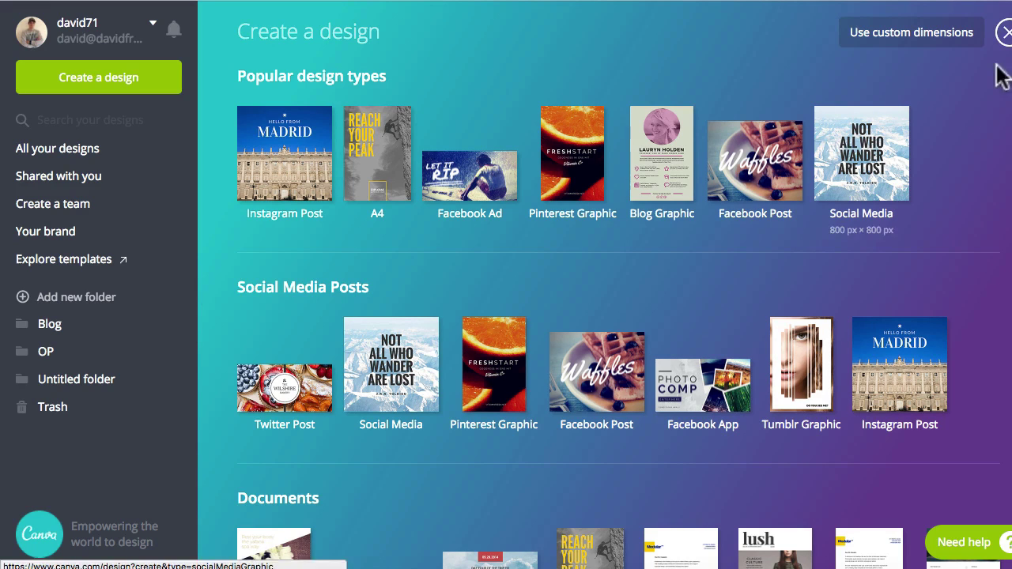
Step: Examine the full range of design types, from popular formats, social media posts and documents to marketing materials, headers, events and ads
left_click(1005, 34)
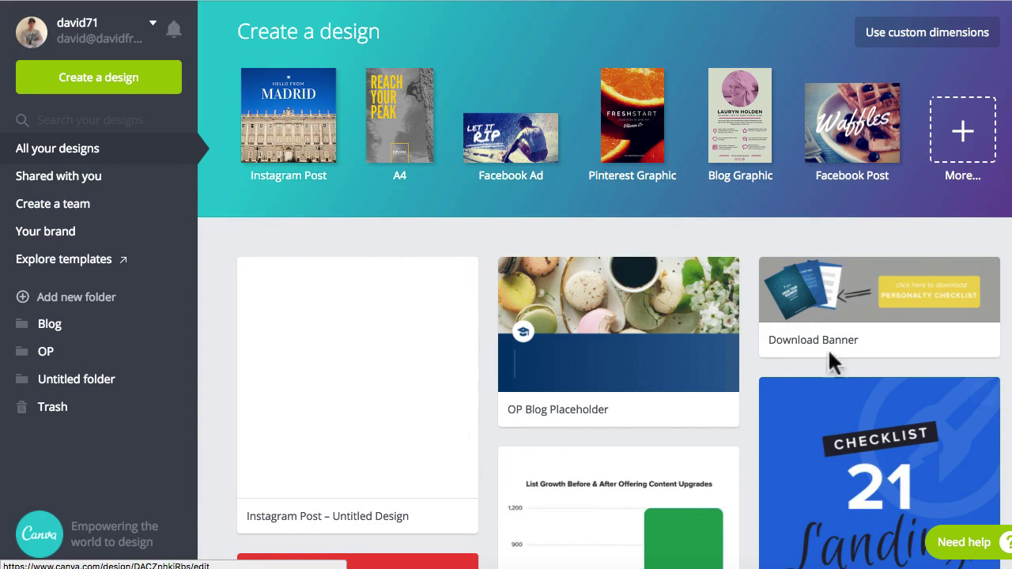
left_click(976, 148)
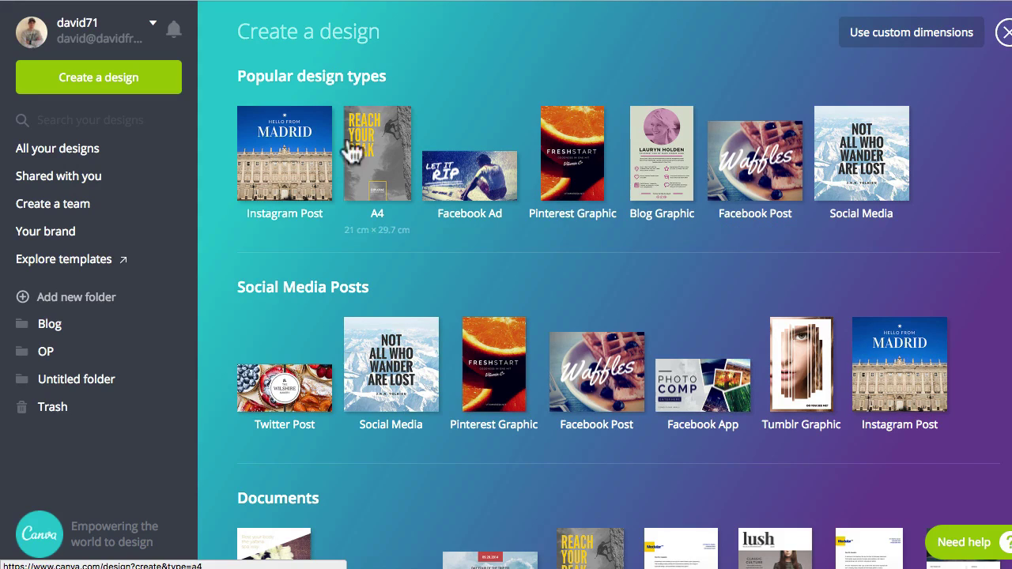
scroll(254, 324, "down", 10)
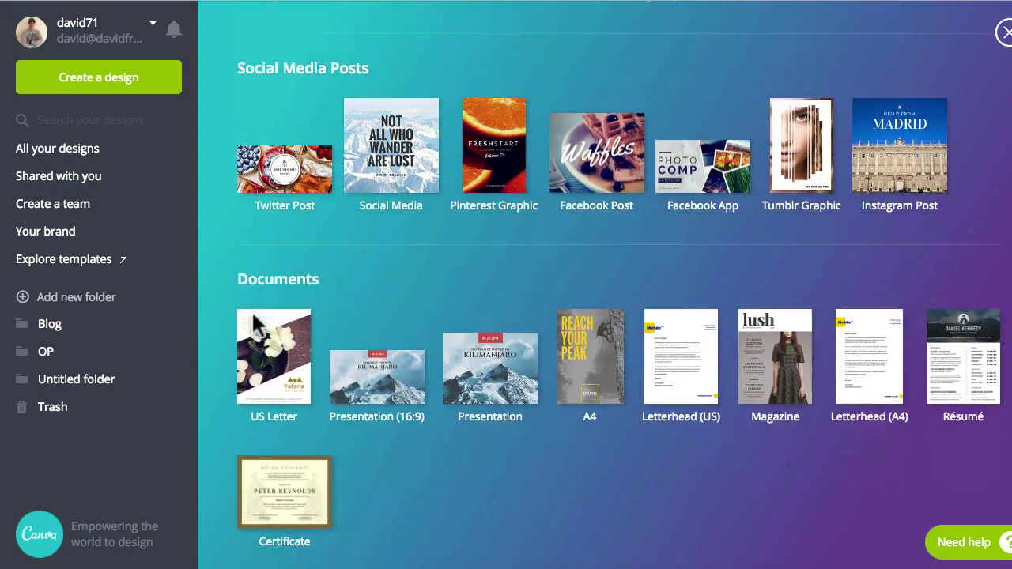
scroll(254, 325, "down", 12)
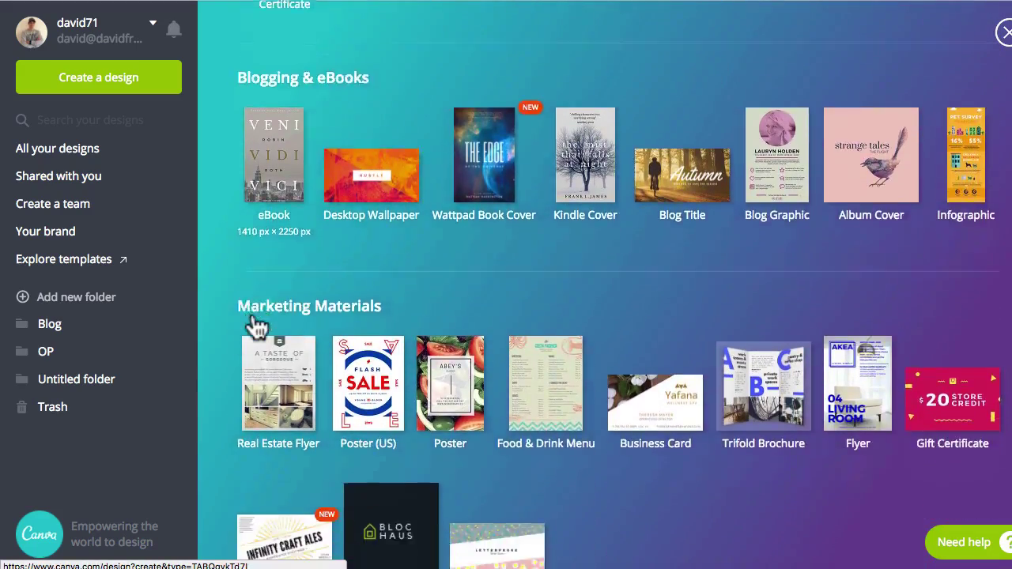
scroll(255, 324, "down", 6)
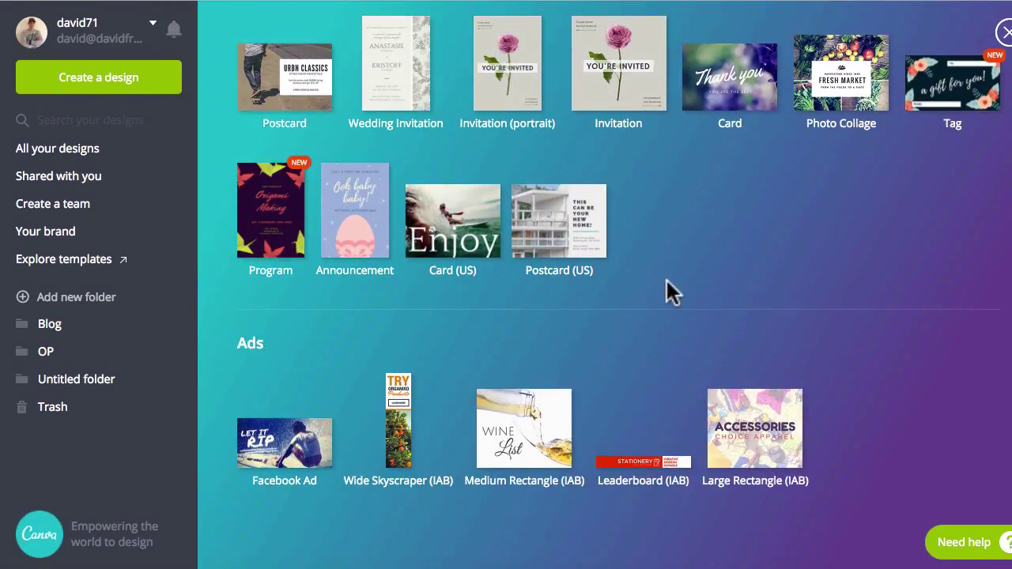
scroll(667, 290, "up", 4)
scroll(667, 290, "up", 5)
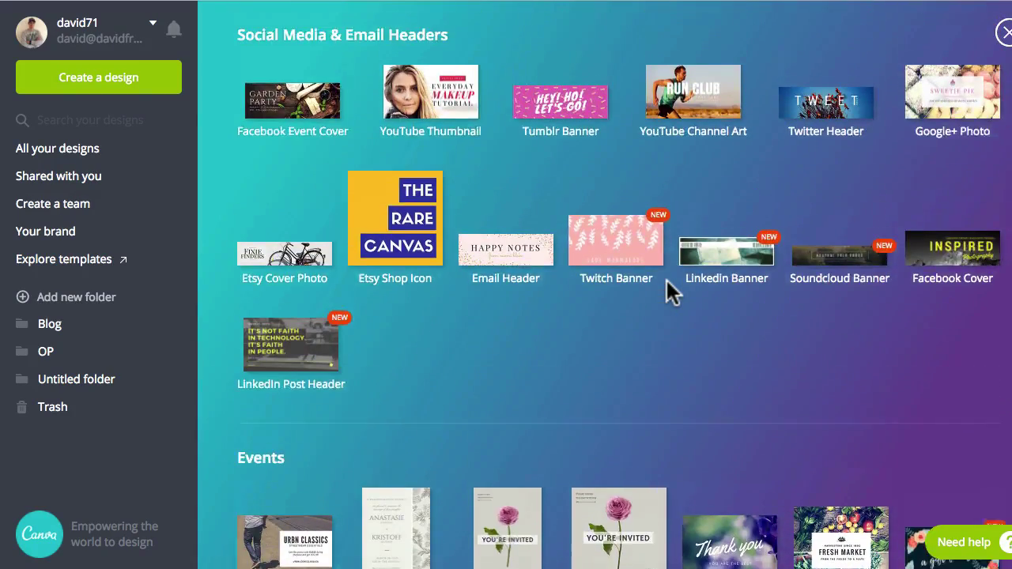
scroll(666, 282, "up", 3)
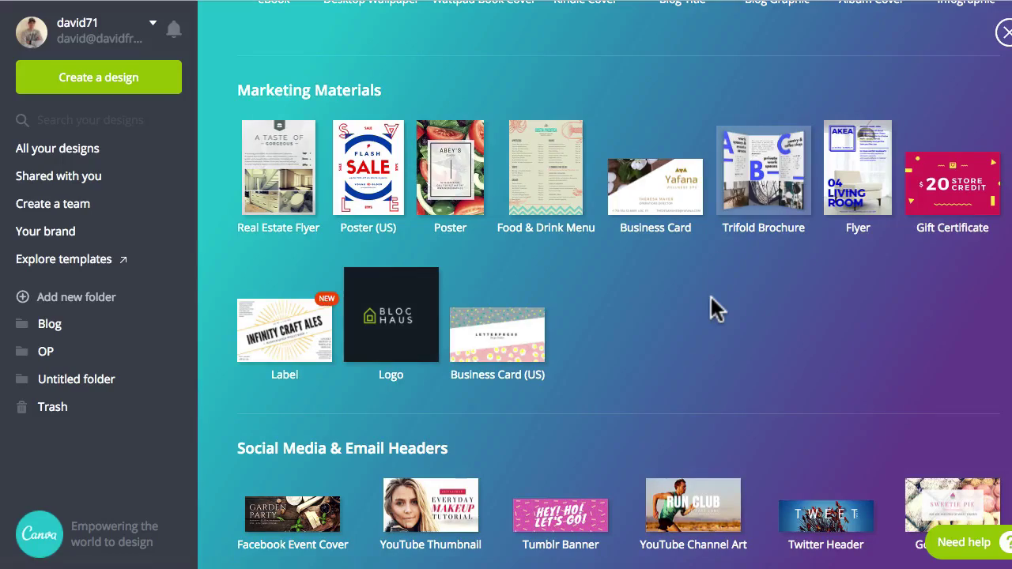
scroll(711, 296, "up", 5)
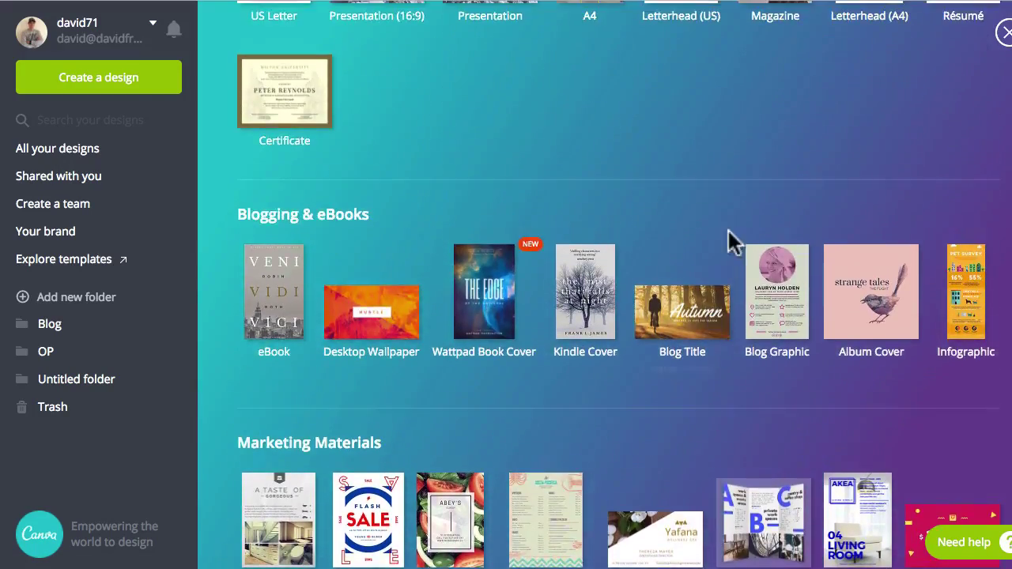
scroll(743, 193, "up", 10)
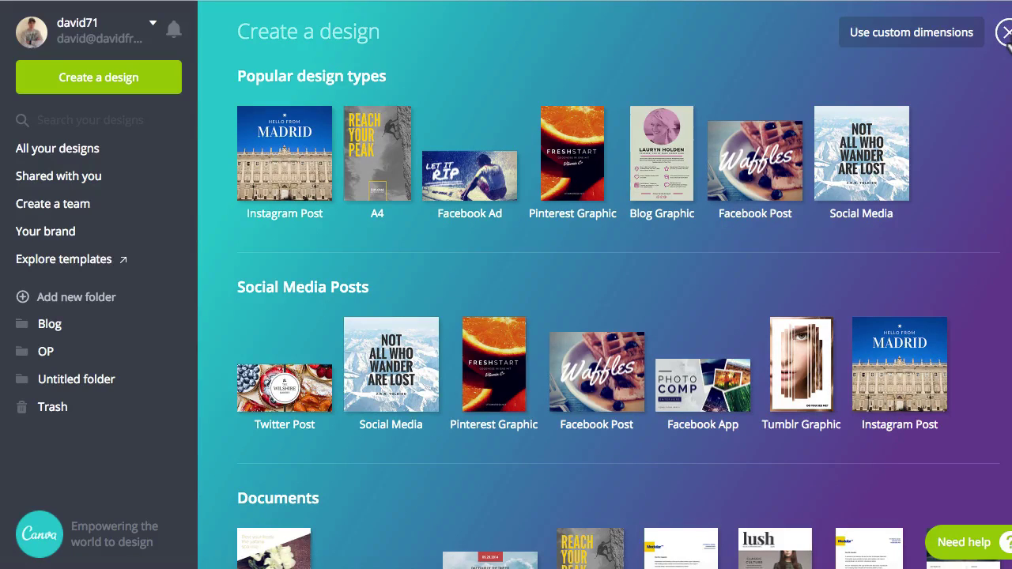
scroll(722, 76, "down", 3)
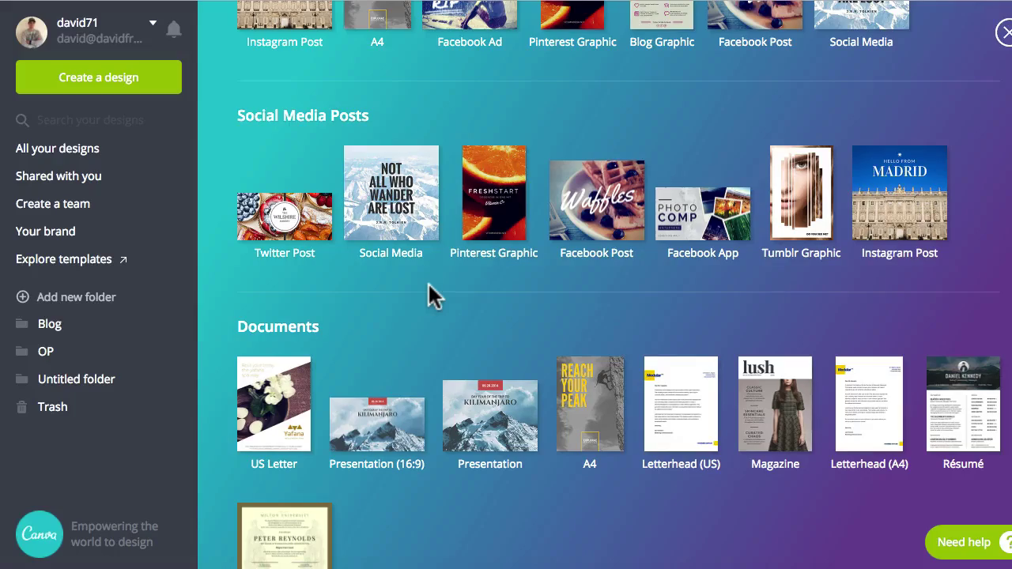
scroll(554, 309, "down", 3)
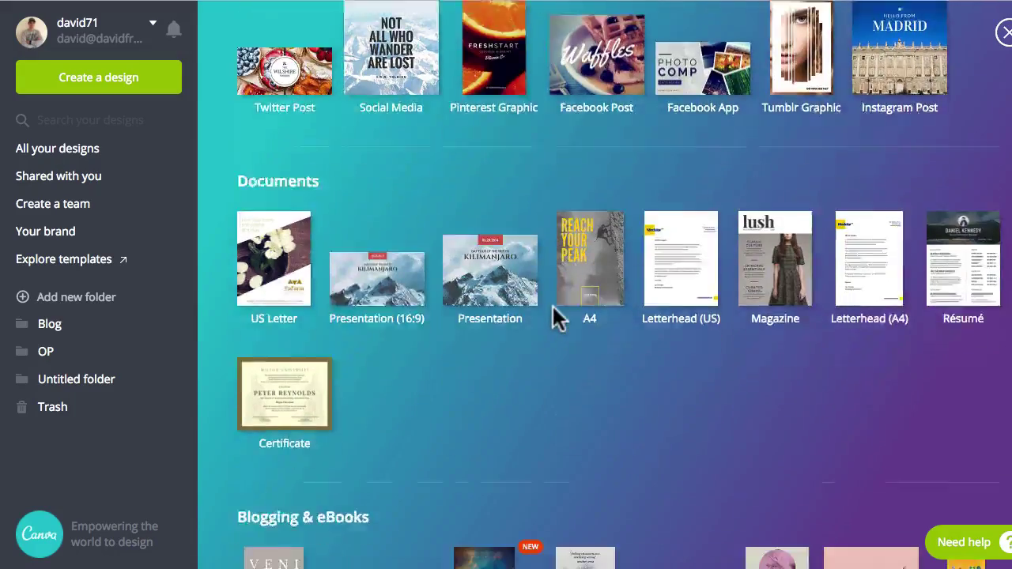
scroll(552, 308, "up", 5)
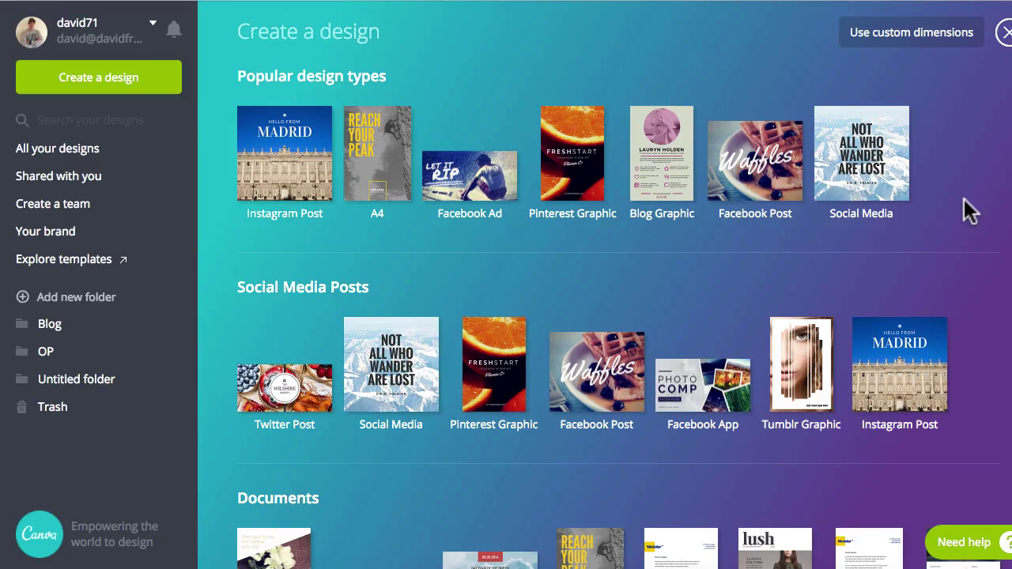
scroll(860, 230, "down", 3)
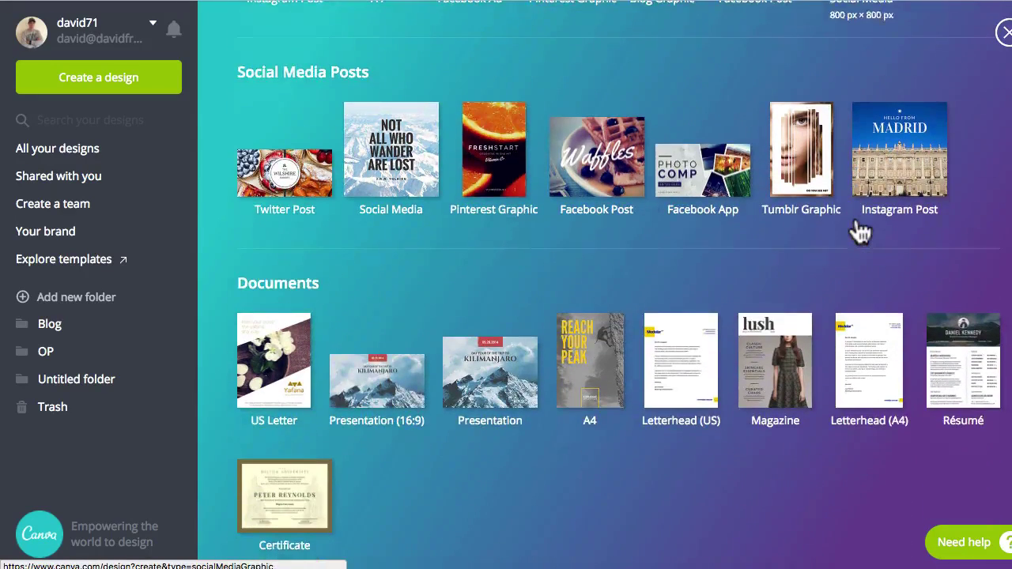
scroll(615, 486, "down", 2)
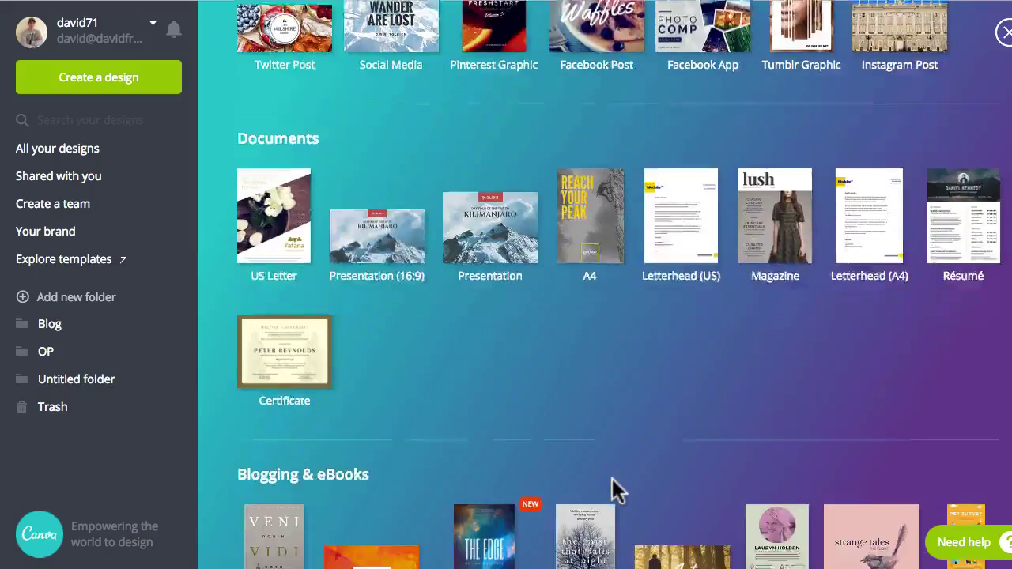
scroll(613, 484, "up", 3)
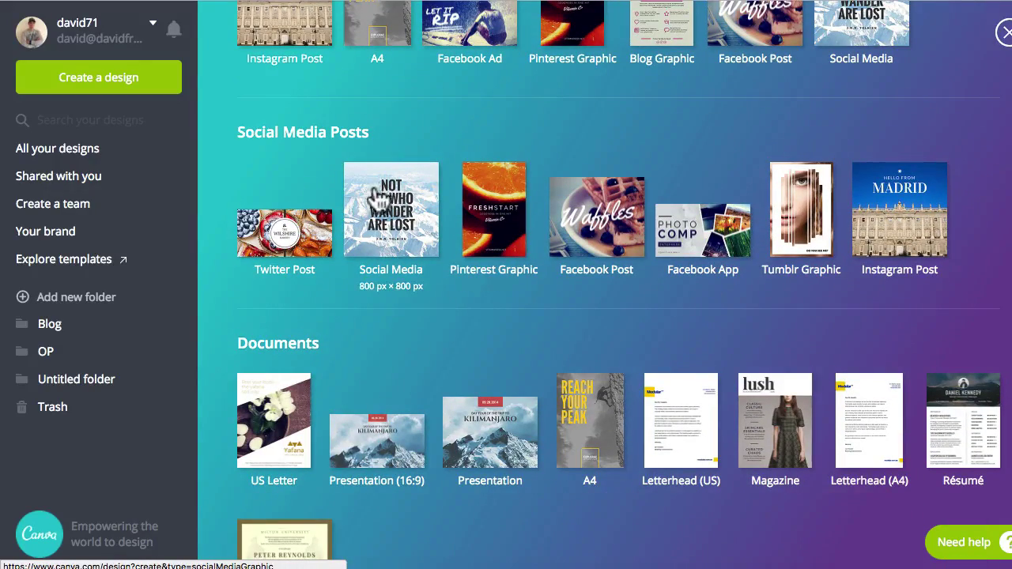
Step: Create a new Instagram Post design and apply the "treat yourself." ice cream layout to its page
scroll(606, 285, "up", 2)
left_click(290, 150)
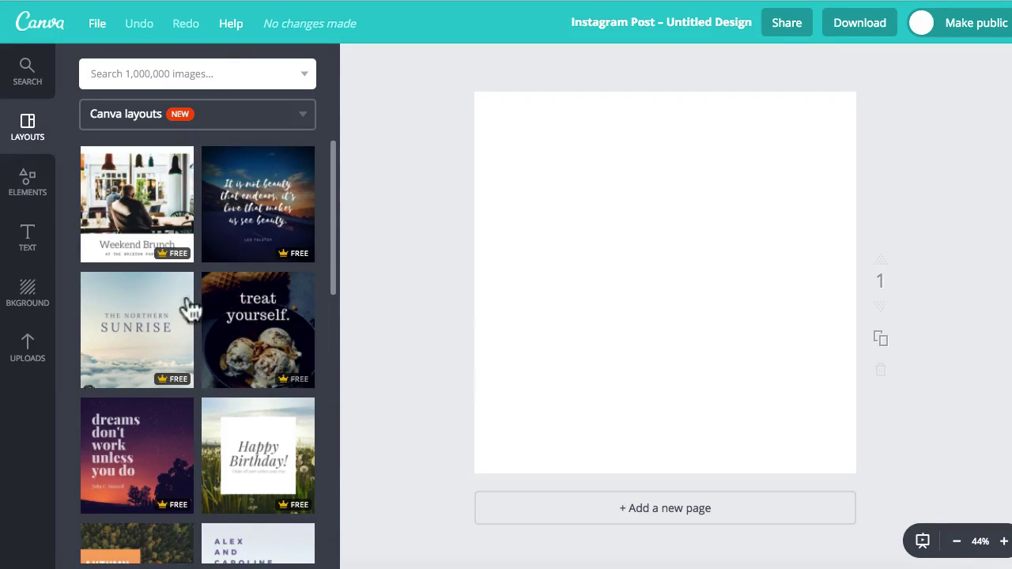
left_click(255, 345)
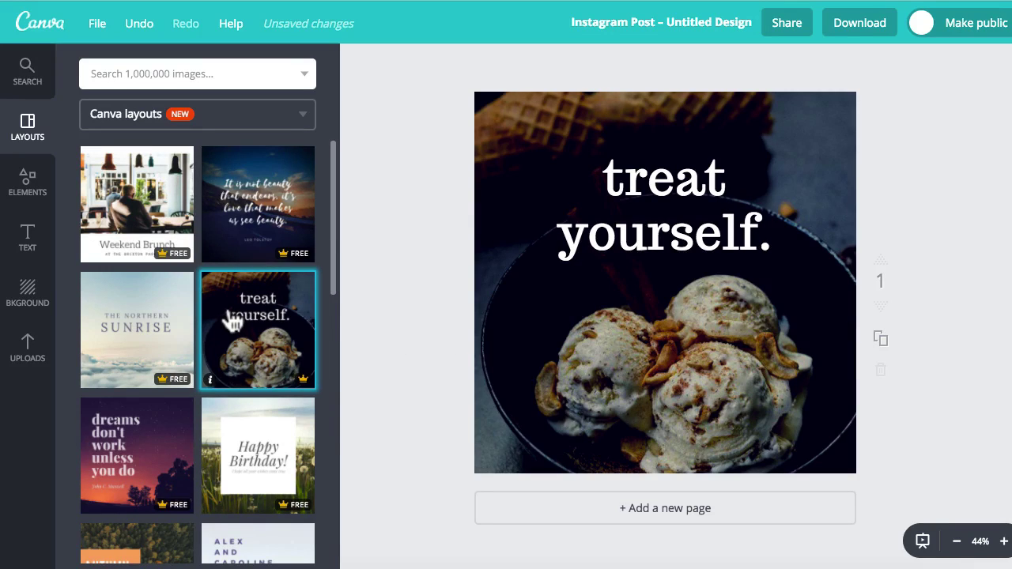
Step: Try the autumn-leaf "Thank You" layout on the page, then replace it with the yellow "Thanksgiving" layout
scroll(232, 319, "down", 3)
scroll(228, 309, "down", 5)
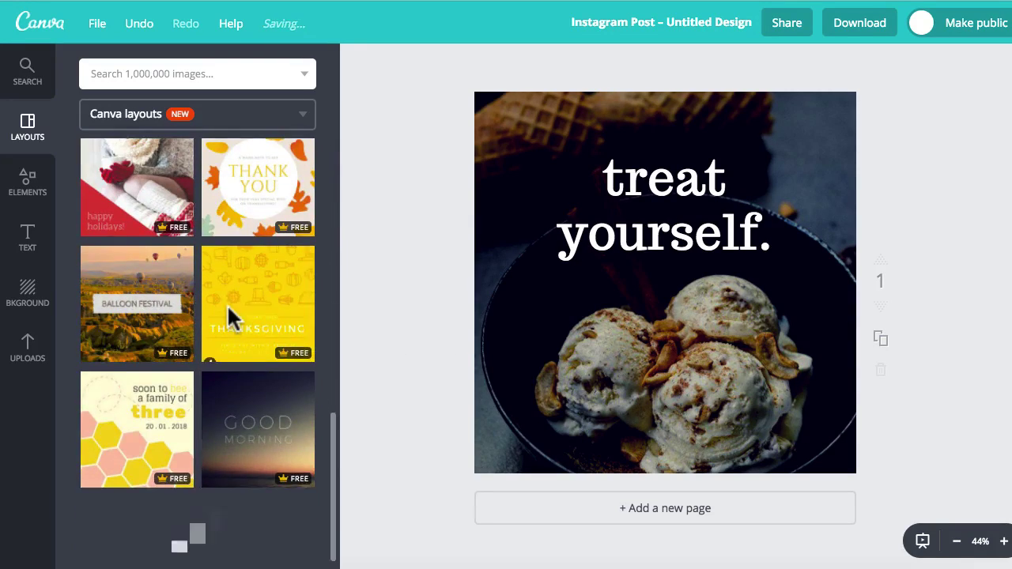
left_click(253, 255)
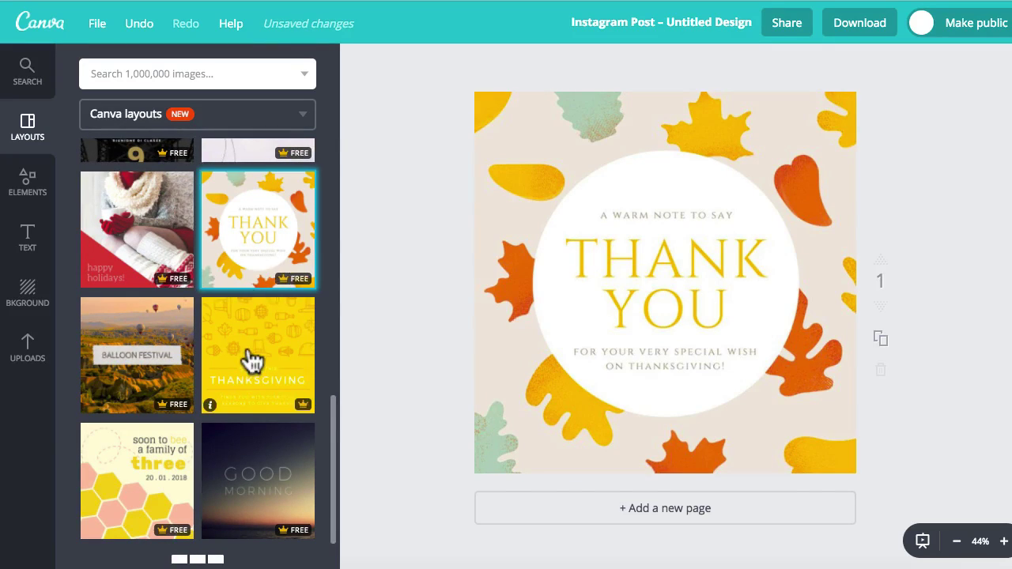
scroll(253, 348, "down", 1)
left_click(276, 289)
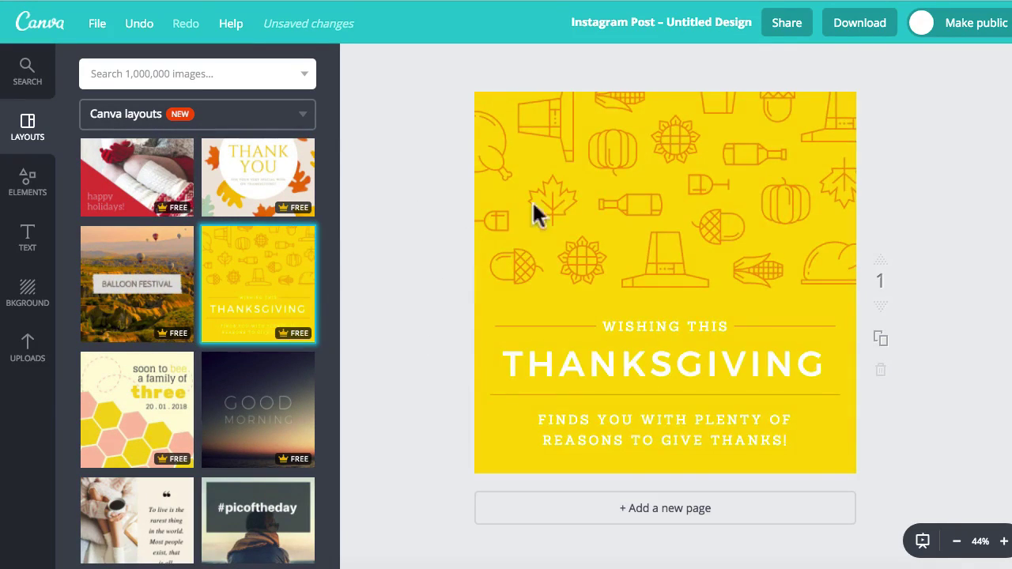
Step: Rearrange the Thanksgiving icons: pumpkin onto the bottle below it, maple leaf and leftmost acorn upward, and lower sunflower down toward the heading
left_click(624, 155)
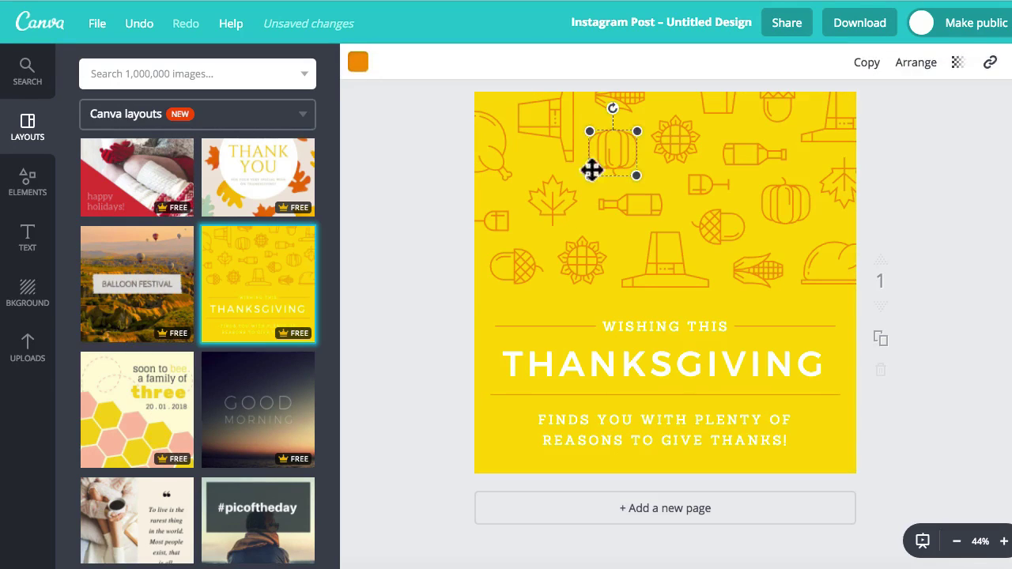
left_click_drag(612, 154, 602, 203)
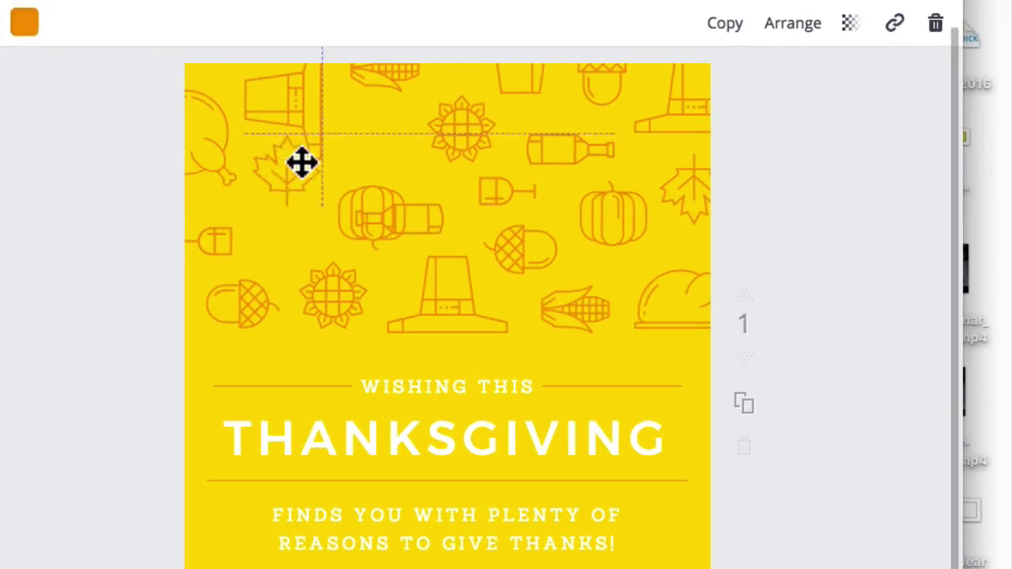
left_click_drag(408, 281, 428, 262)
left_click_drag(313, 303, 315, 345)
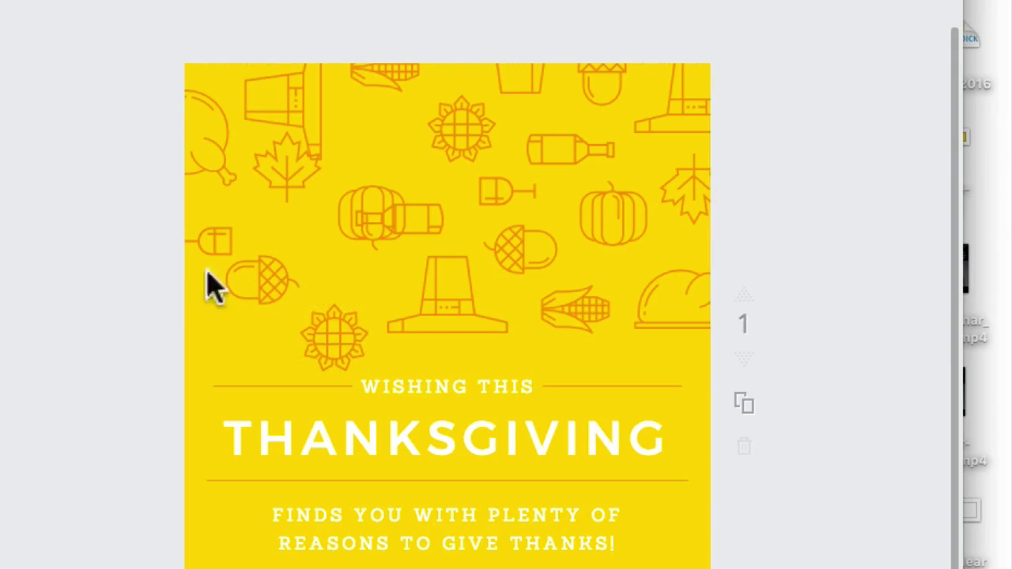
Step: Recolour the sunflower above "Wishing this" and the acorn beside the rightmost pumpkin to the default palette's red
left_click(319, 332)
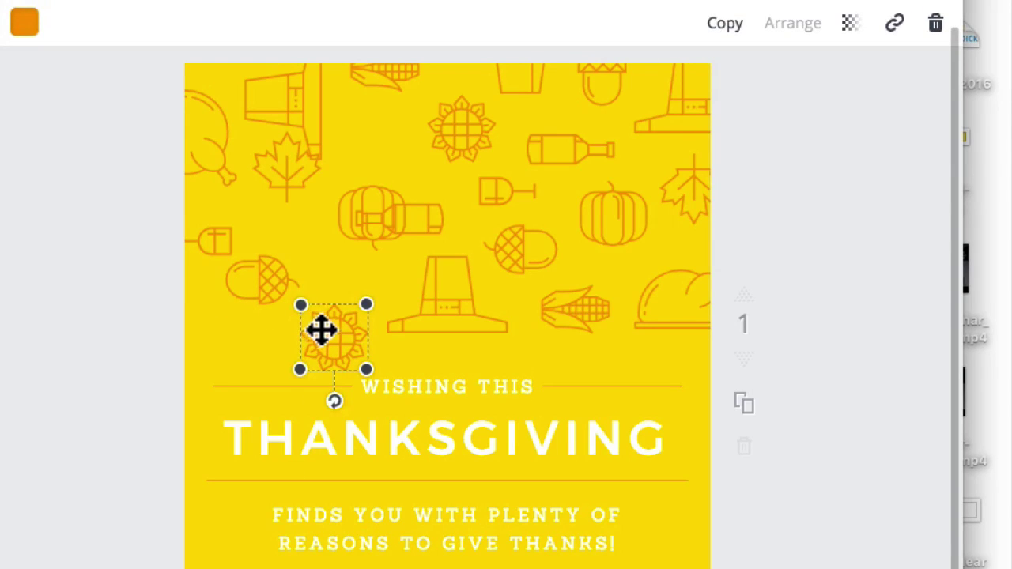
left_click(24, 23)
left_click(44, 257)
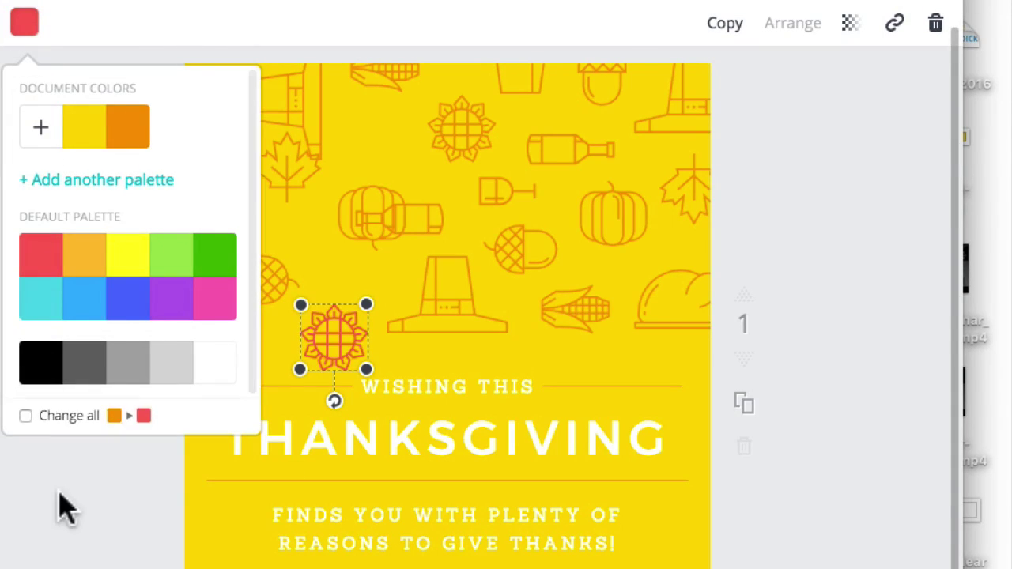
left_click(506, 253)
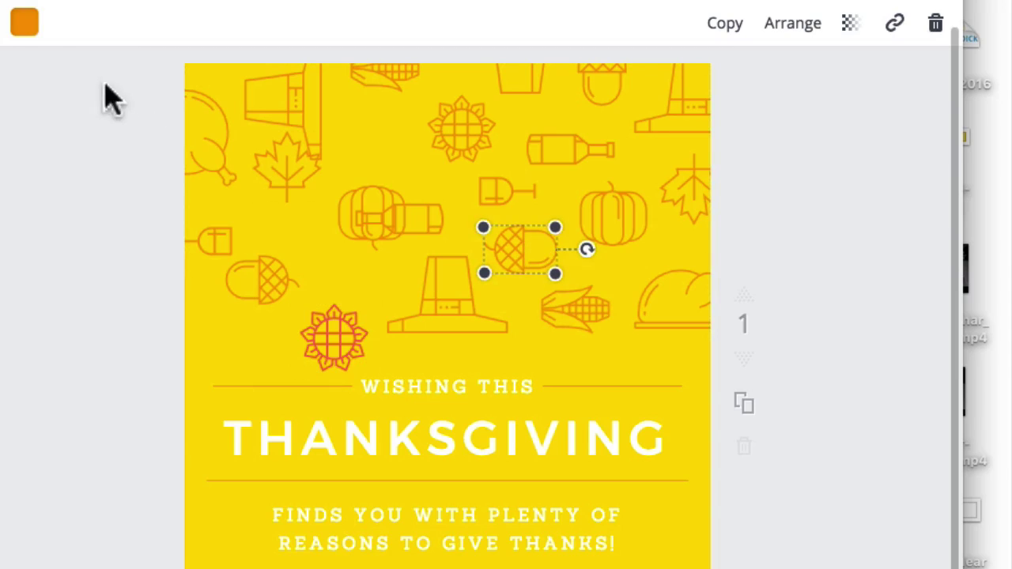
left_click(24, 24)
left_click(43, 261)
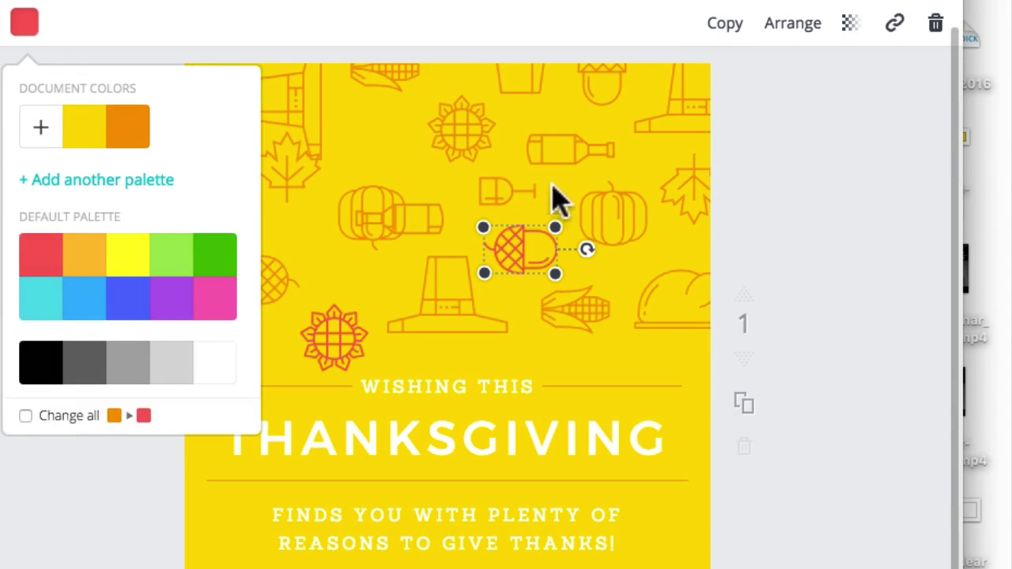
Step: Recolour the rightmost pumpkin and the maple leaf under the sideways hat black, and move that leaf slightly lower
left_click(604, 215)
left_click(28, 28)
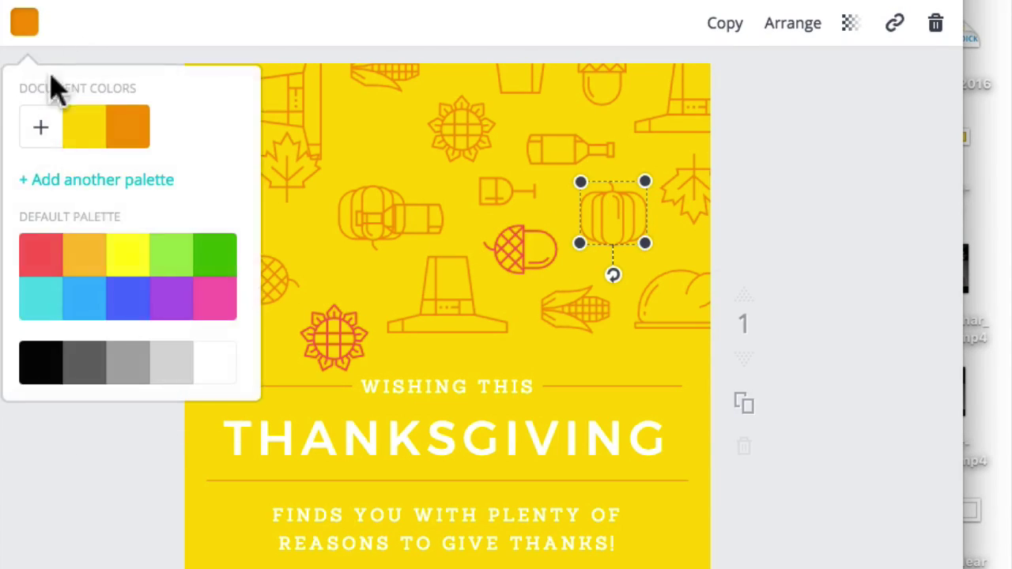
left_click(33, 366)
left_click(279, 166)
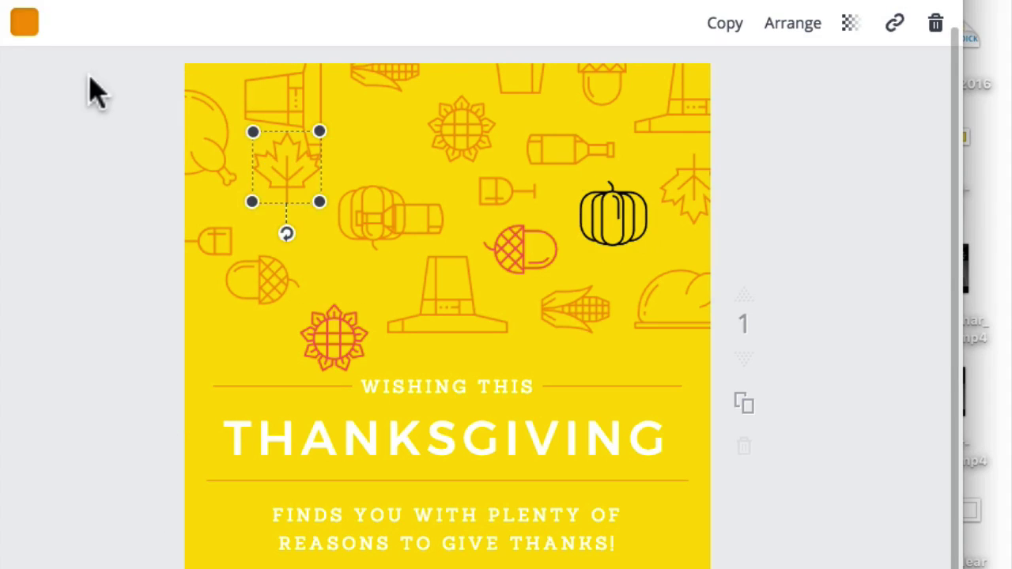
left_click(26, 25)
left_click(43, 371)
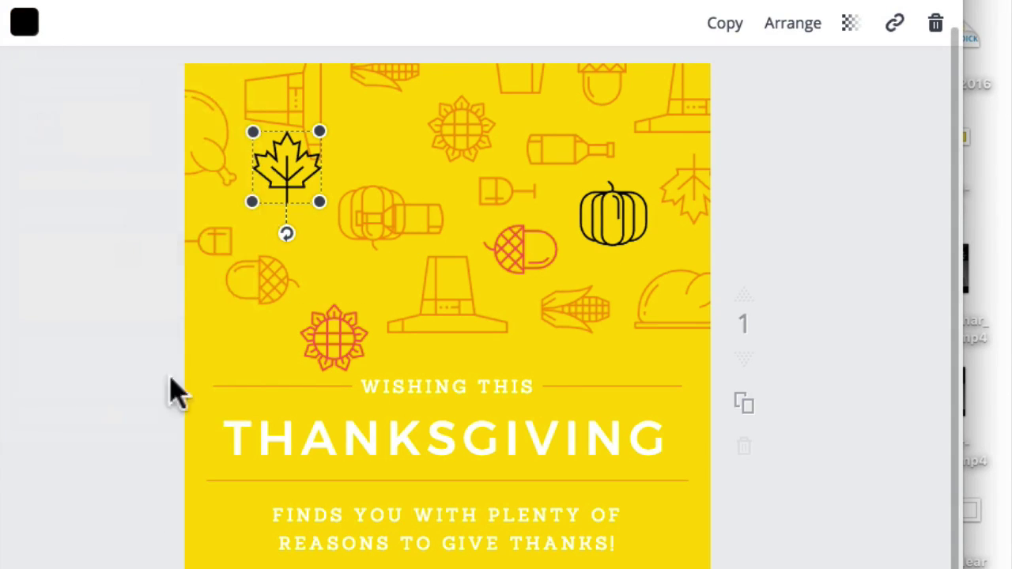
left_click_drag(295, 172, 295, 201)
left_click(135, 245)
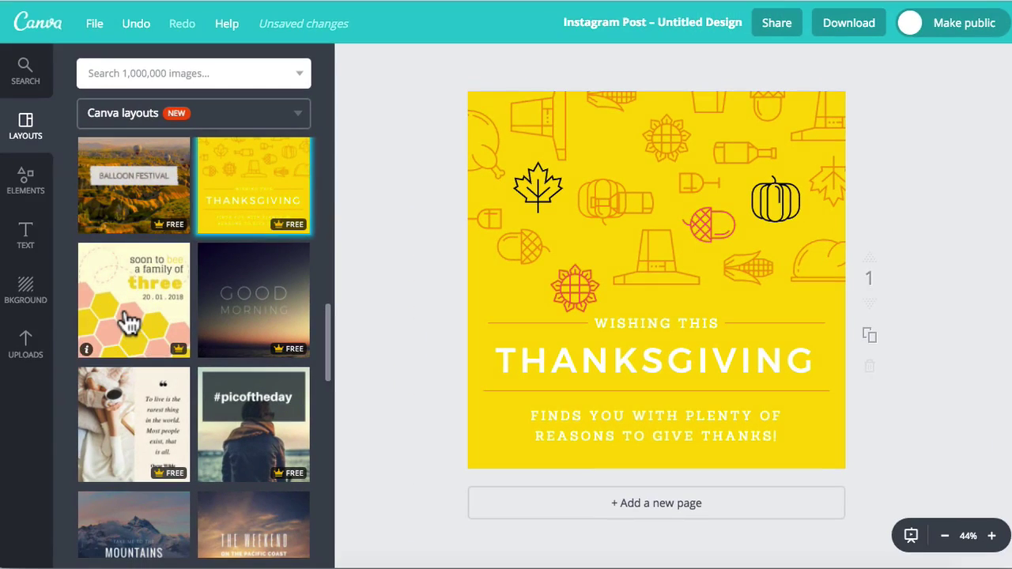
Step: Apply the "soon to bee a family of three" honeycomb layout, replacing the page's existing content
left_click(127, 316)
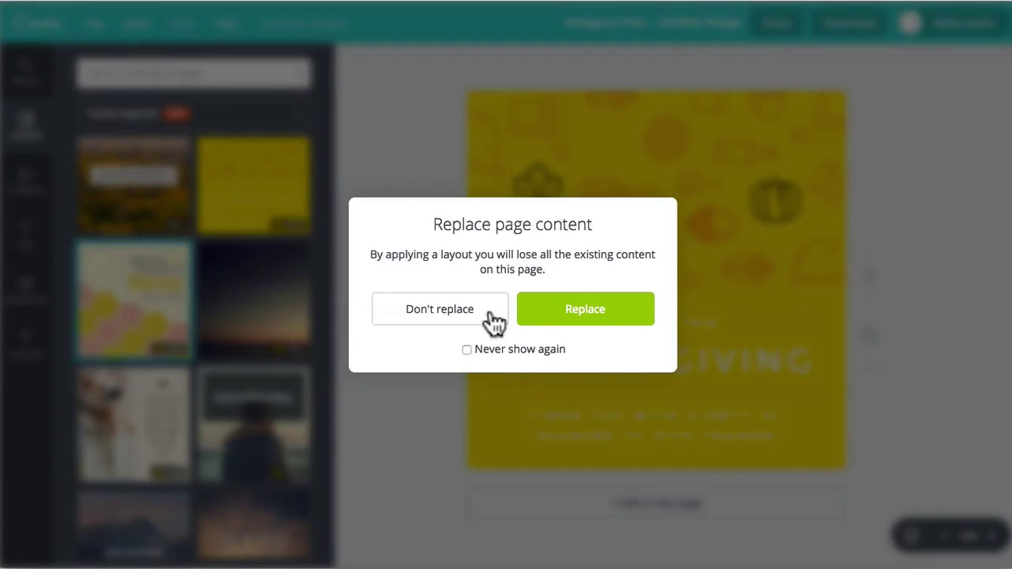
left_click(555, 315)
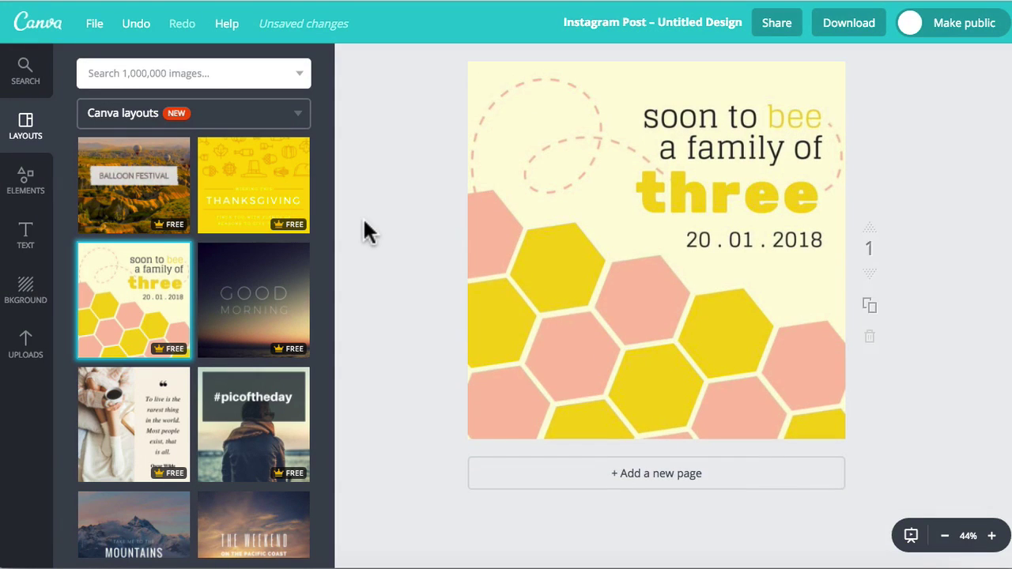
Step: Browse more Canva layouts for ideas, and examine the featured graphics of the posts on the CoSchedule Blog
scroll(191, 203, "down", 2)
scroll(193, 204, "down", 7)
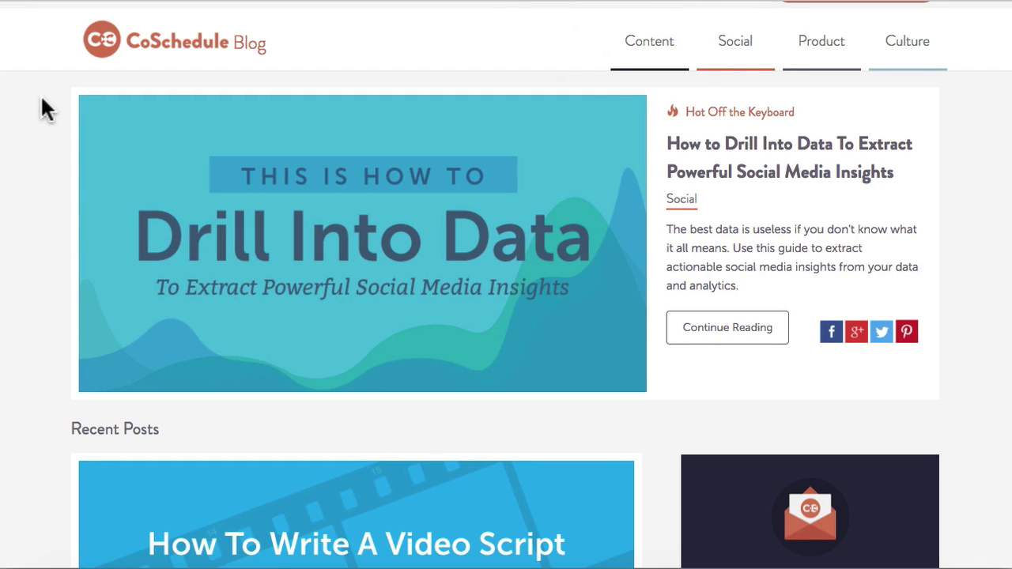
scroll(44, 107, "down", 5)
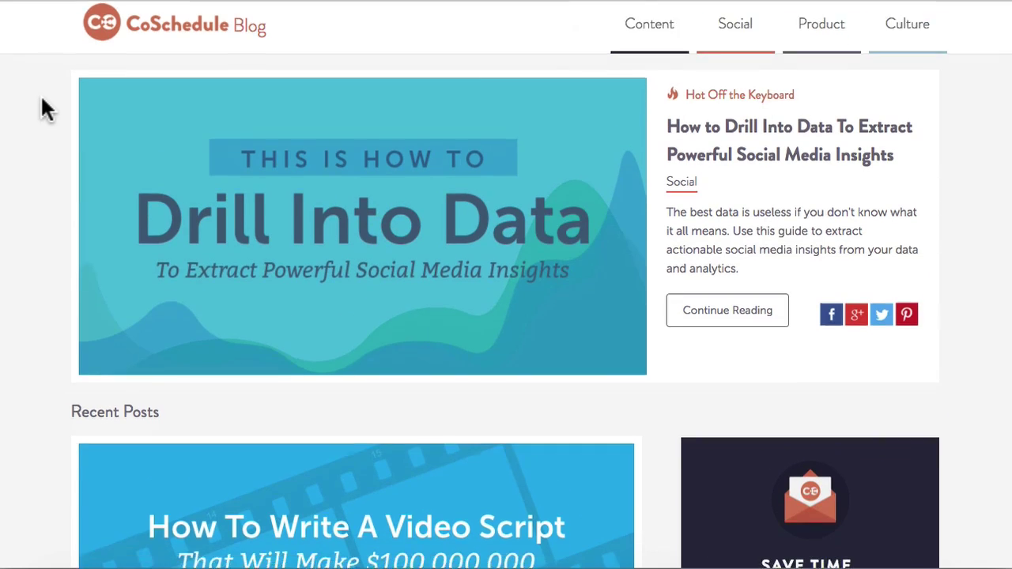
scroll(44, 107, "down", 3)
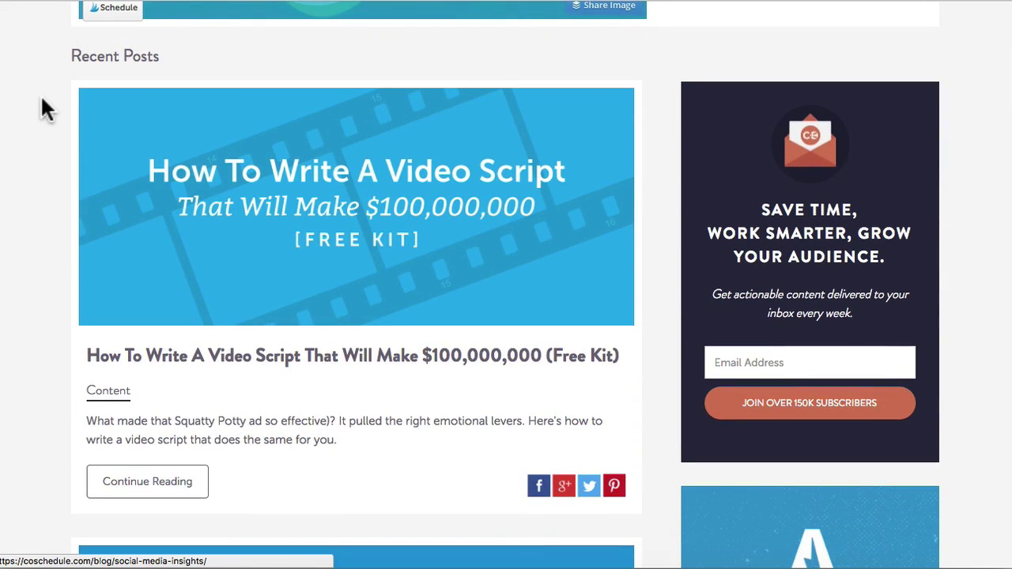
scroll(39, 158, "down", 2)
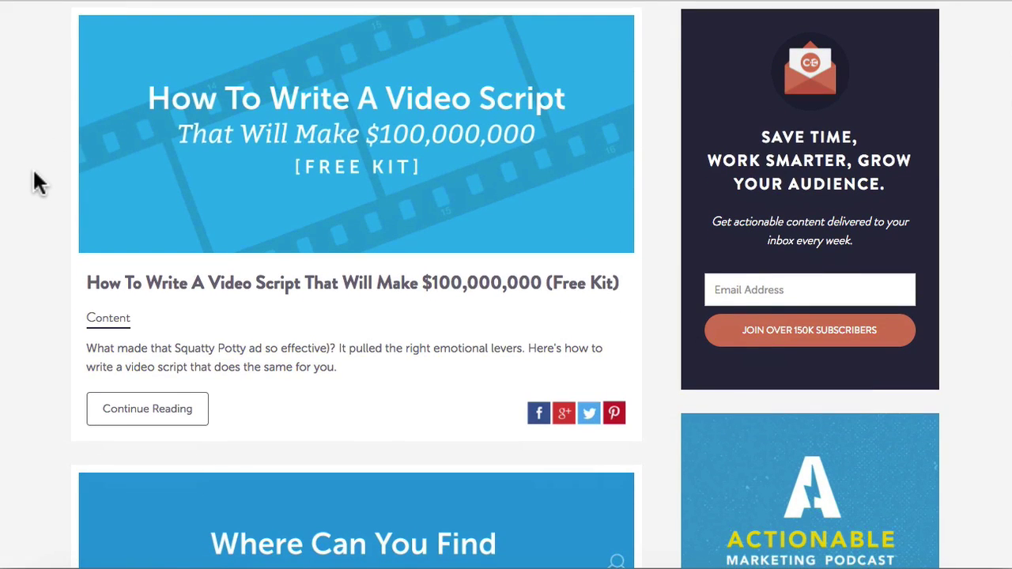
scroll(57, 228, "down", 6)
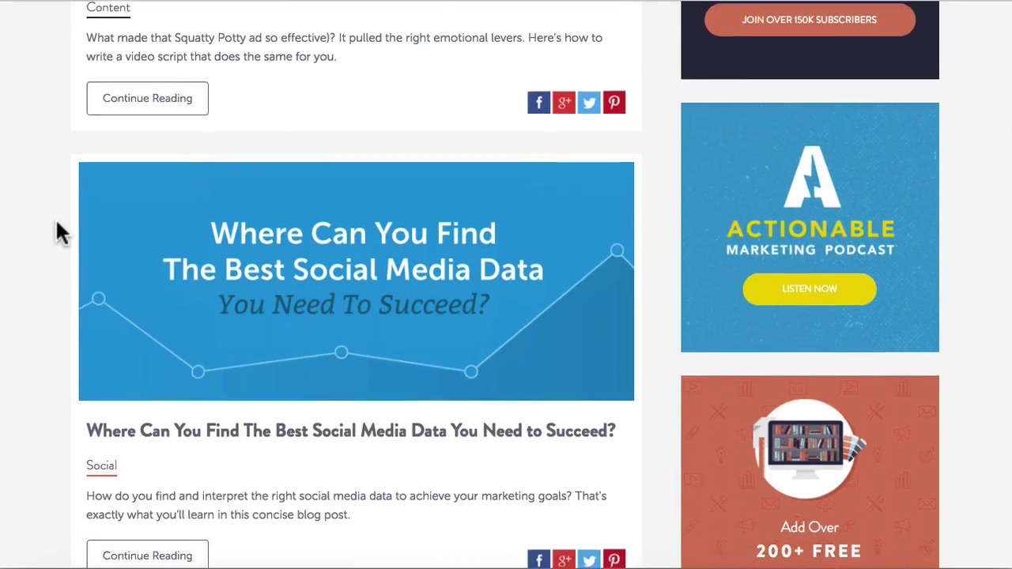
scroll(56, 226, "down", 1)
scroll(44, 292, "down", 7)
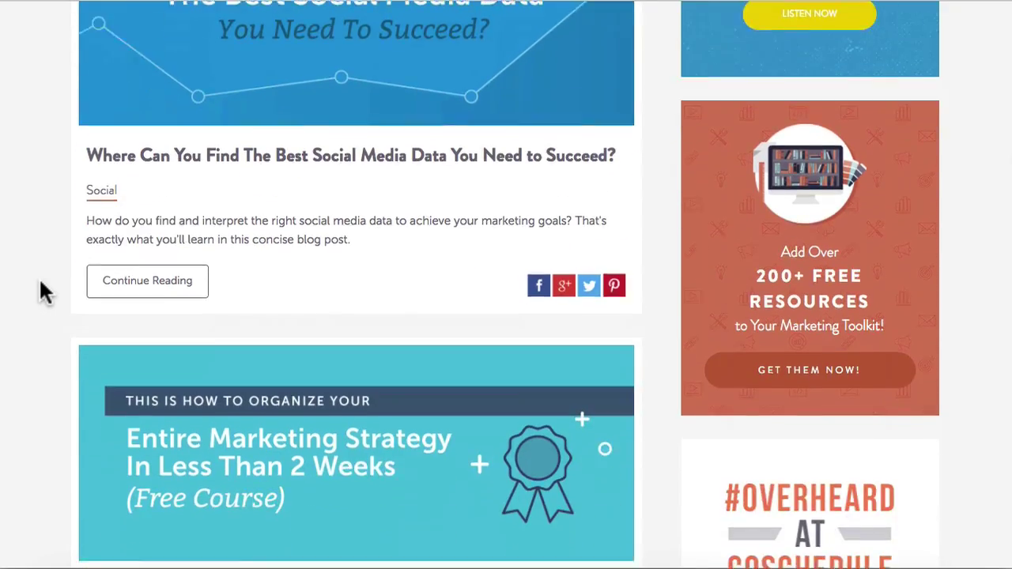
scroll(43, 292, "down", 8)
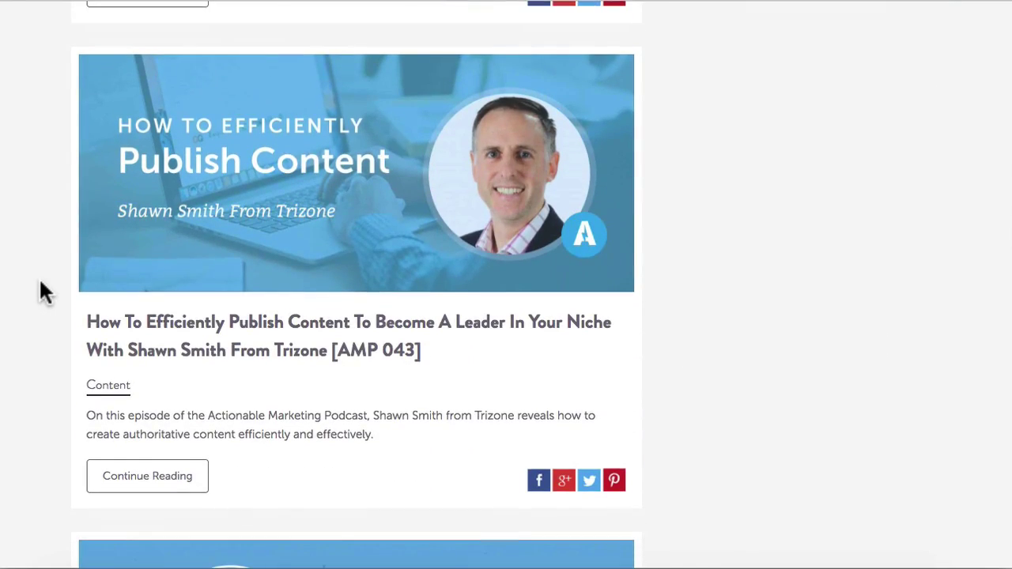
scroll(44, 293, "down", 8)
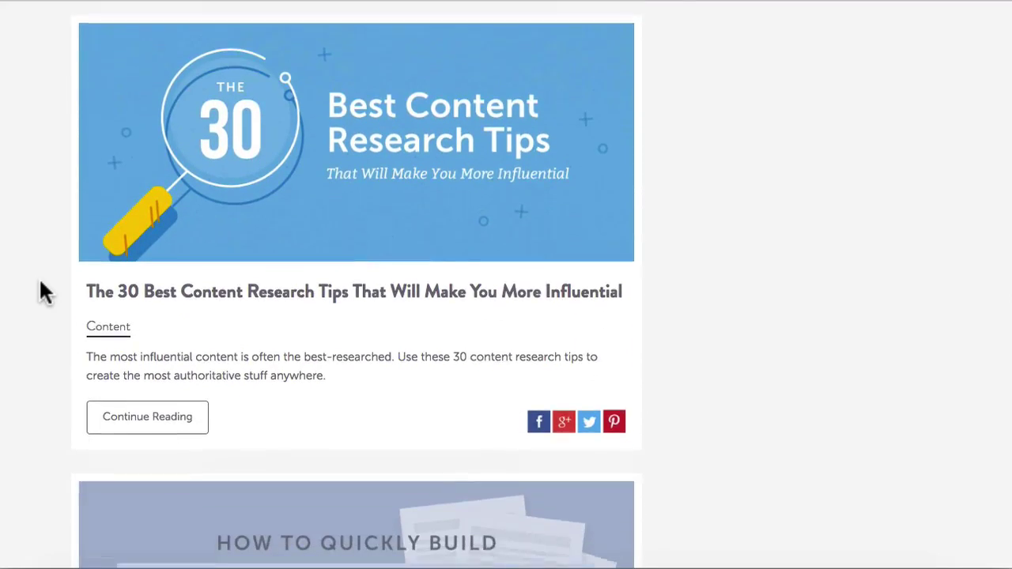
scroll(43, 293, "down", 3)
scroll(44, 292, "down", 13)
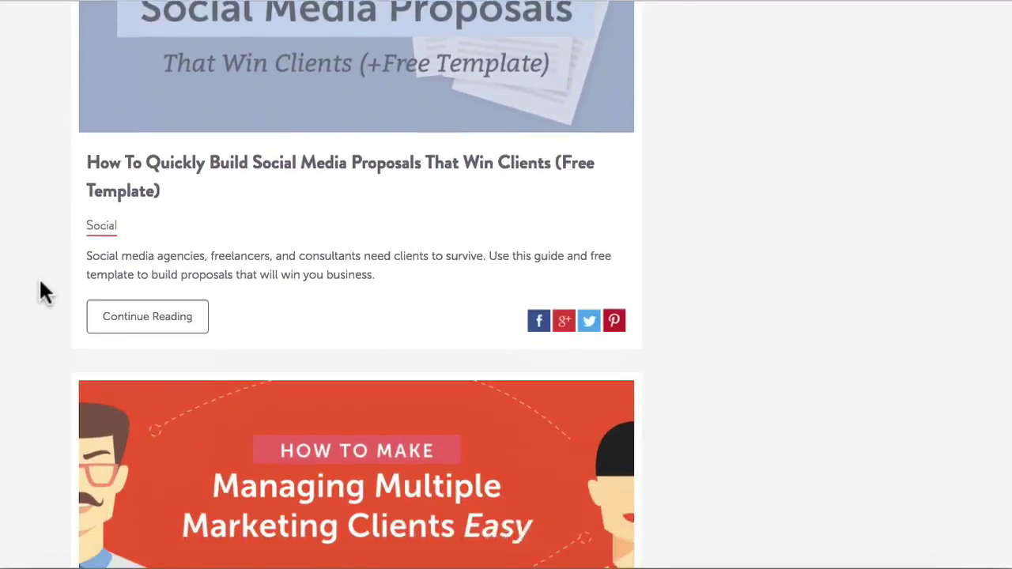
scroll(44, 292, "down", 6)
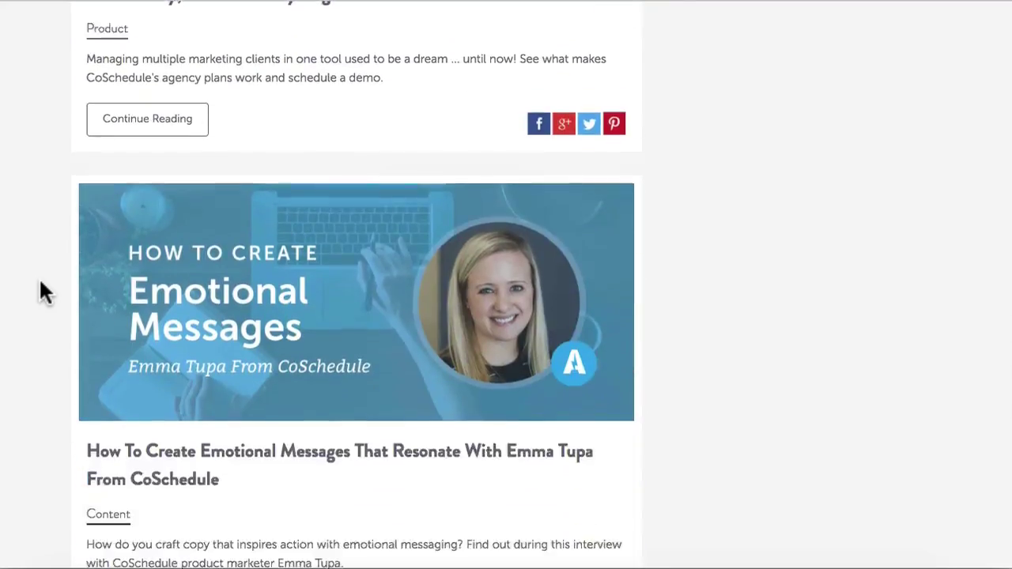
scroll(44, 293, "down", 1)
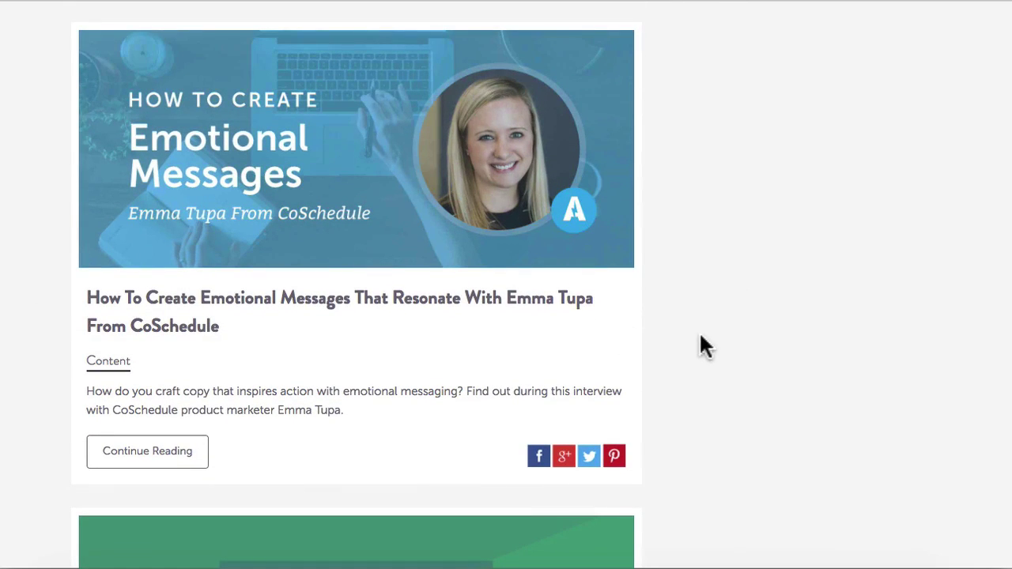
scroll(45, 301, "down", 3)
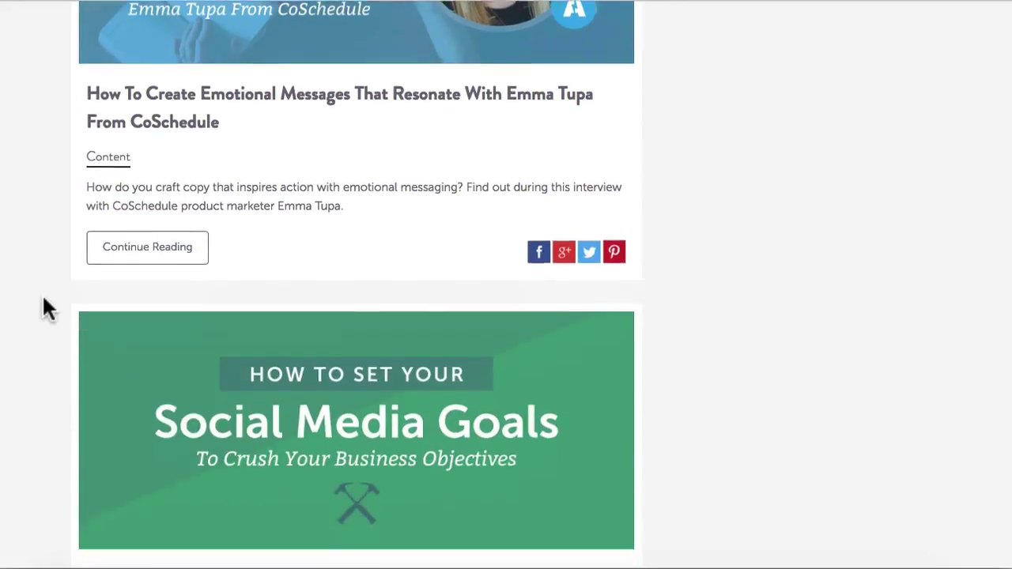
scroll(44, 301, "up", 4)
scroll(44, 308, "up", 20)
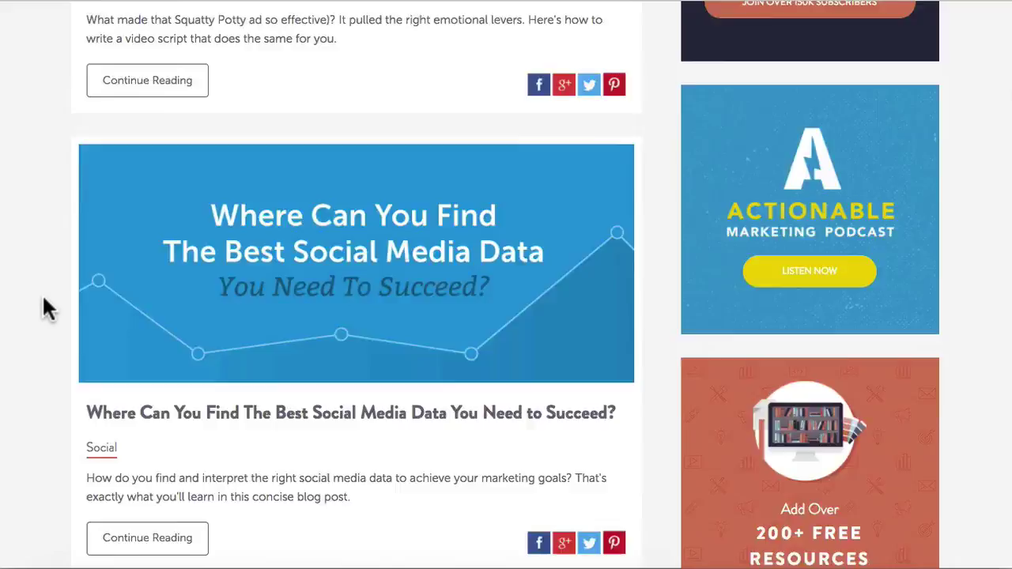
scroll(44, 299, "up", 6)
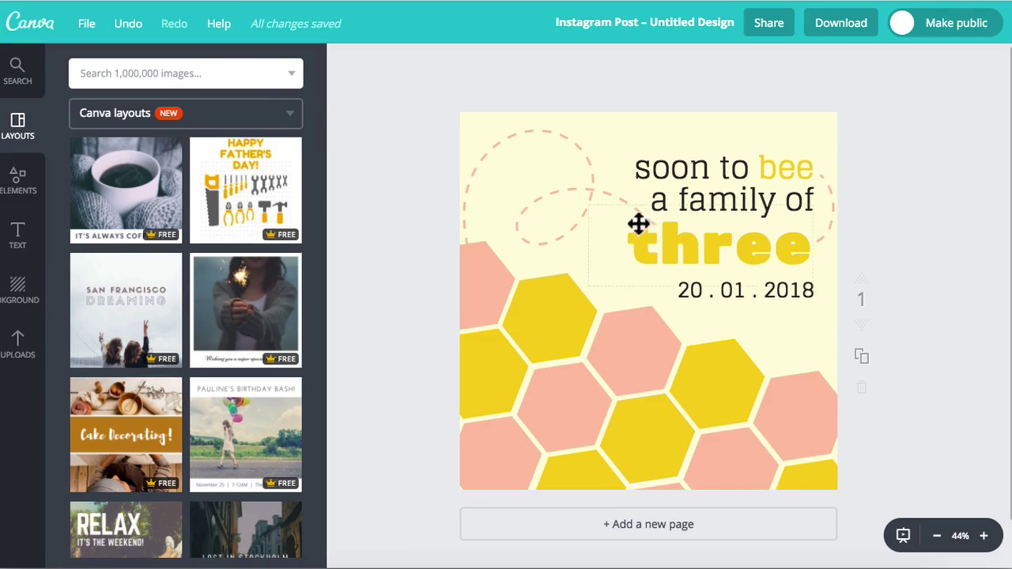
Step: Delete all text and shapes of the honeycomb design and its pale yellow background, leaving the page blank
left_click_drag(405, 125, 873, 505)
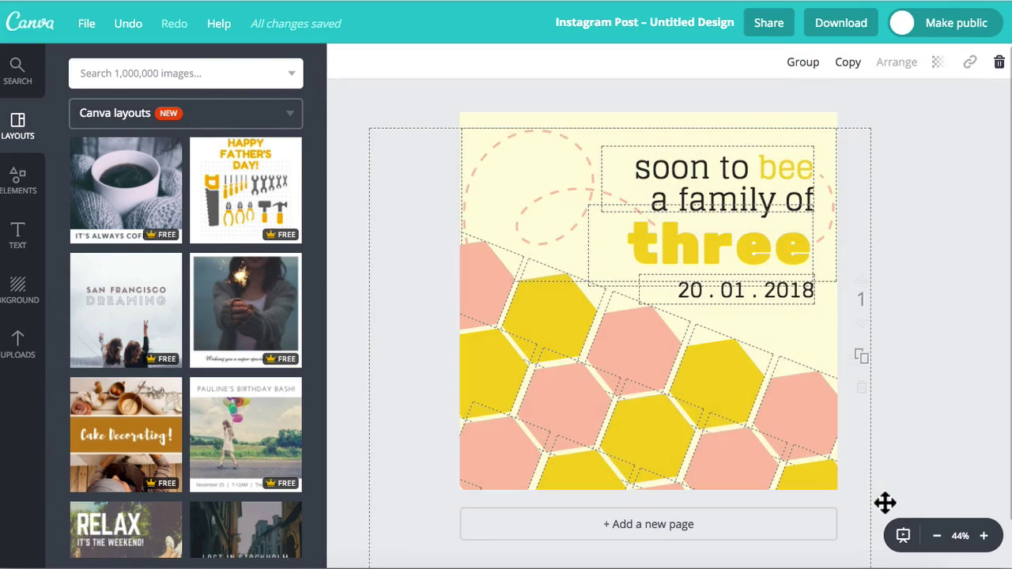
left_click(998, 65)
left_click(569, 222)
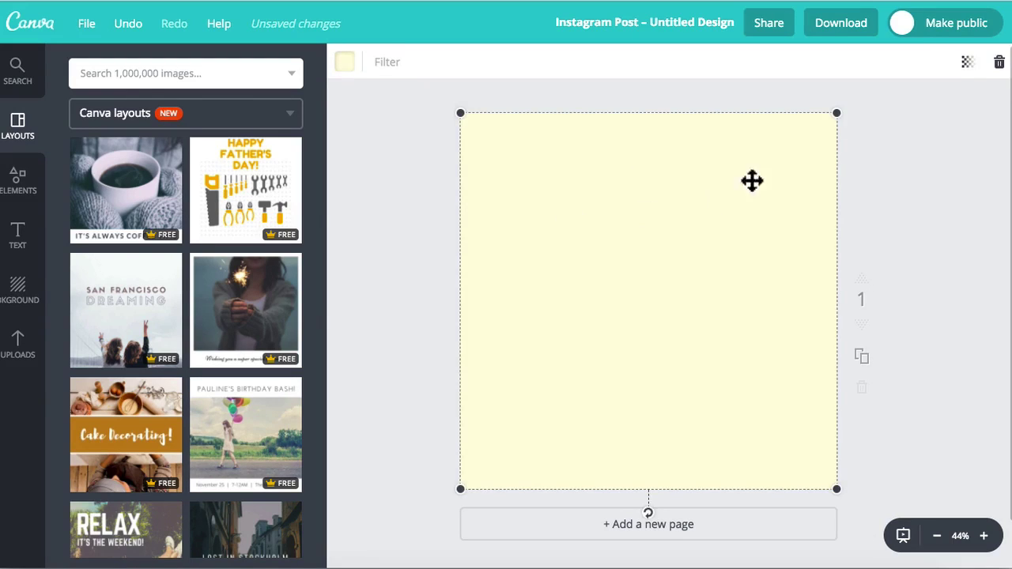
left_click(999, 63)
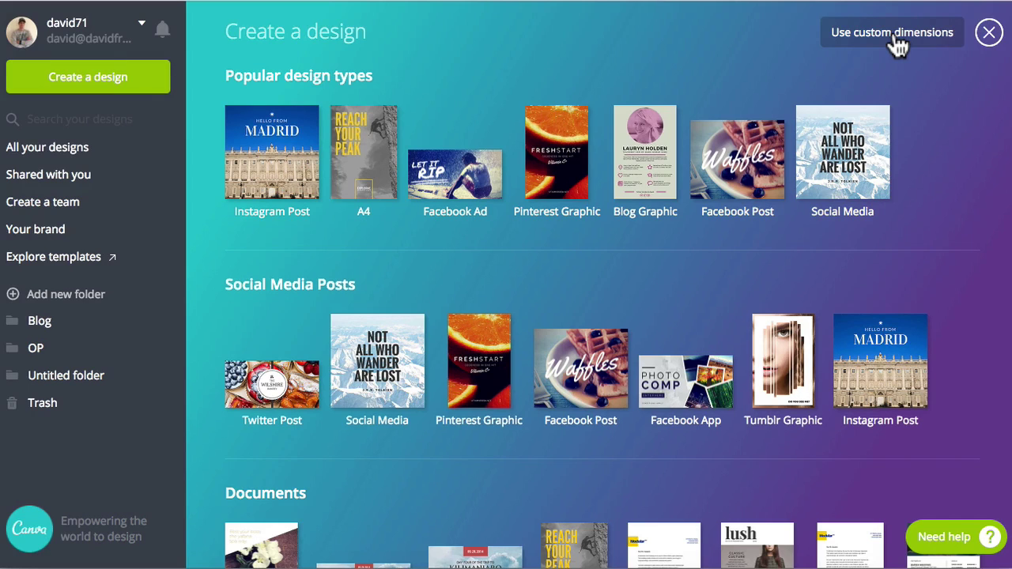
Step: Examine the custom width, height and unit options for a new design, and close the design chooser without creating one
left_click(898, 41)
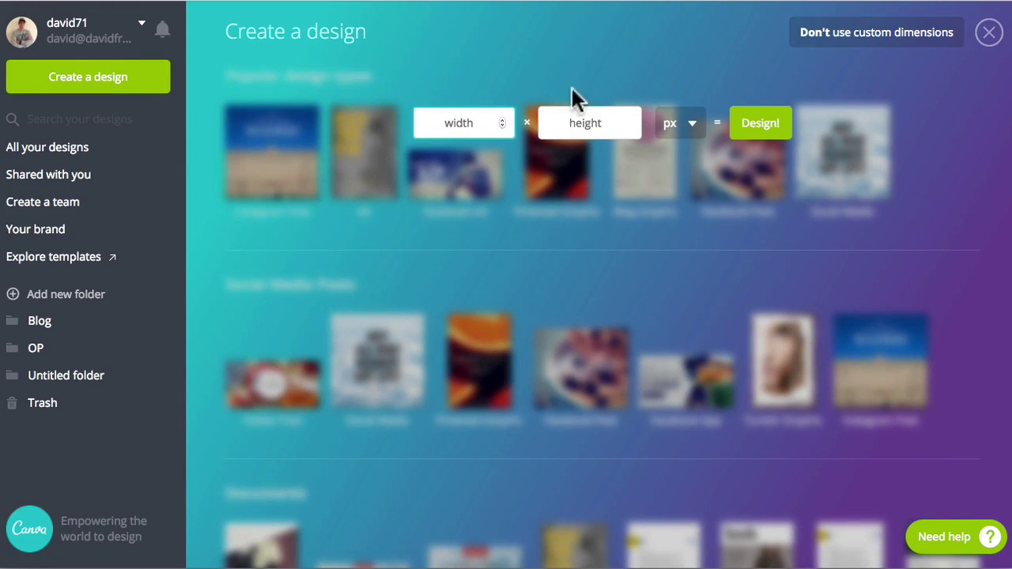
left_click(678, 125)
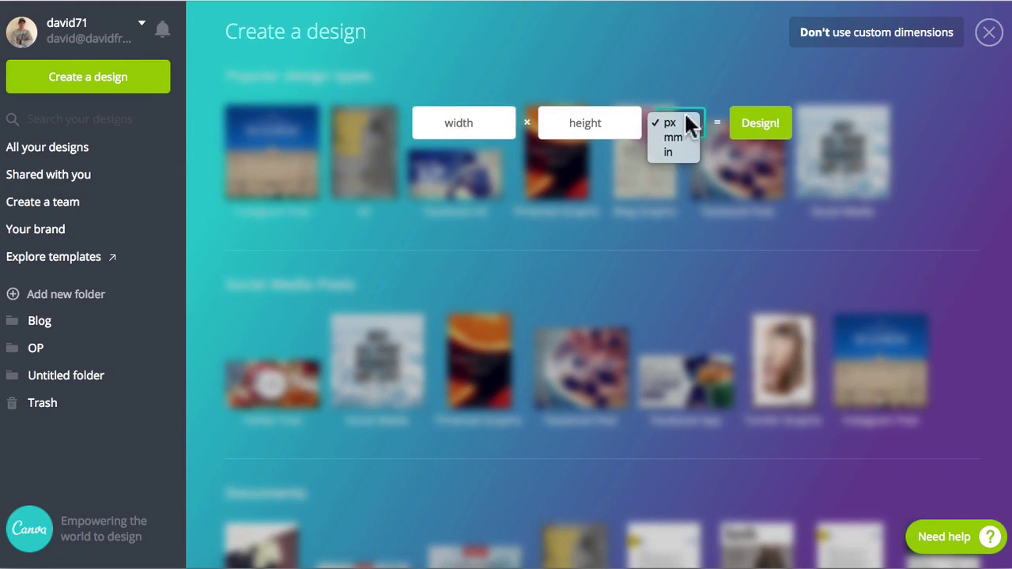
left_click(728, 89)
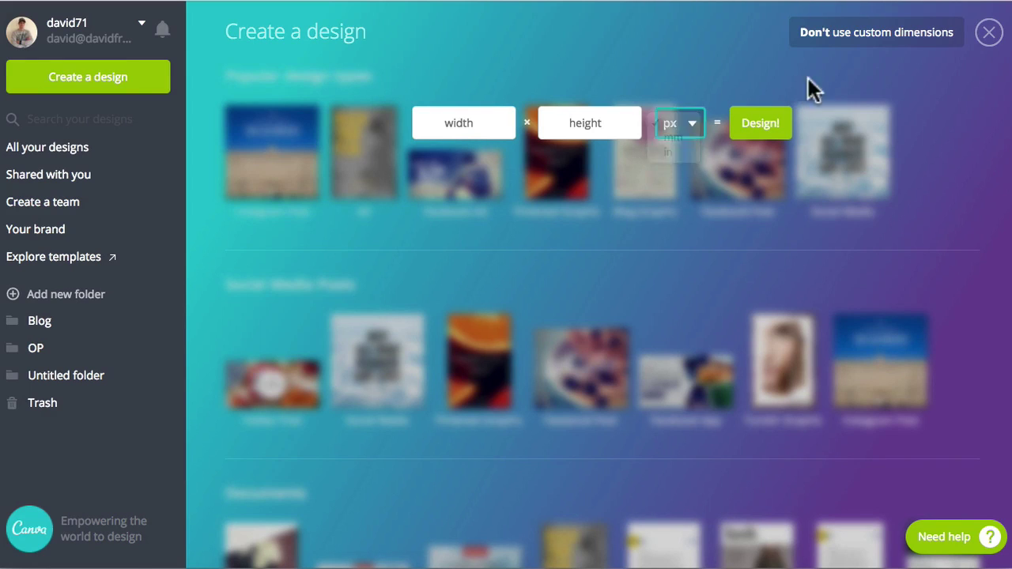
left_click(989, 36)
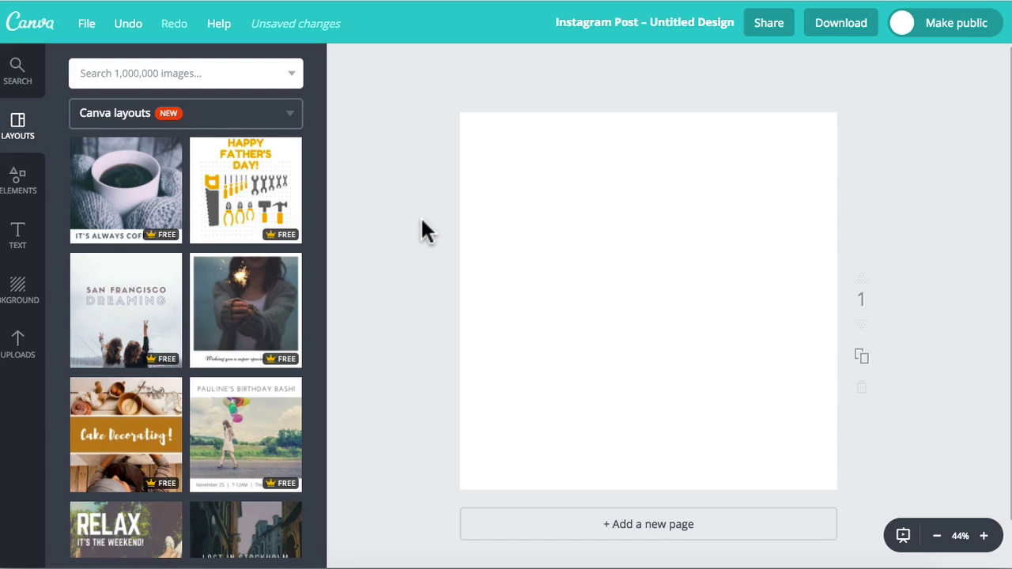
scroll(422, 221, "down", 1)
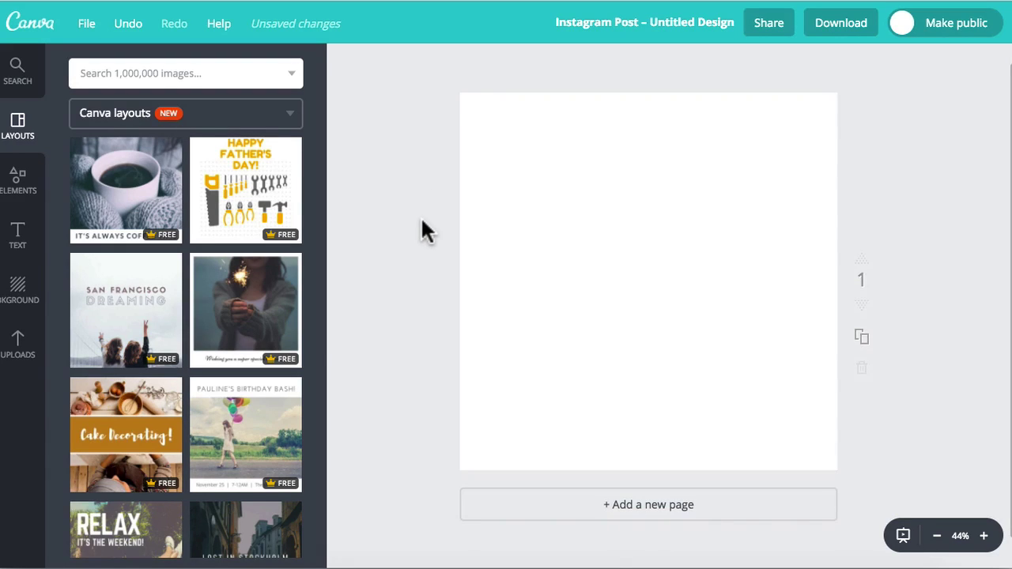
scroll(422, 221, "up", 1)
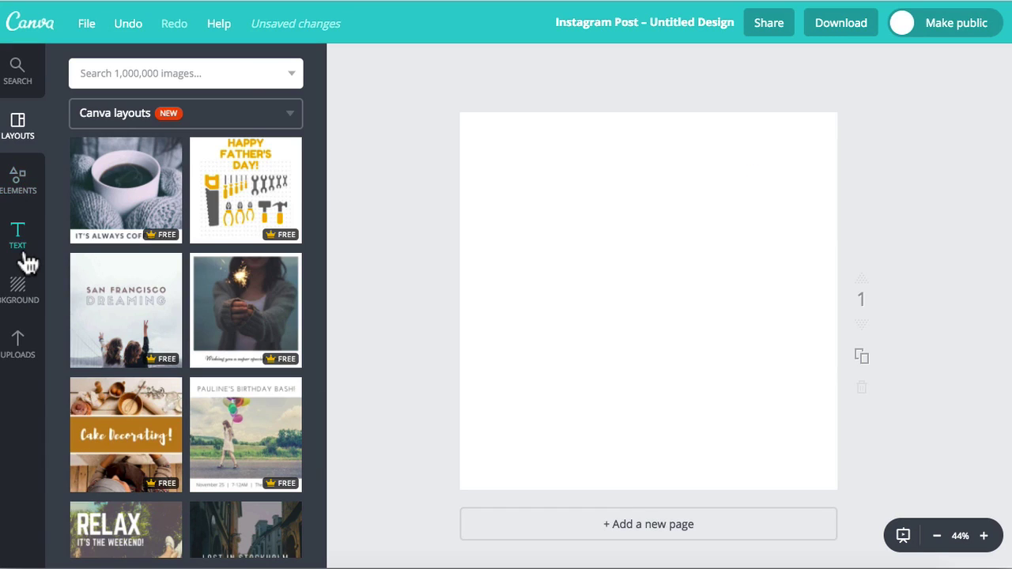
Step: Add a heading text box to the blank page and look through the preset text combinations
left_click(26, 250)
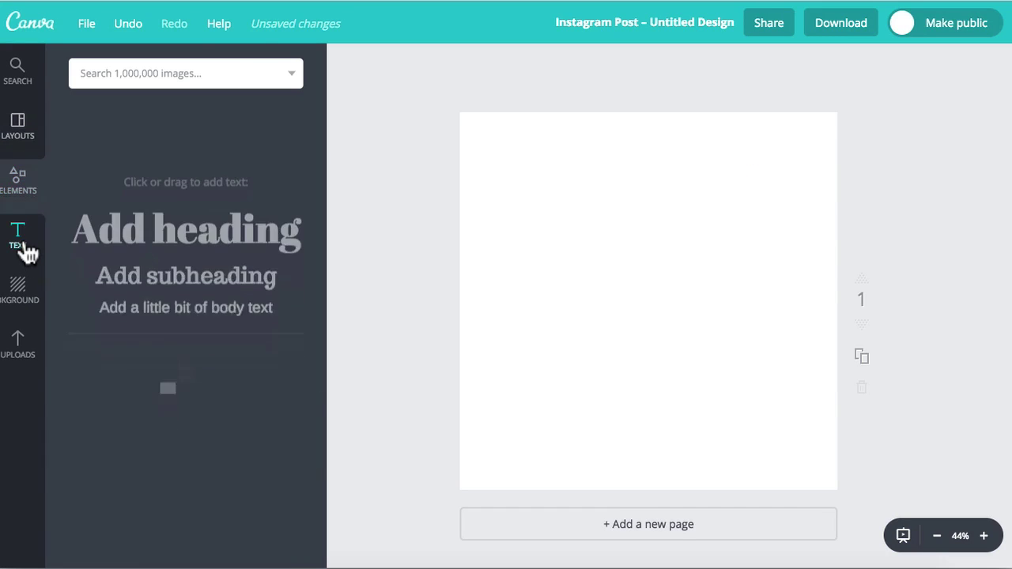
left_click(226, 167)
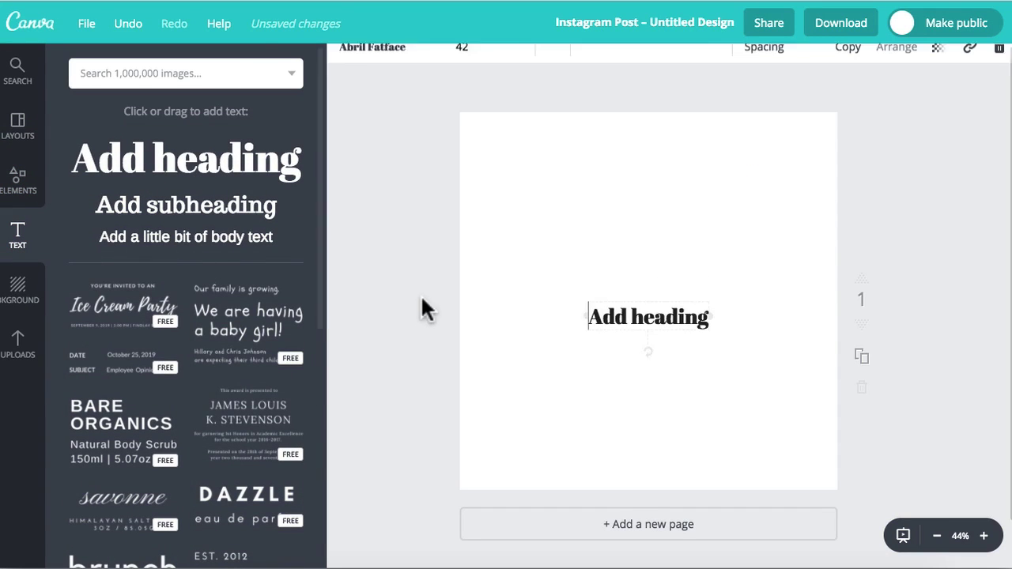
scroll(261, 306, "down", 3)
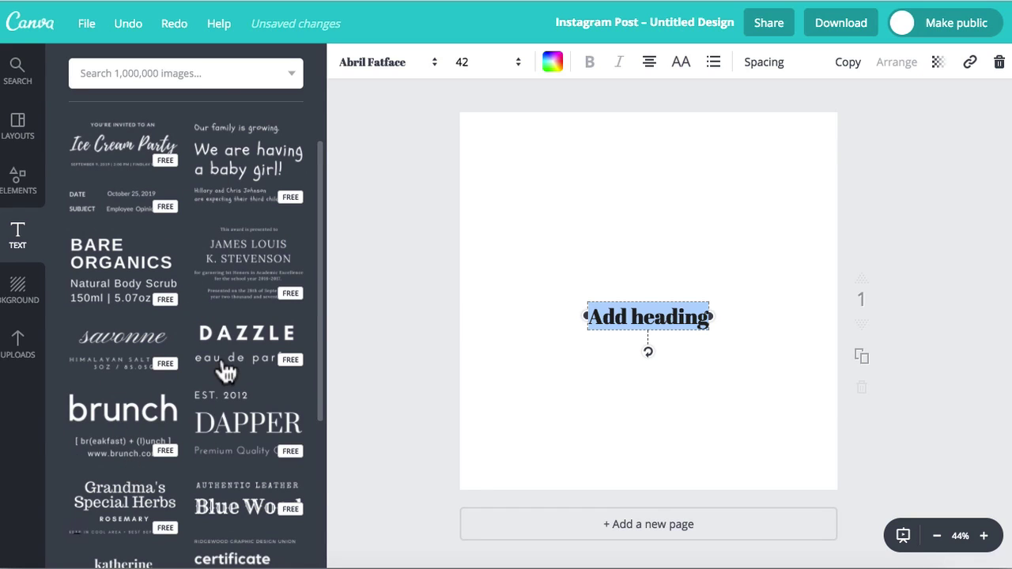
scroll(226, 369, "down", 1)
scroll(229, 348, "up", 2)
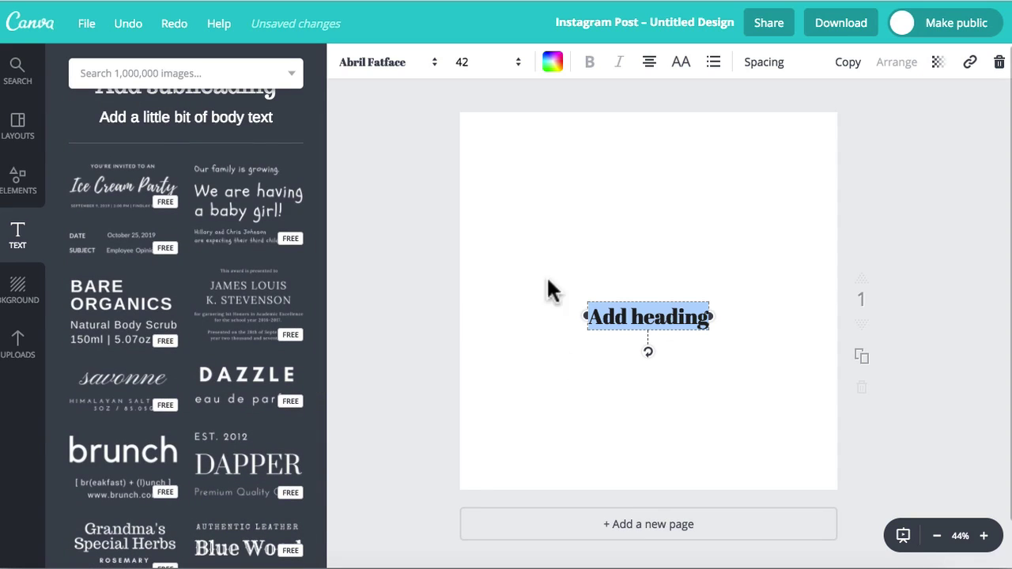
Step: Change the heading's text to "My heading" and move it up into the upper part of the page
triple_click(636, 318)
type("My headine")
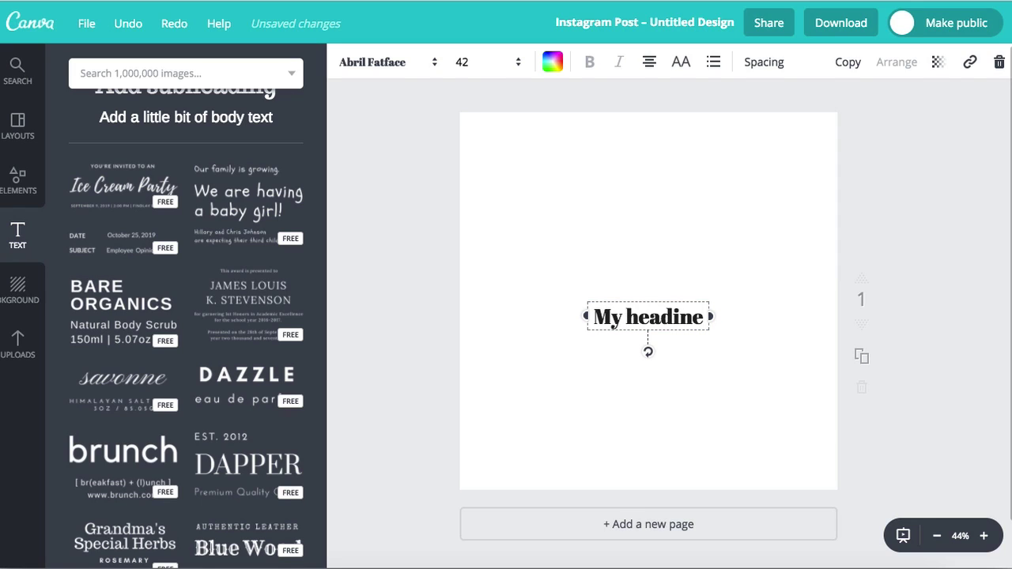
key("BackSpace")
type("g")
left_click(423, 287)
left_click_drag(609, 309, 608, 209)
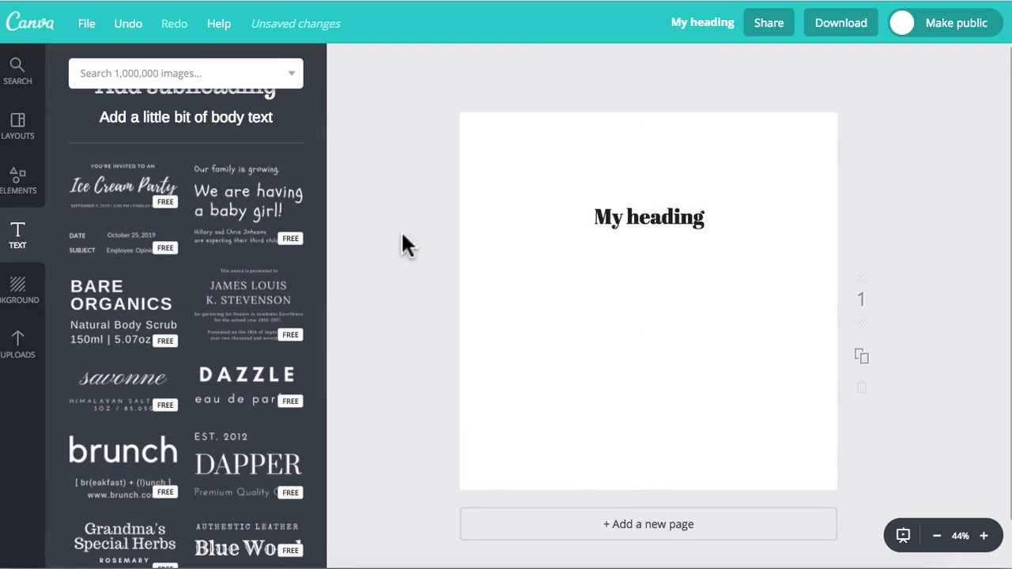
Step: Change the font of "My heading" to Montserrat Light
left_click(615, 221)
left_click(404, 66)
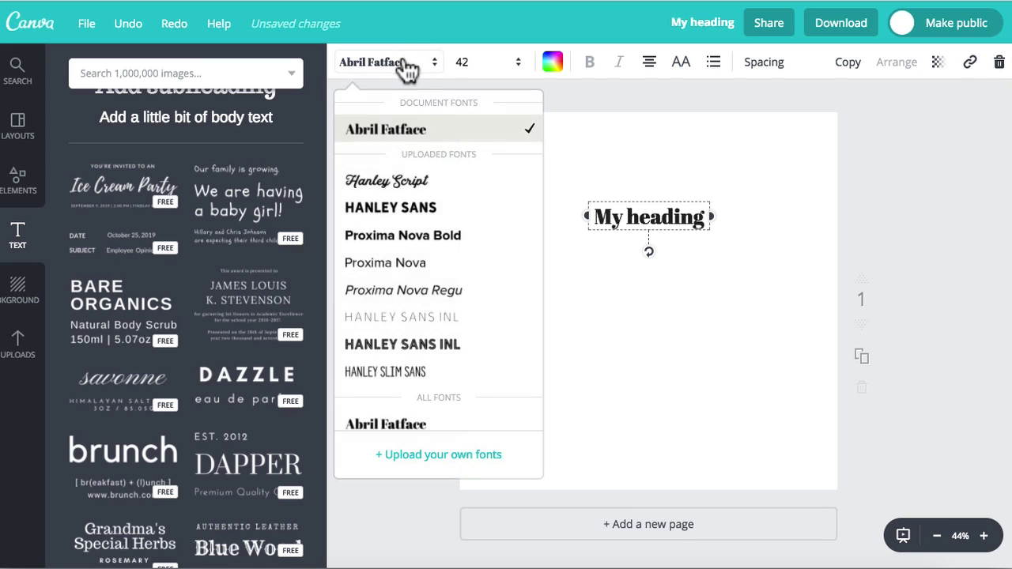
scroll(411, 261, "down", 10)
scroll(413, 307, "down", 10)
scroll(414, 244, "up", 3)
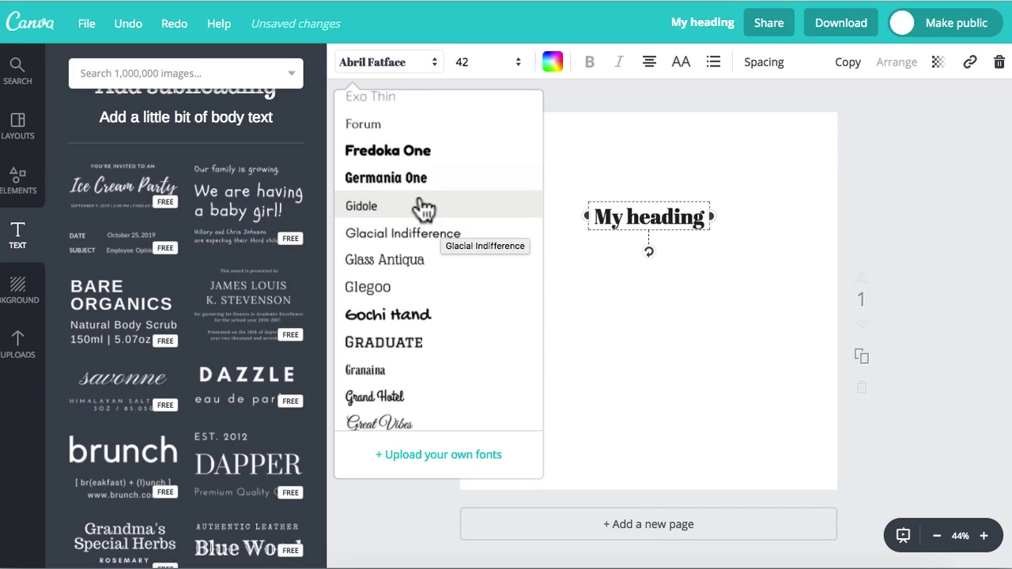
scroll(419, 207, "down", 8)
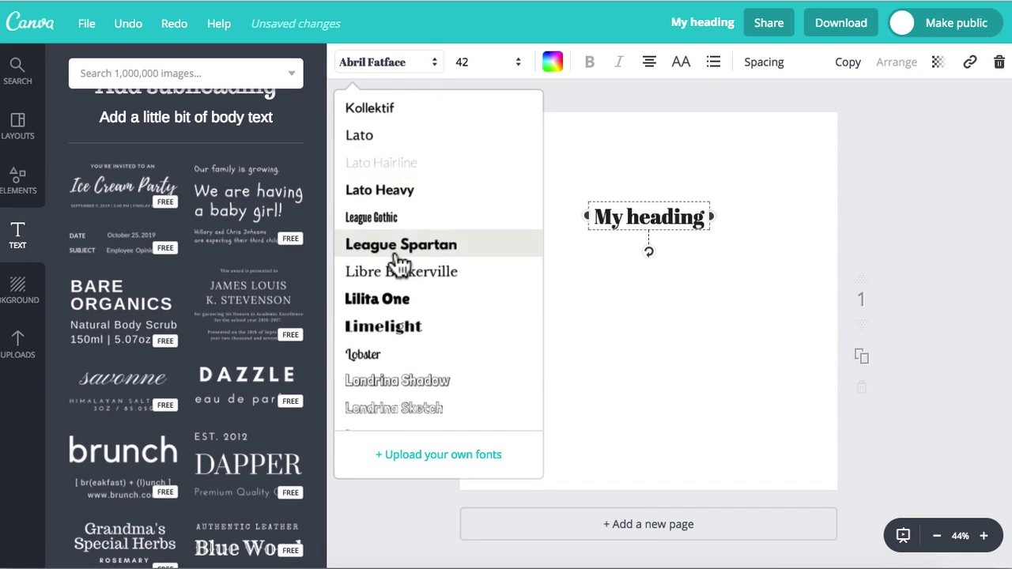
scroll(401, 251, "down", 5)
scroll(401, 265, "up", 3)
scroll(401, 265, "down", 6)
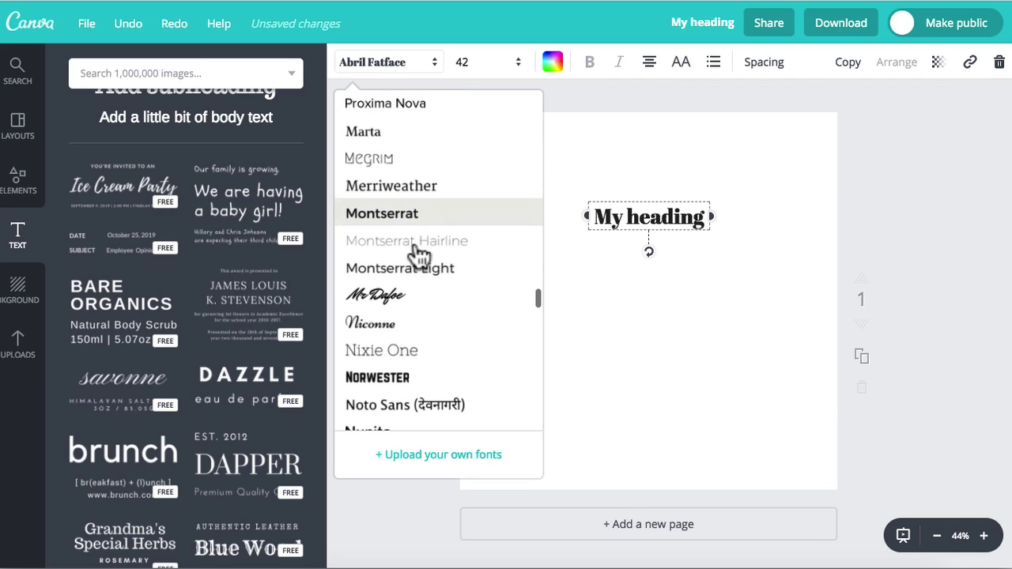
left_click(417, 269)
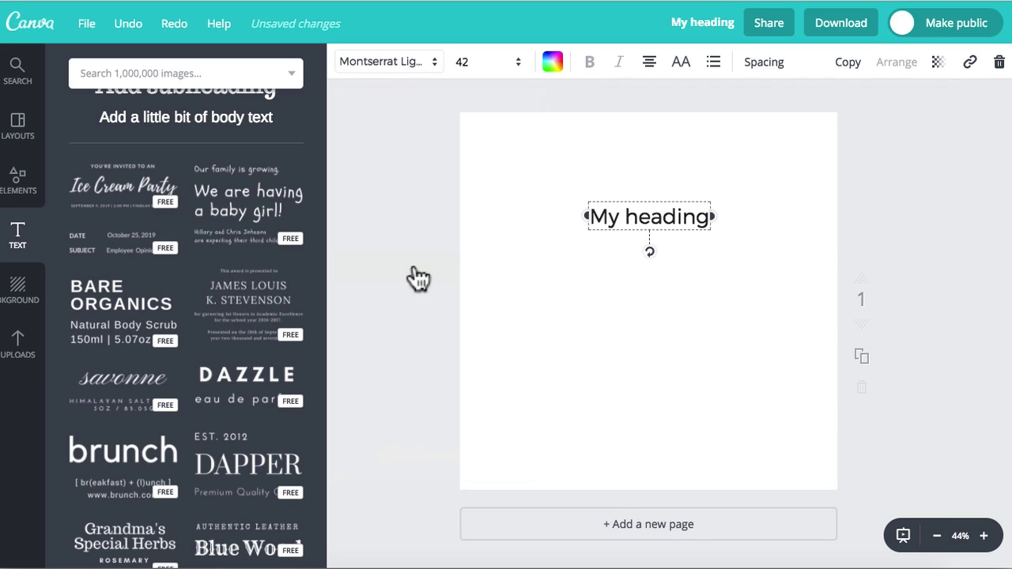
Step: Change the font of "My heading" to Open Sans
left_click(420, 61)
scroll(414, 328, "down", 15)
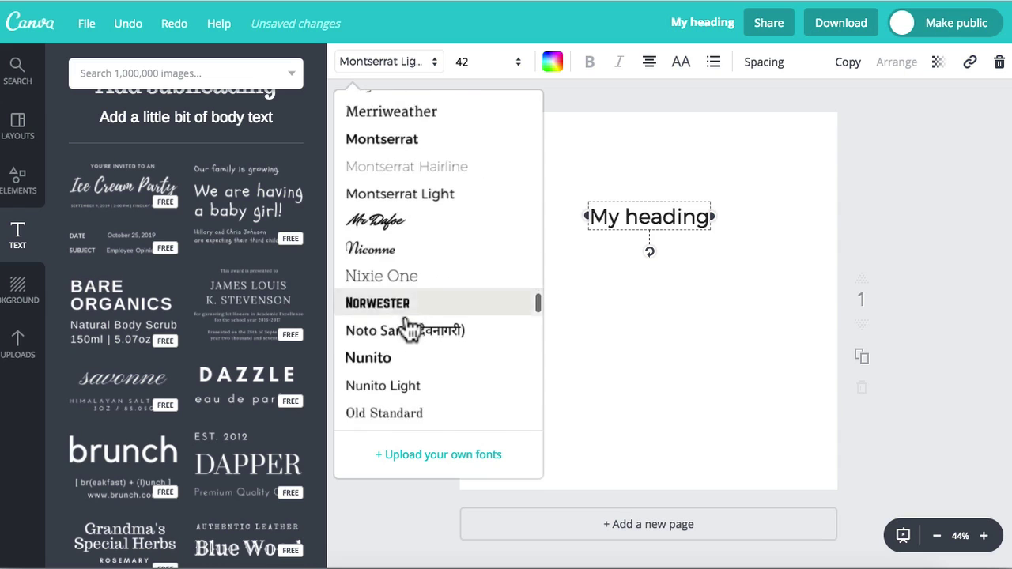
scroll(407, 328, "down", 6)
scroll(406, 323, "up", 3)
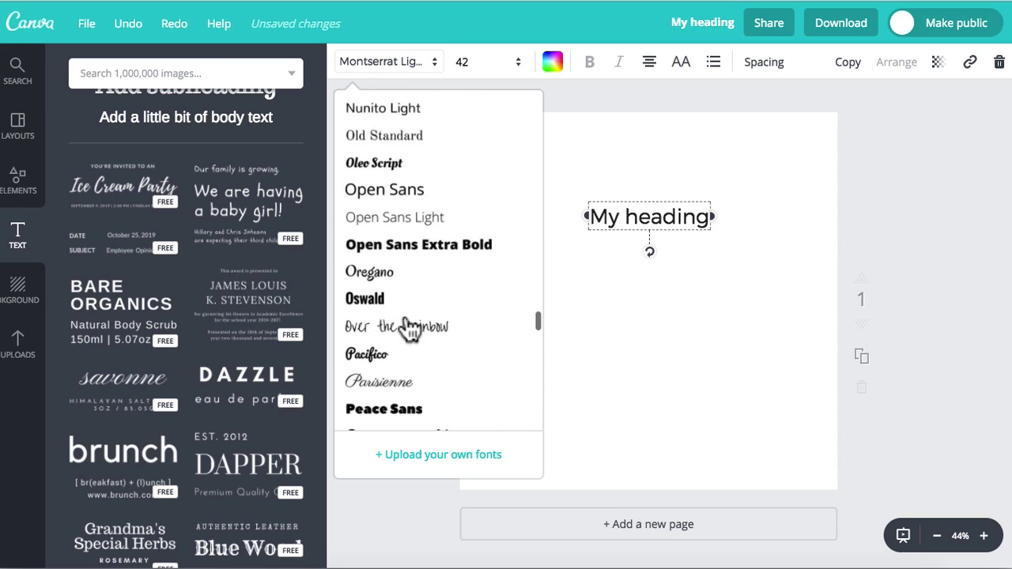
left_click(410, 193)
left_click(383, 233)
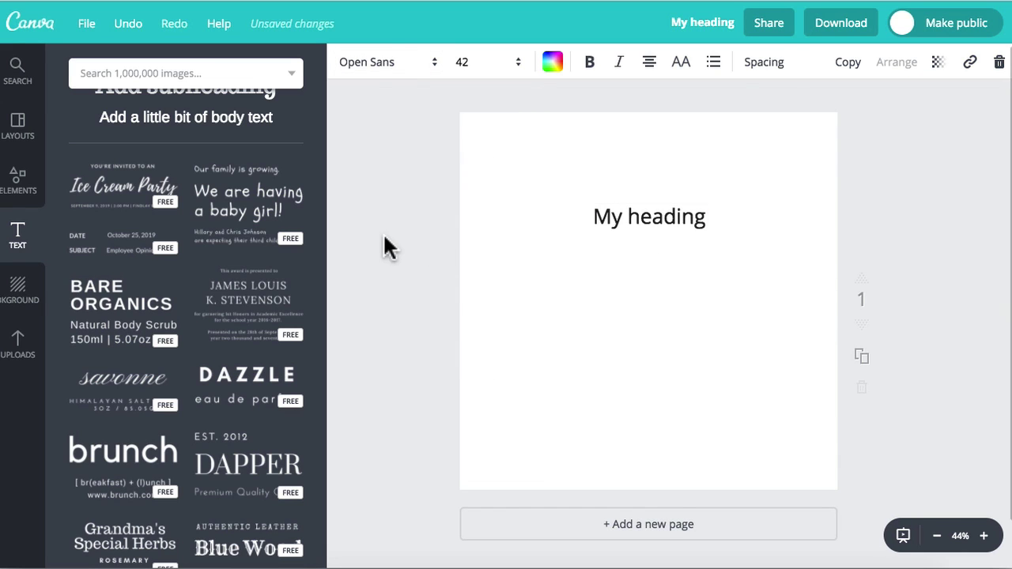
Step: Make the "My heading" text all uppercase
left_click(660, 219)
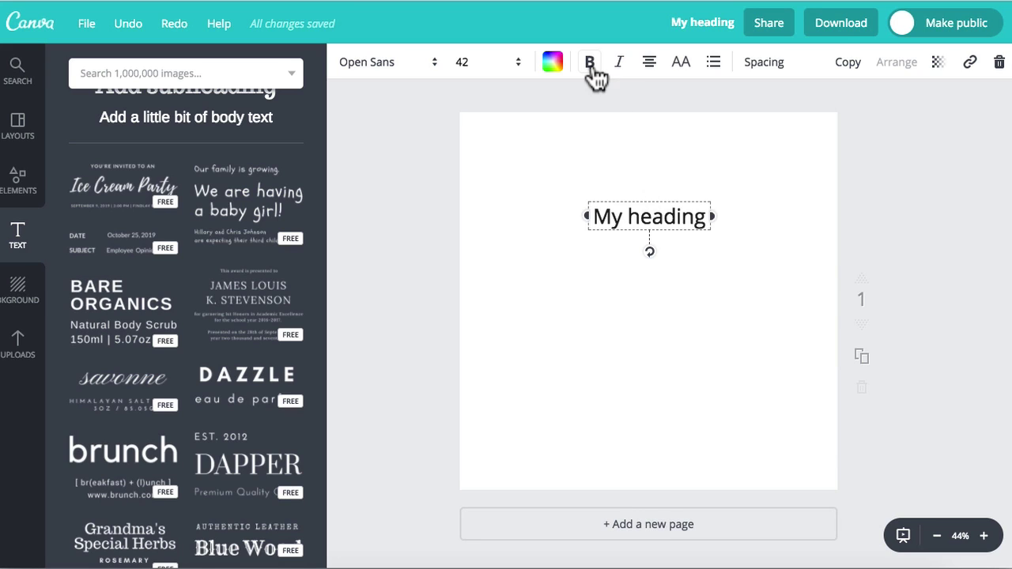
left_click(686, 73)
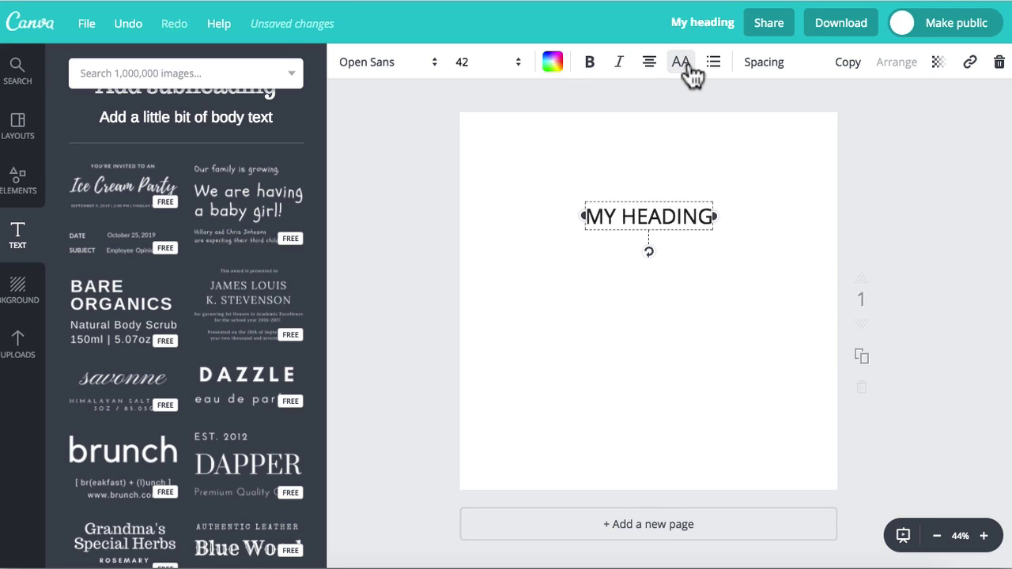
left_click(688, 70)
left_click(688, 69)
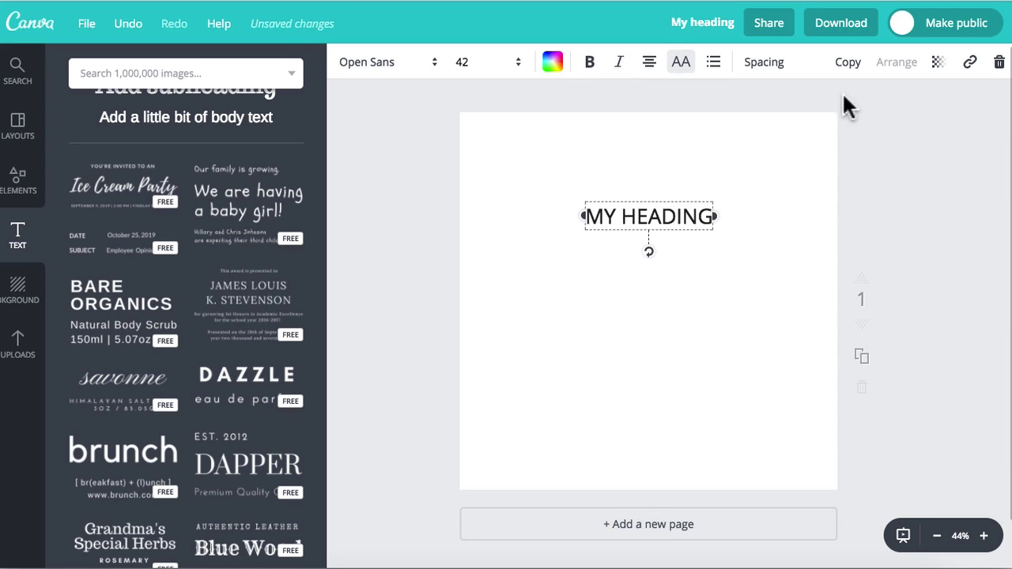
Step: Duplicate the uppercase heading and place the copy centred directly below the original
left_click(852, 70)
left_click_drag(644, 252, 625, 270)
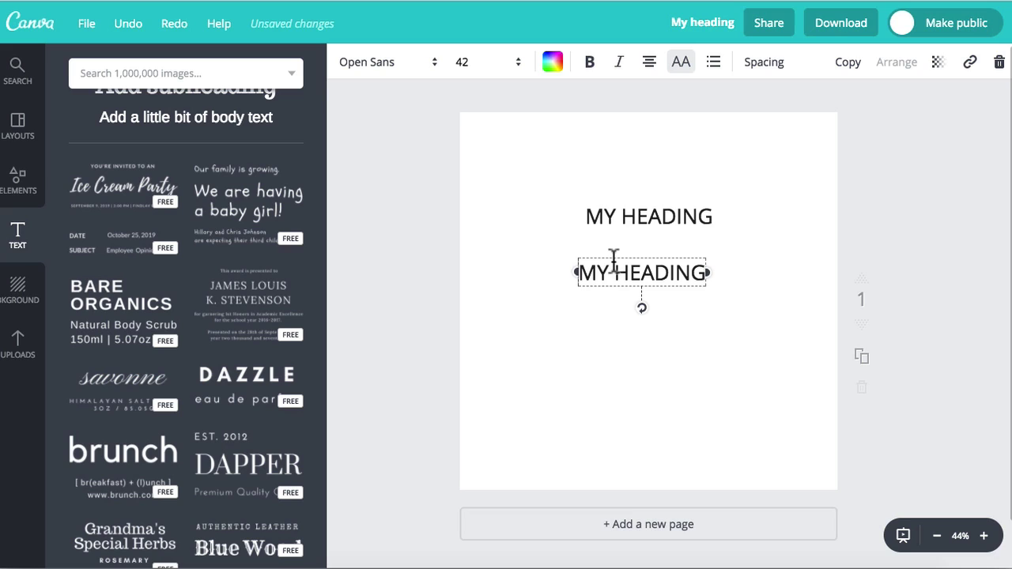
mouse_move(609, 291)
left_mouse_down()
mouse_move(590, 295)
mouse_move(616, 292)
left_mouse_up()
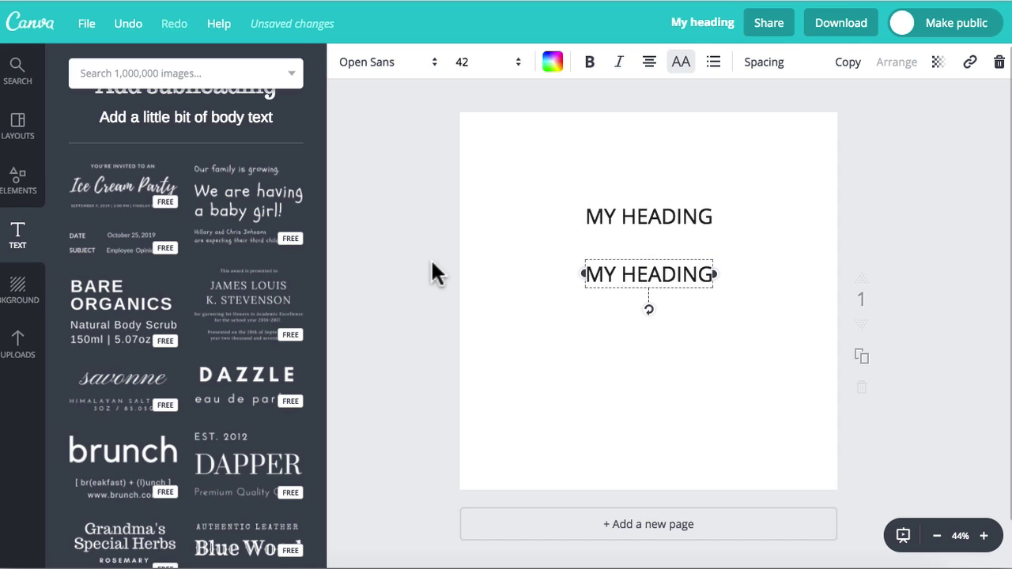
left_click(432, 264)
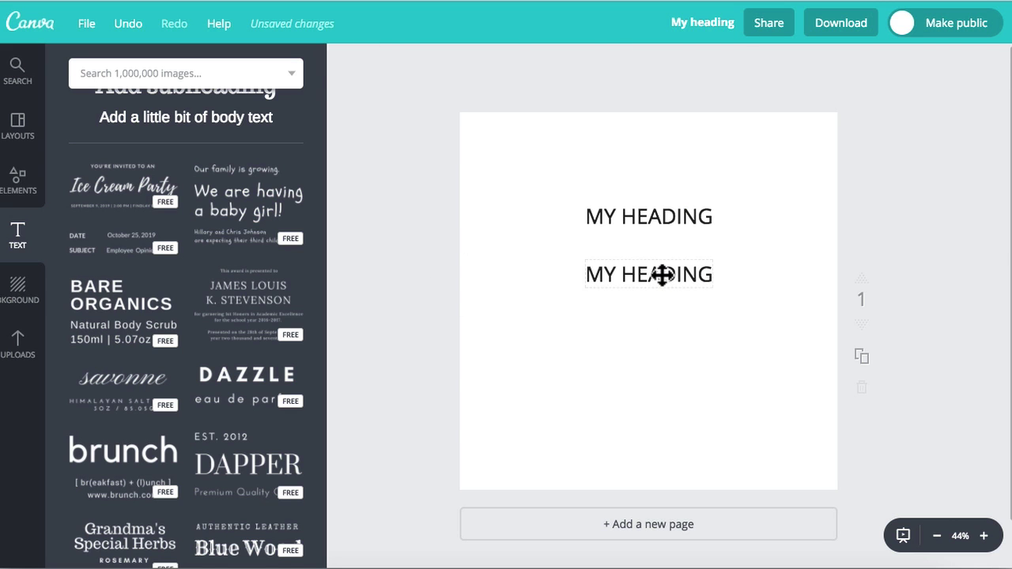
Step: Turn off uppercase for the lower heading and enlarge it to size 104, shifted slightly up towards the heading above
left_click(663, 274)
left_click(682, 65)
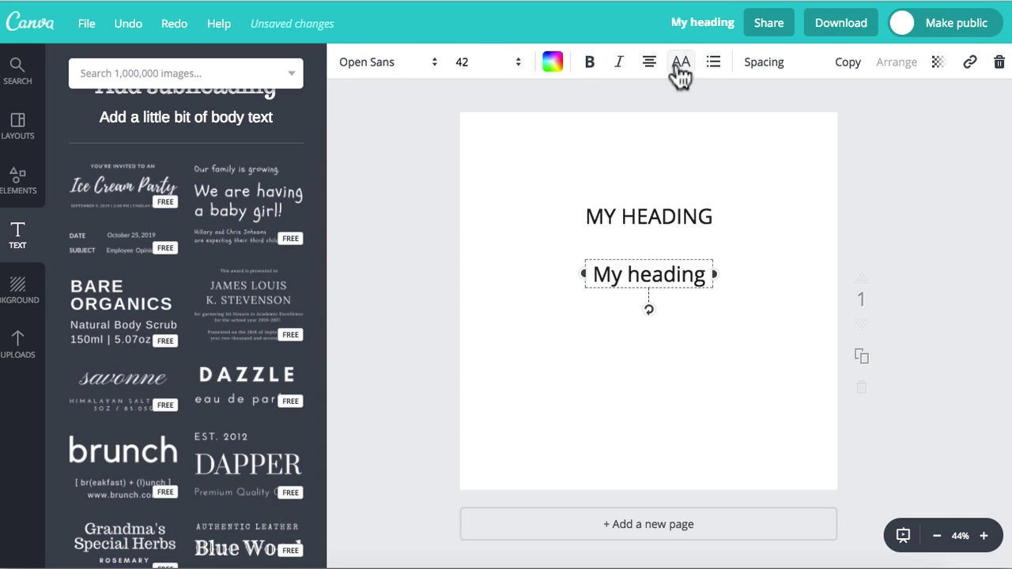
left_click(492, 70)
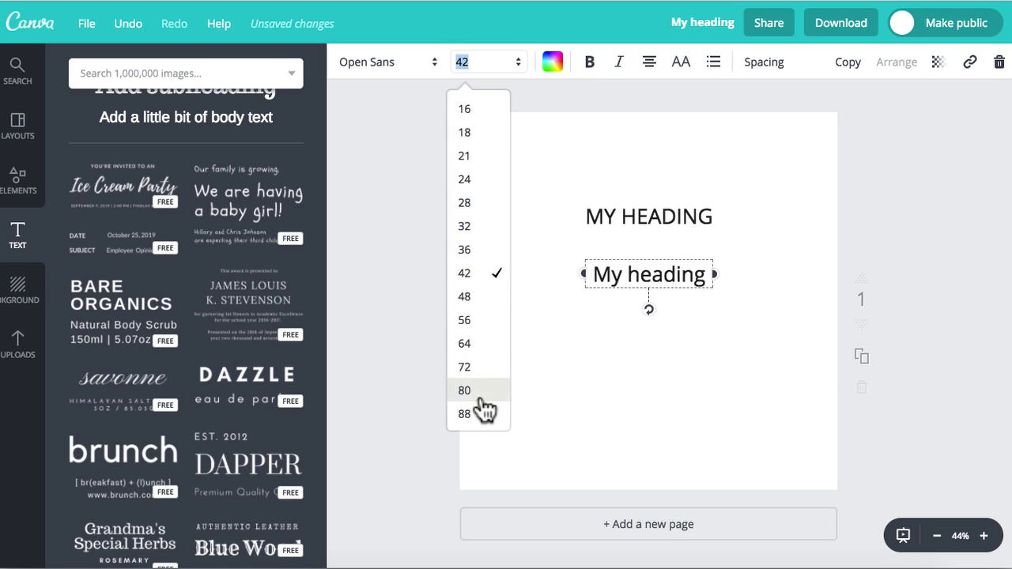
scroll(483, 399, "down", 3)
left_click(490, 377)
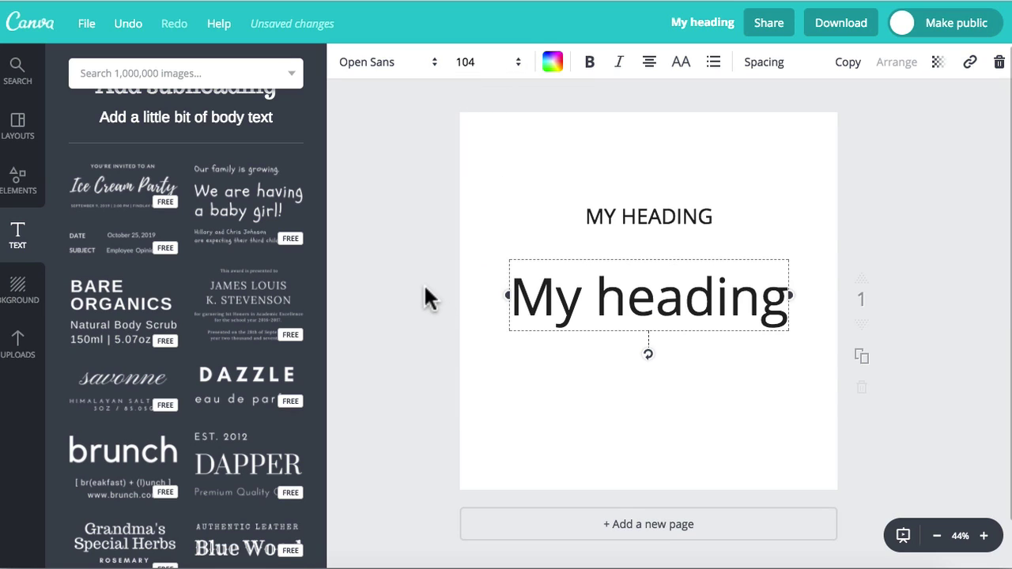
left_click_drag(630, 326, 630, 310)
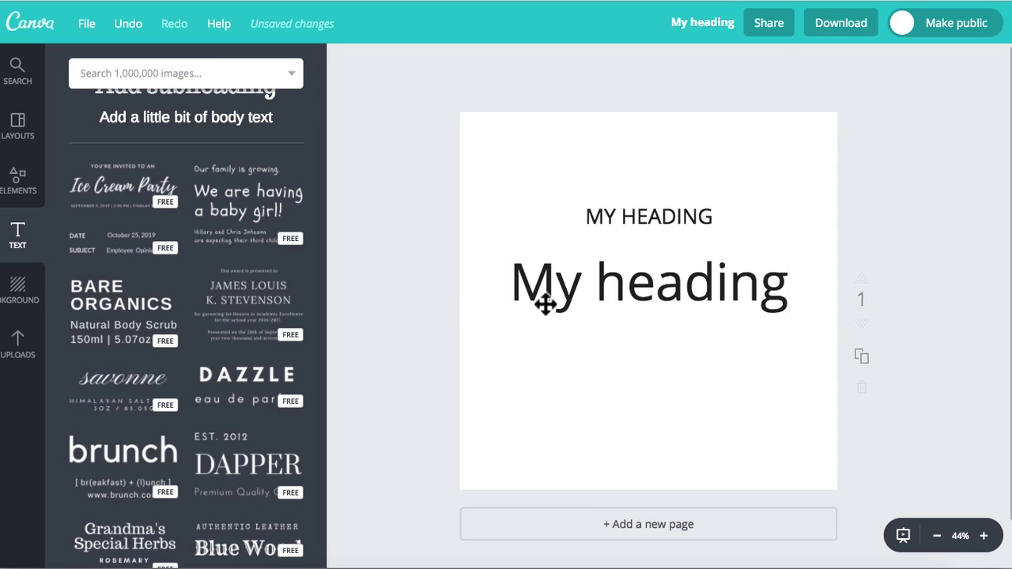
Step: Replace the large lower heading's text with "Main Headline" and make it bold
left_click(587, 297)
key("ctrl+a")
type("Main")
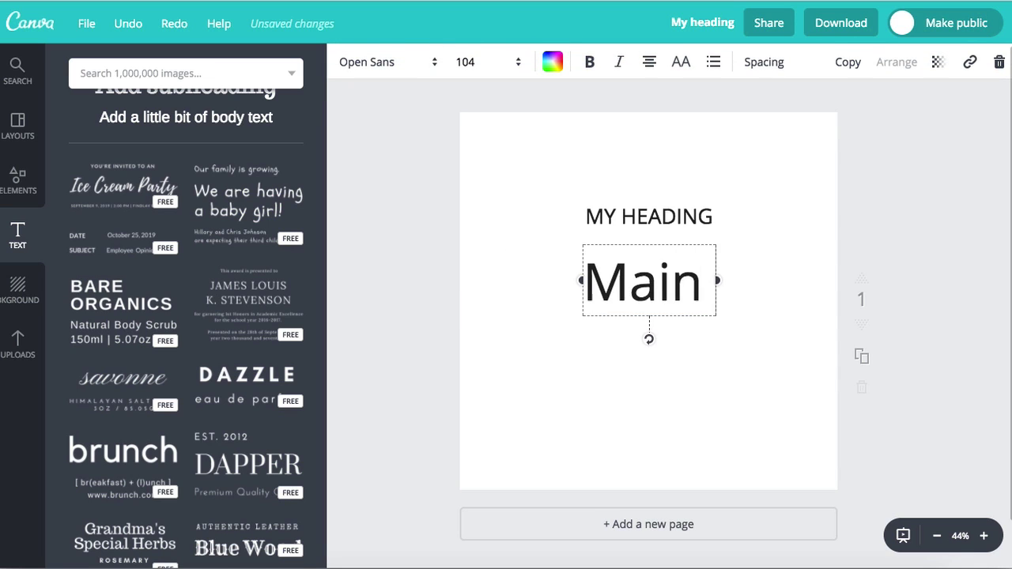
type(" Headline")
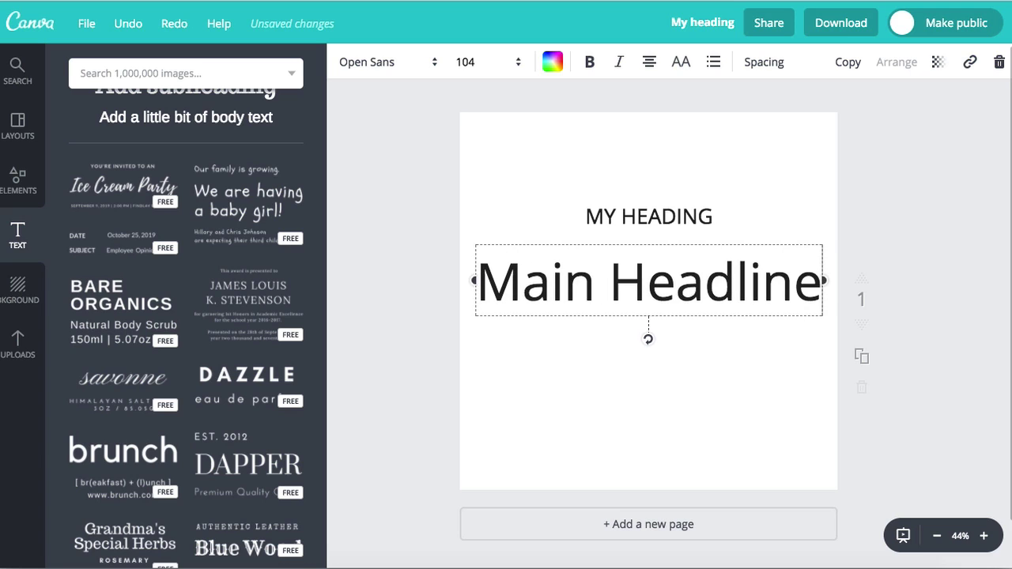
left_click(589, 62)
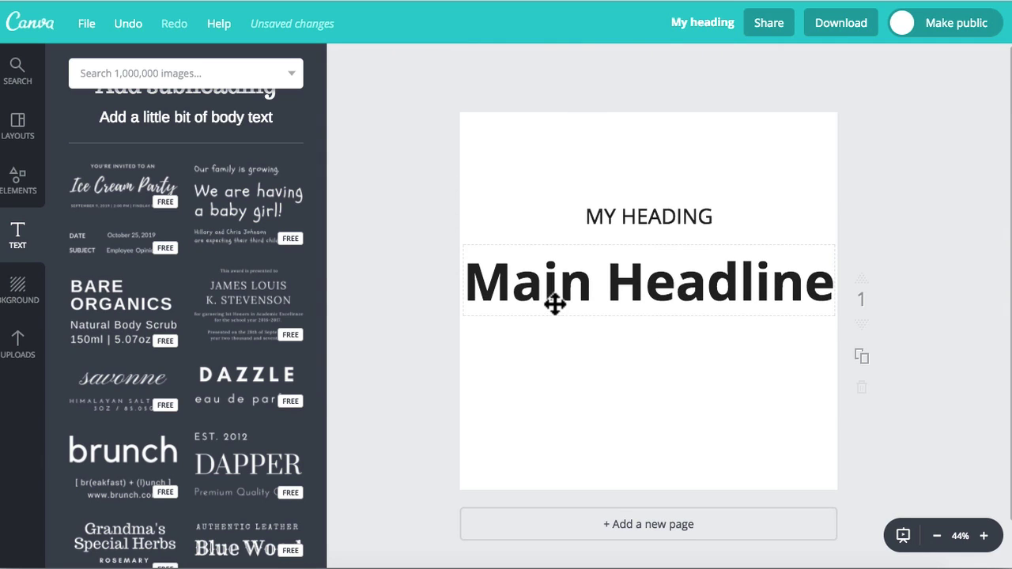
Step: Set the letter spacing of the small uppercase heading above "Main Headline" to 500
left_click(660, 219)
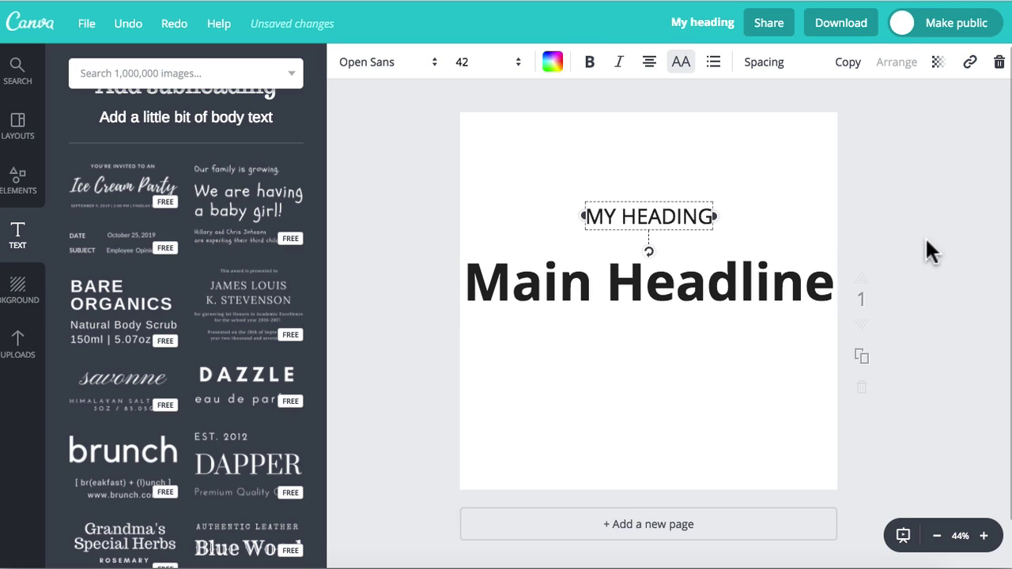
left_click(771, 65)
left_click_drag(855, 112, 908, 113)
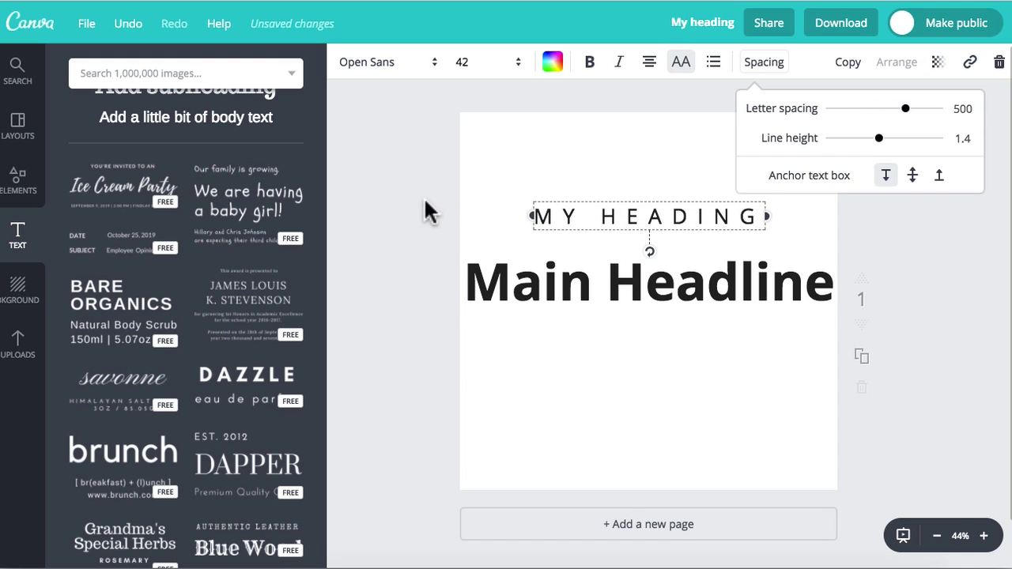
Step: Set "Main Headline" to letter spacing -40 and line height 1.45, and move it up closer to the small heading
left_click(578, 280)
left_click(578, 280)
left_click(764, 65)
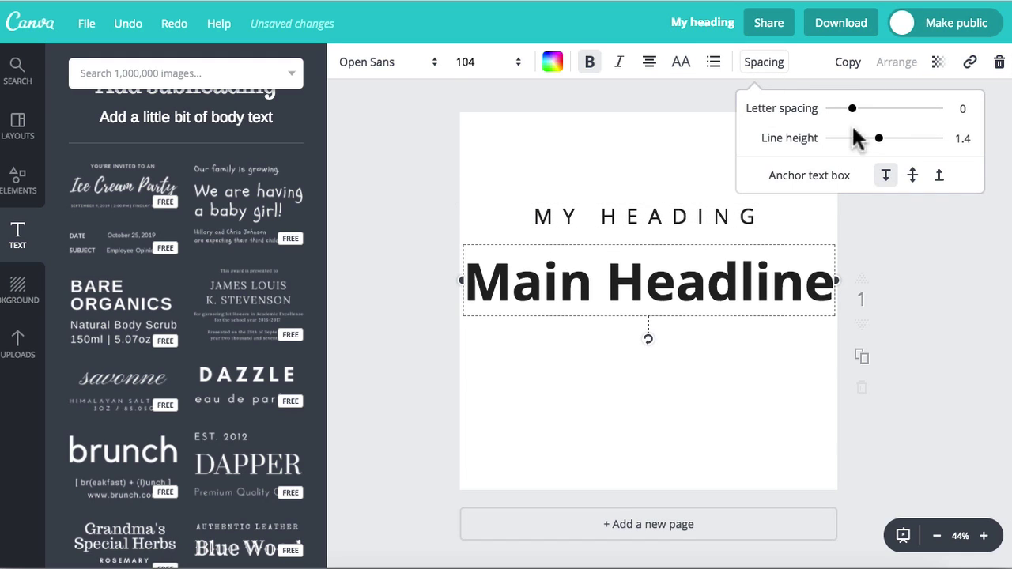
left_click_drag(880, 139, 852, 116)
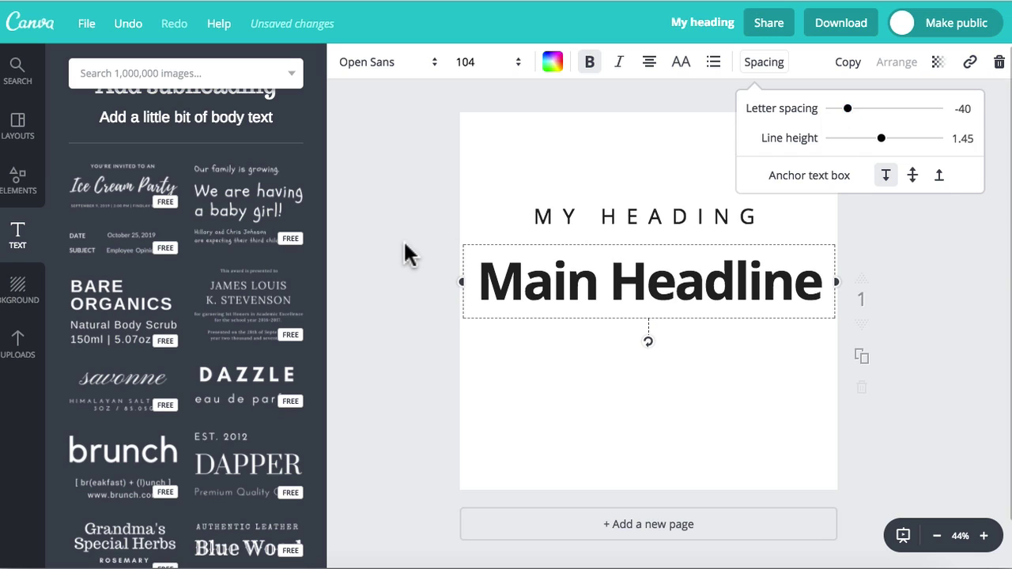
left_click(603, 266)
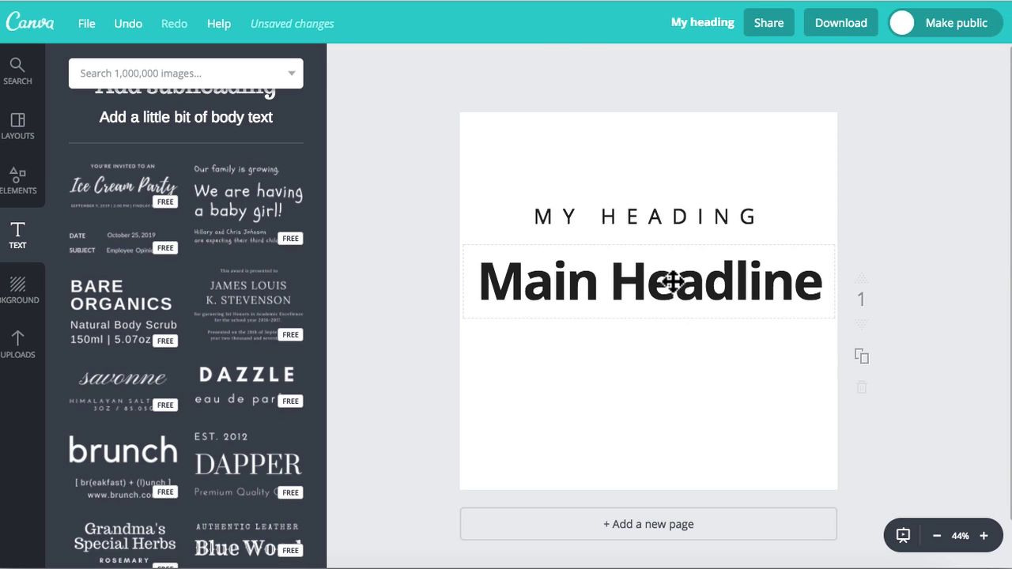
left_click_drag(673, 281, 677, 266)
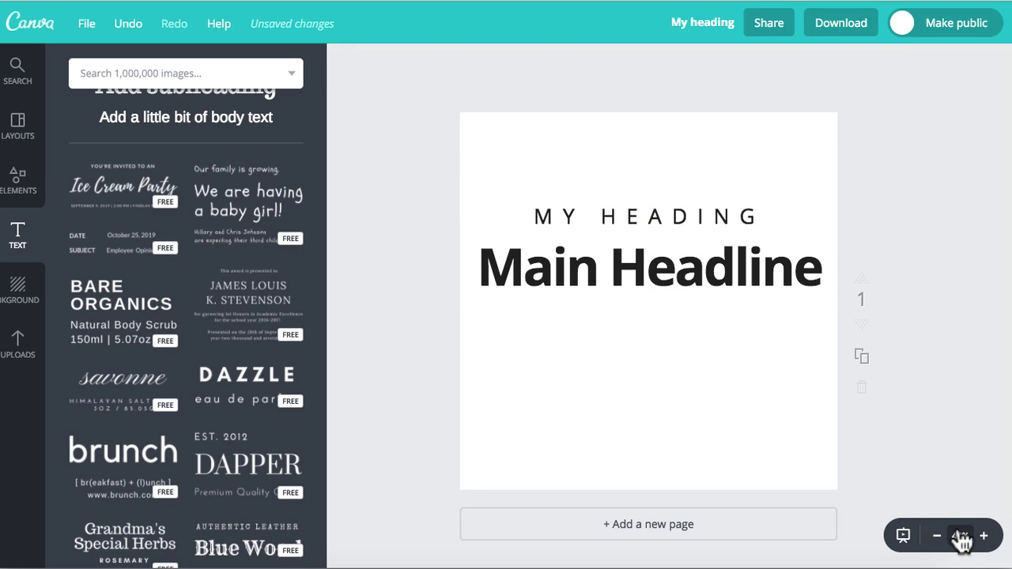
Step: Examine the two headings up close at 100% and within the whole page at 50%
left_click(984, 536)
left_click(984, 537)
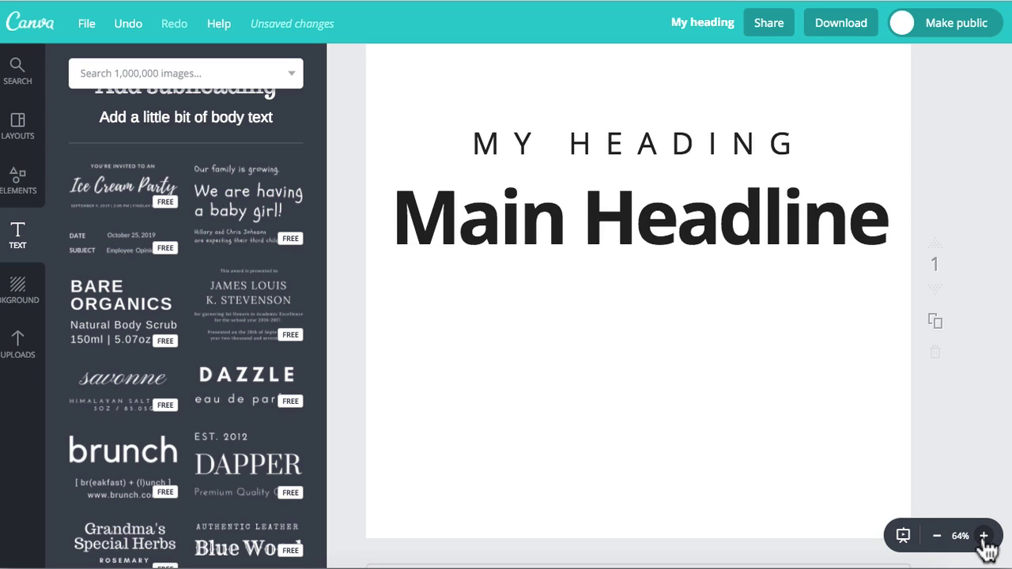
left_click(984, 536)
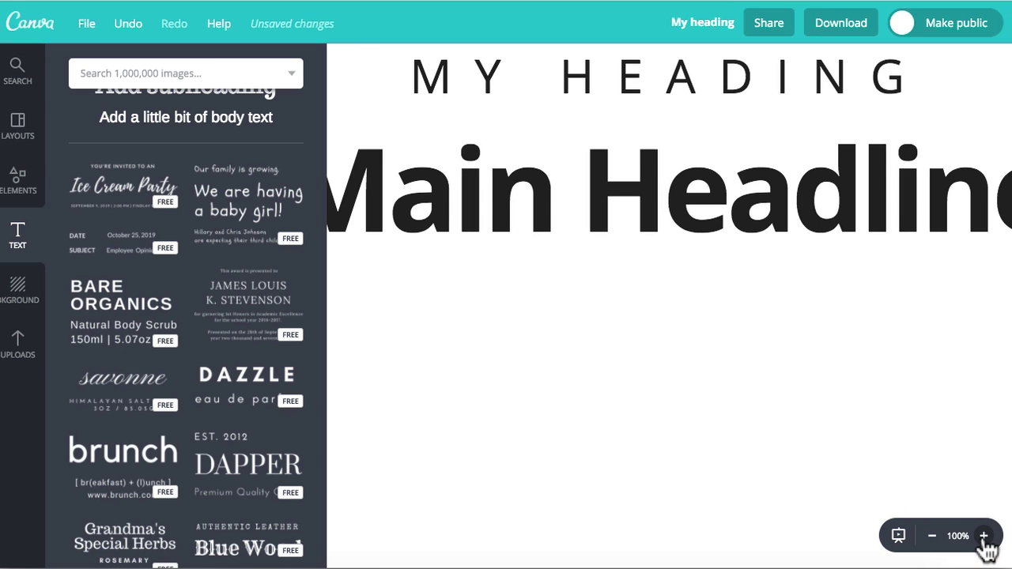
scroll(955, 360, "up", 2)
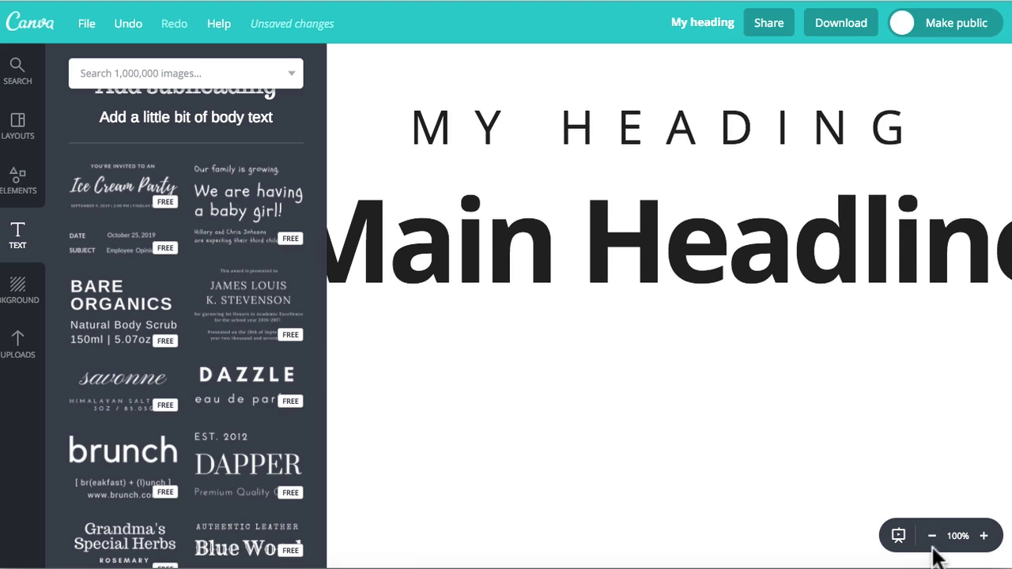
left_click(934, 540)
left_click(935, 539)
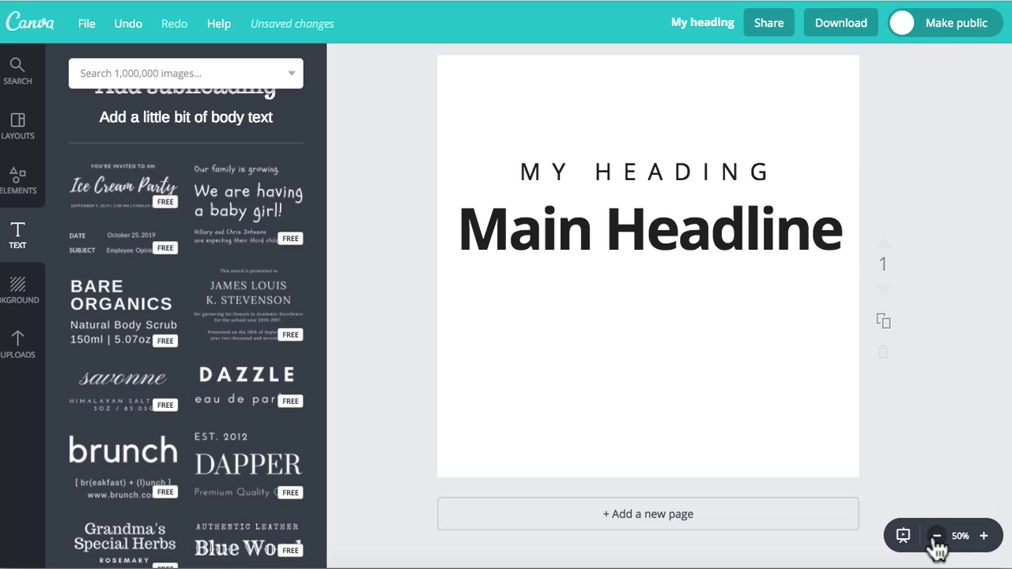
scroll(421, 188, "up", 2)
scroll(421, 187, "down", 1)
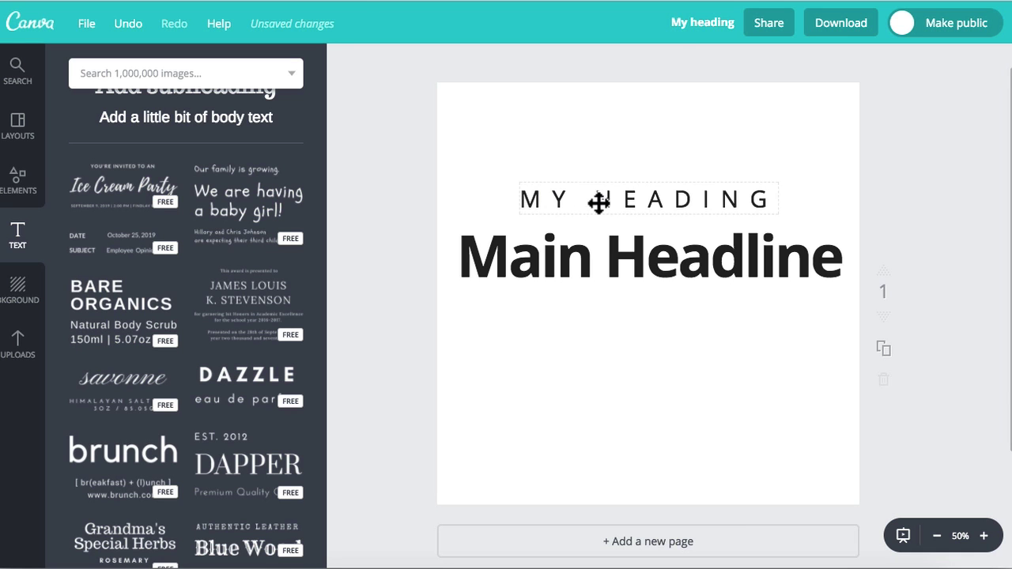
Step: Duplicate the widely spaced "MY HEADING" text and place the copy centred just below "Main Headline"
left_click(599, 203)
left_click(844, 63)
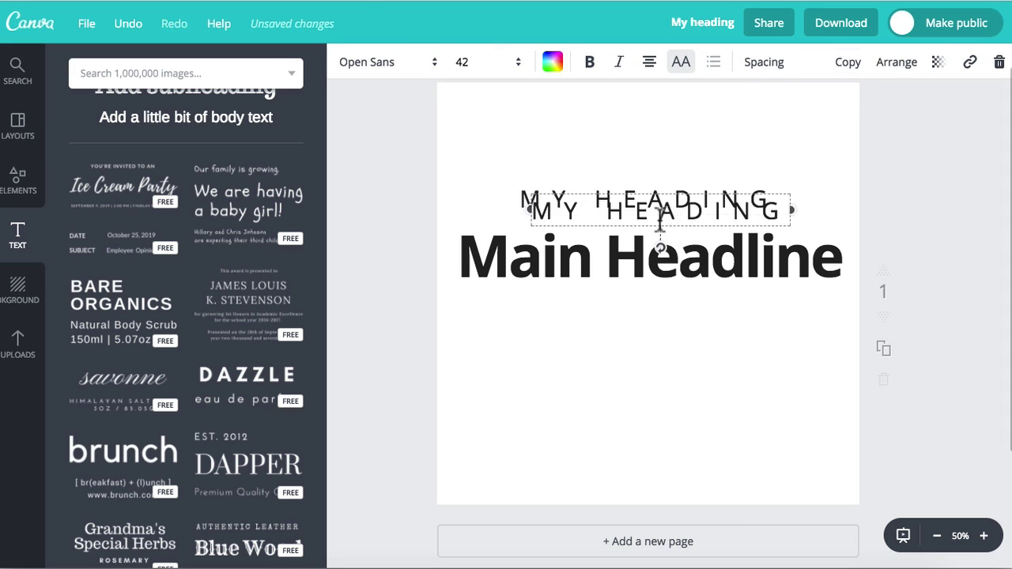
left_click_drag(661, 225, 649, 325)
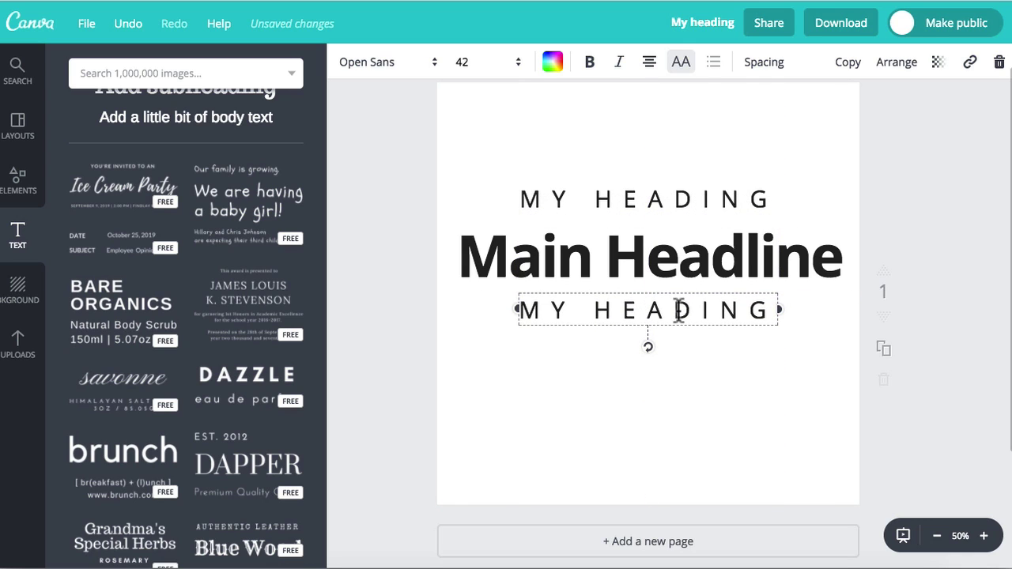
Step: Turn off uppercase for the bottom text copy and replace its wording with "Supporting Headline Here"
left_click(681, 62)
double_click(624, 313)
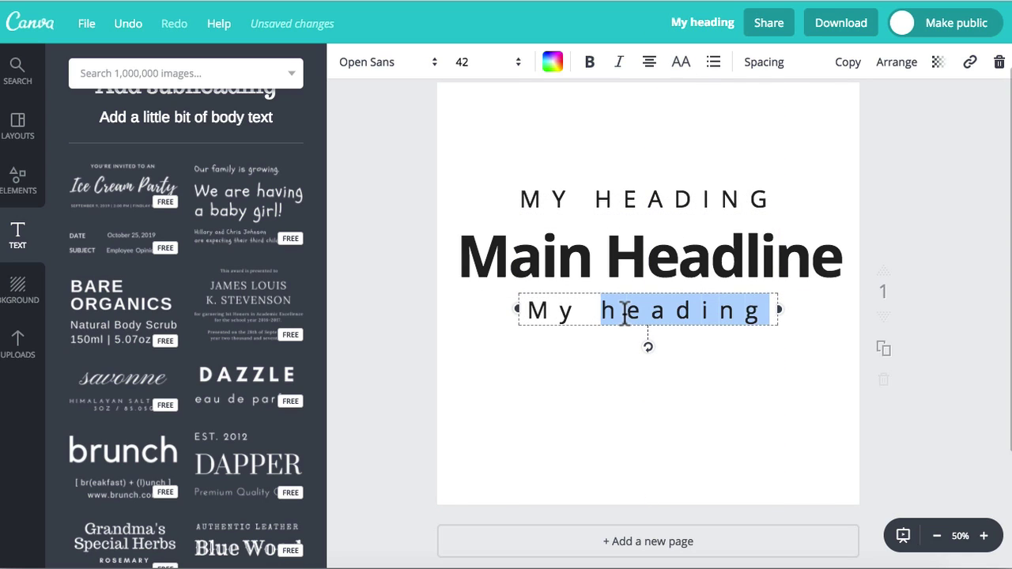
triple_click(625, 312)
type("Su")
type("ting")
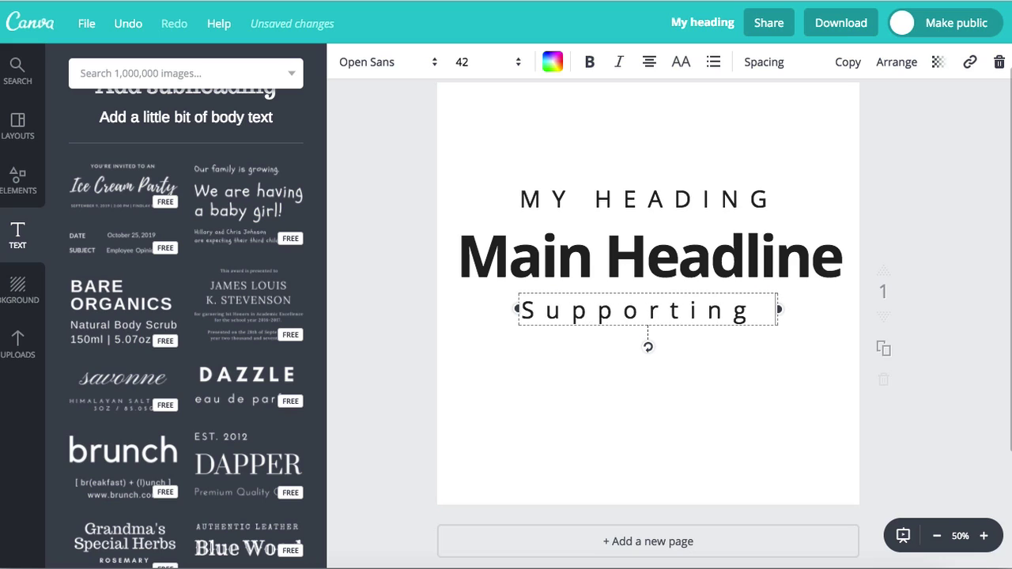
type(" Healdine")
key("BackSpace")
key("BackSpace")
key("BackSpace")
key("BackSpace")
key("BackSpace")
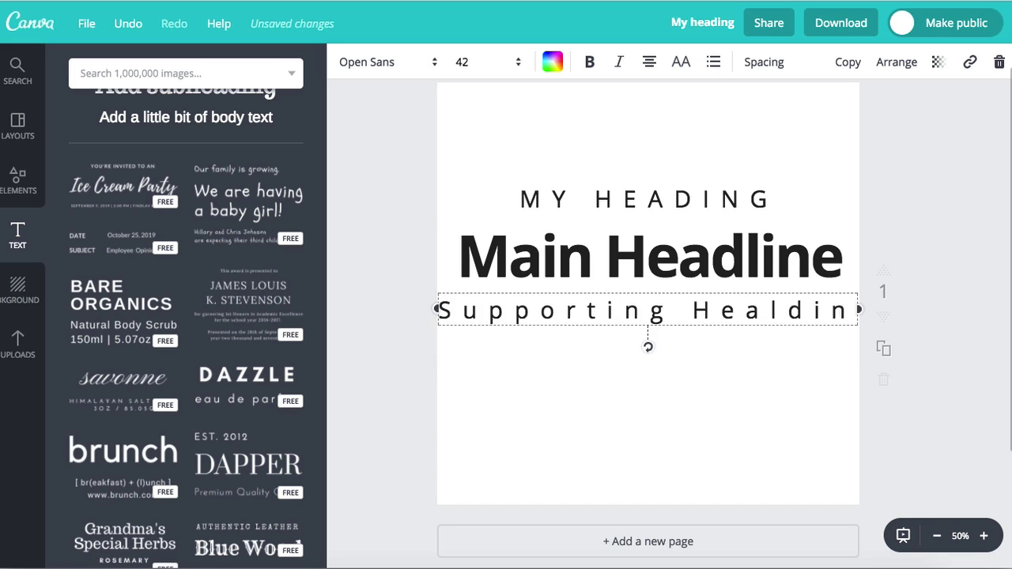
type("dline")
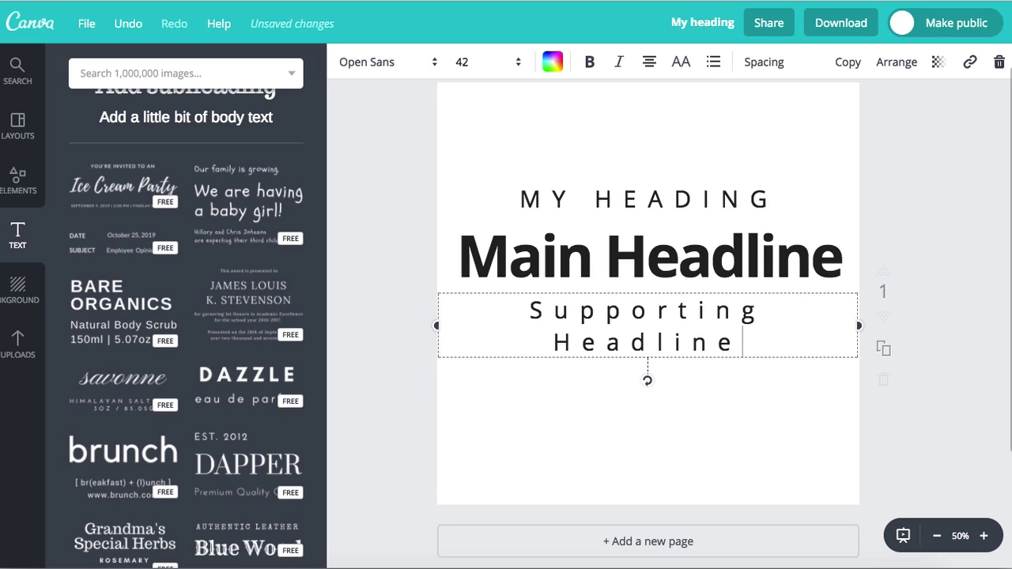
type(" h")
key("BackSpace")
key("BackSpace")
type("Here")
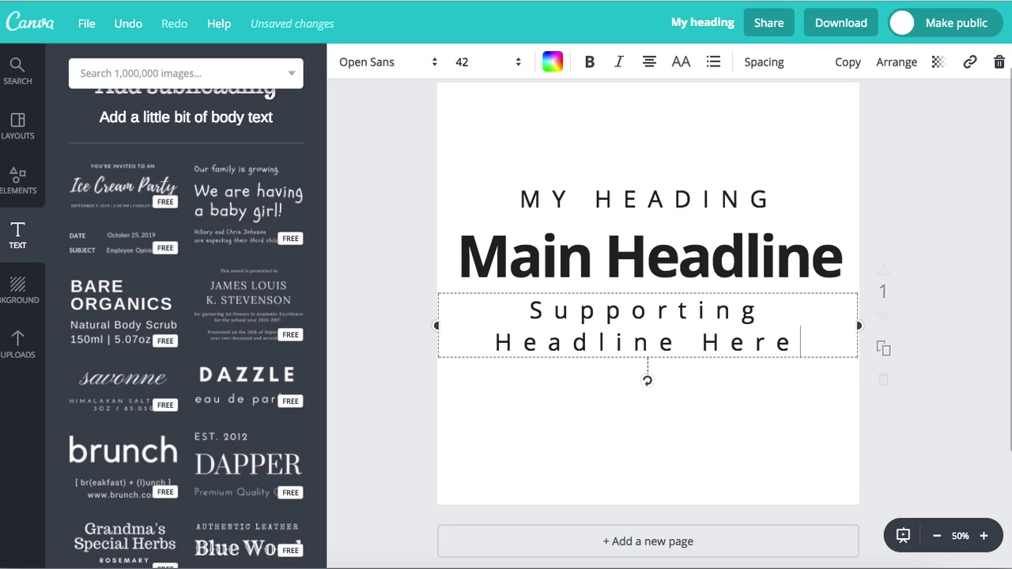
Step: Set the letter spacing of "Supporting Headline Here" to 130 and make the text bold and italic
left_click(765, 62)
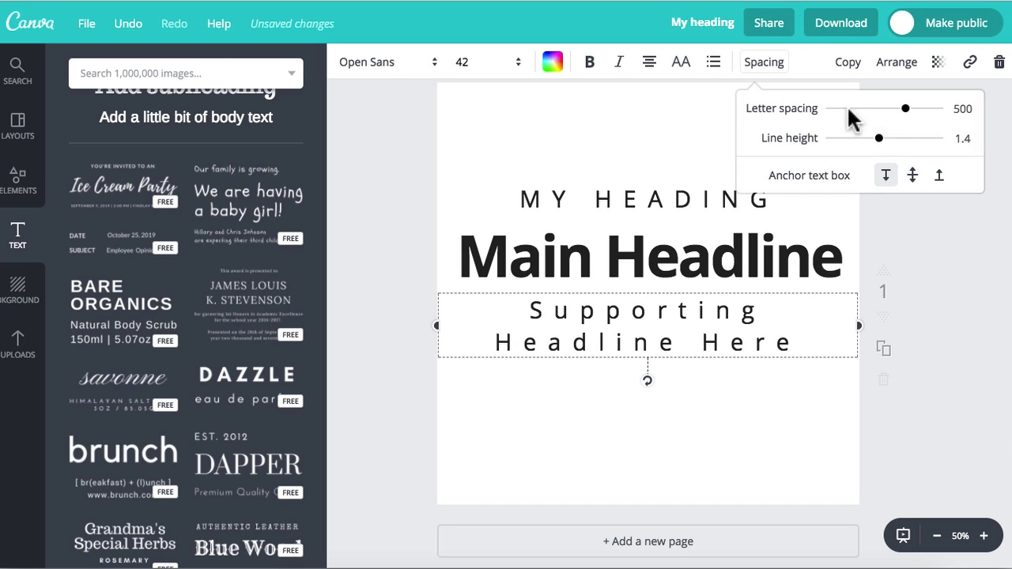
left_click_drag(906, 113, 867, 117)
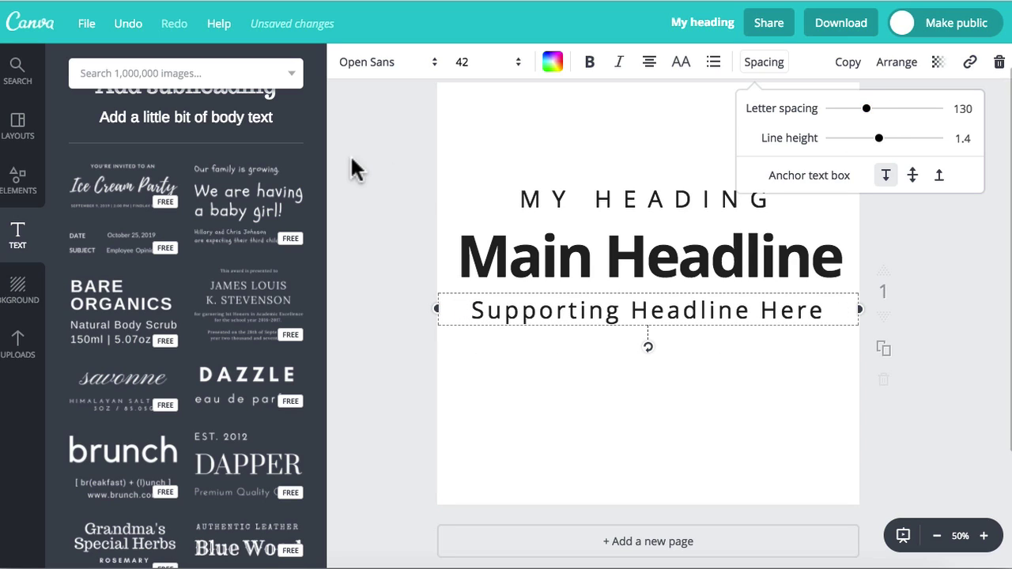
left_click(620, 63)
left_click(592, 62)
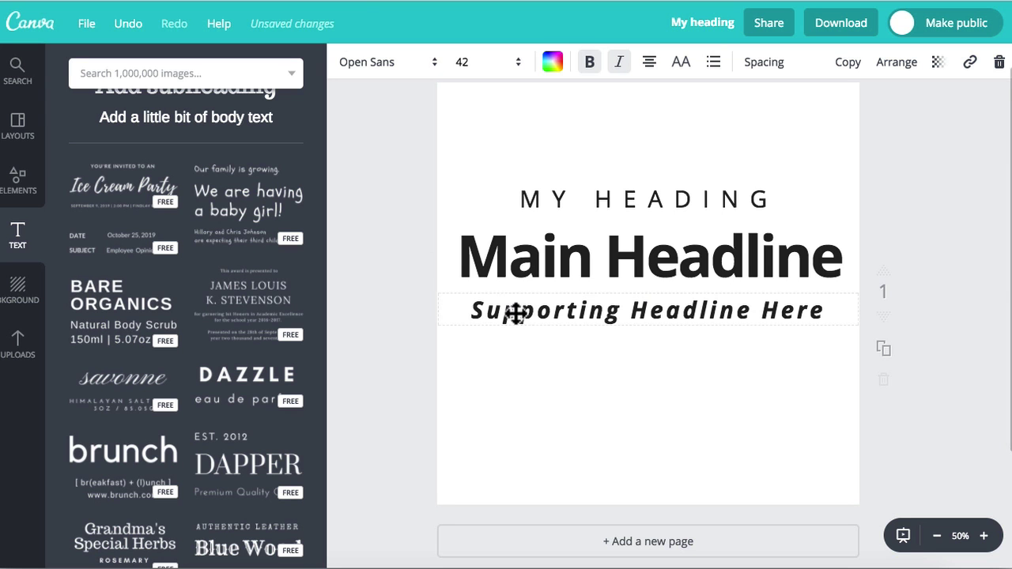
Step: Try the Raleway font on "Supporting Headline Here"
left_click(432, 71)
scroll(399, 324, "down", 10)
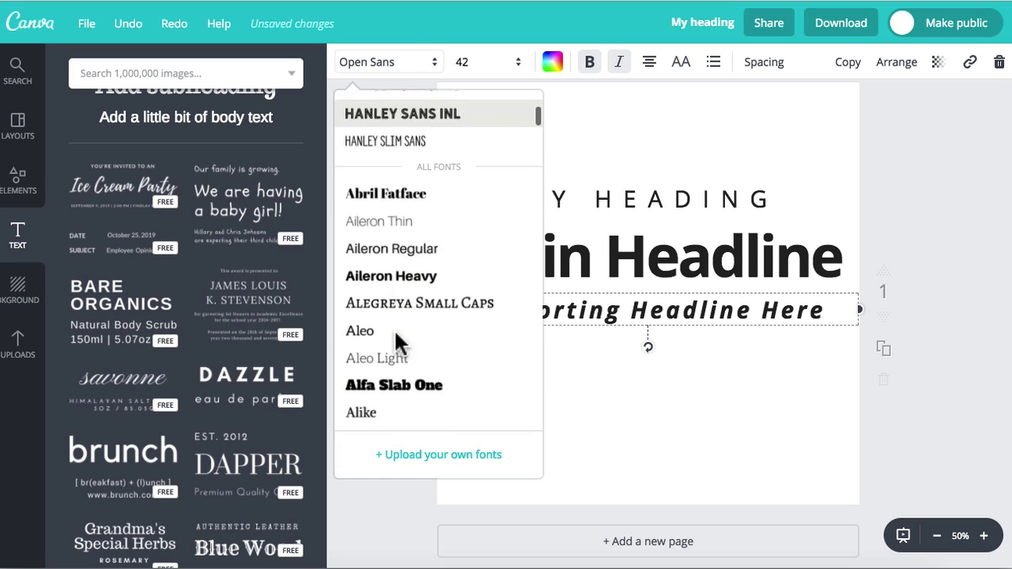
scroll(399, 340, "down", 10)
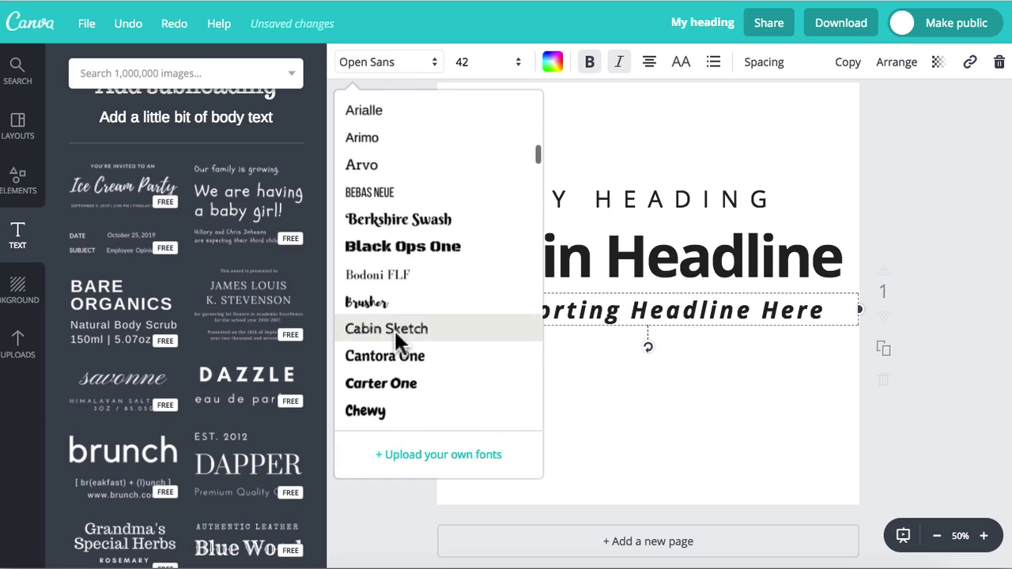
scroll(398, 341, "up", 4)
scroll(398, 340, "down", 4)
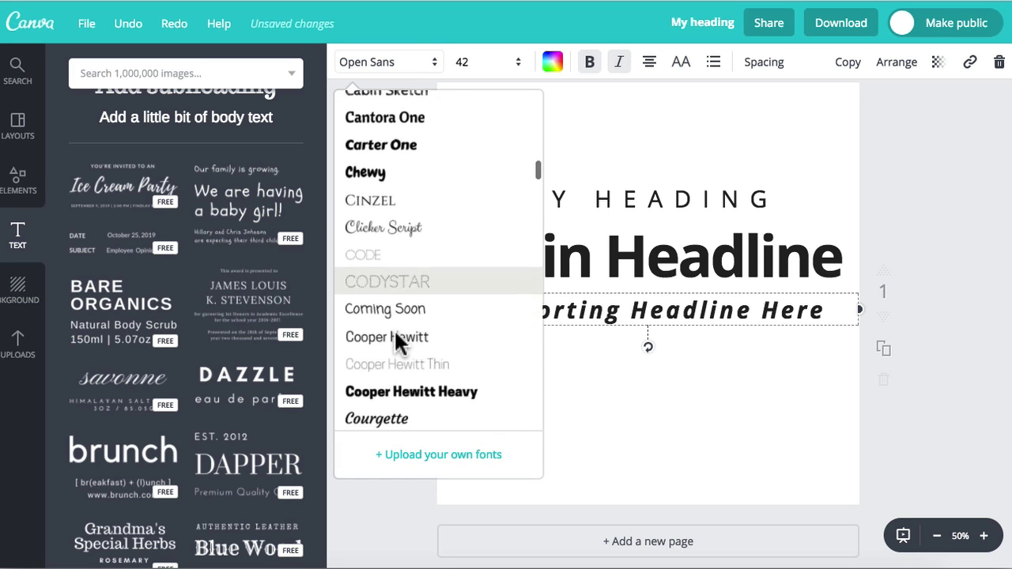
scroll(398, 339, "up", 8)
scroll(398, 340, "down", 15)
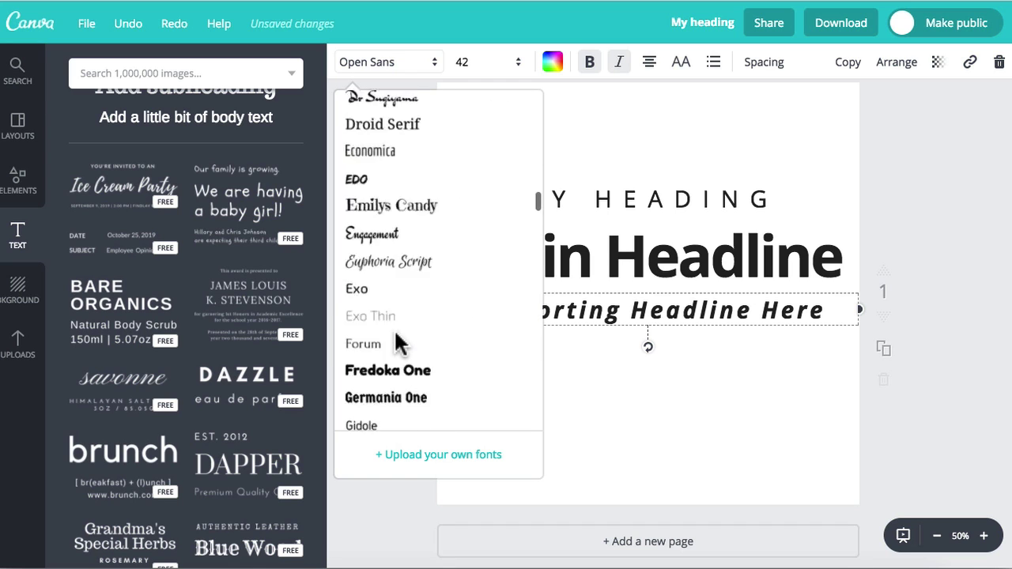
scroll(398, 340, "down", 12)
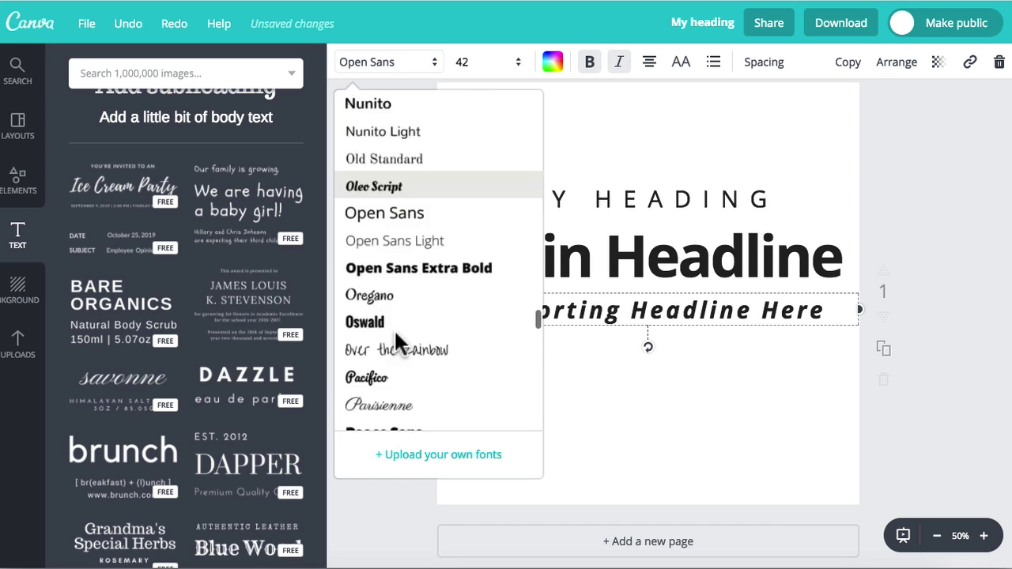
scroll(398, 342, "down", 10)
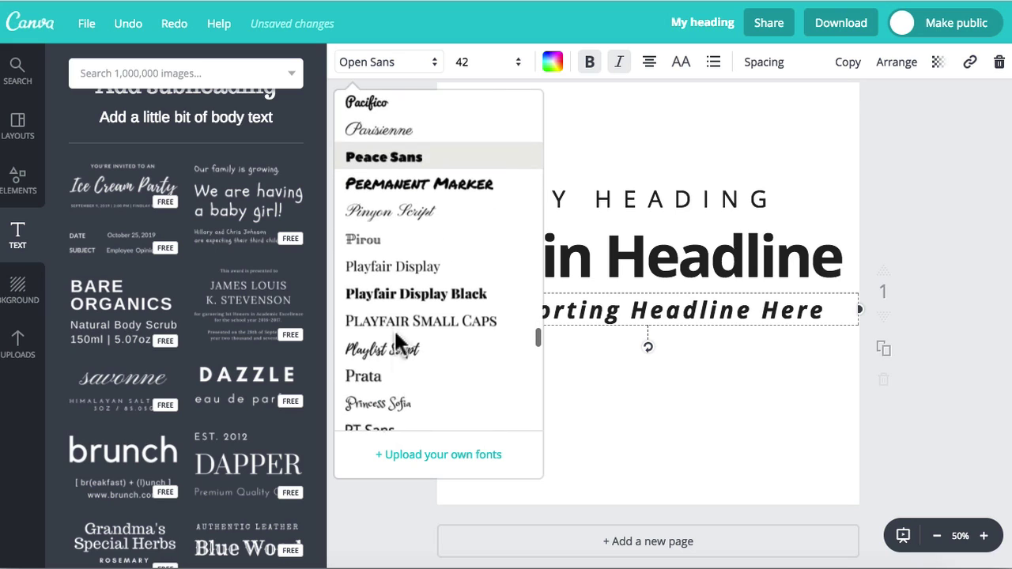
scroll(398, 342, "down", 3)
scroll(396, 344, "up", 1)
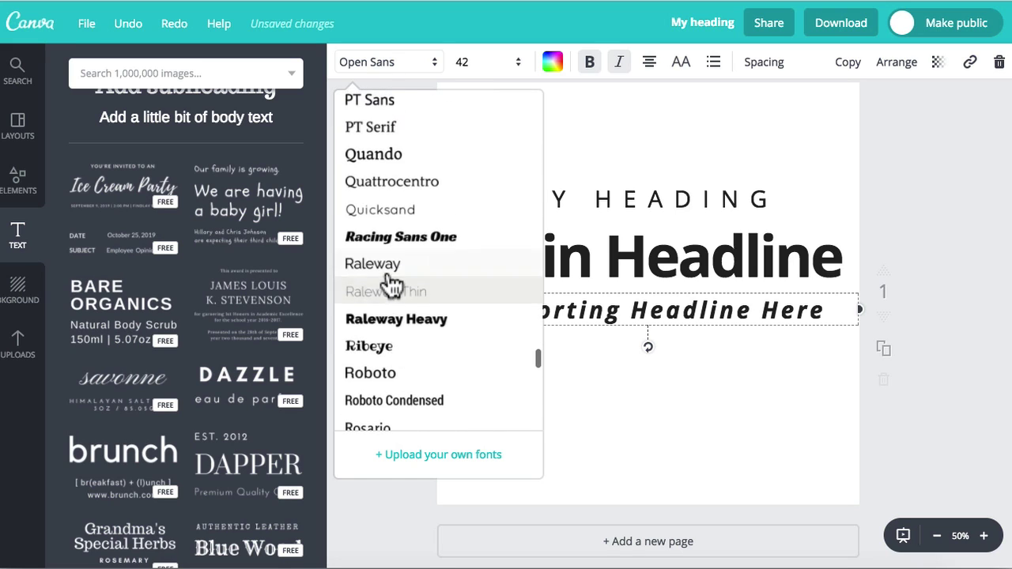
left_click(384, 269)
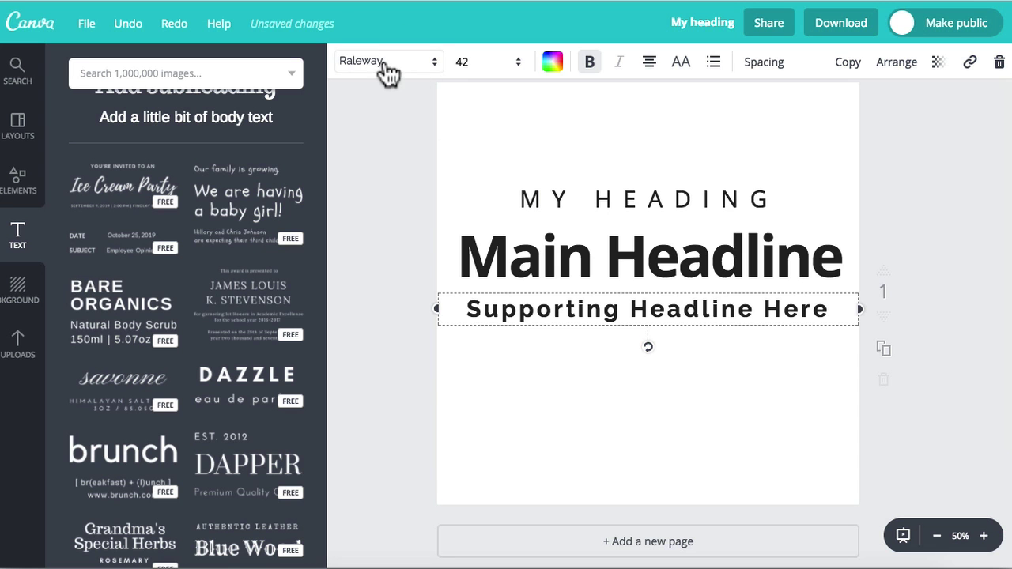
left_click(387, 75)
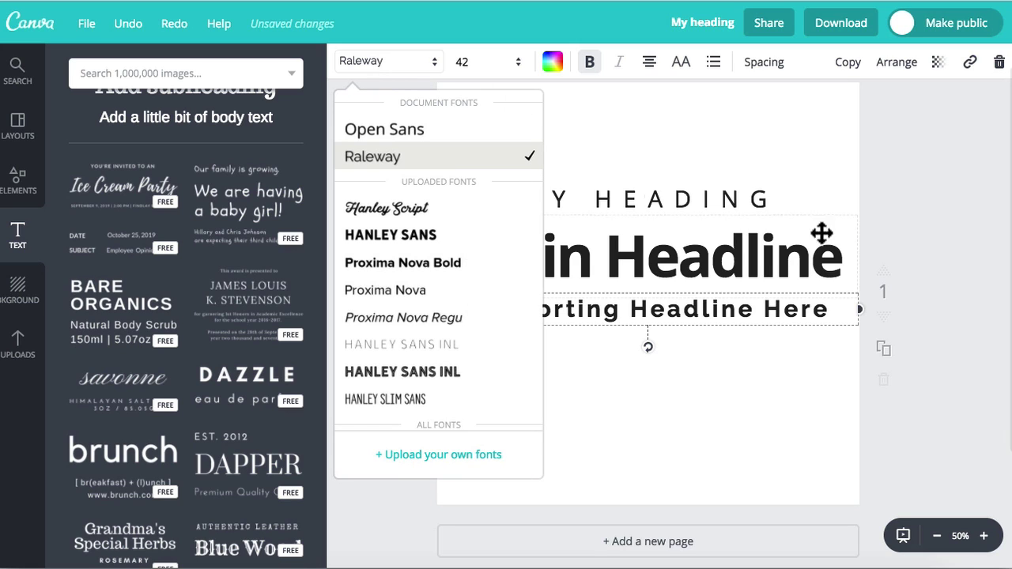
left_click(794, 308)
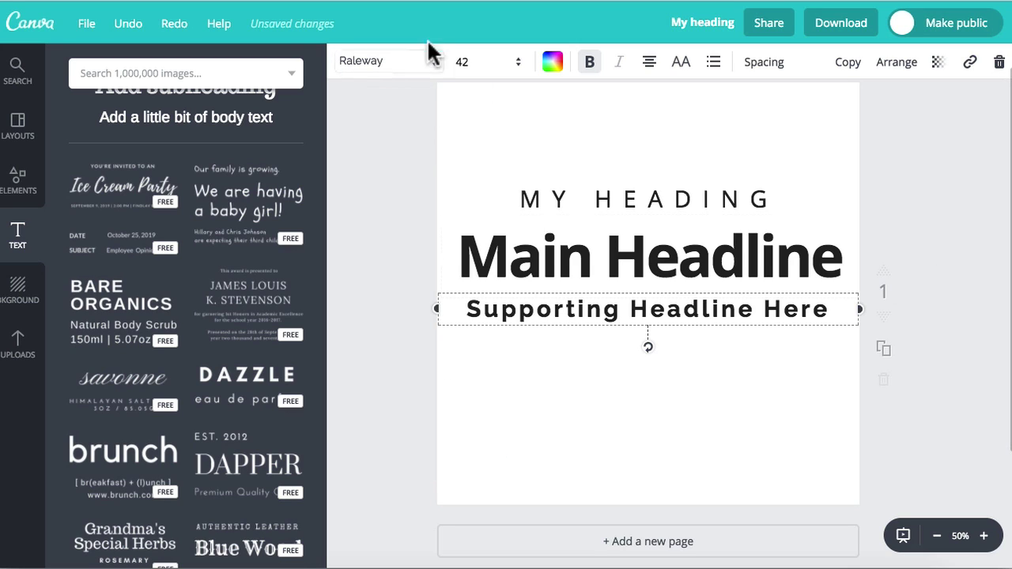
Step: Change the font of "Supporting Headline Here" to Merriweather and deselect the text
left_click(413, 63)
scroll(435, 285, "down", 5)
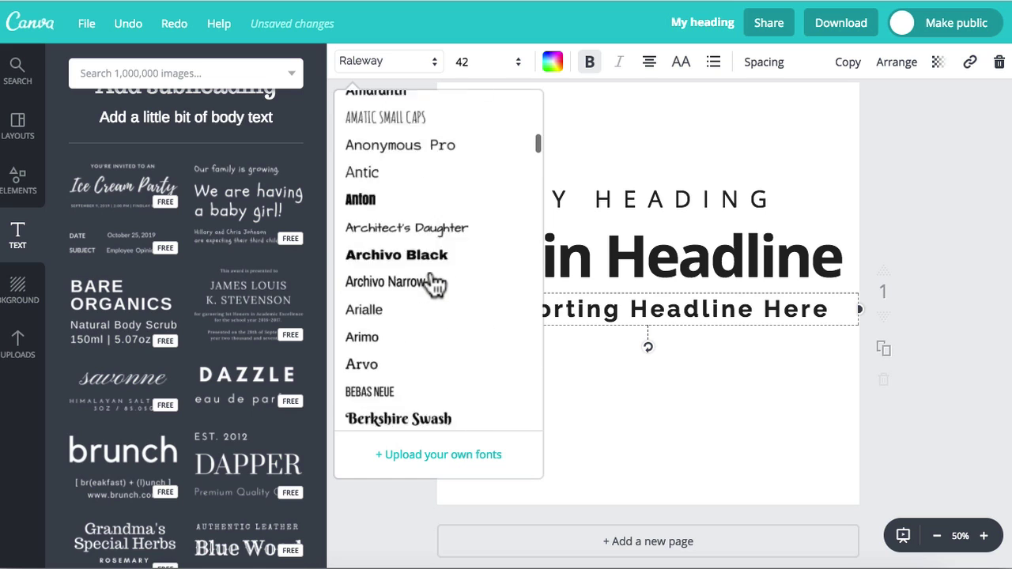
scroll(433, 284, "down", 15)
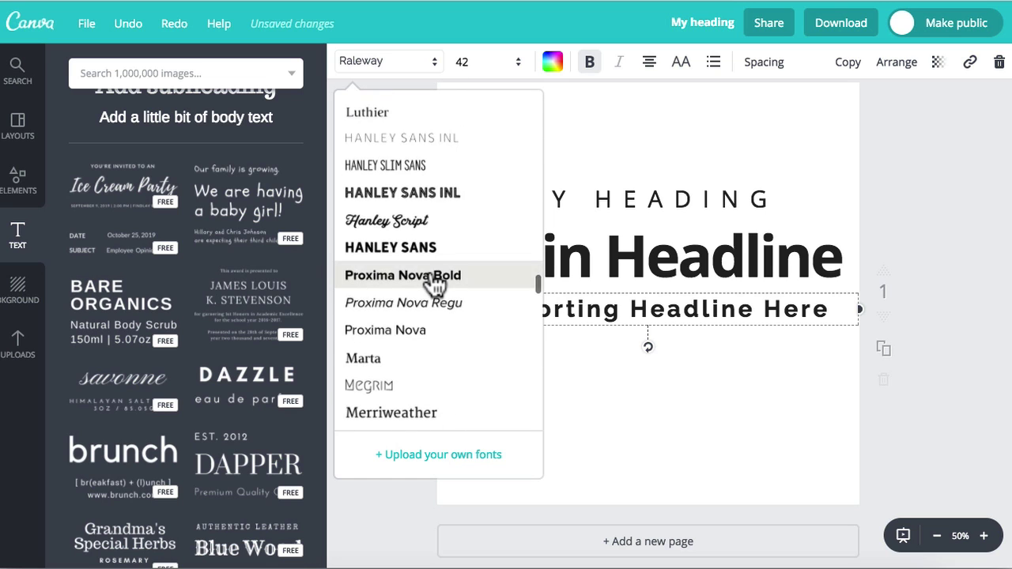
scroll(435, 283, "down", 8)
scroll(428, 253, "up", 1)
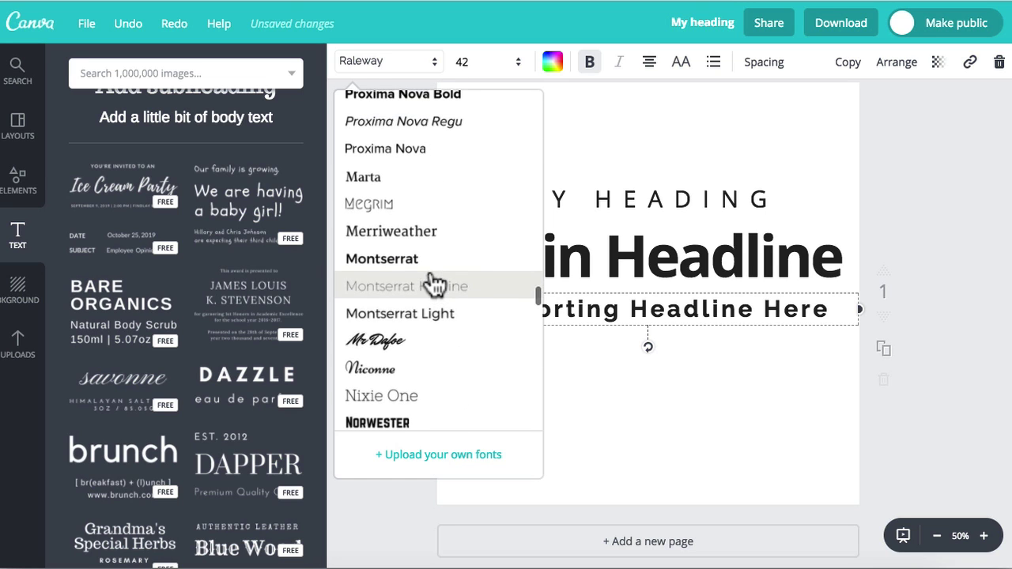
left_click(426, 240)
left_click(378, 216)
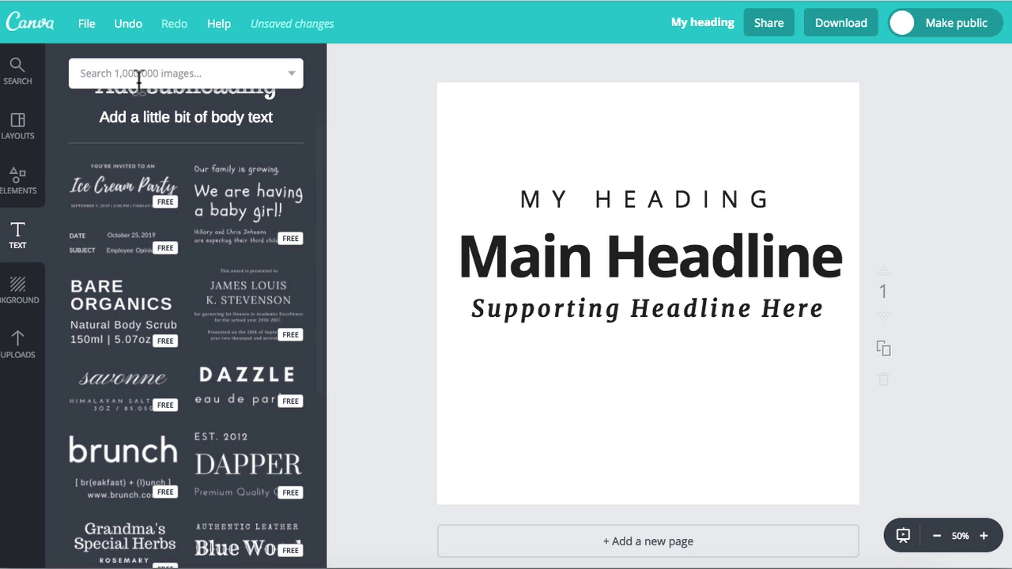
Step: Browse the element categories and look through the Illustrations and Lines collections
left_click(34, 184)
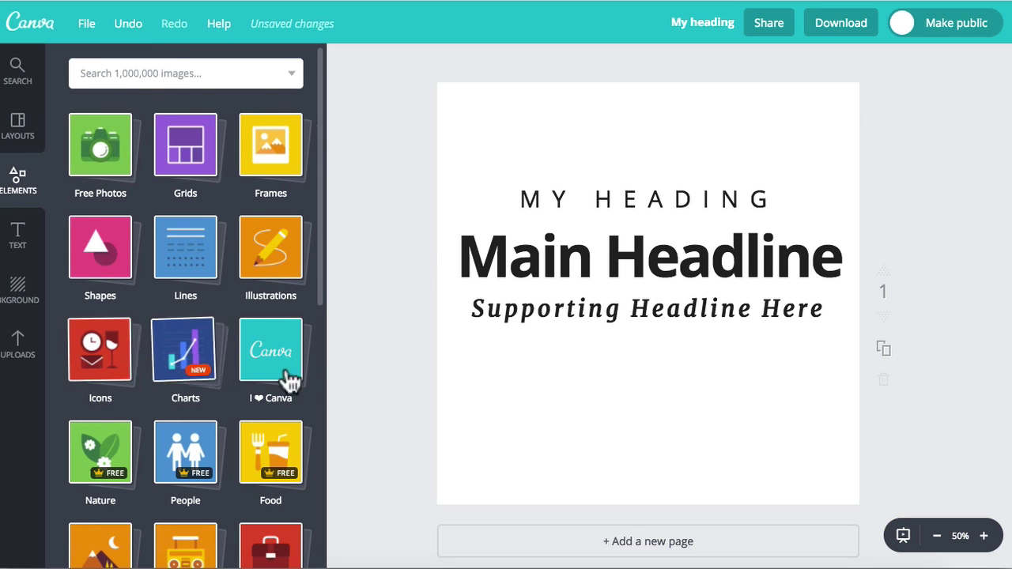
scroll(143, 271, "down", 1)
scroll(135, 238, "down", 3)
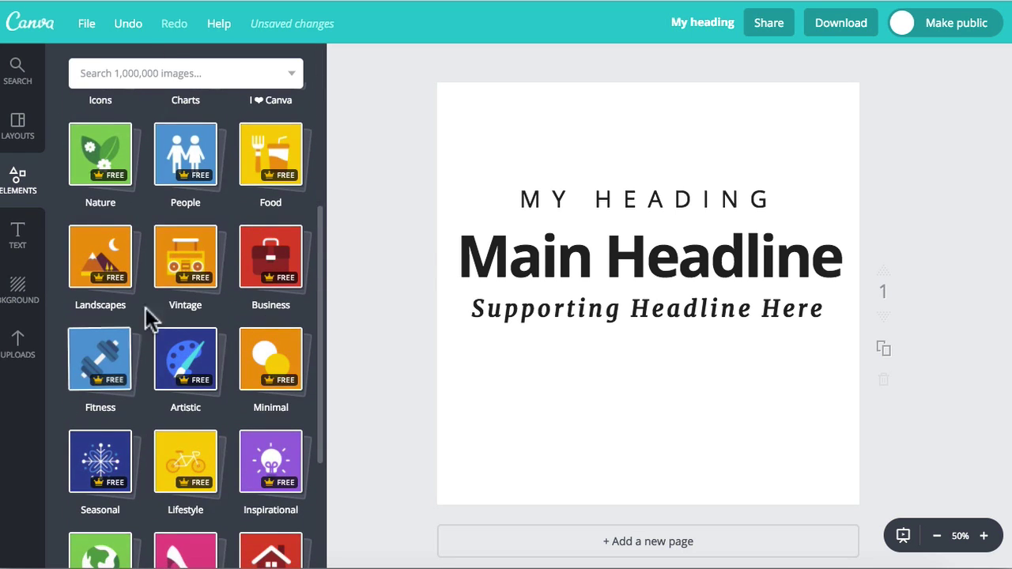
scroll(175, 317, "down", 2)
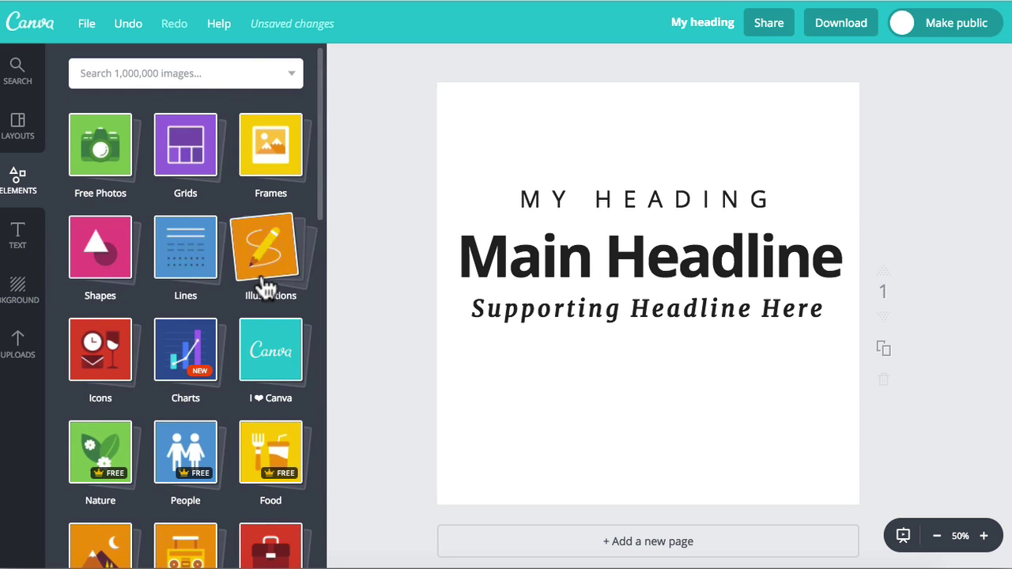
left_click(281, 236)
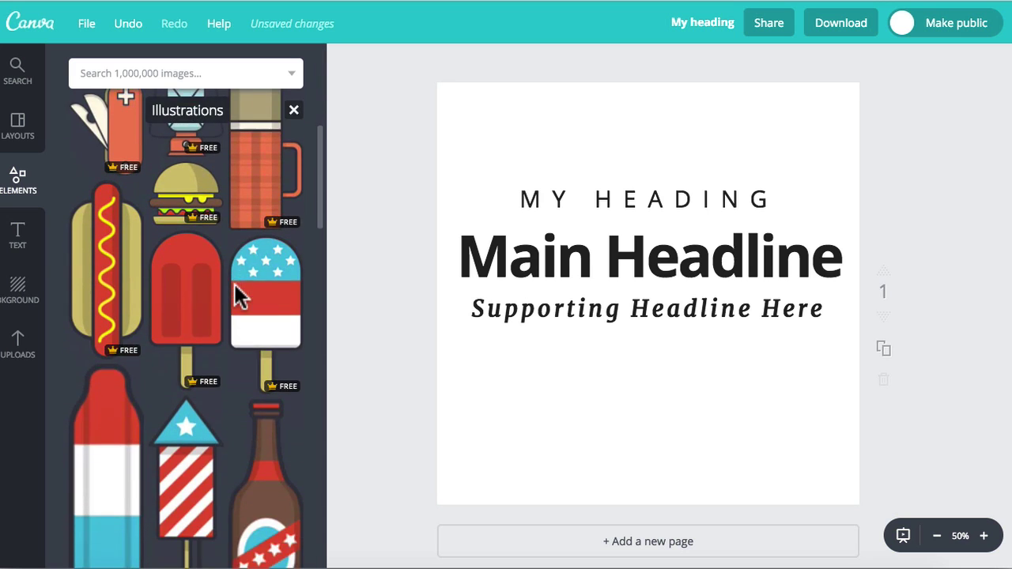
scroll(236, 297, "down", 5)
scroll(235, 294, "up", 8)
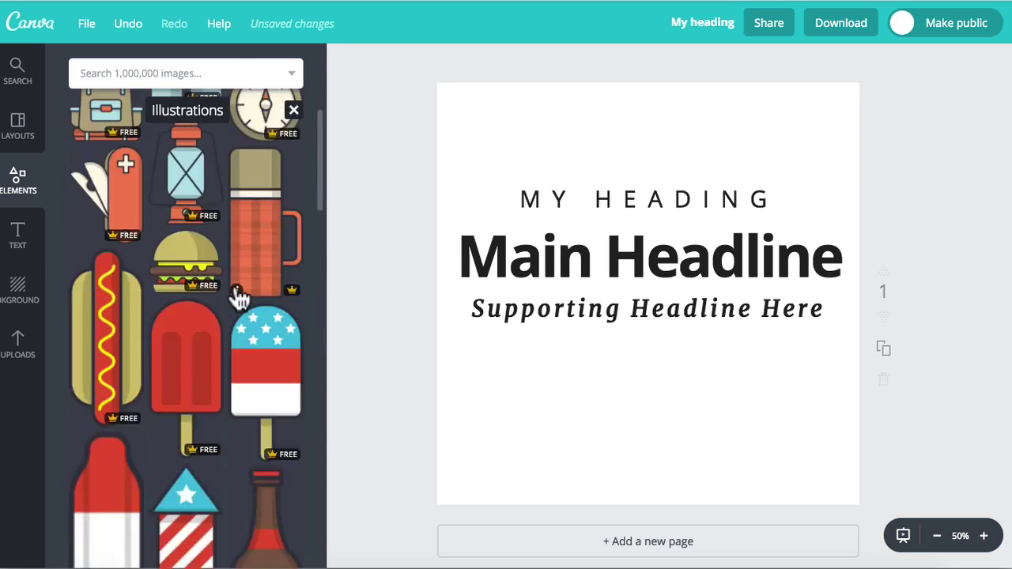
left_click(275, 318)
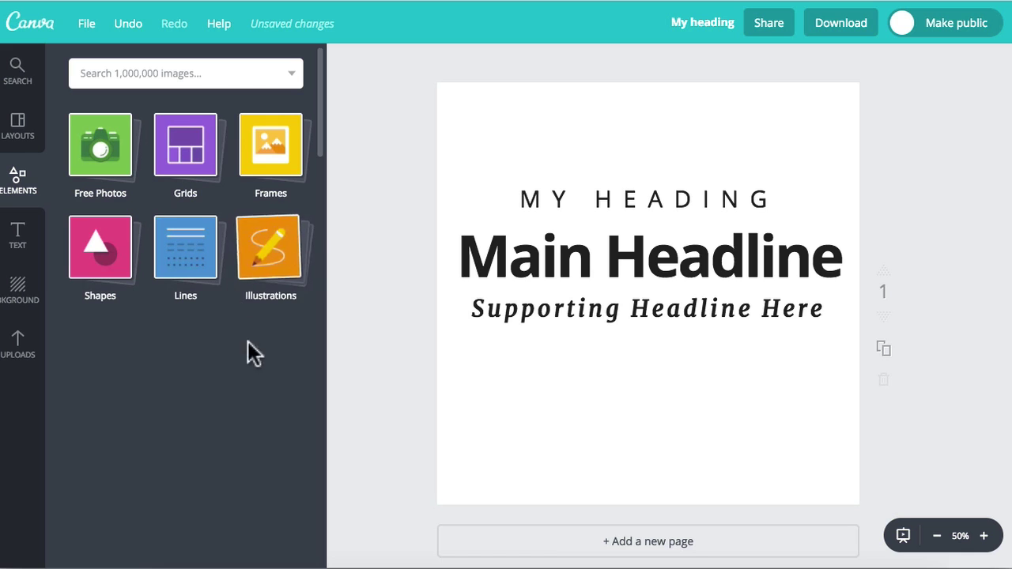
left_click(217, 261)
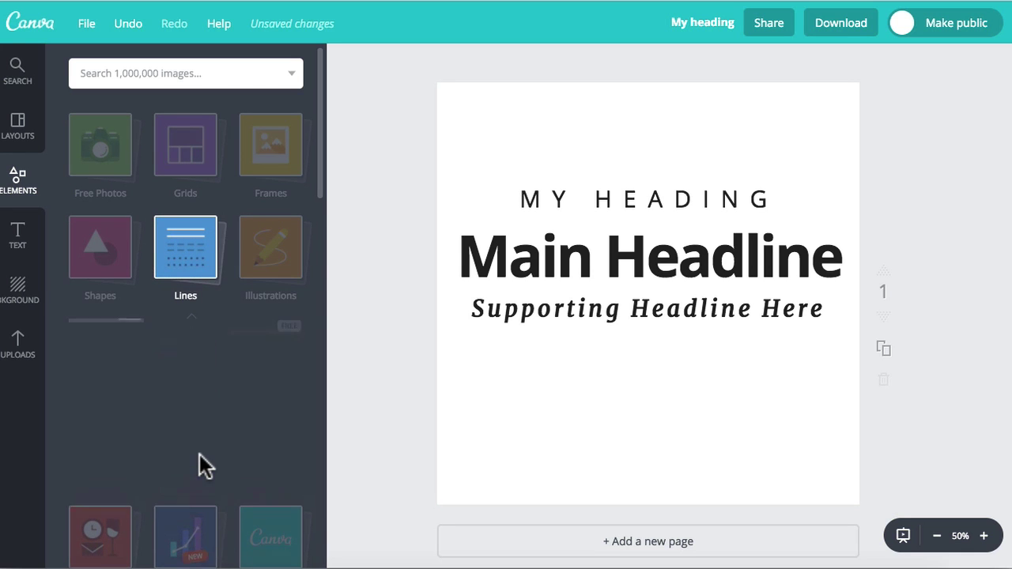
left_click(194, 503)
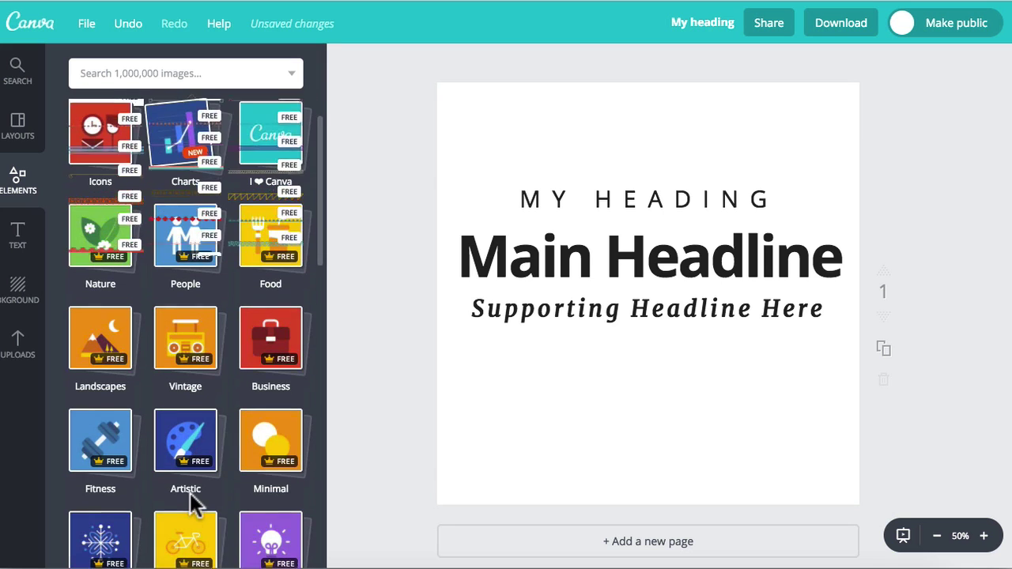
Step: Try a yellow-to-green line chart from the Charts collection, moving it lower on the page, and delete it
left_click(181, 138)
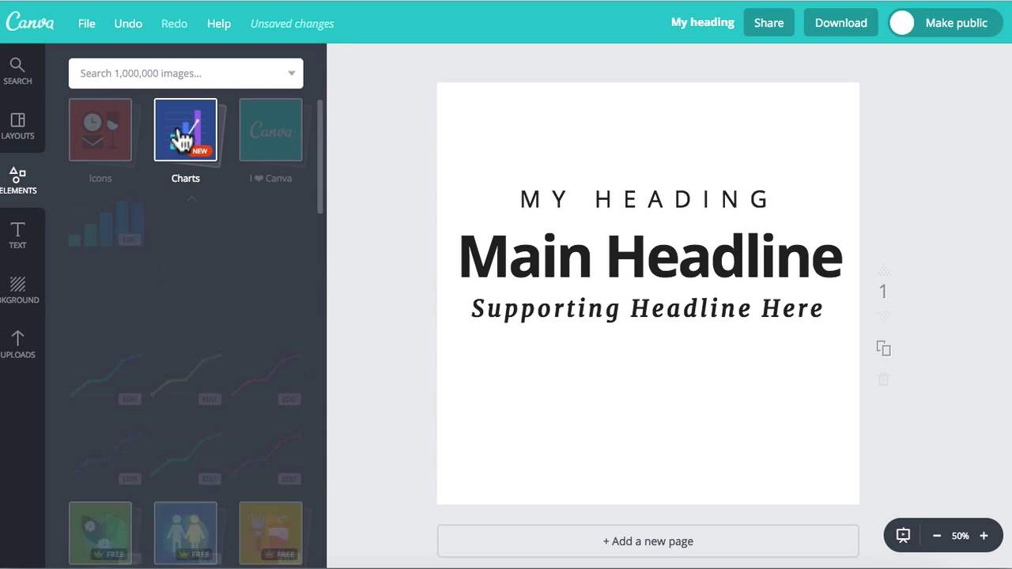
scroll(204, 229, "down", 5)
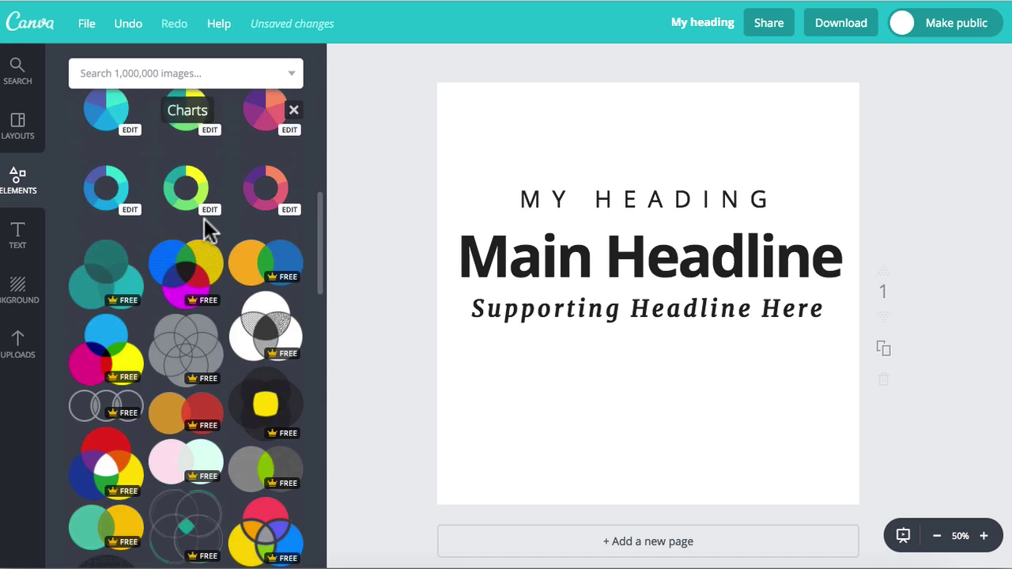
scroll(204, 229, "down", 5)
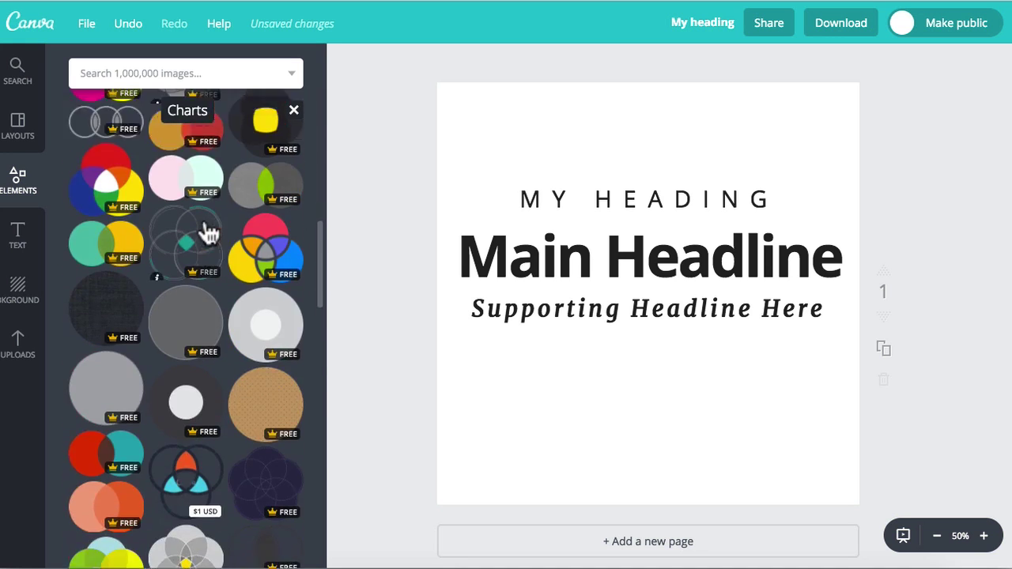
scroll(207, 232, "up", 7)
scroll(207, 233, "up", 2)
left_click(192, 202)
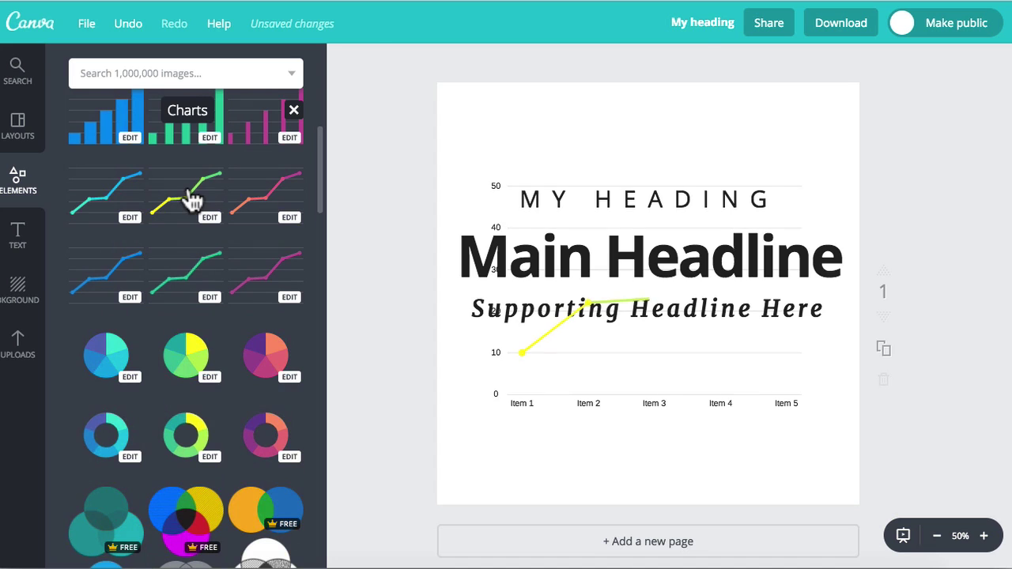
left_click_drag(637, 301, 627, 339)
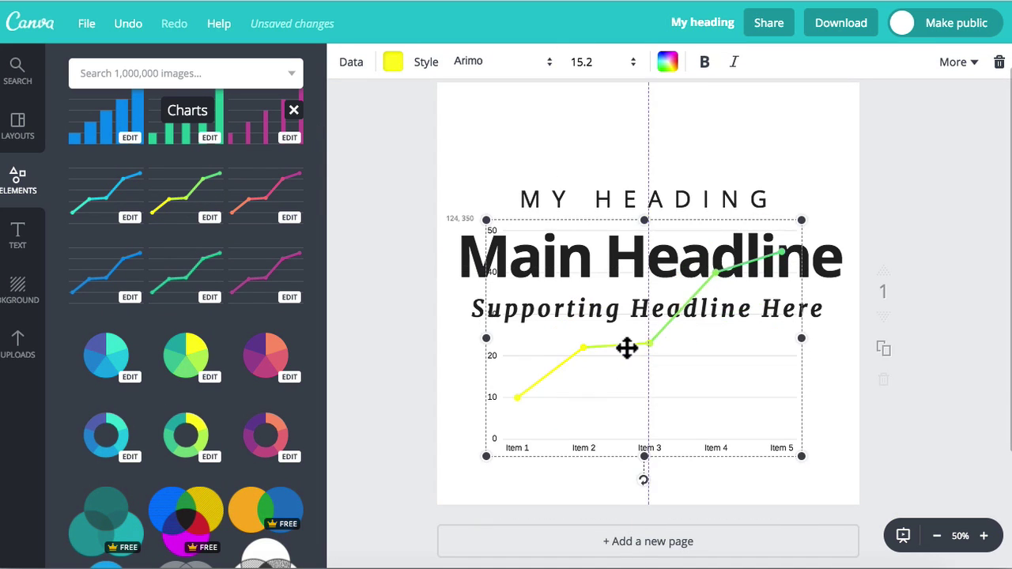
left_click(1000, 62)
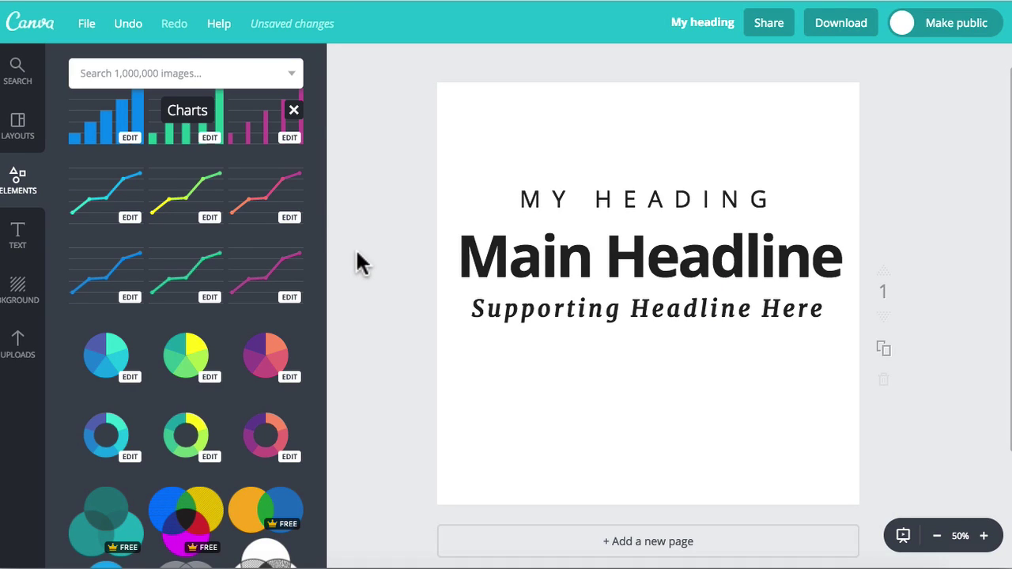
Step: Search the image library for "wavey lines" and look through the results for a suitable line graphic
left_click(180, 73)
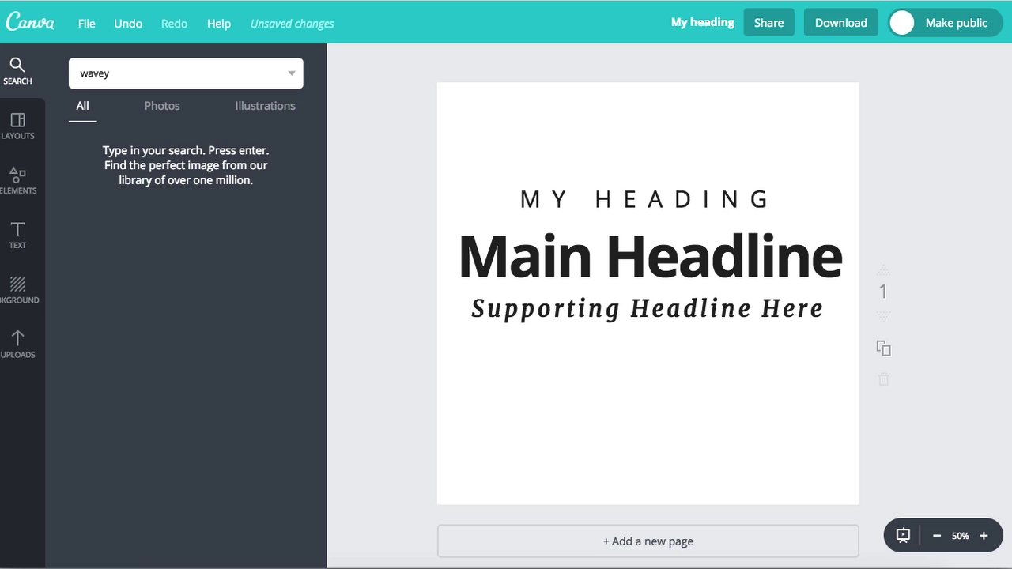
key("Return")
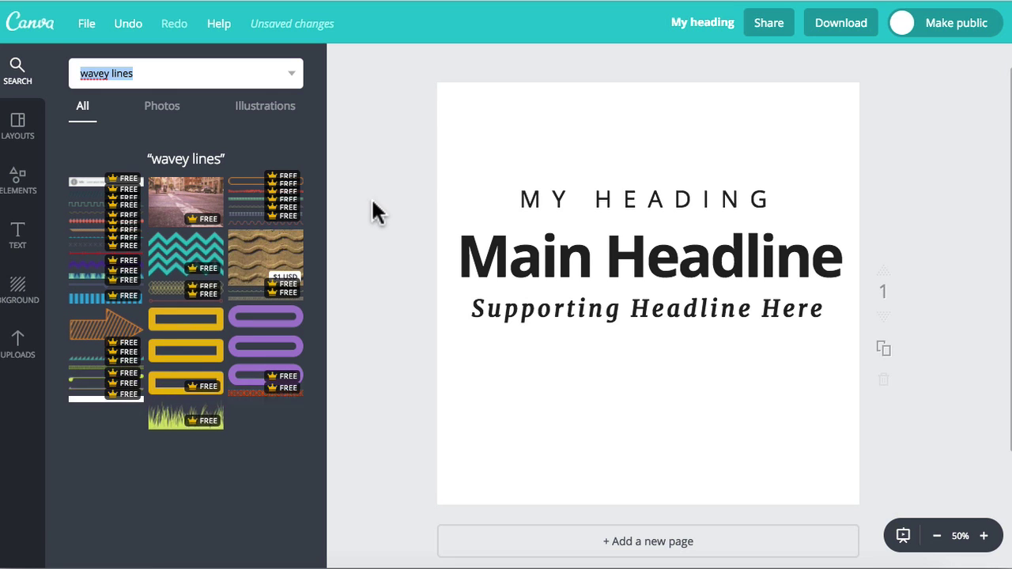
scroll(355, 207, "down", 1)
scroll(220, 262, "down", 3)
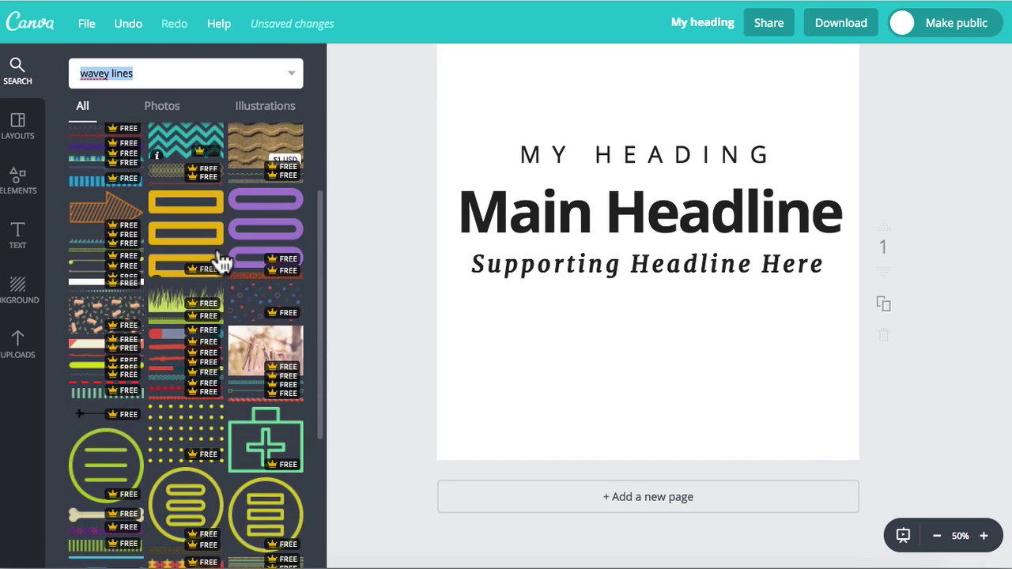
scroll(221, 261, "down", 1)
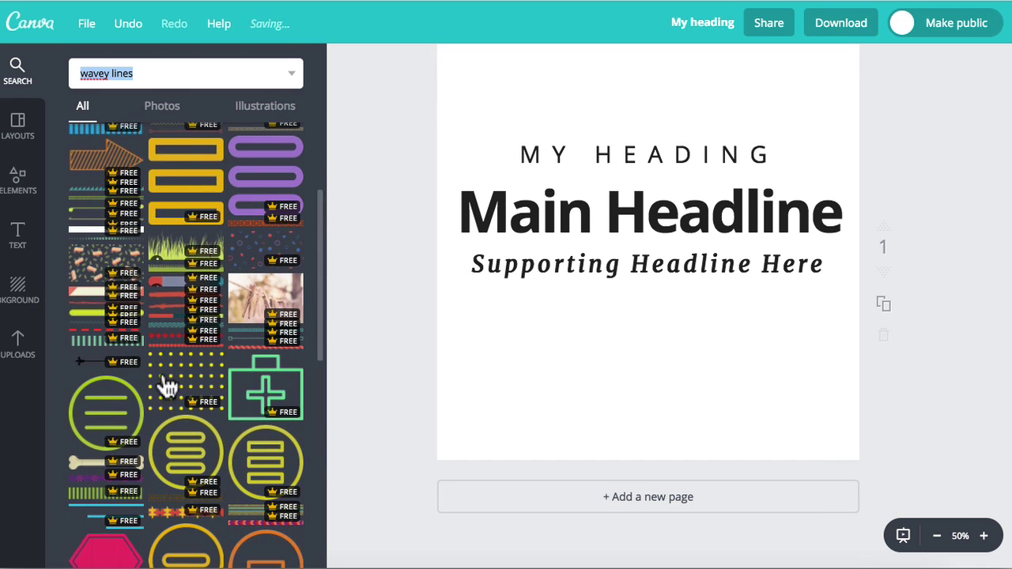
scroll(167, 386, "down", 10)
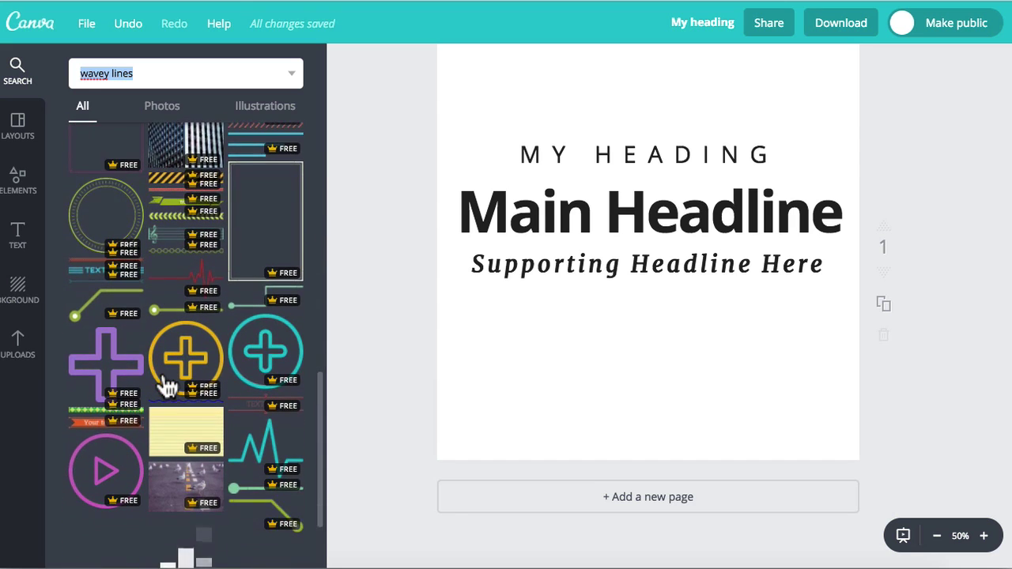
scroll(167, 386, "down", 8)
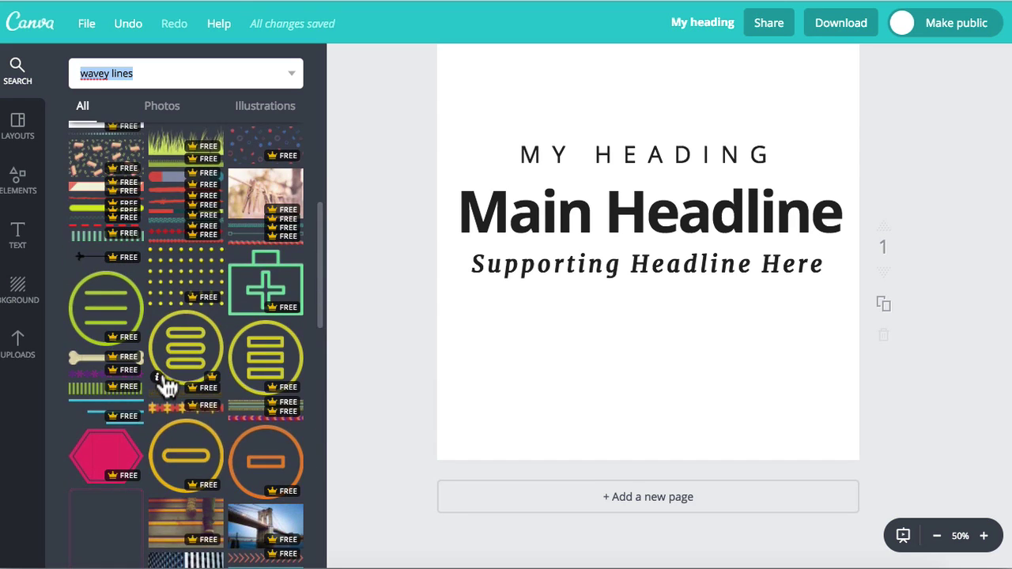
scroll(164, 385, "up", 10)
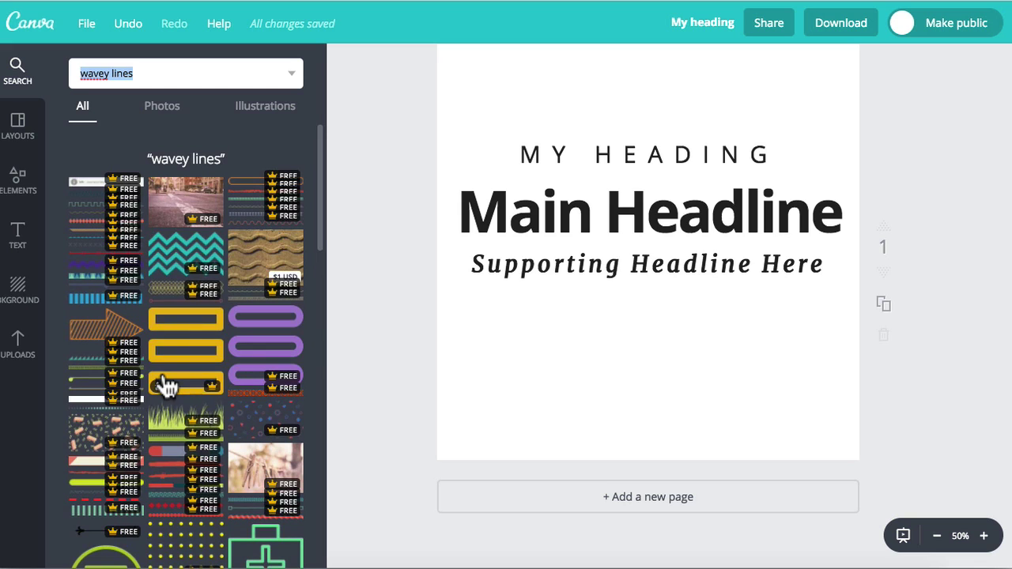
scroll(164, 385, "down", 15)
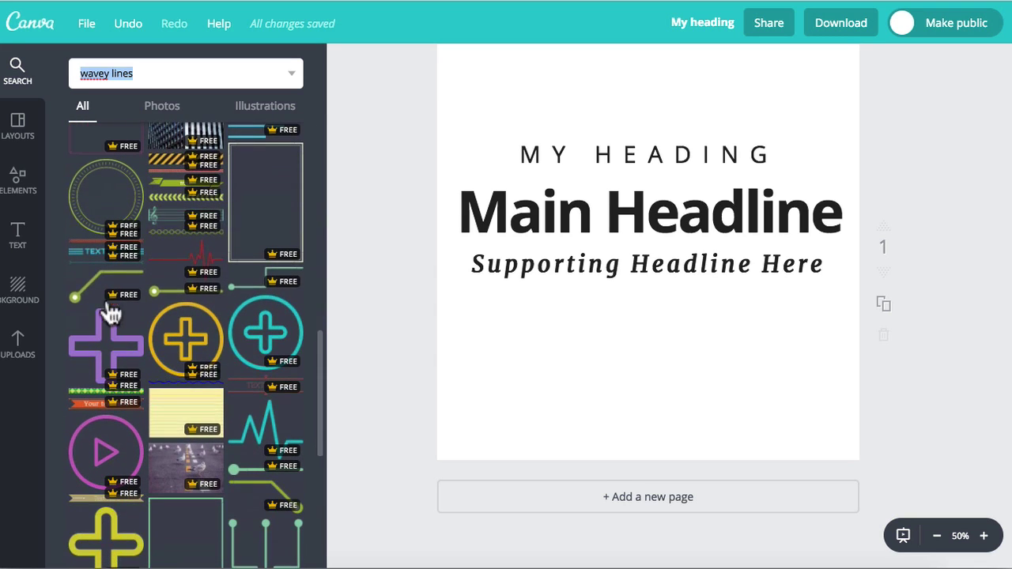
Step: Add the green bent line with a circle at its end, shrink it, and place it below the start of the supporting headline
left_click(90, 287)
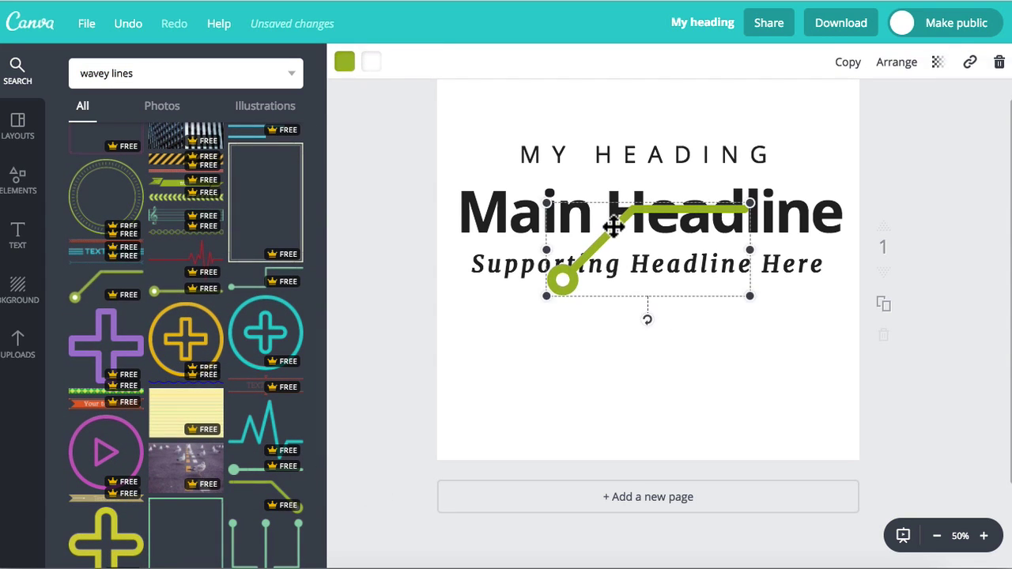
left_click_drag(615, 220, 528, 361)
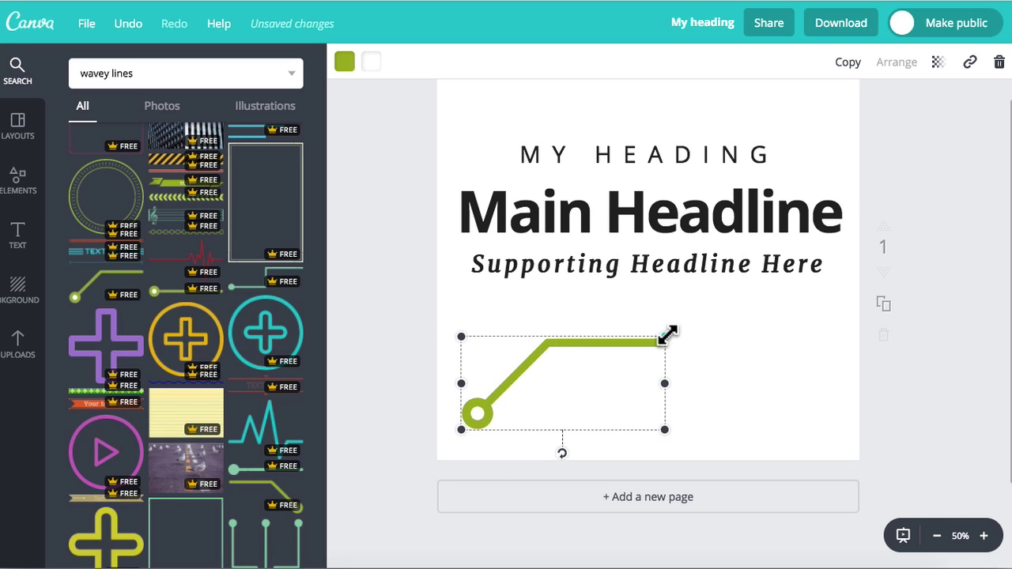
left_click_drag(669, 335, 571, 381)
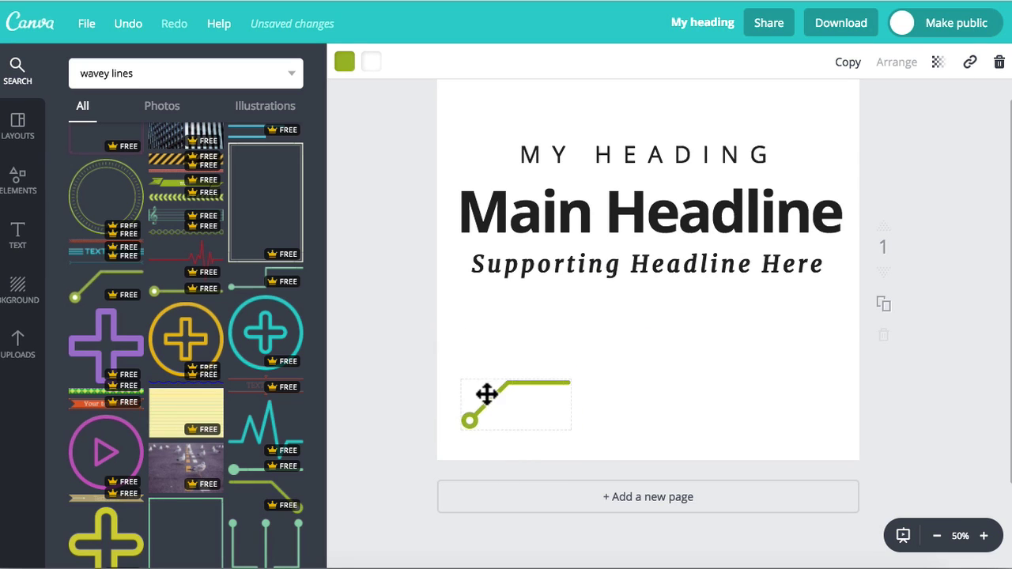
left_click_drag(487, 394, 492, 327)
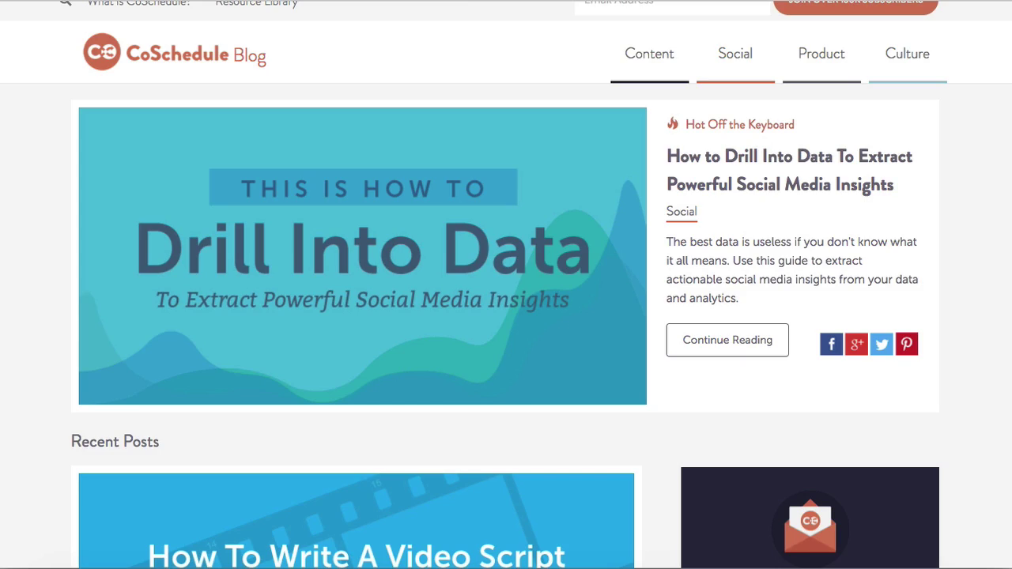
Step: Switch to the CoSchedule Blog and look over its post header graphics
scroll(71, 251, "down", 8)
scroll(75, 259, "down", 2)
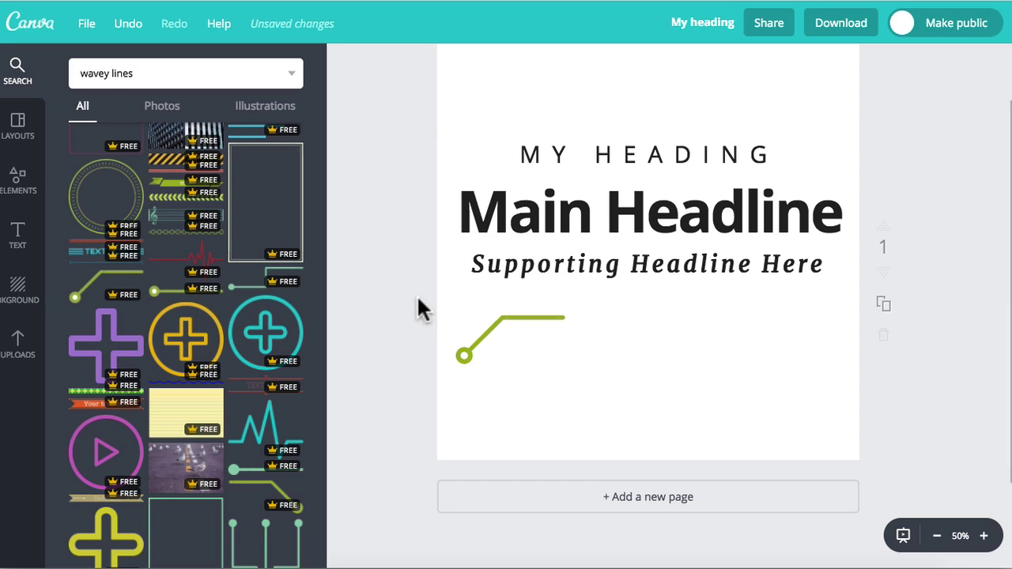
Step: Duplicate the green line and move the original left until its circle end lies beyond the page's edge
left_click(499, 322)
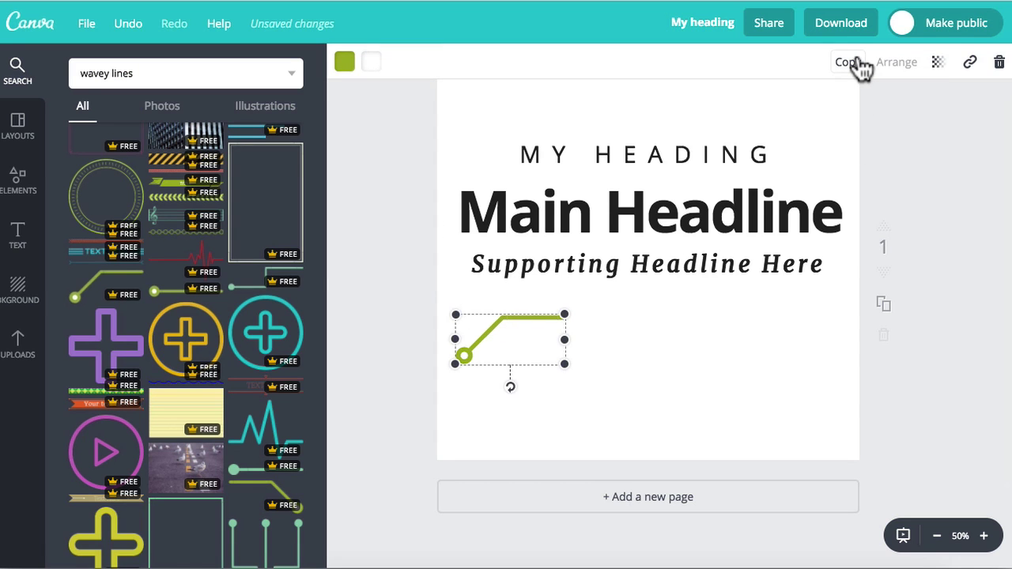
left_click(848, 62)
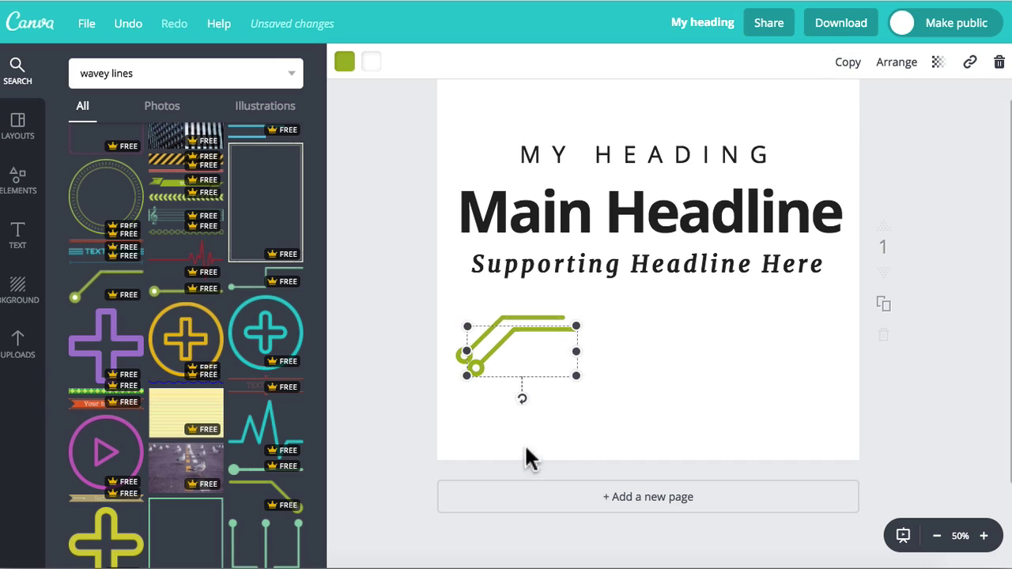
left_click(516, 404)
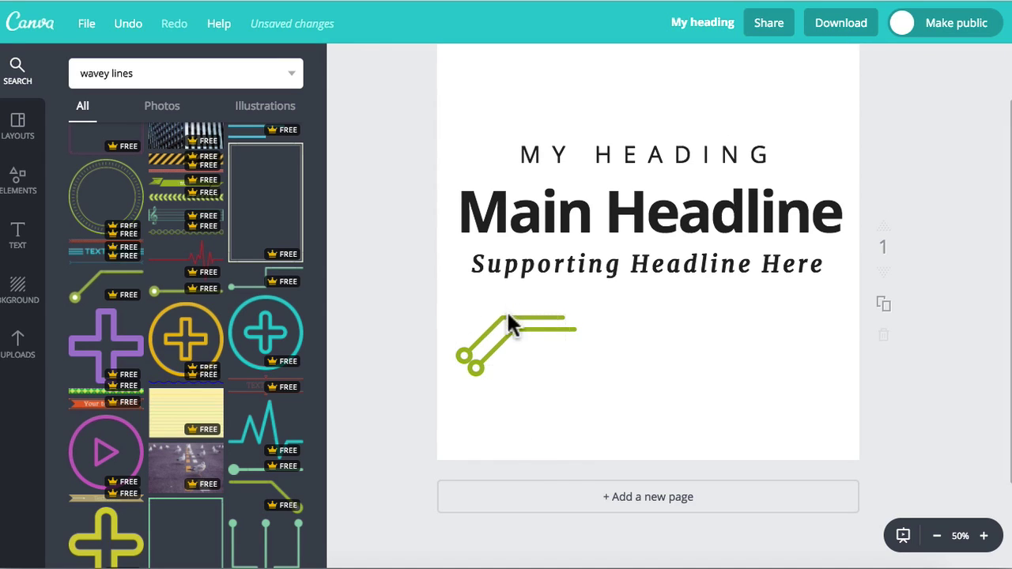
left_click_drag(484, 319, 448, 320)
Step: Rotate the copied line so it slopes down to the right and align its circle with the first line's end, nudging it up slightly
left_click(566, 336)
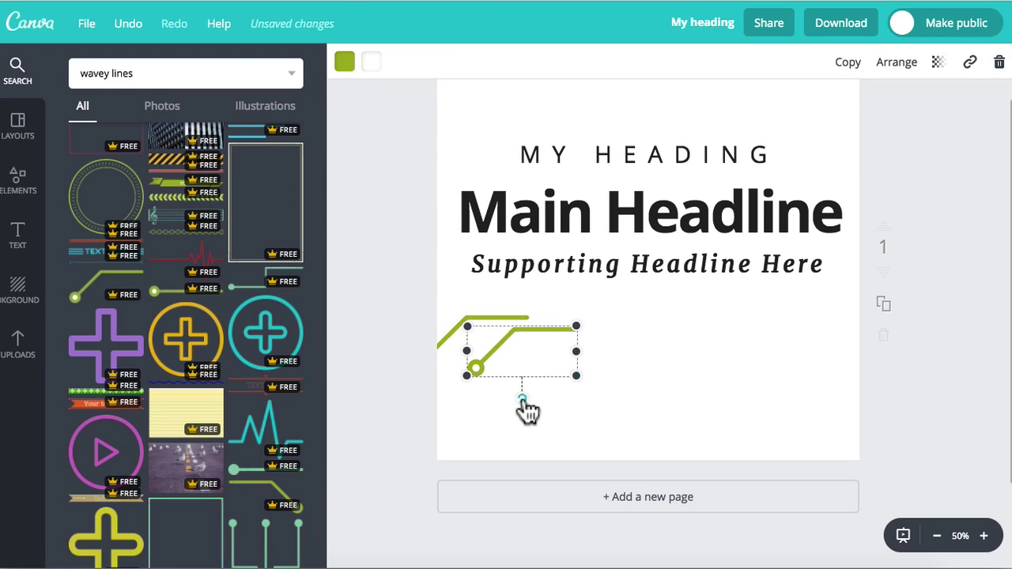
left_click_drag(523, 399, 582, 341)
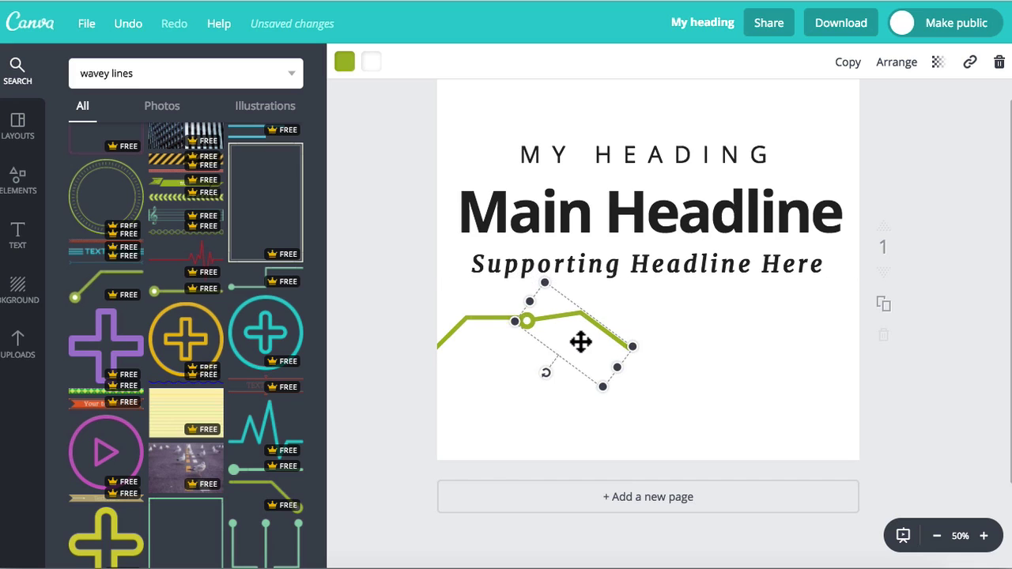
left_click(387, 317)
left_click(553, 325)
key("Up")
key("Up")
key("Up")
key("Up")
key("Up")
key("Up")
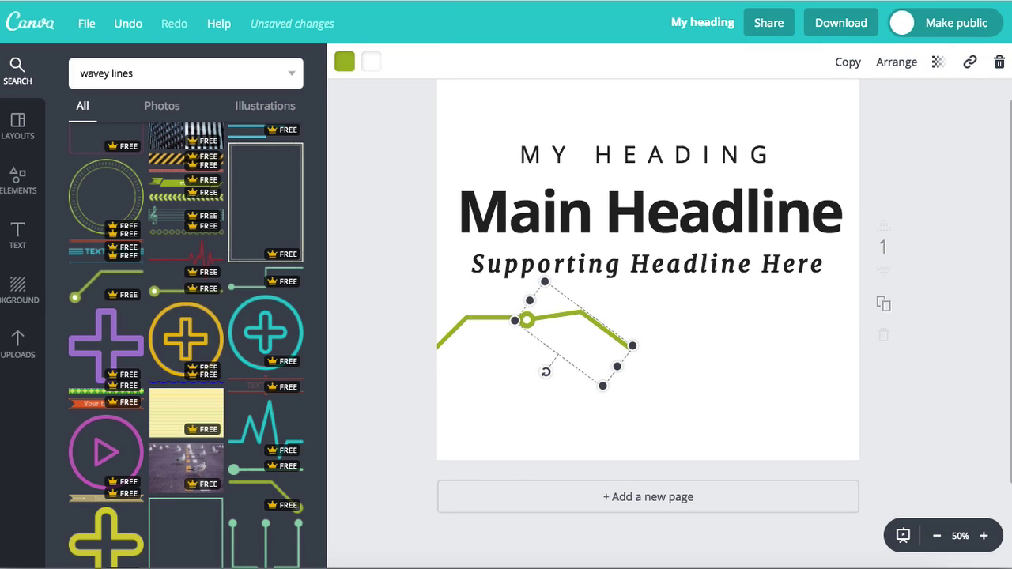
left_click(411, 316)
left_click(582, 320)
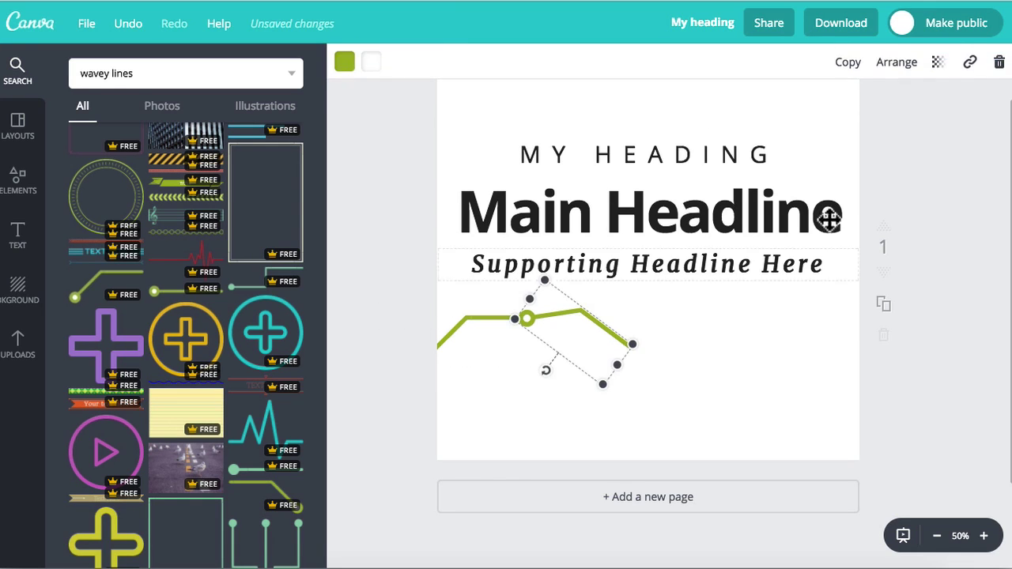
Step: Duplicate the second line segment, rotate the copy to about 355°, and attach its circle to the second segment's lower end
left_click(857, 62)
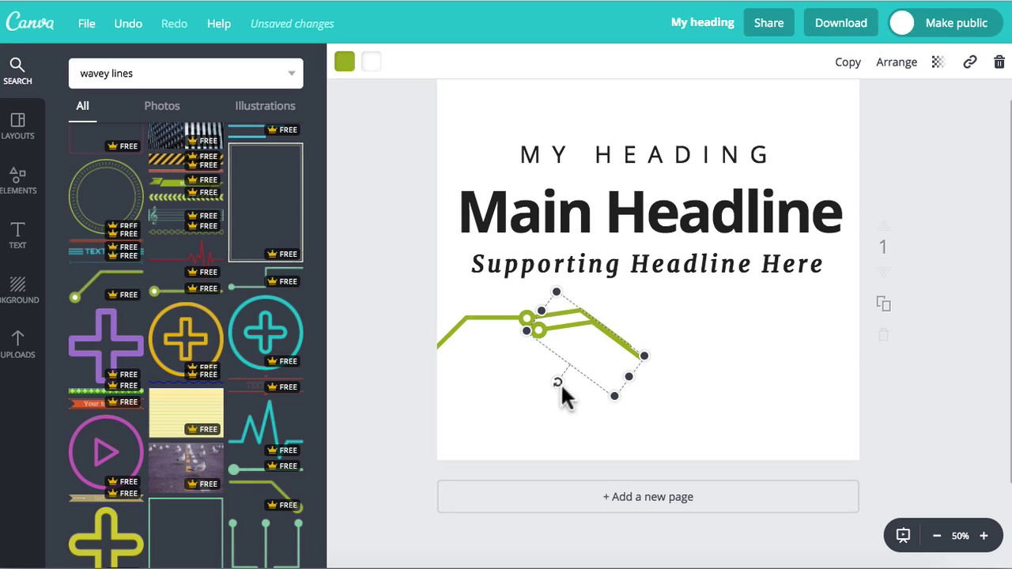
left_click_drag(557, 393, 609, 400)
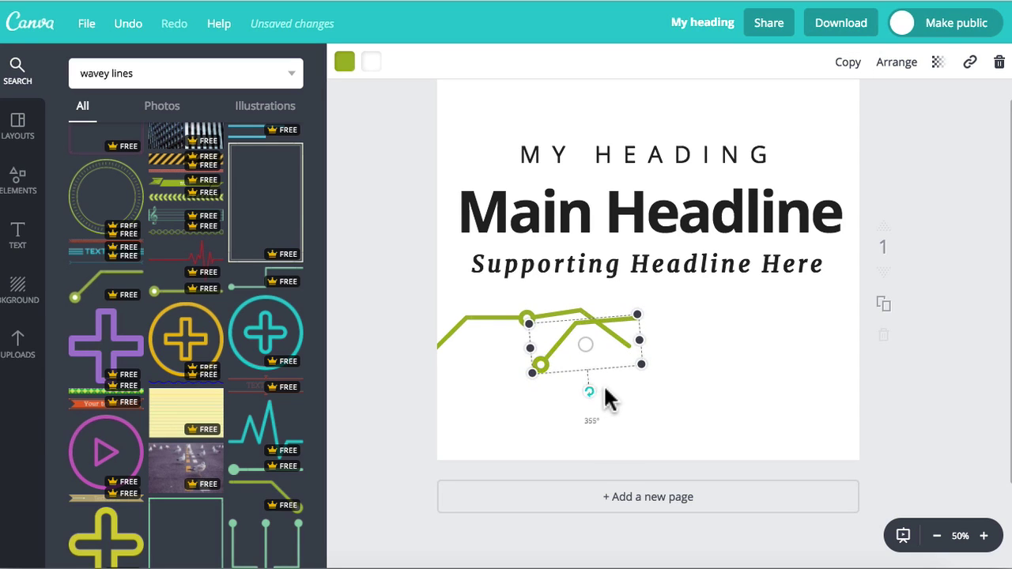
left_click_drag(590, 350, 682, 331)
left_click(878, 383)
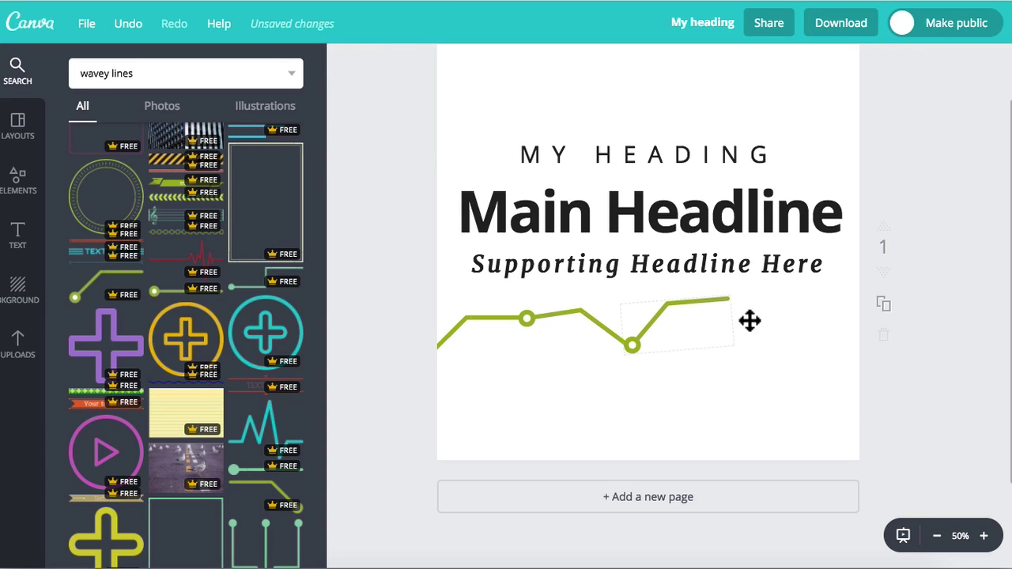
Step: Duplicate the third line segment and attach the copy's circle to the third segment's right end
left_click(674, 302)
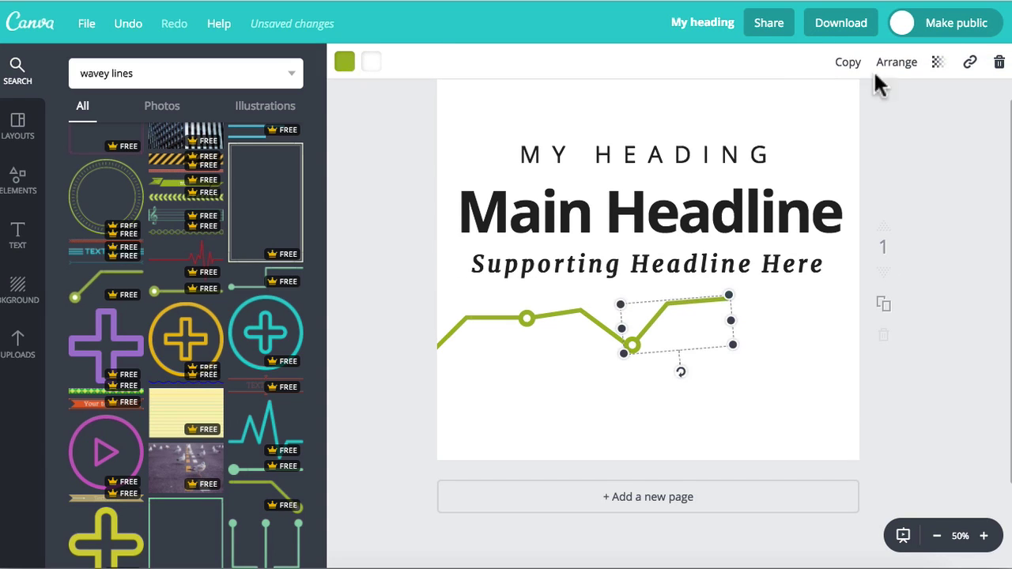
left_click(848, 63)
left_click_drag(711, 319, 801, 256)
left_click(943, 141)
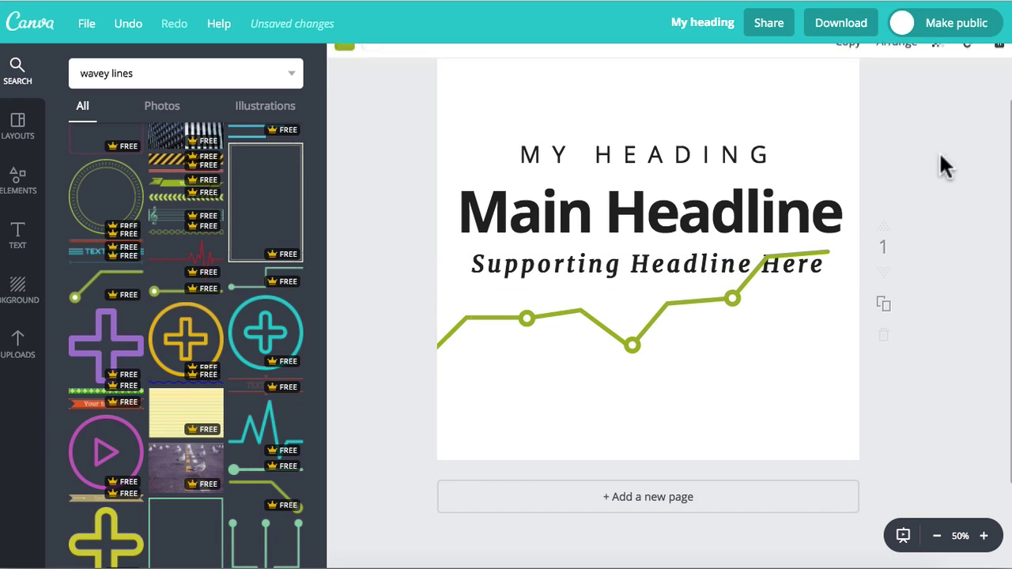
Step: Duplicate the fourth line segment, rotate the copy clockwise, and attach it to the fourth segment's end so it runs off the page's right edge
left_click(781, 263)
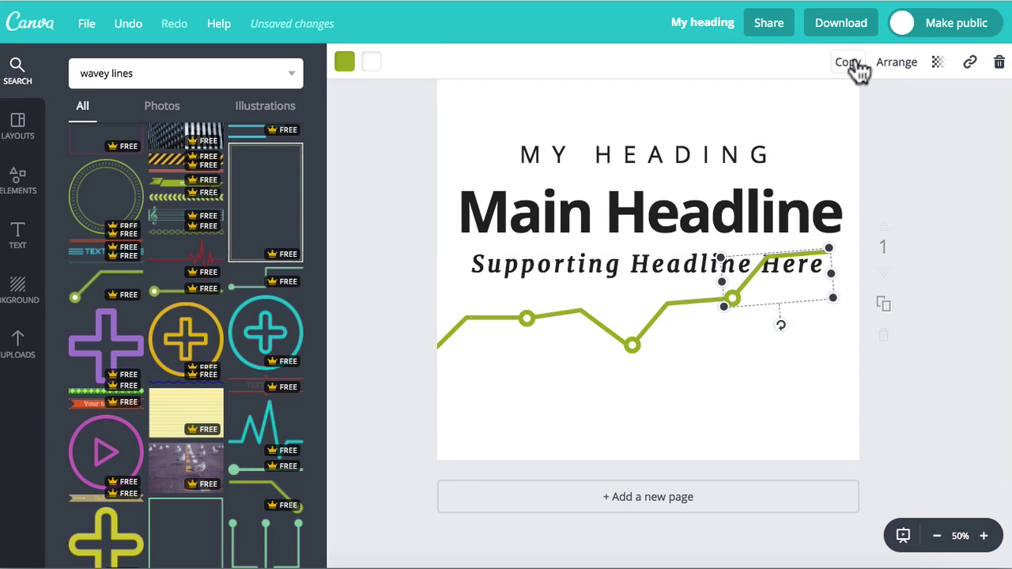
left_click(848, 63)
left_click_drag(775, 289, 809, 301)
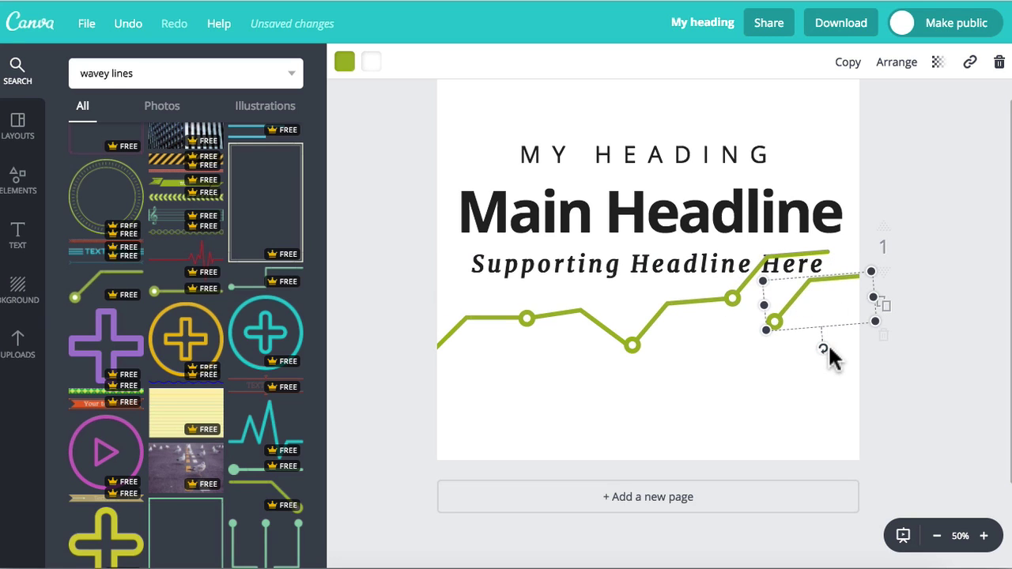
left_click_drag(824, 349, 803, 348)
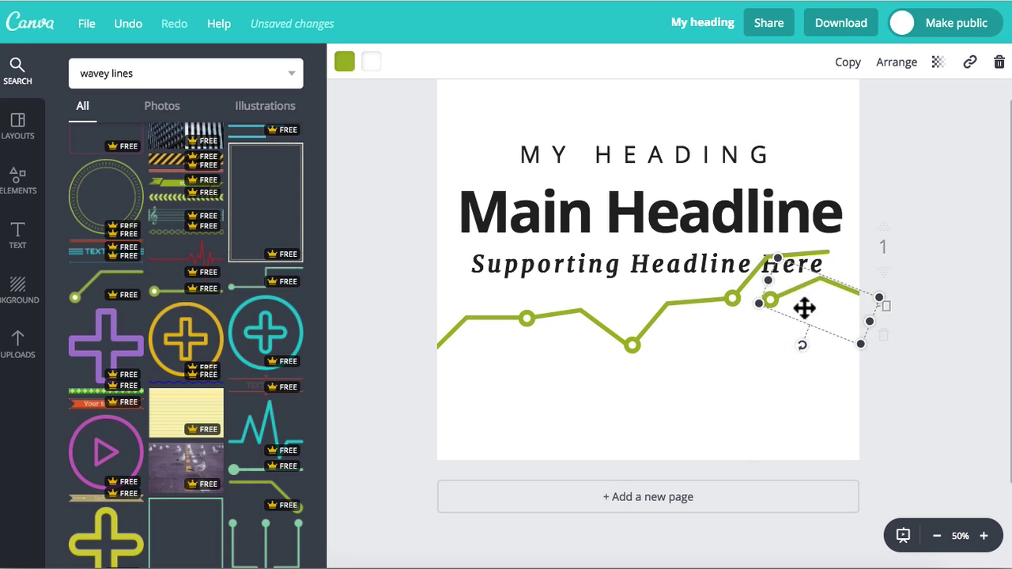
left_click_drag(805, 308, 860, 262)
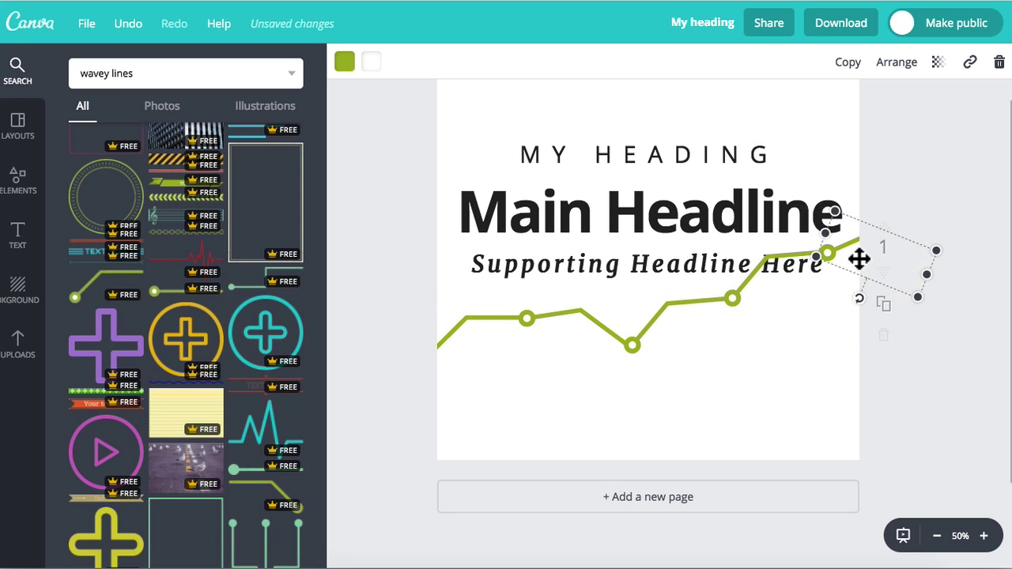
left_click(904, 134)
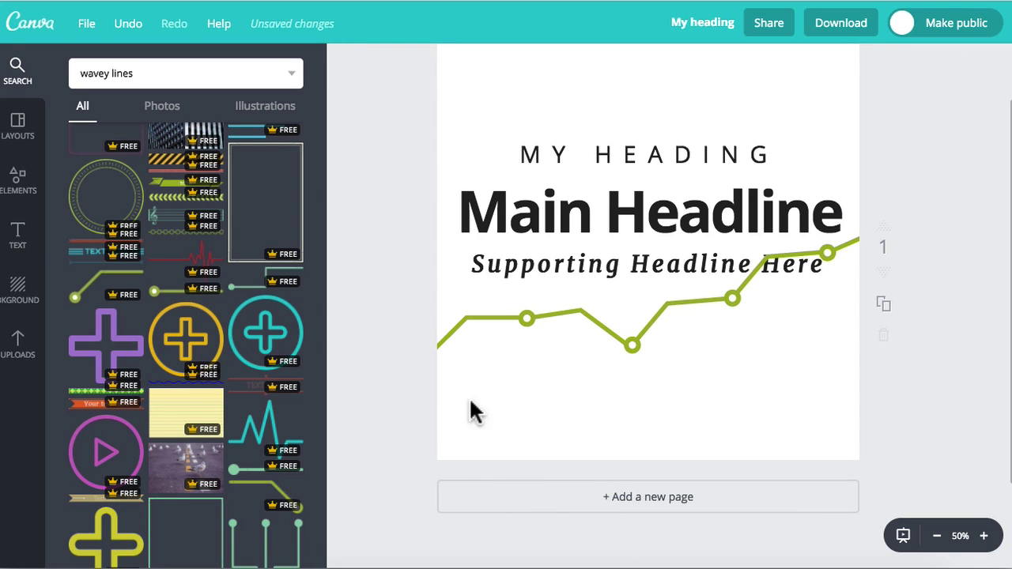
Step: Select all five green line segments and group them into one object
left_click_drag(395, 335, 752, 349)
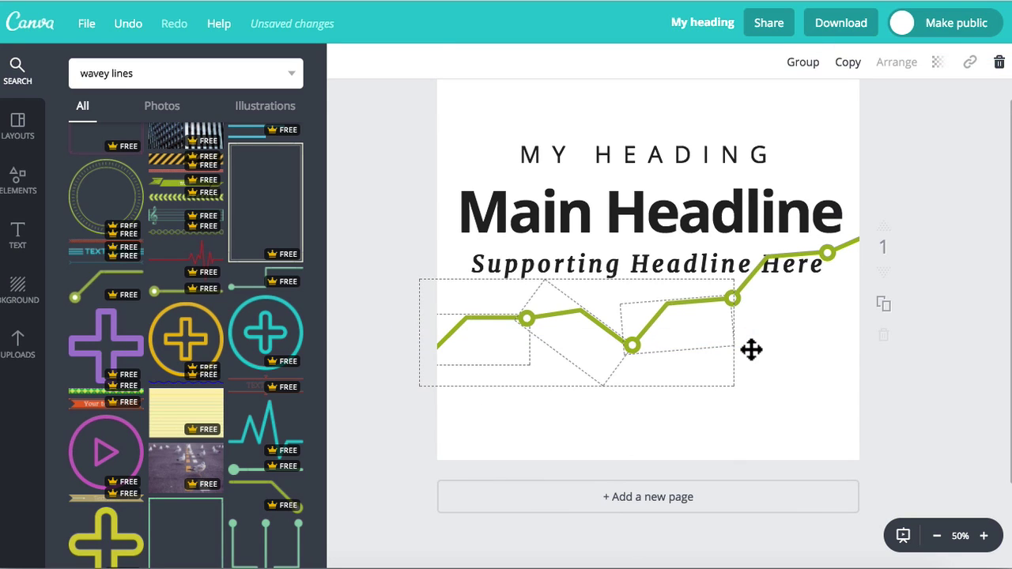
left_click(753, 282)
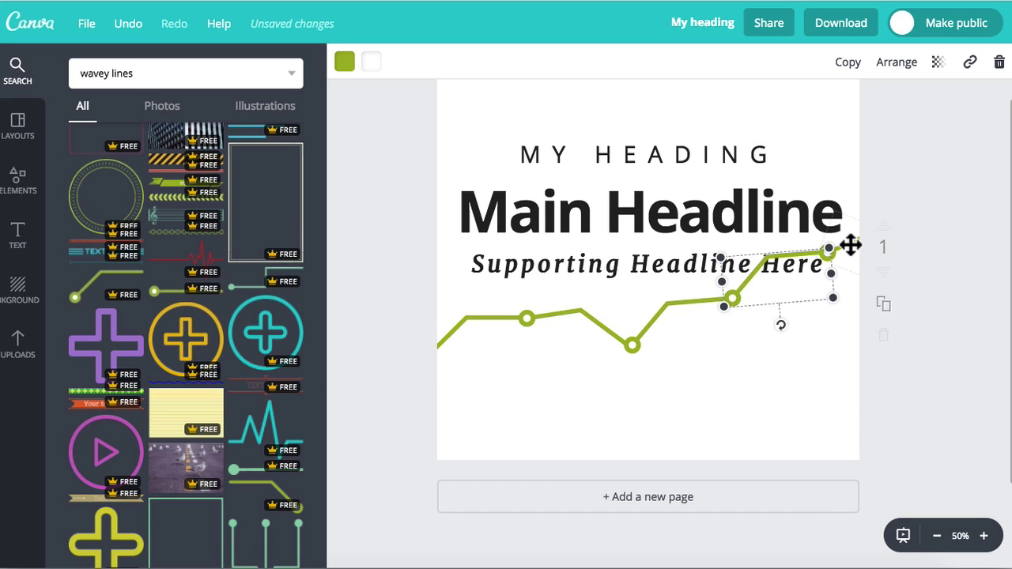
left_click_drag(850, 246, 847, 248)
left_click(742, 292, "shift")
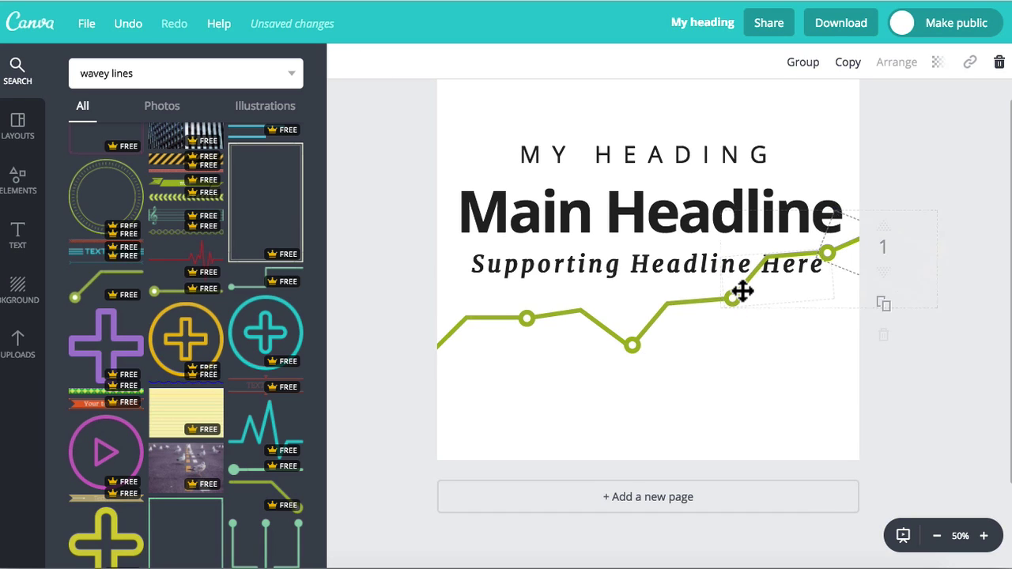
left_click(664, 323, "shift")
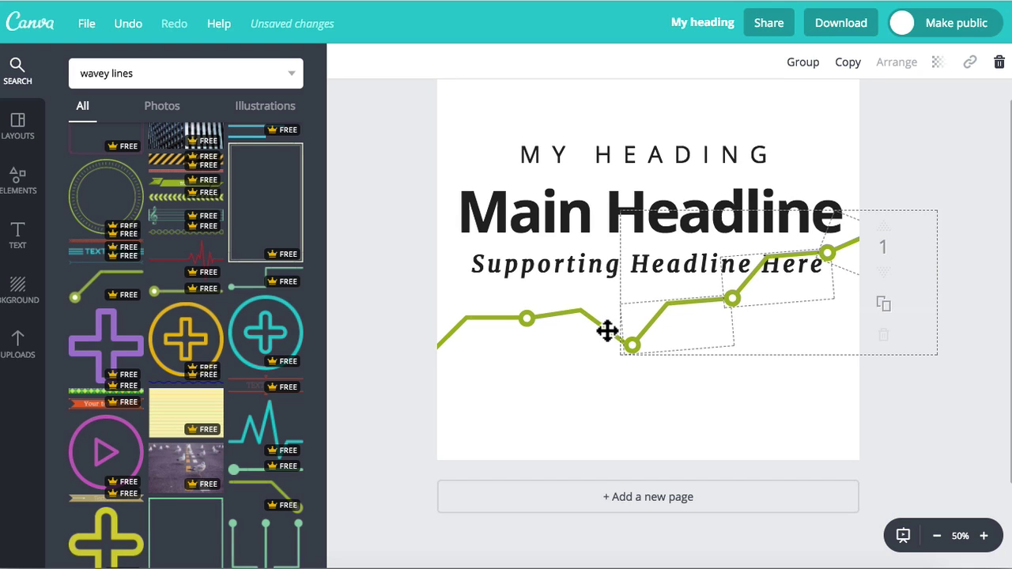
left_click(461, 318, "shift")
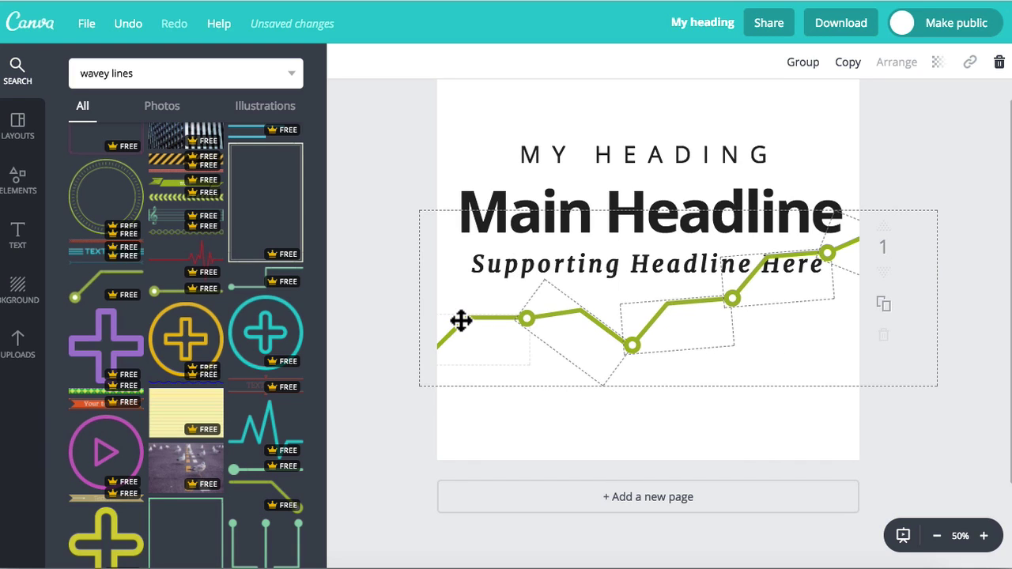
left_click(802, 75)
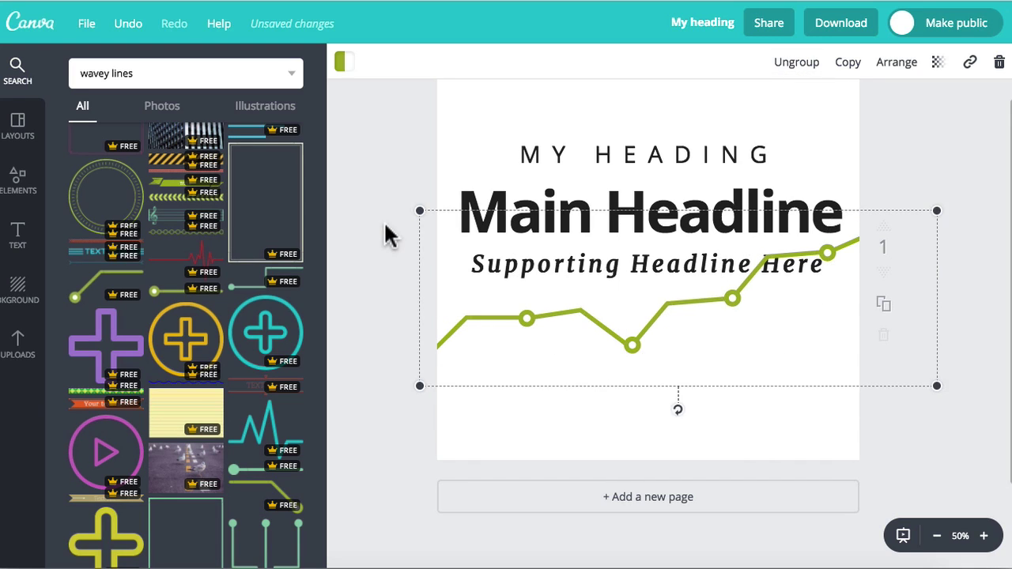
Step: Move the grouped line slightly up and to the right so its first circle sits inside the page's left edge
left_click(601, 397)
mouse_move(636, 342)
left_mouse_down()
mouse_move(635, 411)
mouse_move(612, 341)
mouse_move(640, 356)
mouse_move(640, 374)
mouse_move(644, 293)
mouse_move(653, 332)
left_mouse_up()
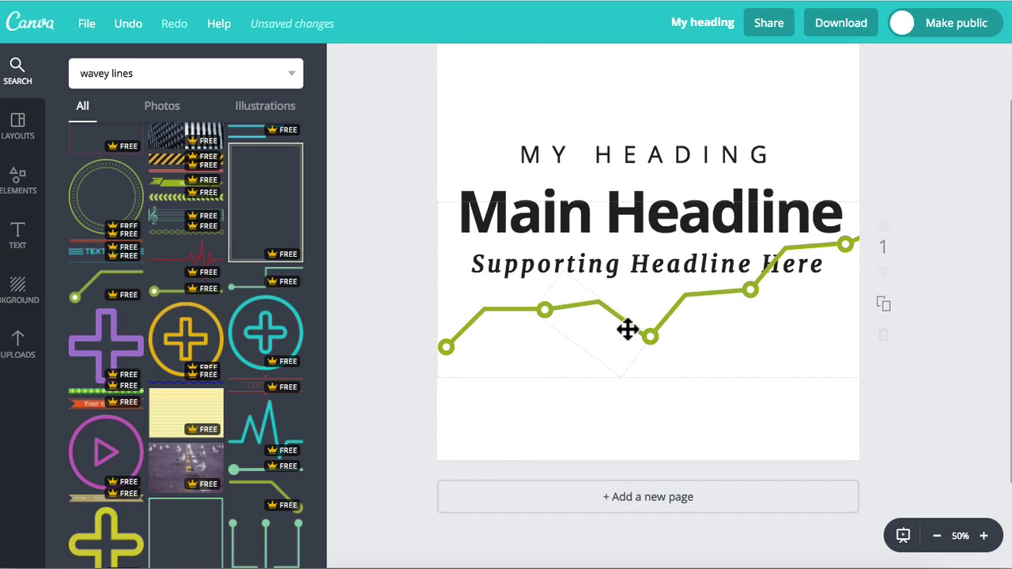
left_click(628, 330)
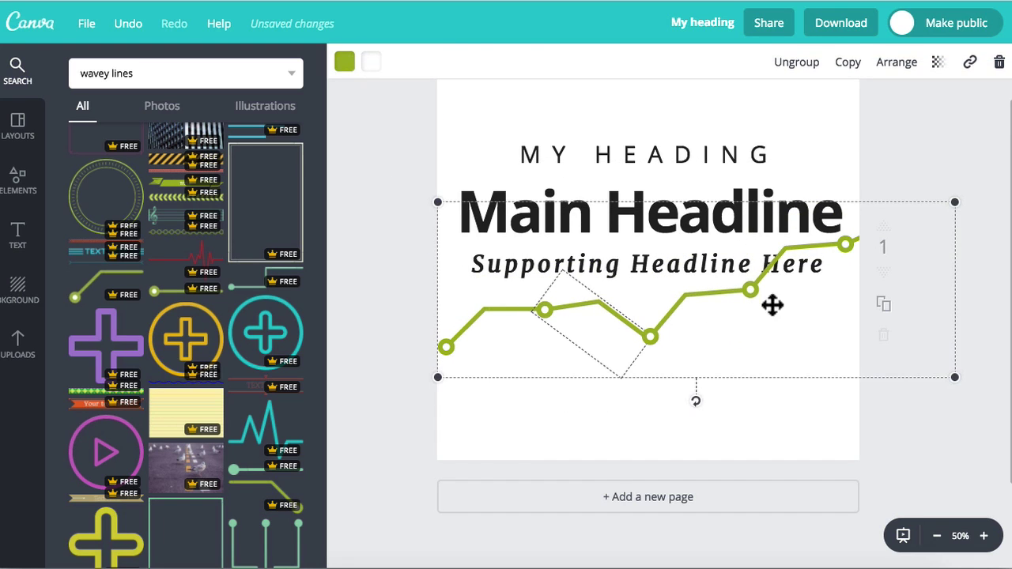
left_click(363, 305)
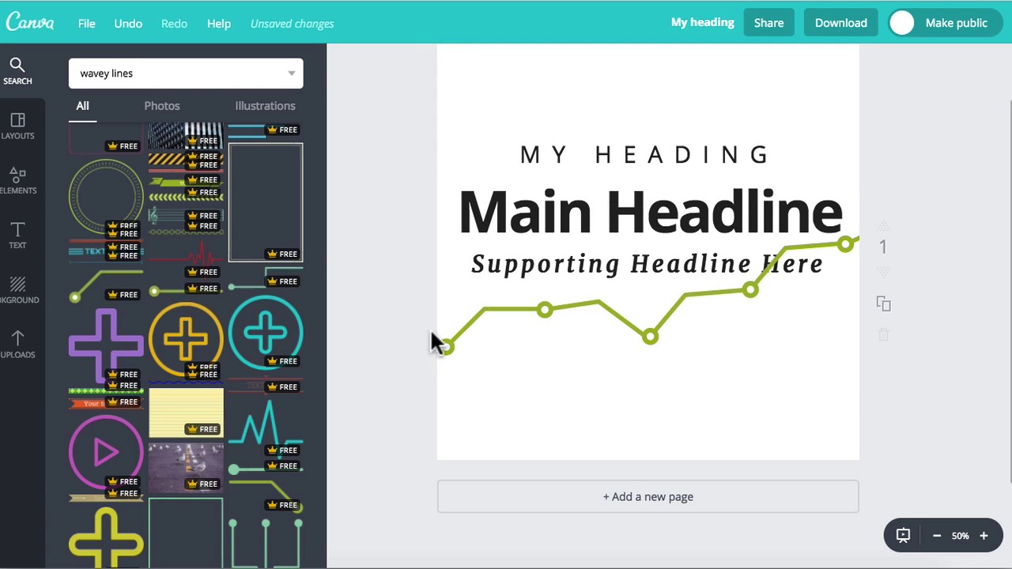
mouse_move(493, 322)
left_mouse_down()
mouse_move(495, 295)
mouse_move(497, 320)
left_mouse_up()
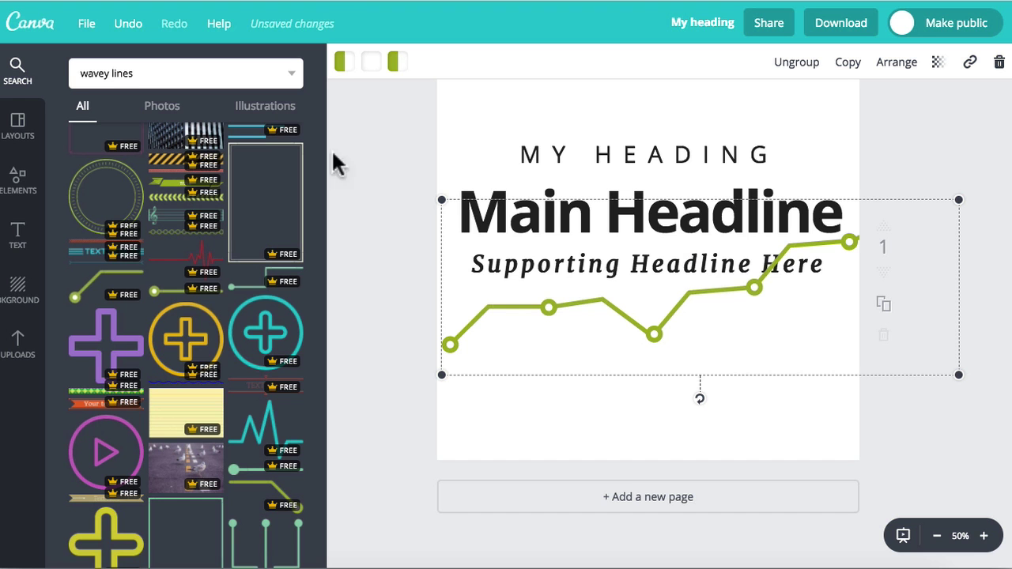
left_click(360, 281)
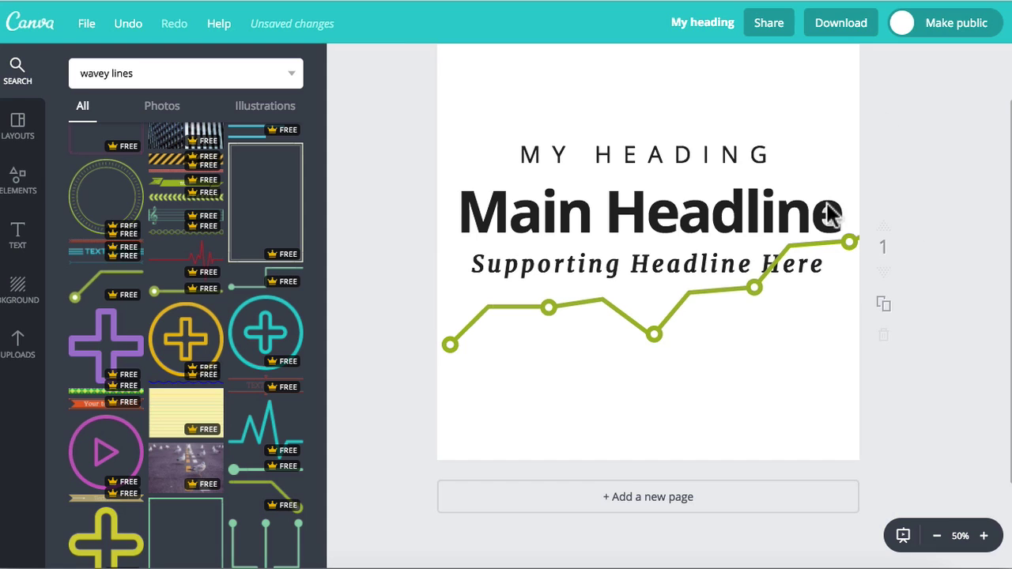
Step: Send the grouped line behind the headlines and move it up and left so both ends run off the page
left_click(477, 325)
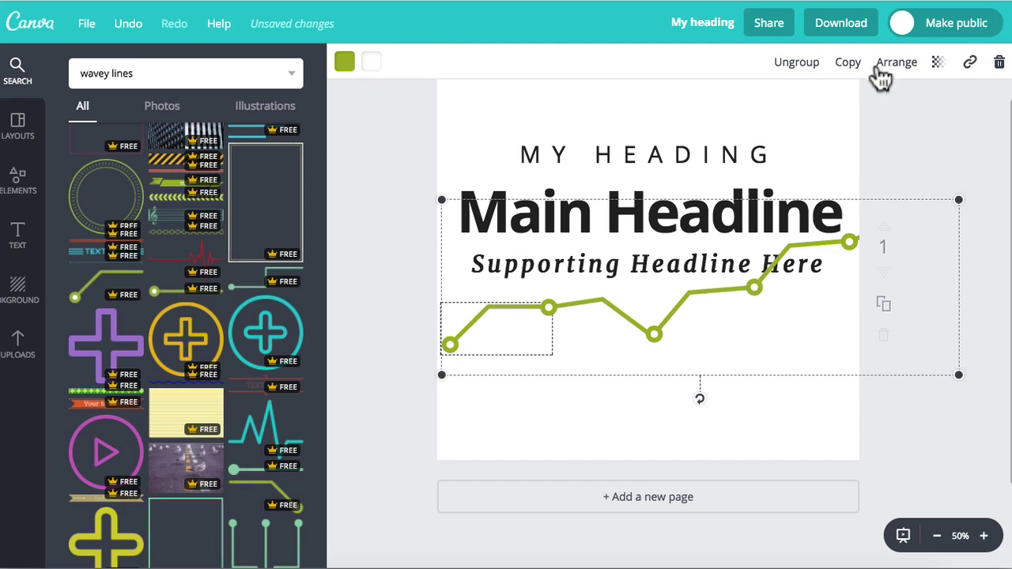
left_click(894, 68)
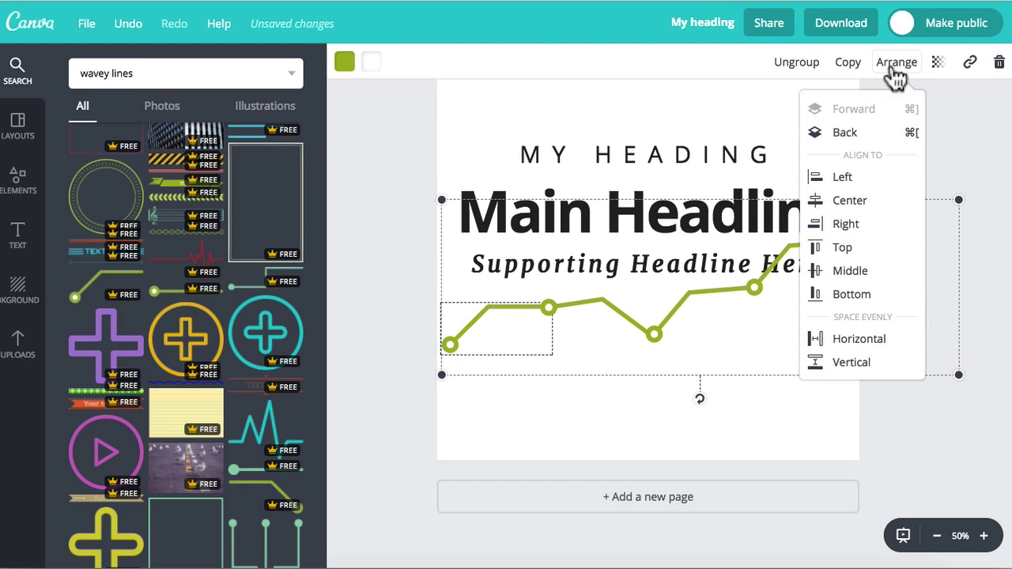
left_click(861, 144)
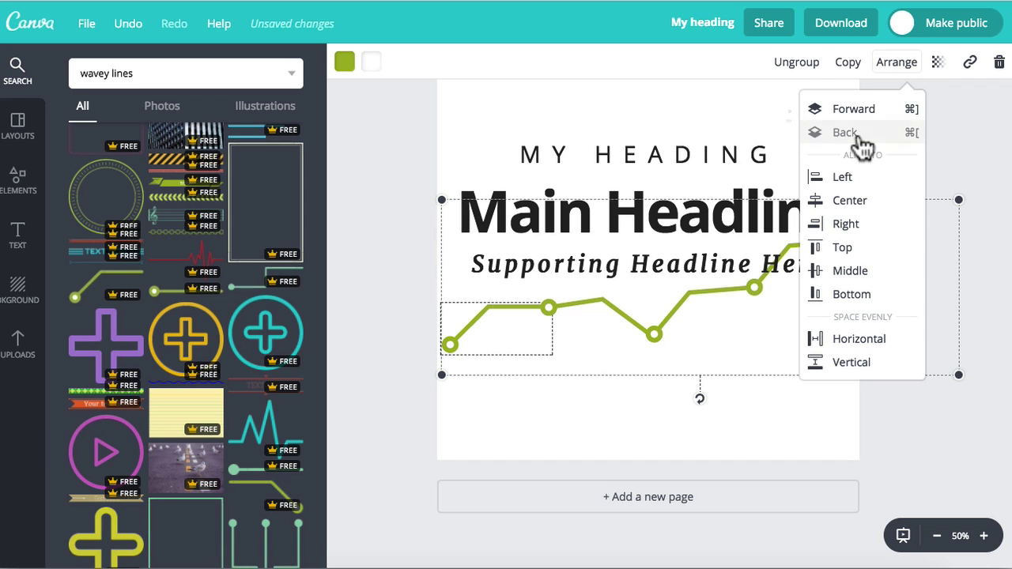
left_click(393, 210)
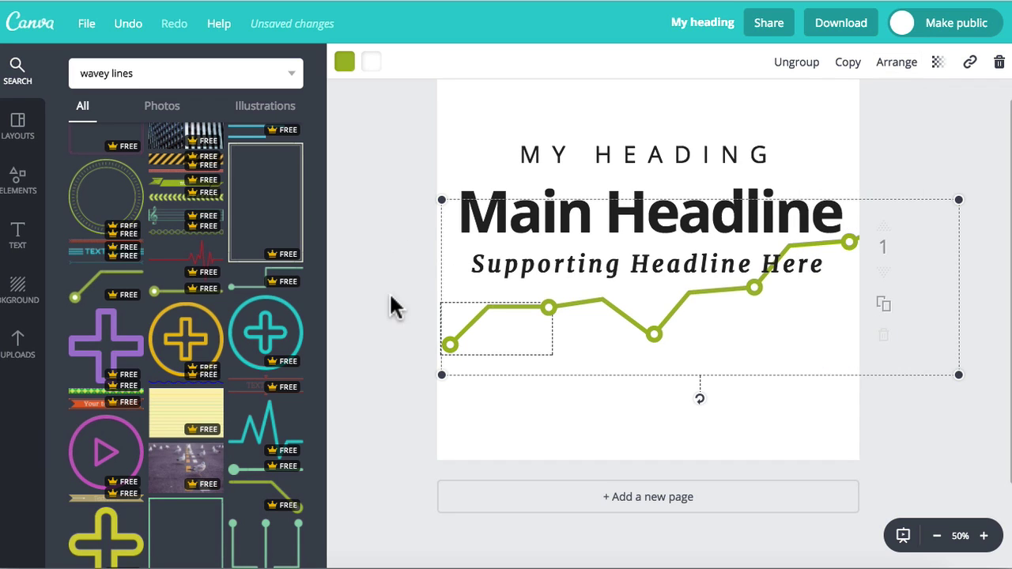
mouse_move(527, 343)
left_mouse_down()
mouse_move(510, 314)
mouse_move(494, 313)
mouse_move(495, 299)
mouse_move(490, 307)
left_mouse_up()
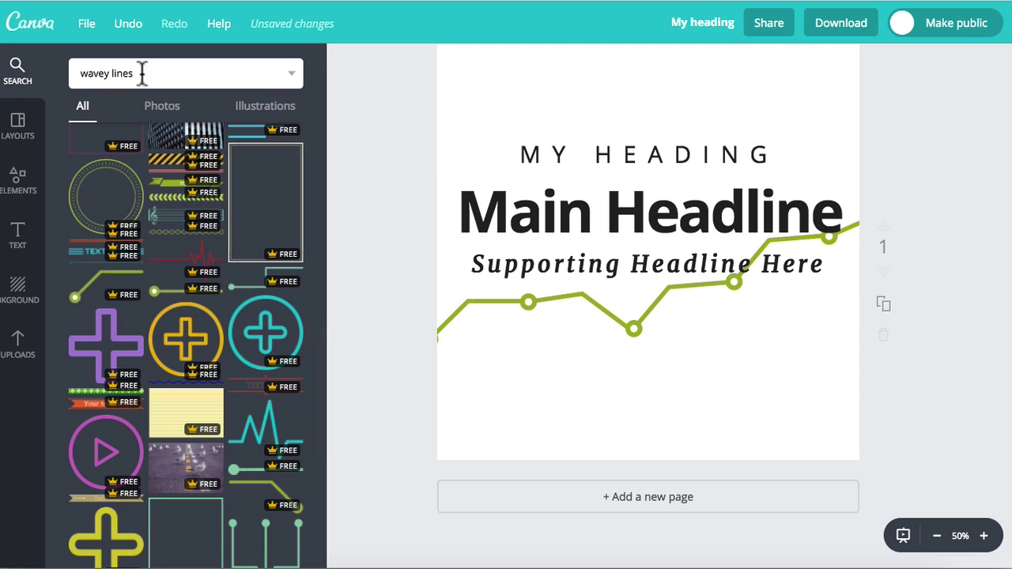
Step: Add a square shape and resize it into a wide rectangle that covers the MY HEADING text
left_click(30, 125)
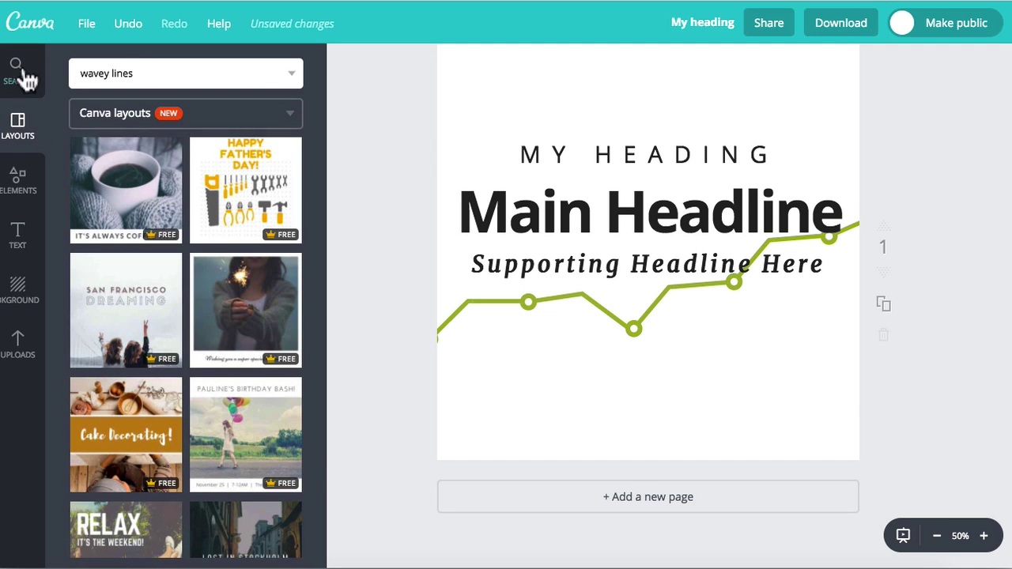
left_click(21, 204)
scroll(181, 244, "up", 5)
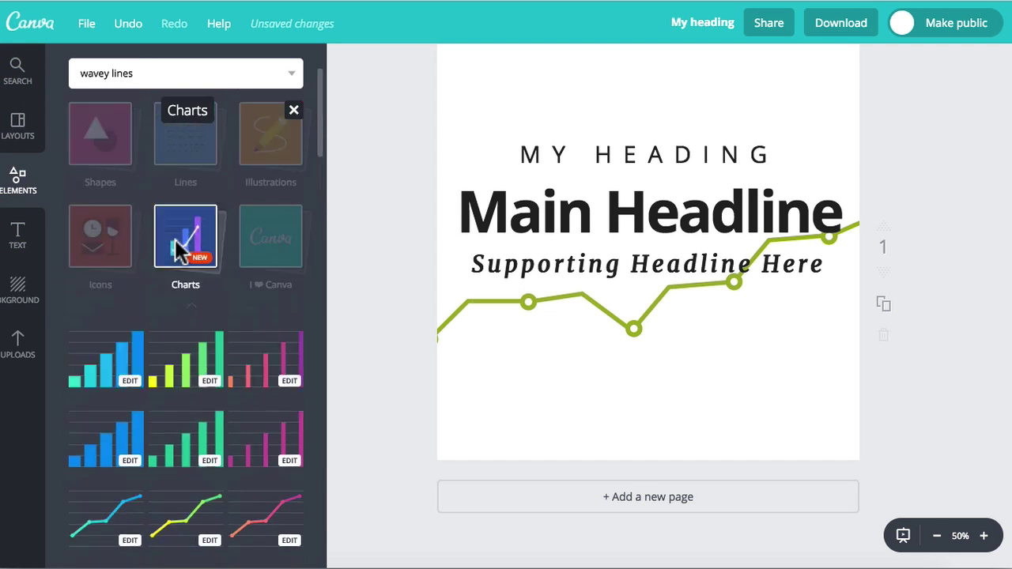
left_click(121, 272)
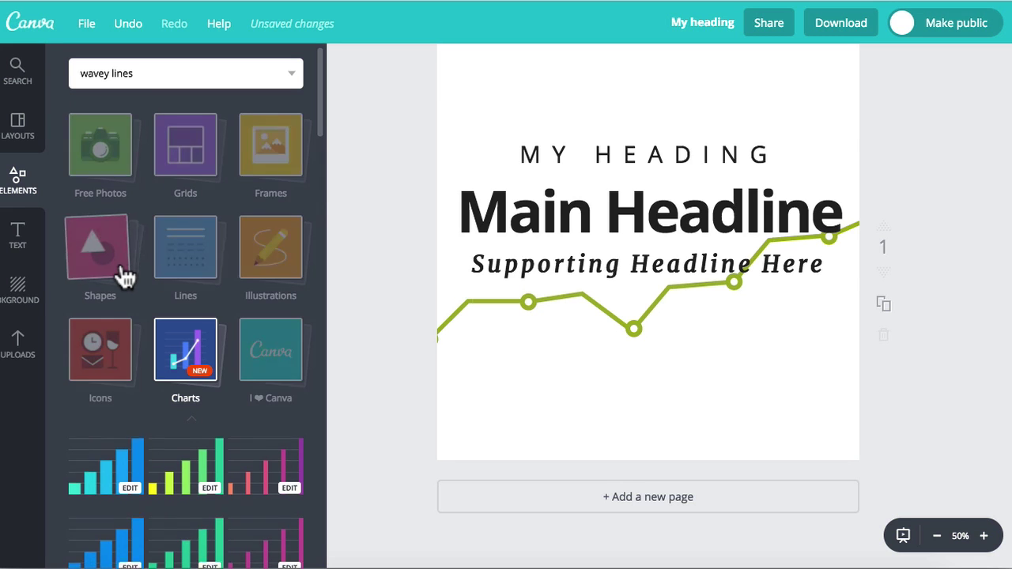
left_click(124, 276)
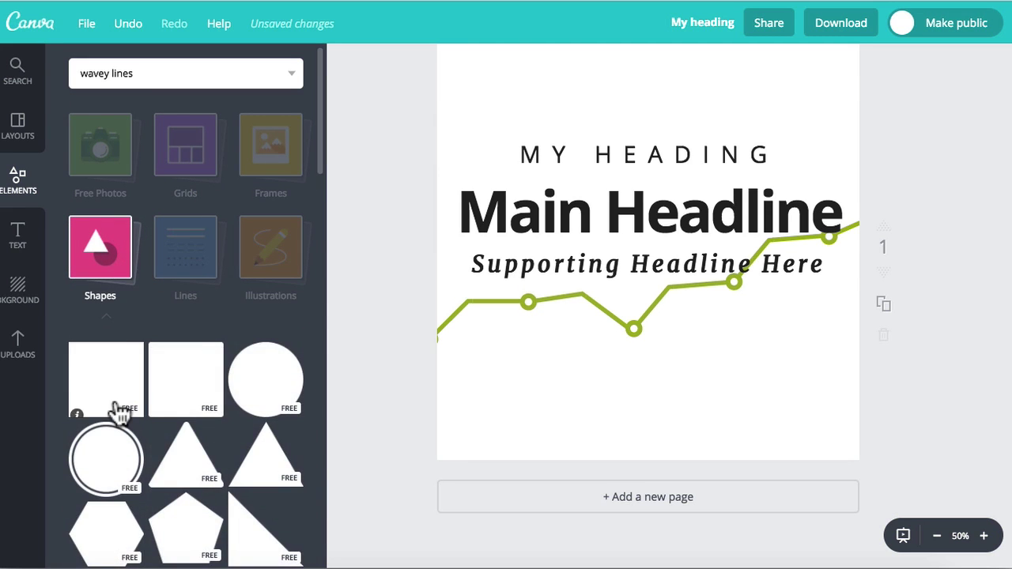
left_click(118, 413)
left_click_drag(649, 378, 650, 174)
left_click(961, 178)
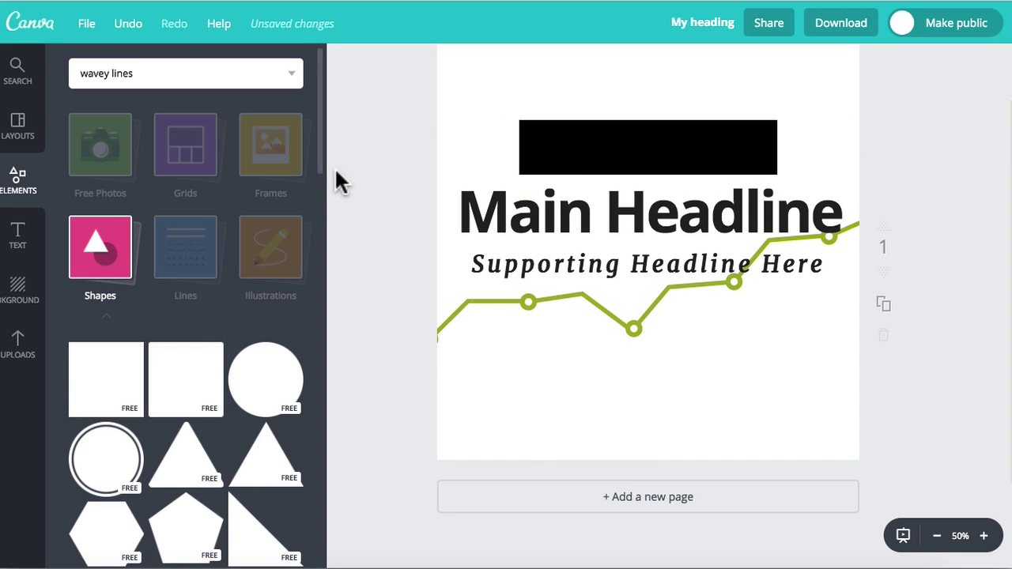
Step: Recolour the black rectangle with the green document colour used by the graph line
scroll(640, 119, "up", 2)
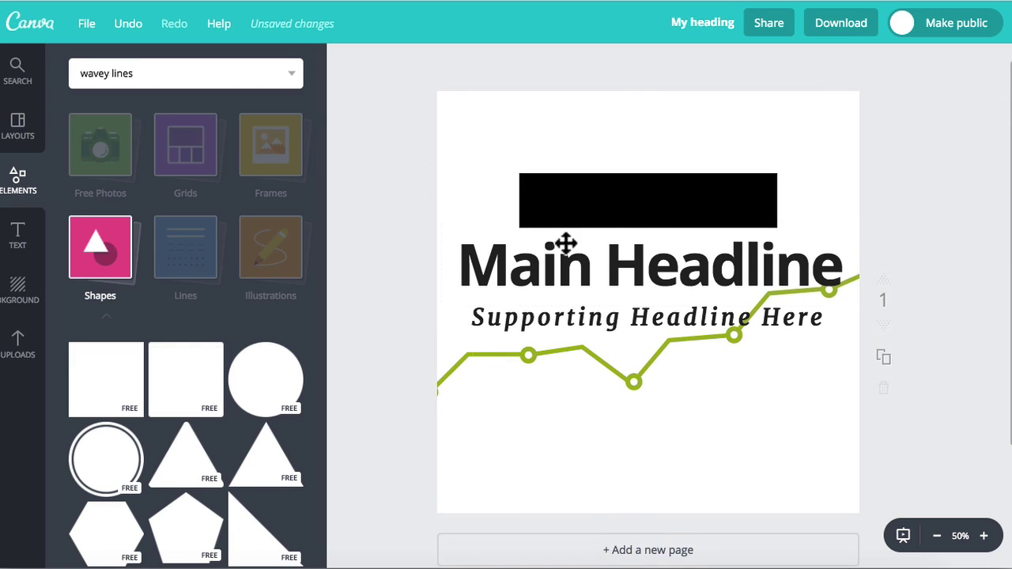
left_click(473, 361)
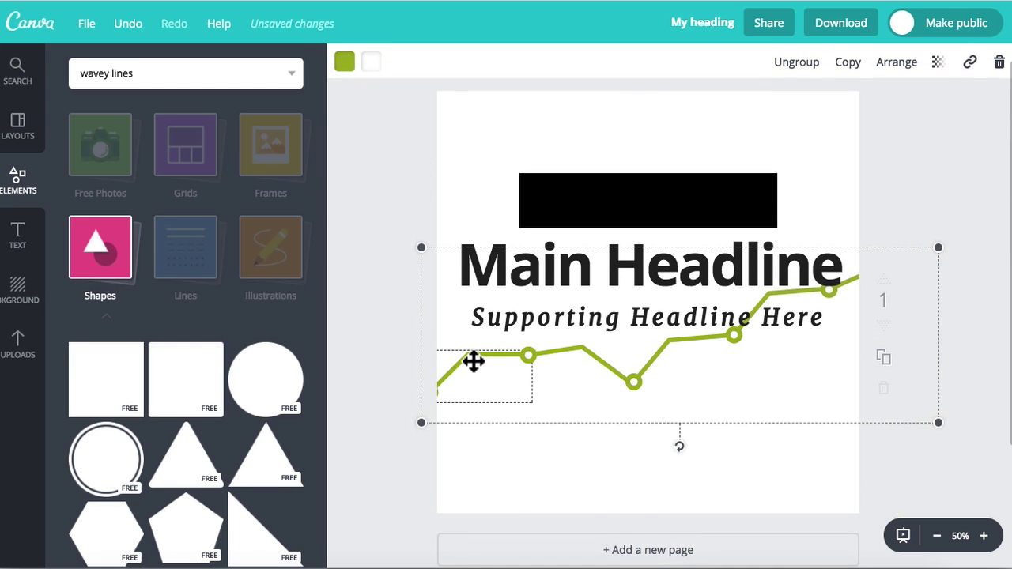
left_click(345, 64)
left_click(590, 185)
left_click(591, 185)
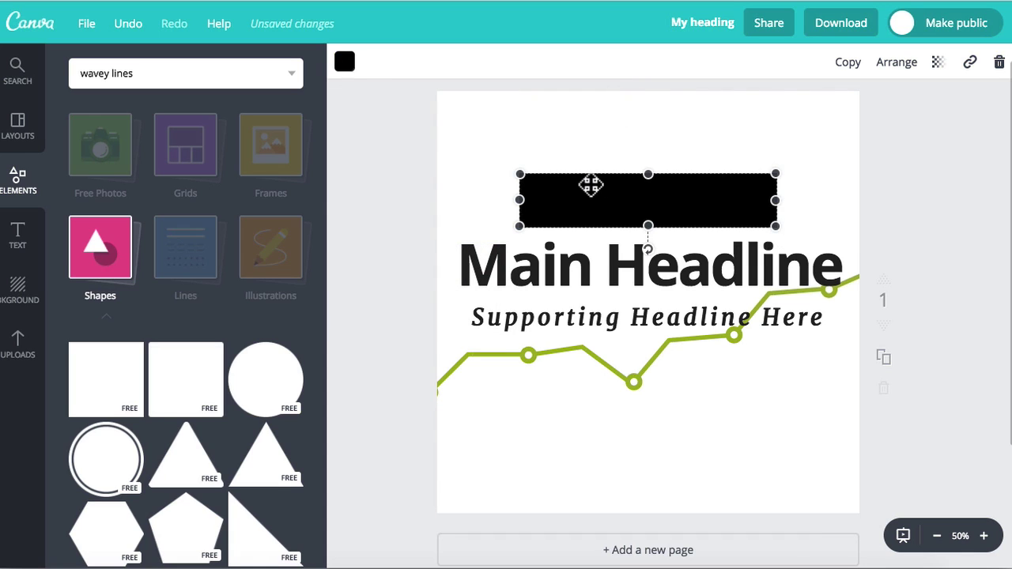
left_click(345, 61)
left_click(384, 137)
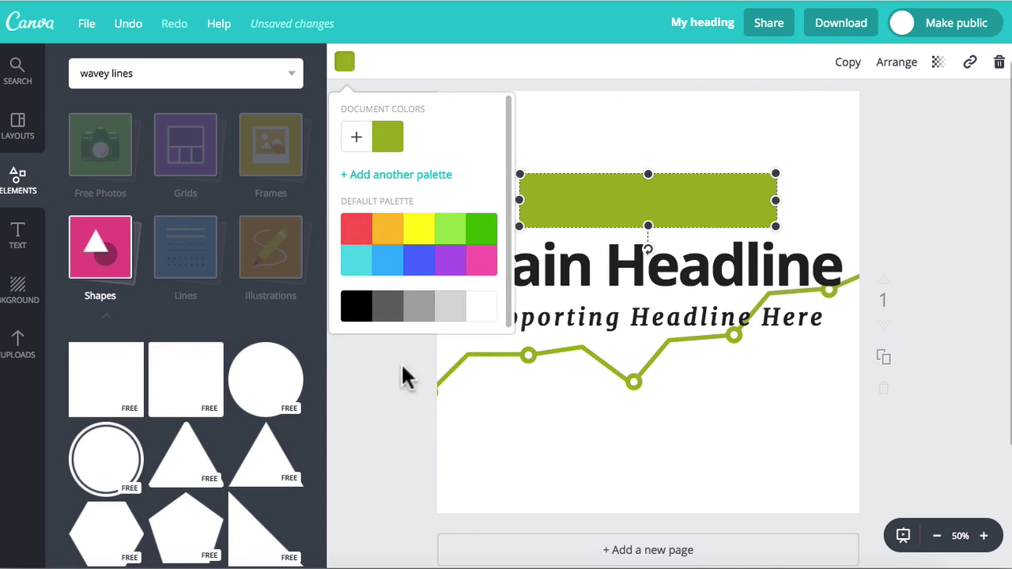
Step: Reduce the green rectangle's height to a thin bar, slightly widen it, and centre it over the MY HEADING text
left_click(574, 219)
left_click_drag(570, 181, 515, 166)
left_click(917, 183)
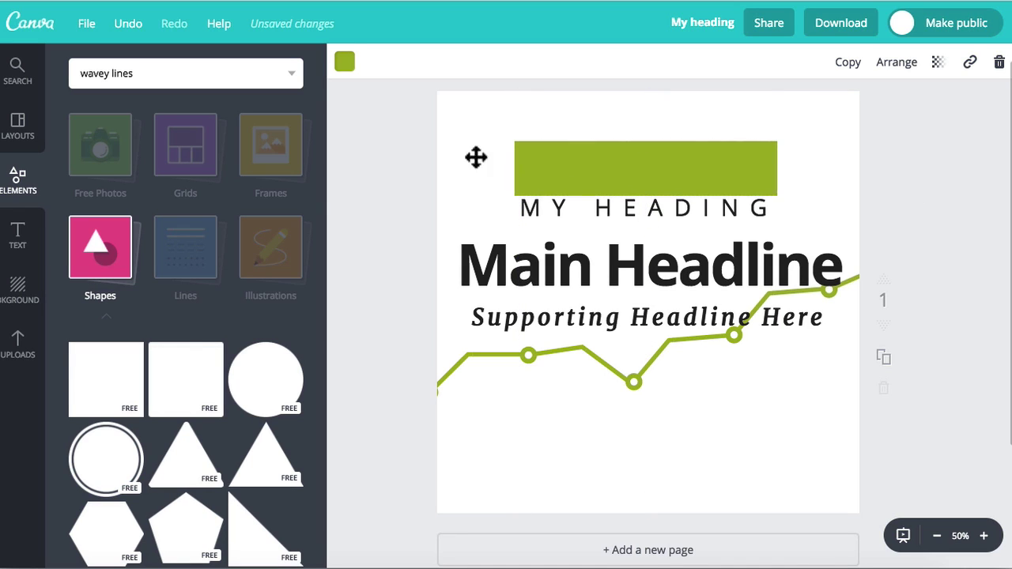
left_click(605, 156)
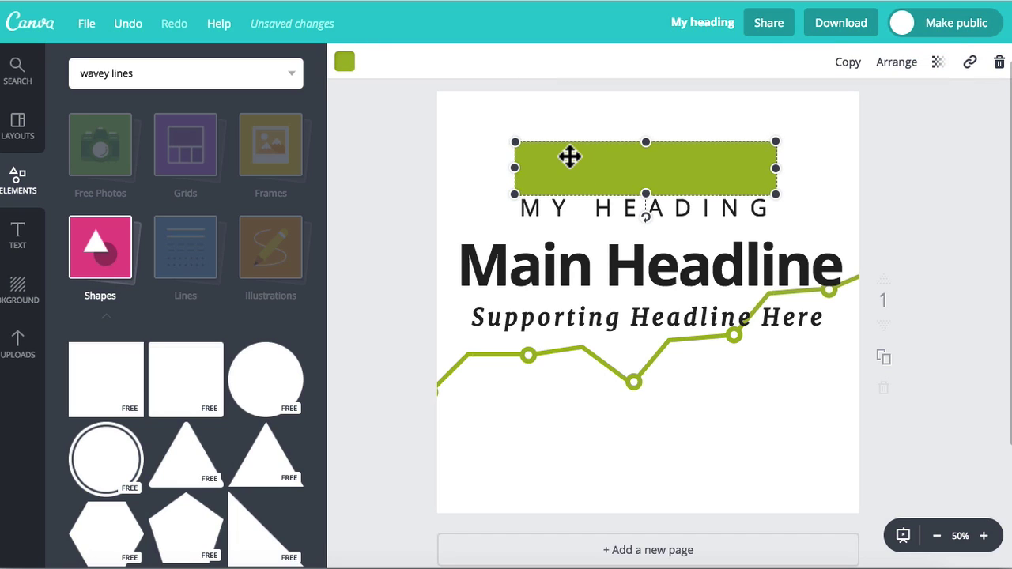
left_click_drag(642, 143, 595, 202)
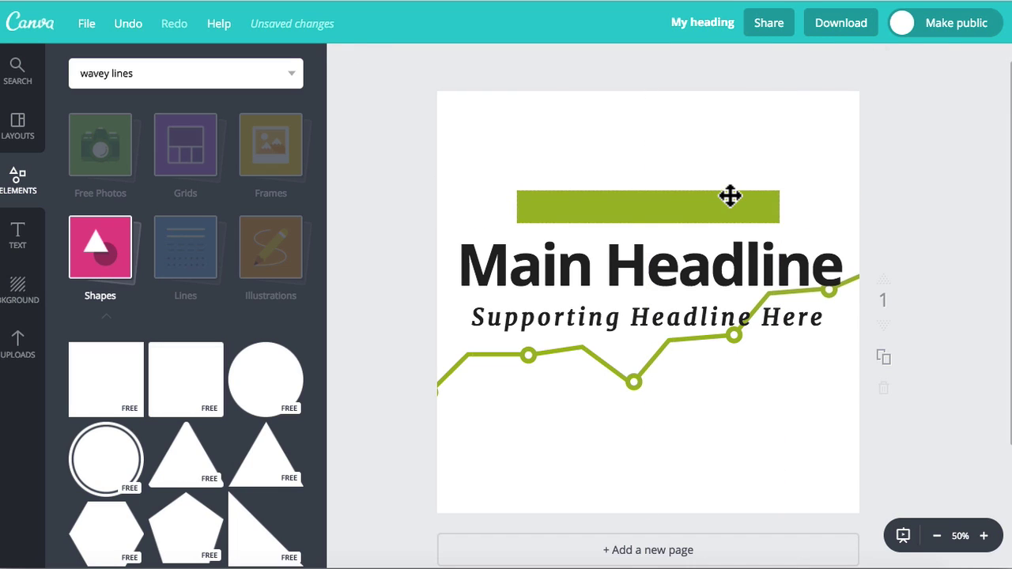
Step: Send the green bar backward so it sits behind the MY HEADING text
left_click(728, 196)
left_click(893, 65)
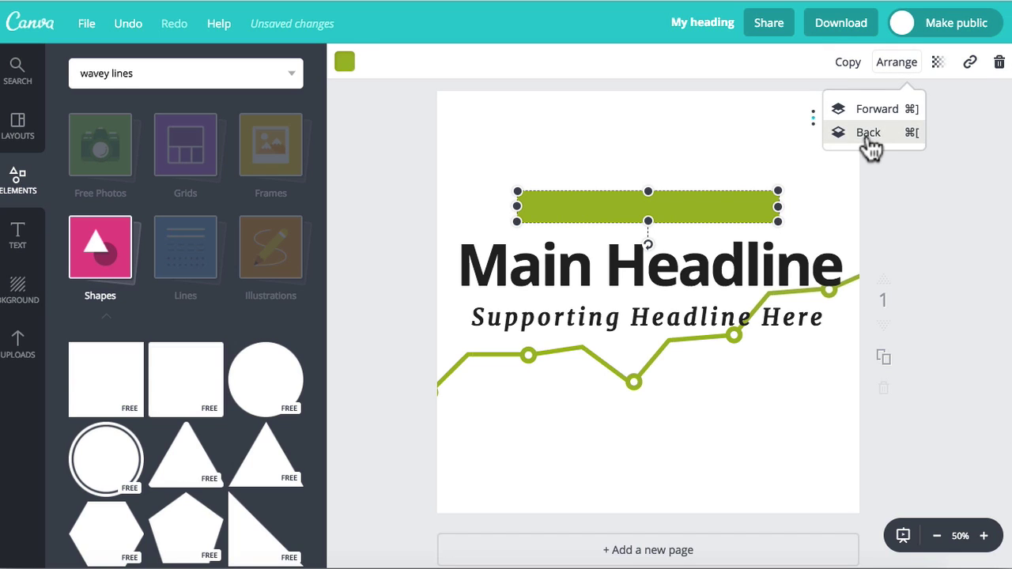
left_click(869, 132)
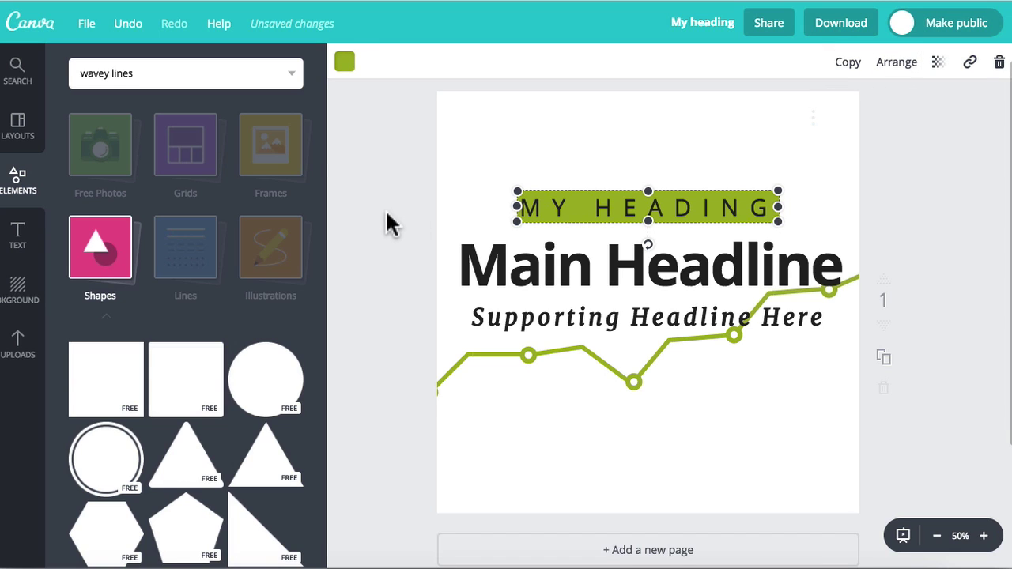
left_click(386, 212)
Step: Change the MY HEADING text colour to white
left_click(578, 205)
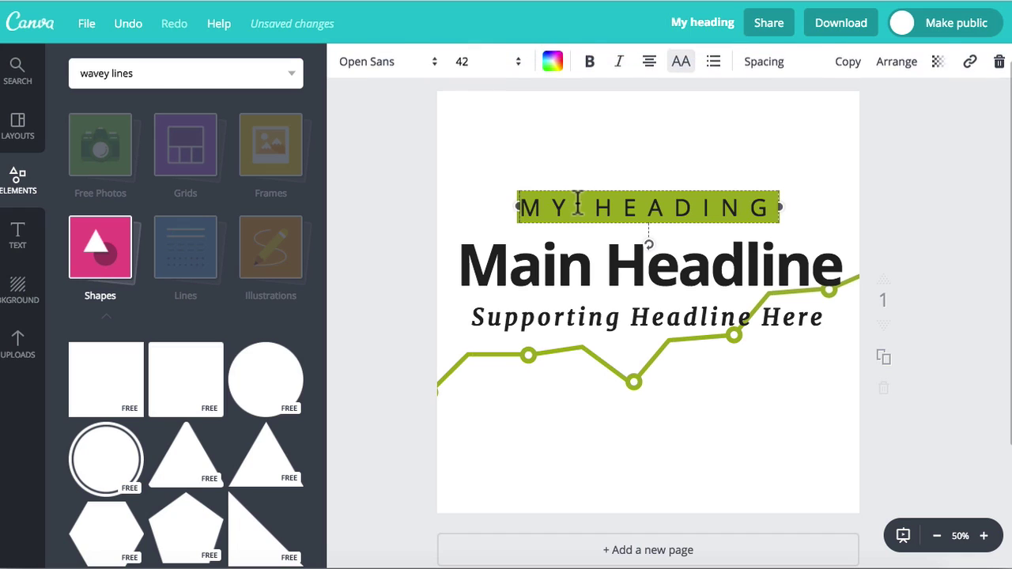
left_click(553, 65)
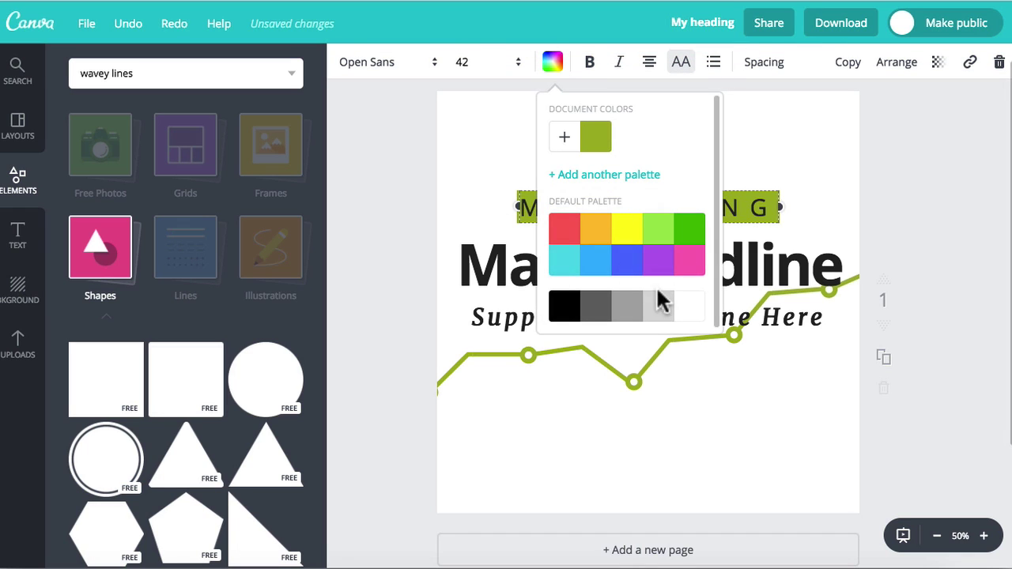
left_click(685, 309)
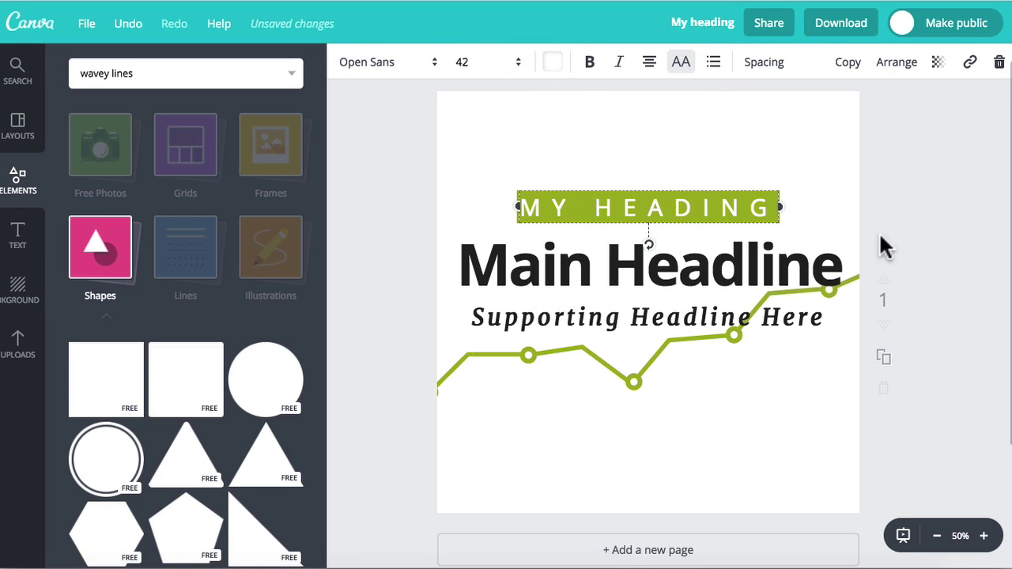
left_click(940, 194)
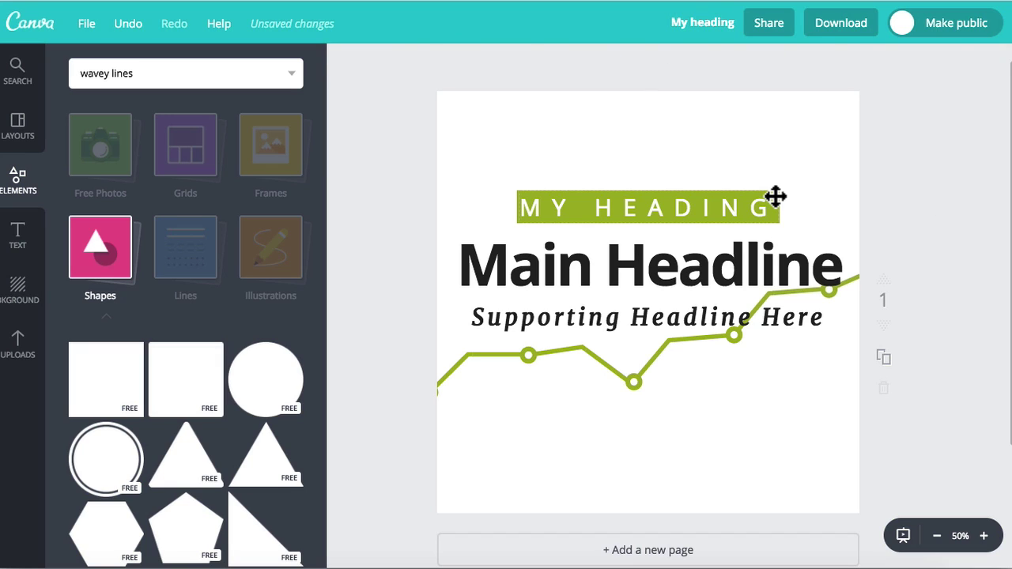
Step: Centre-align the MY HEADING text
left_click(775, 197)
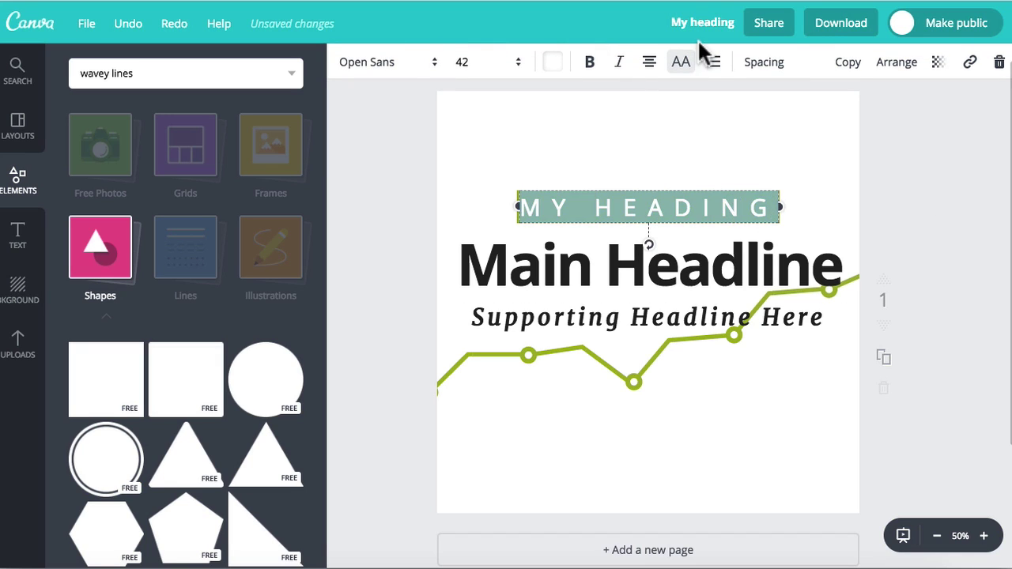
left_click(649, 63)
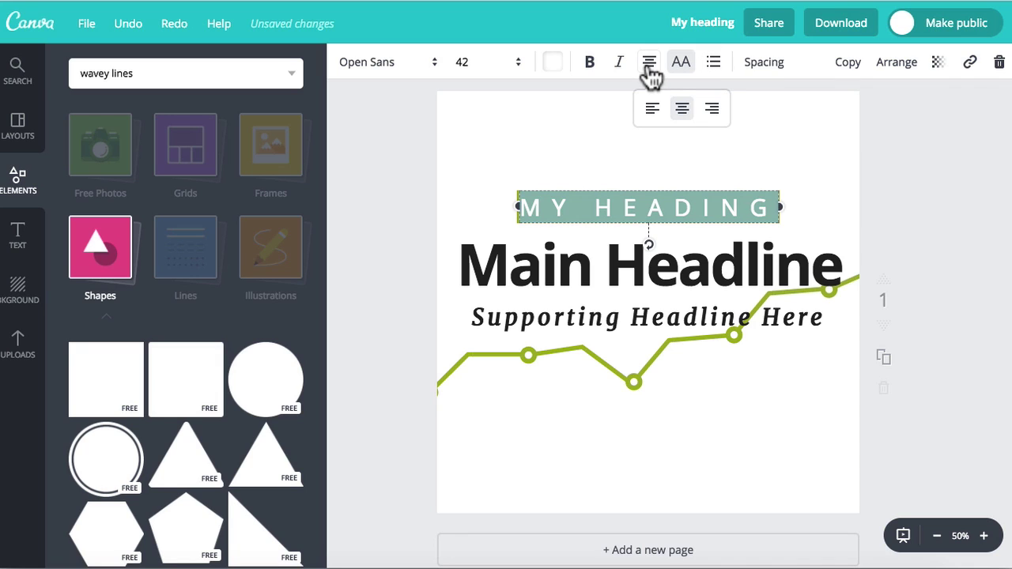
left_click(683, 108)
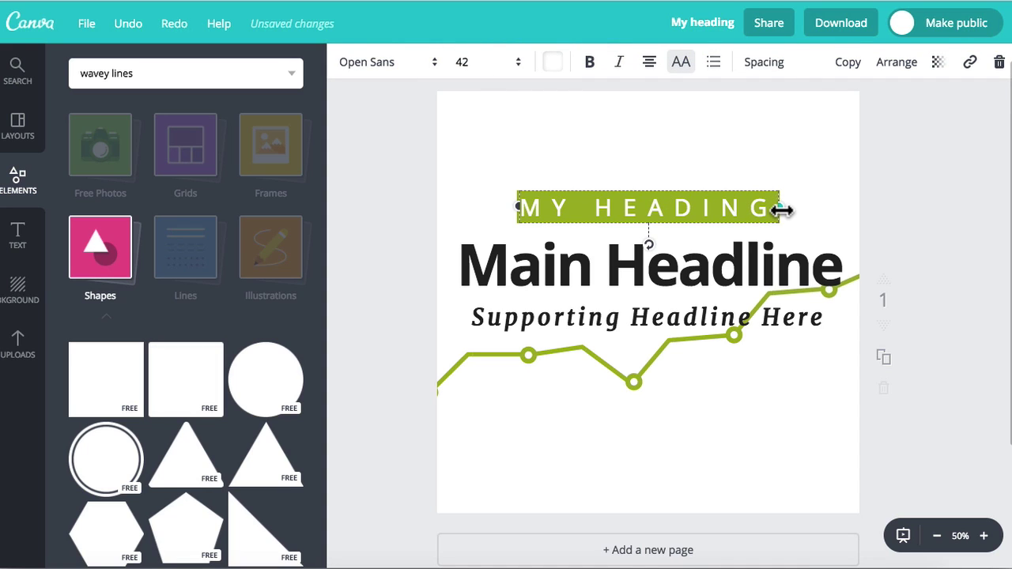
left_click_drag(781, 209, 780, 211)
left_click(957, 174)
Step: Shift the MY HEADING text slightly up from the green bar and extend the bar's left end a little past the text
left_click_drag(623, 217, 617, 197)
left_click(363, 220)
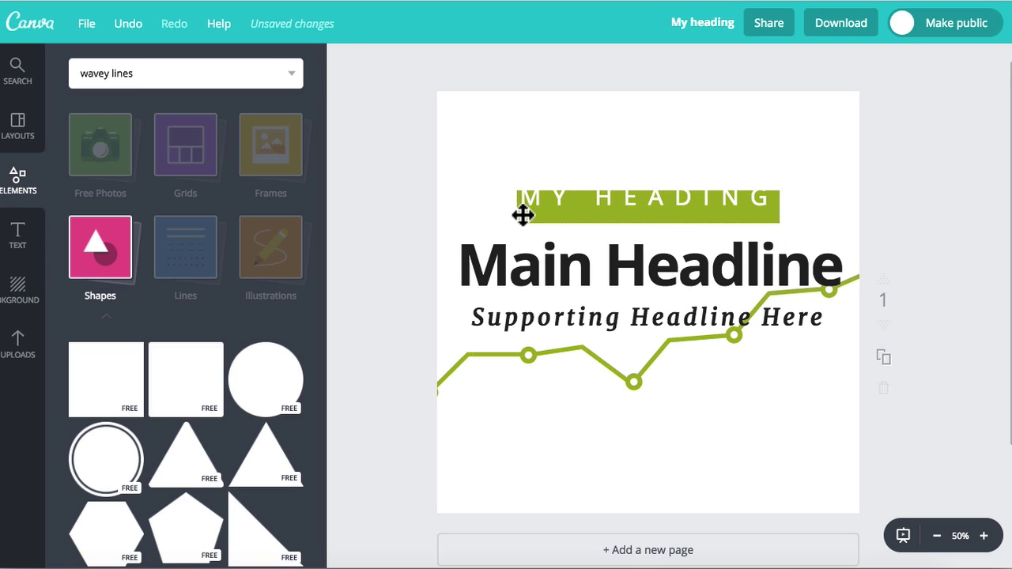
left_click(522, 211)
left_click_drag(516, 210, 510, 211)
left_click(368, 215)
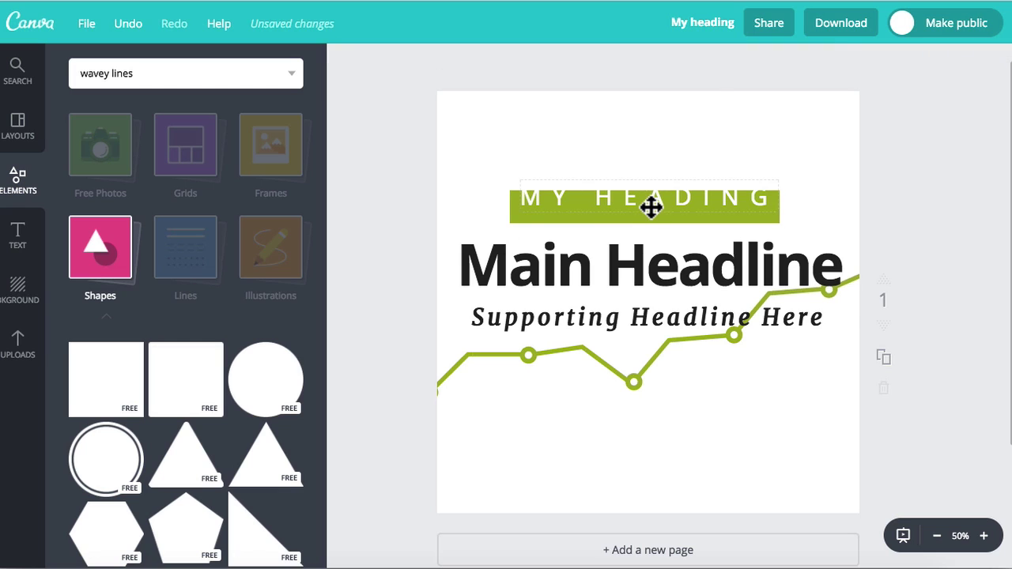
Step: Move the MY HEADING text back down so it sits vertically centred on the green bar
left_click_drag(651, 206, 643, 215)
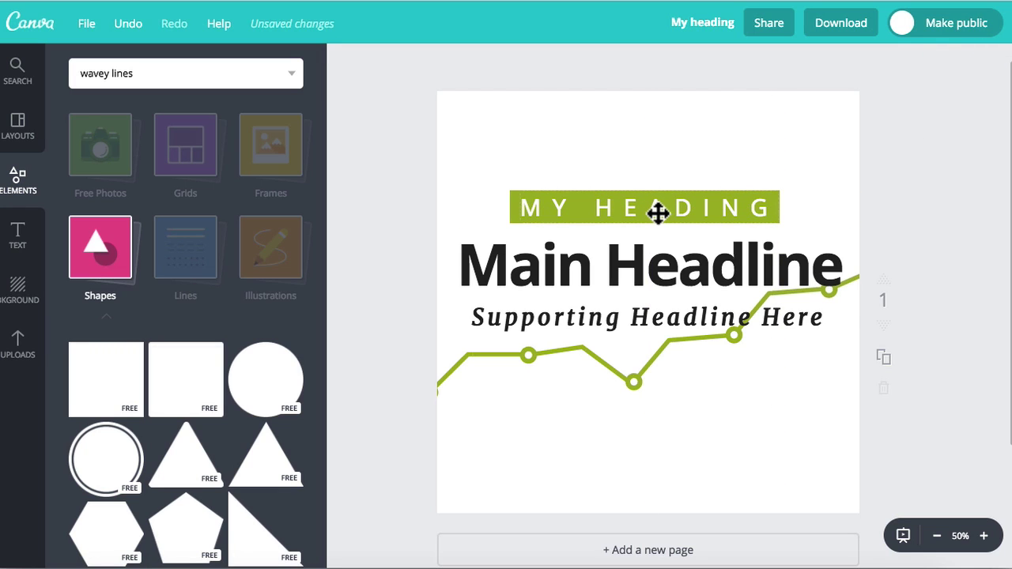
left_click(658, 211)
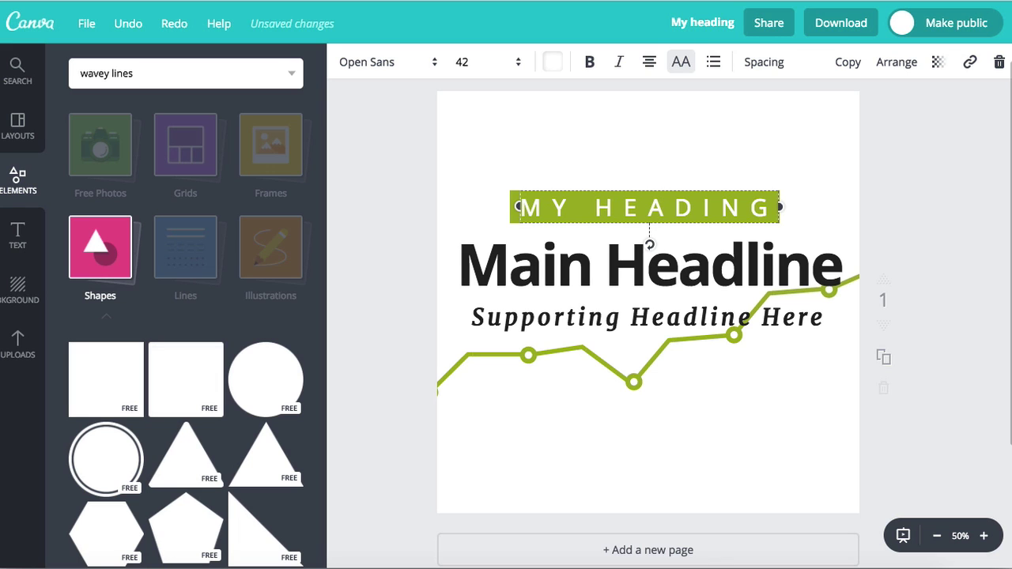
left_click(741, 198)
left_click(447, 124)
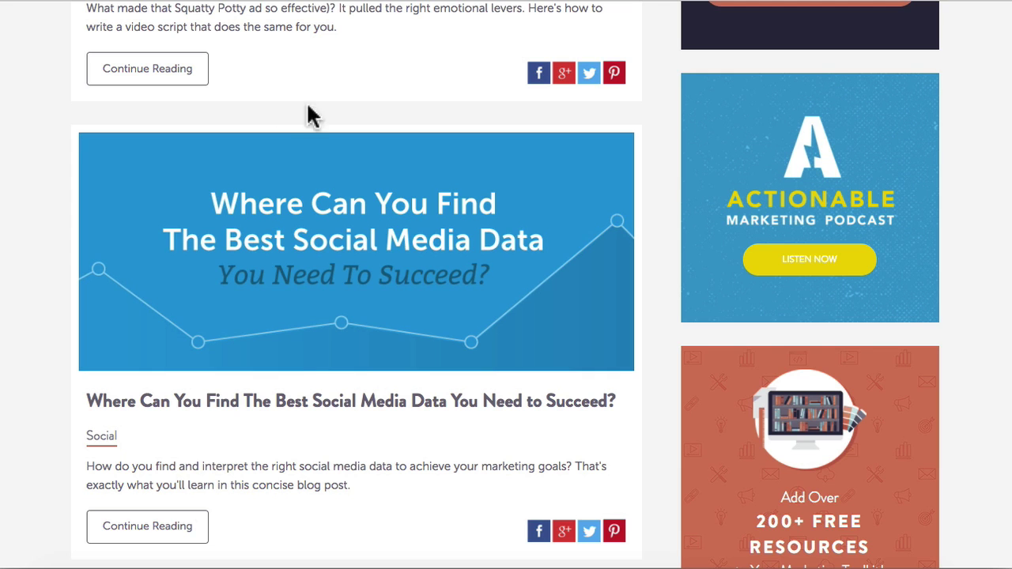
Step: Switch to the CoSchedule blog and examine the header graphics of its posts
scroll(403, 145, "up", 5)
scroll(400, 145, "up", 5)
scroll(45, 213, "down", 1)
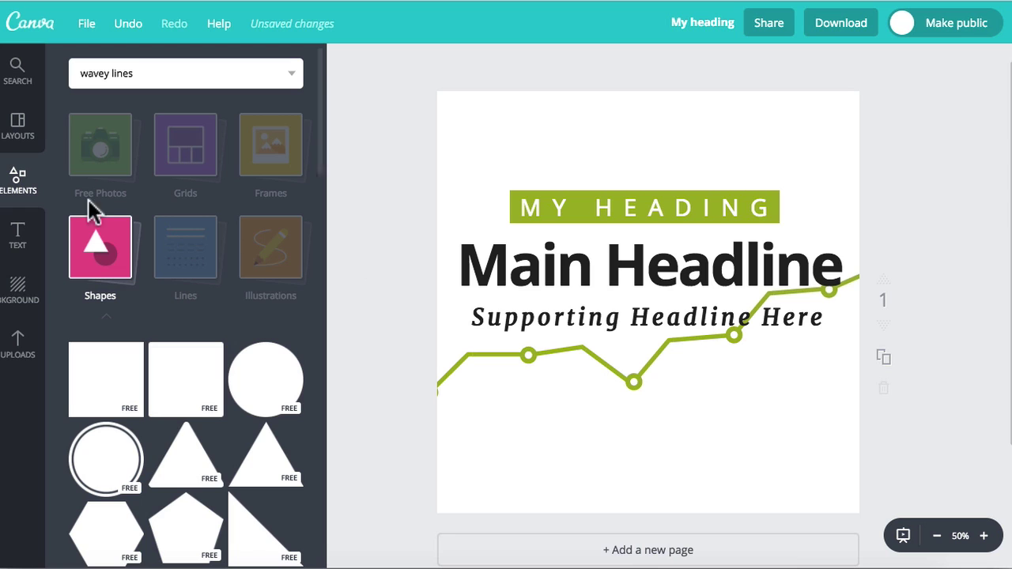
Step: Add a square shape and stretch it into a wide rectangle covering all headlines and extending past both page sides
left_click(118, 379)
left_click_drag(577, 293, 489, 270)
left_click_drag(690, 411, 757, 380)
left_click_drag(705, 286, 886, 287)
left_click_drag(434, 291, 402, 287)
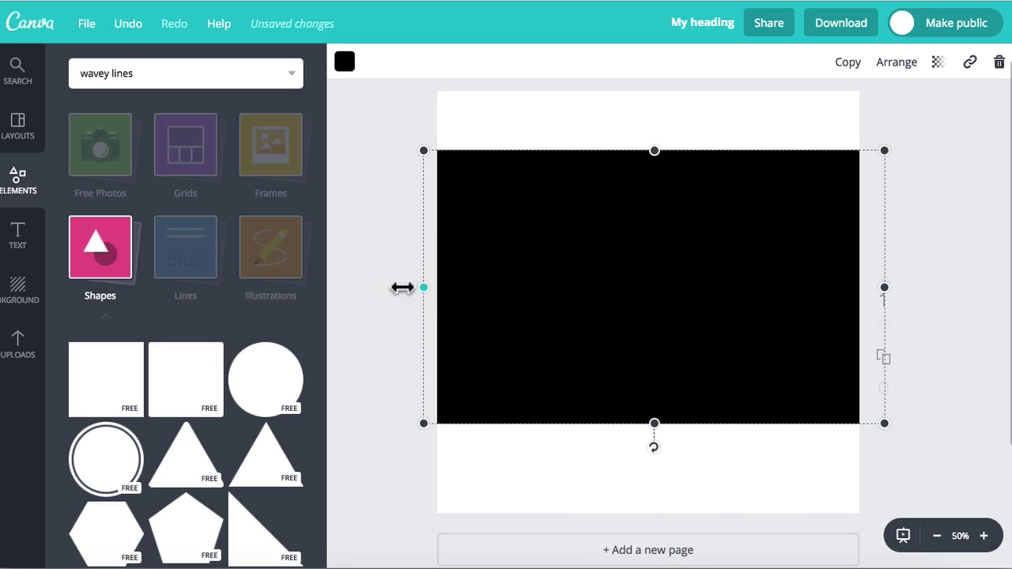
Step: Recolour the large black rectangle turquoise (#44d9e6) from the default palette
left_click(366, 248)
left_click(506, 208)
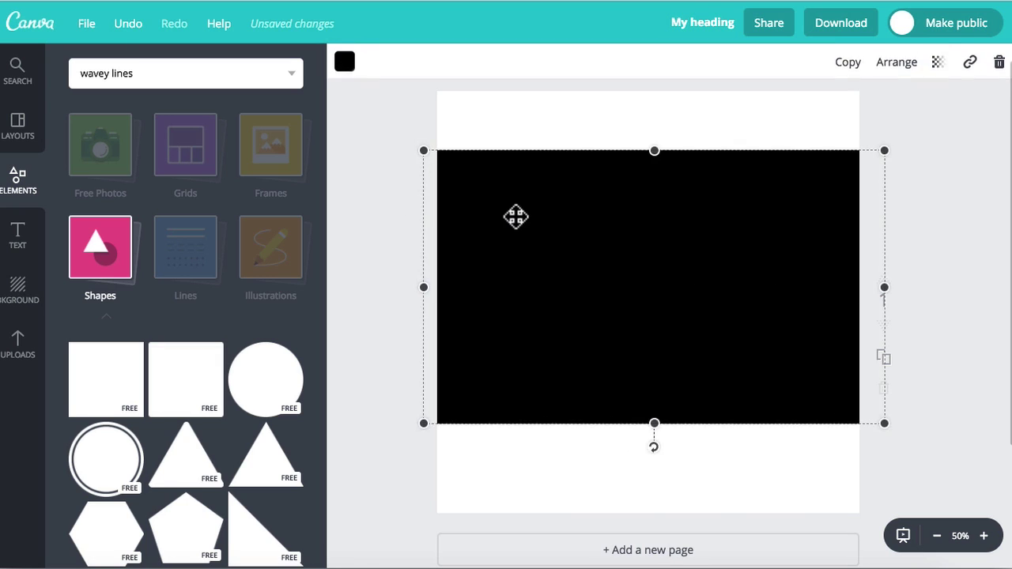
left_click(346, 65)
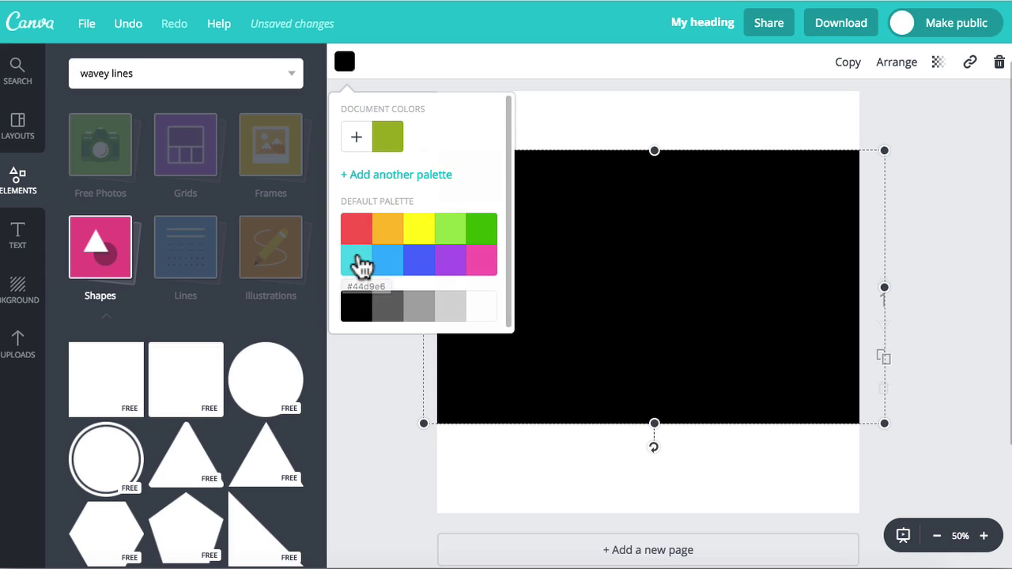
left_click(360, 261)
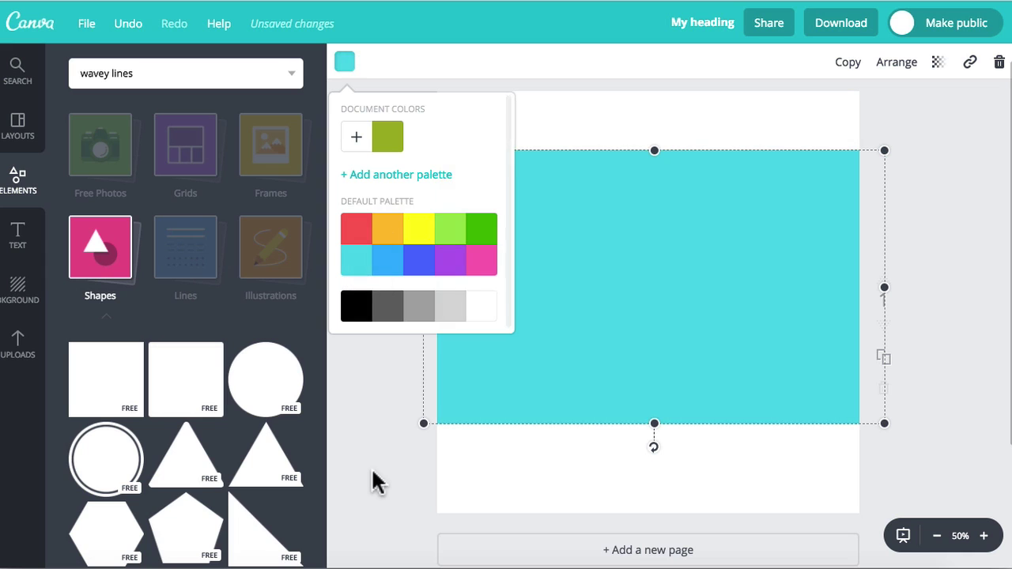
Step: Send the turquoise rectangle behind the headlines, green bar and graph line, and centre it horizontally on the page
left_click(895, 65)
left_click(866, 133)
left_click(864, 134)
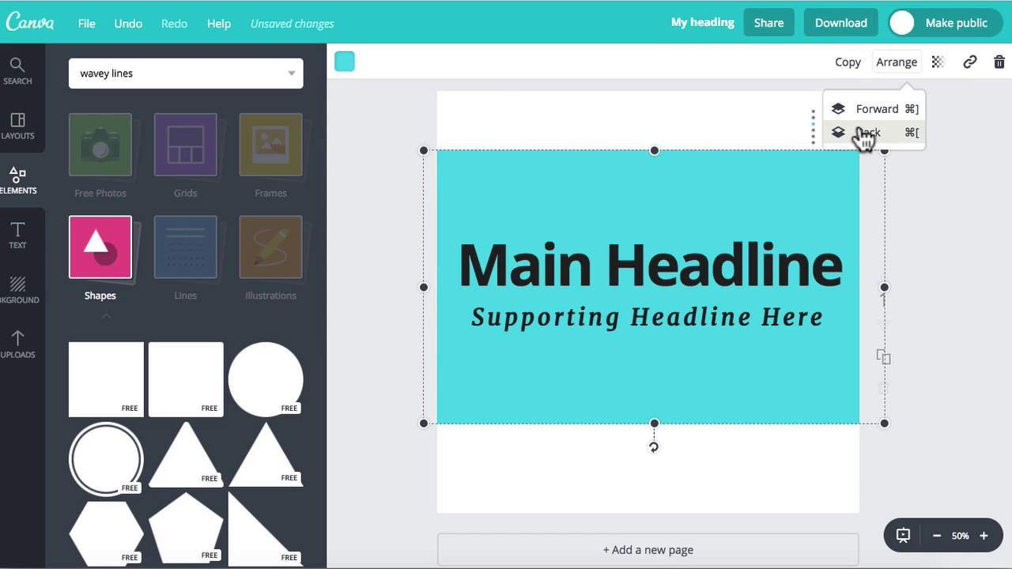
left_click(864, 134)
left_click(864, 136)
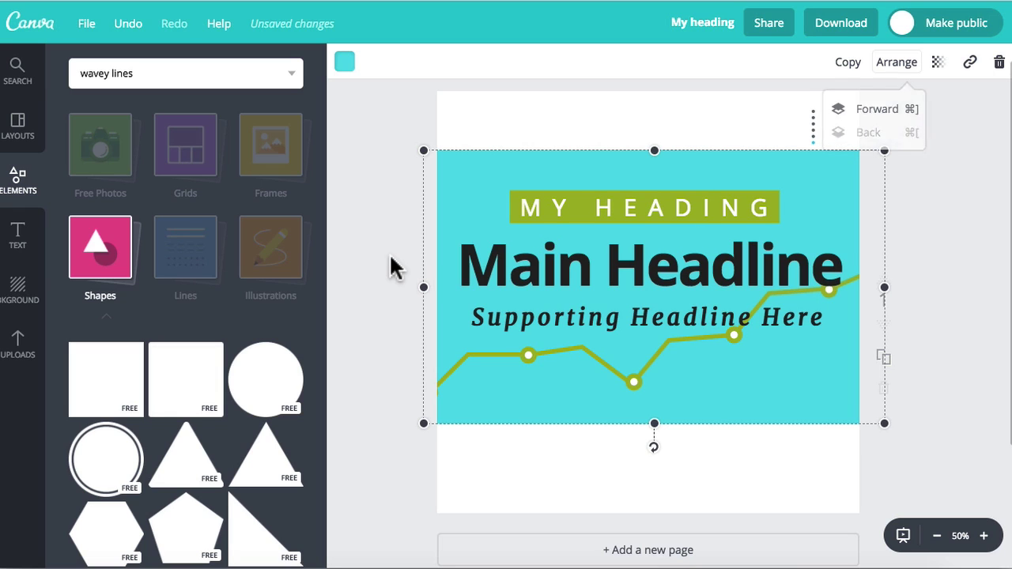
left_click_drag(843, 191, 833, 189)
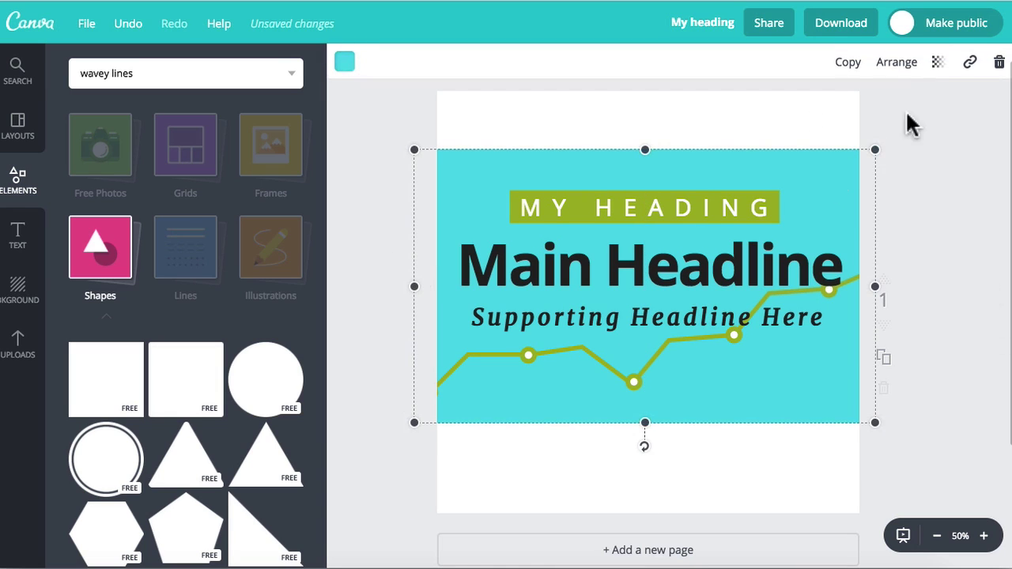
Step: Set the turquoise rectangle's transparency to 100
left_click(939, 65)
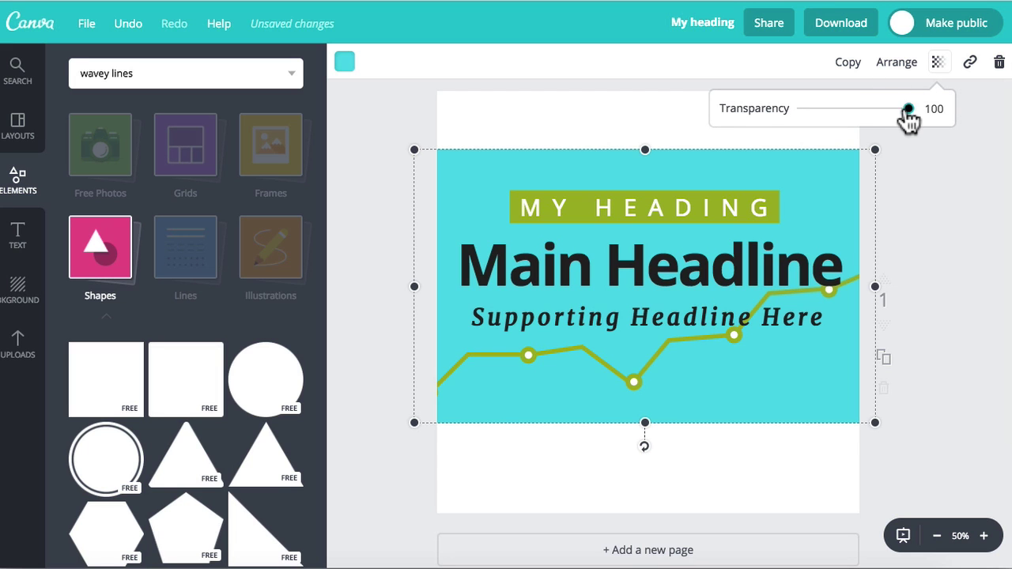
left_click_drag(907, 109, 935, 113)
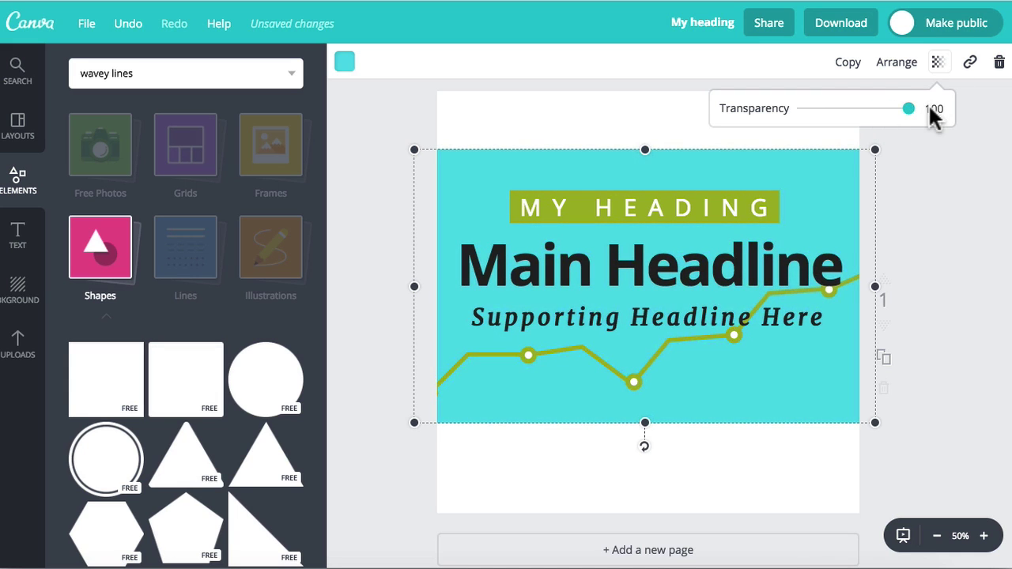
left_click(348, 321)
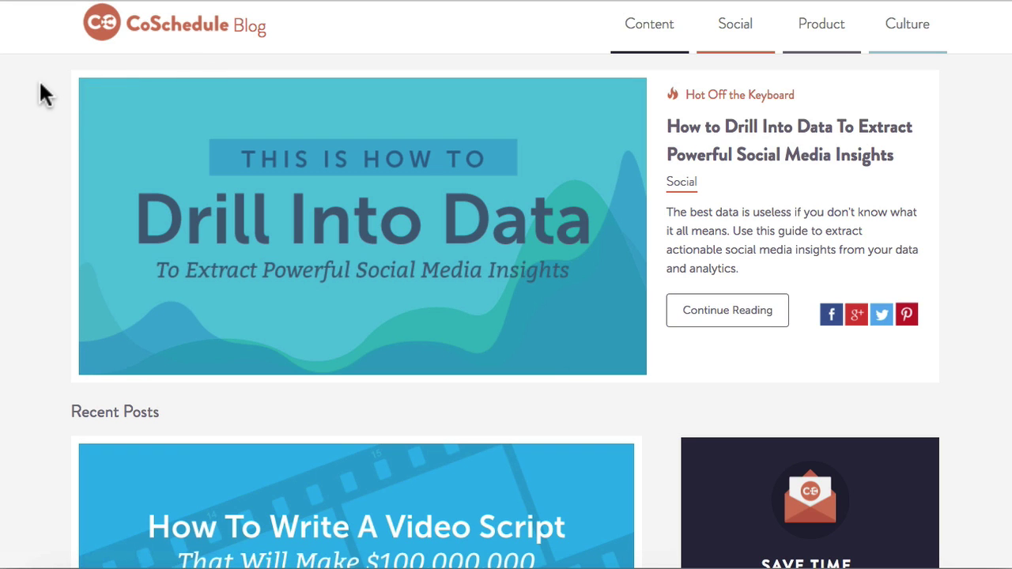
Step: Return to the CoSchedule blog and examine how the featured post graphics use coloured backgrounds
scroll(44, 93, "down", 4)
scroll(35, 125, "up", 3)
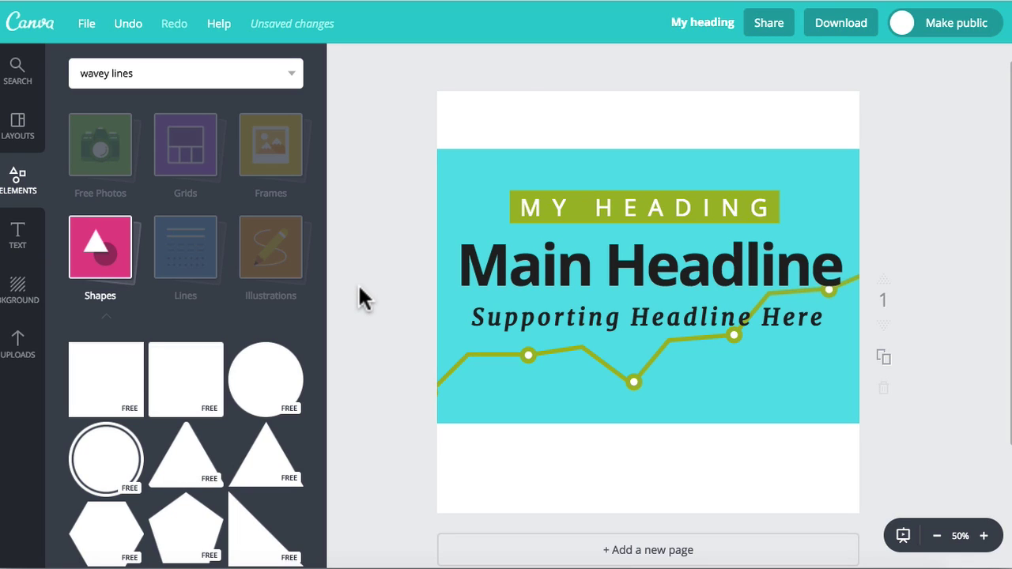
Step: Duplicate the finished design page as a second page
scroll(357, 295, "down", 2)
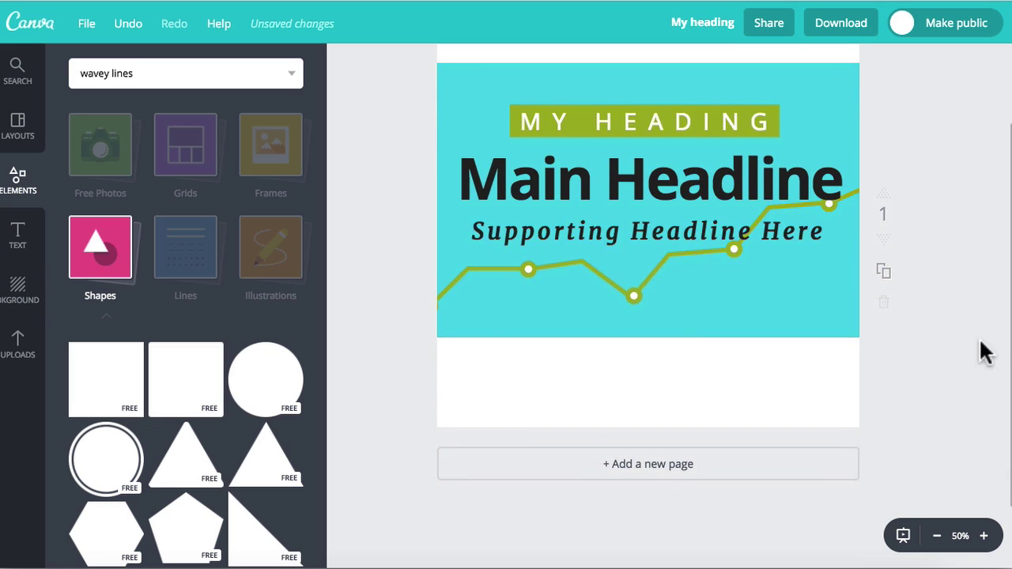
left_click(885, 274)
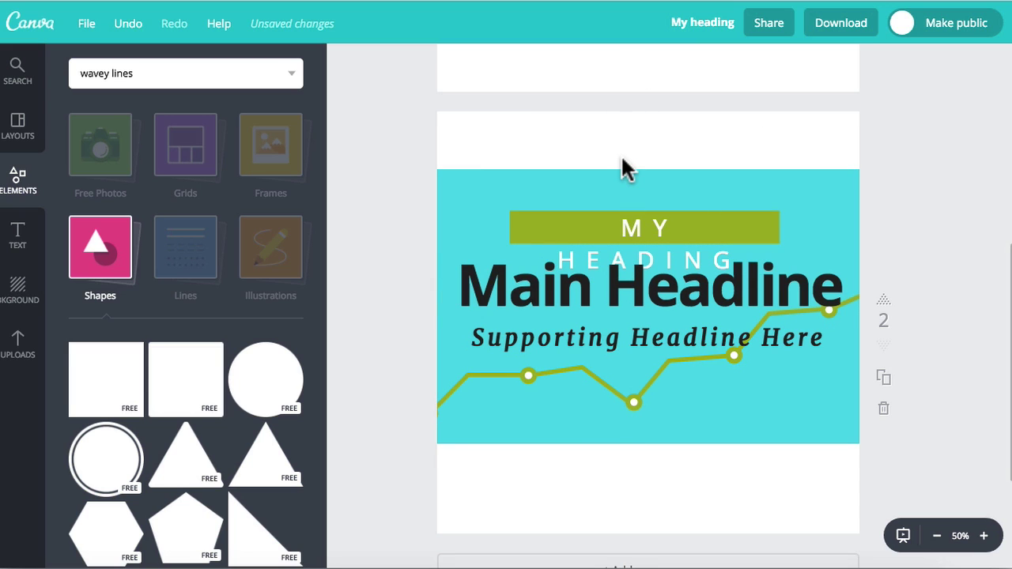
Step: Search the media library for "desk" and add the free photo of eyeglasses on a laptop beside a mouse to page 2
left_click(82, 136)
left_click(101, 156)
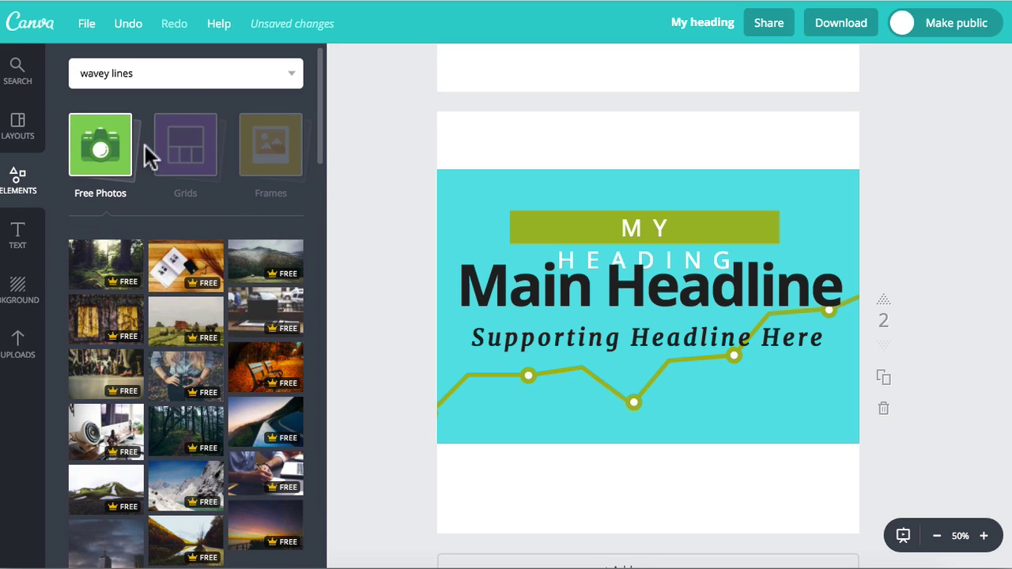
left_click(176, 79)
type("desk")
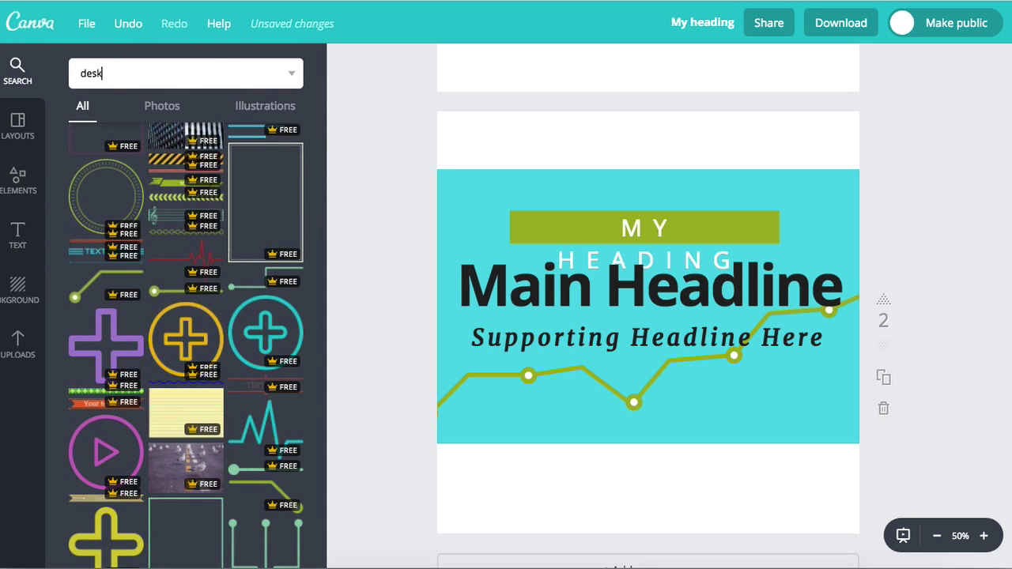
key("Return")
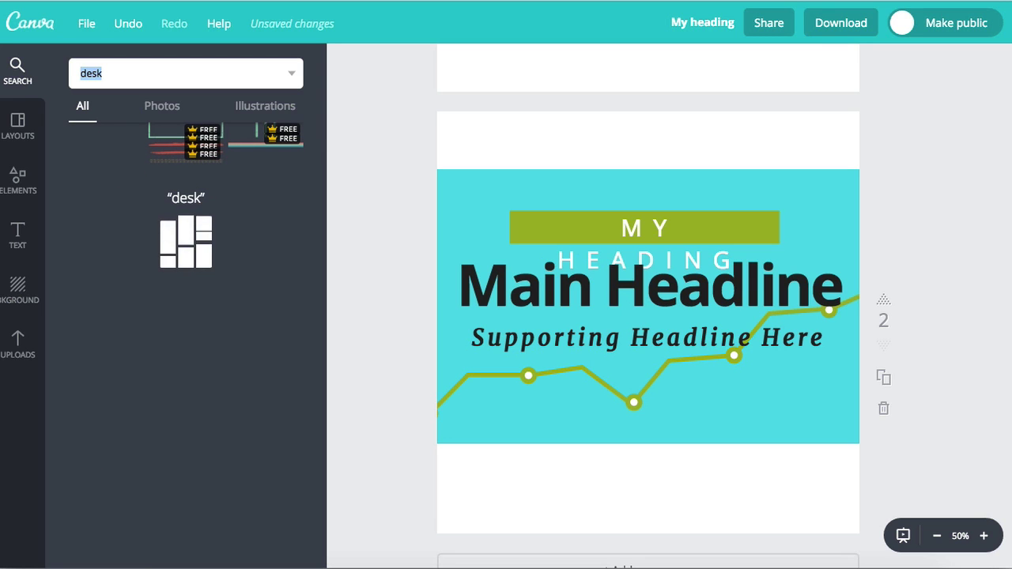
mouse_move(192, 245)
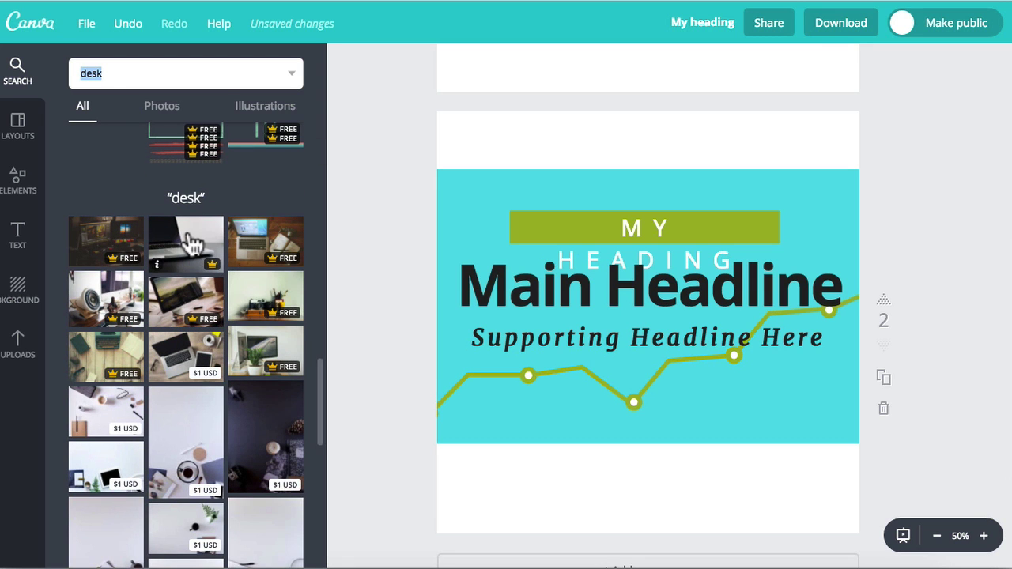
scroll(202, 351, "down", 5)
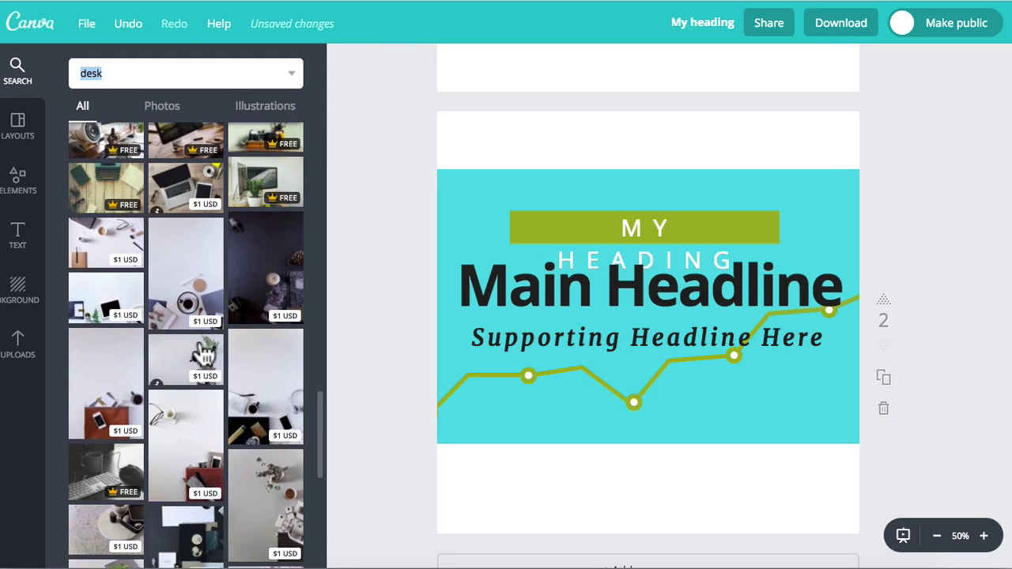
scroll(204, 354, "down", 3)
mouse_move(267, 251)
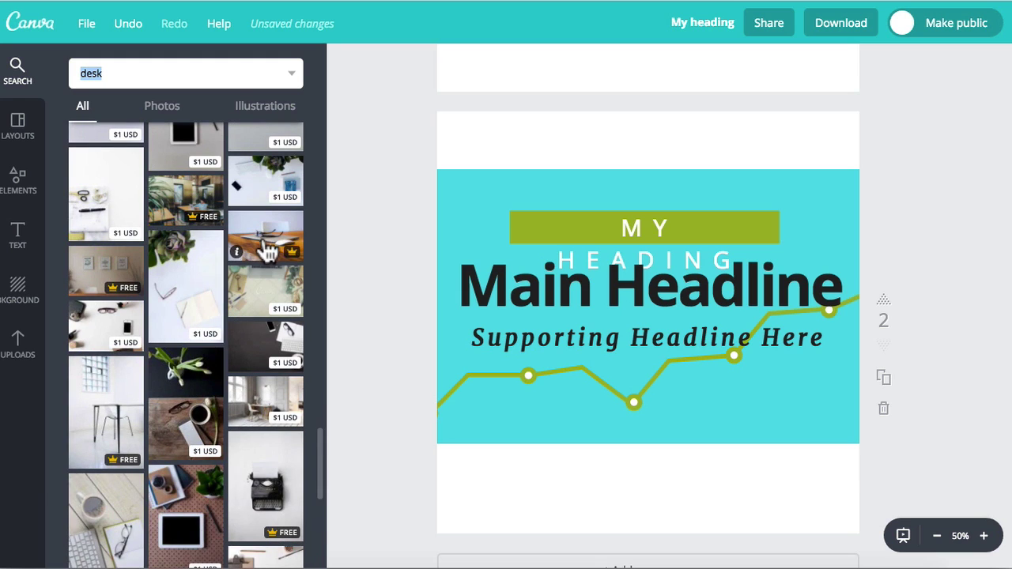
left_click(267, 252)
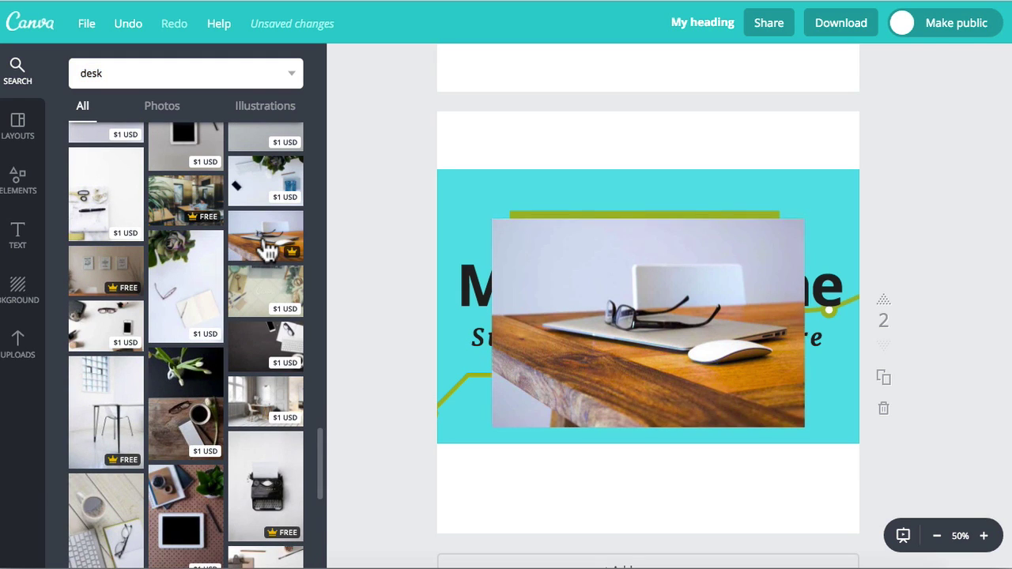
Step: Enlarge the desk photo past both sides of page 2 and position it centred over the turquoise rectangle
left_click_drag(493, 217, 435, 163)
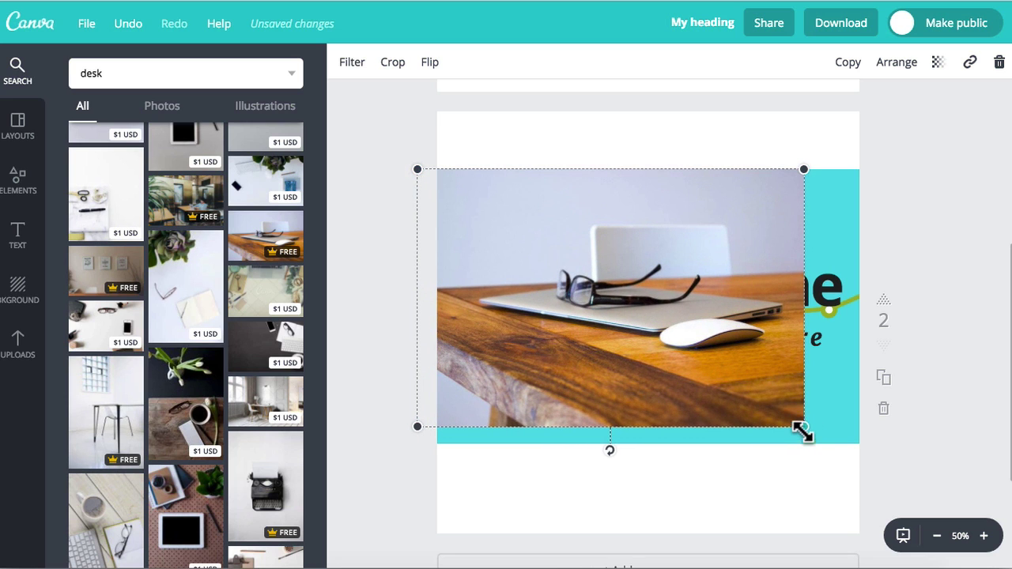
left_click_drag(802, 431, 868, 469)
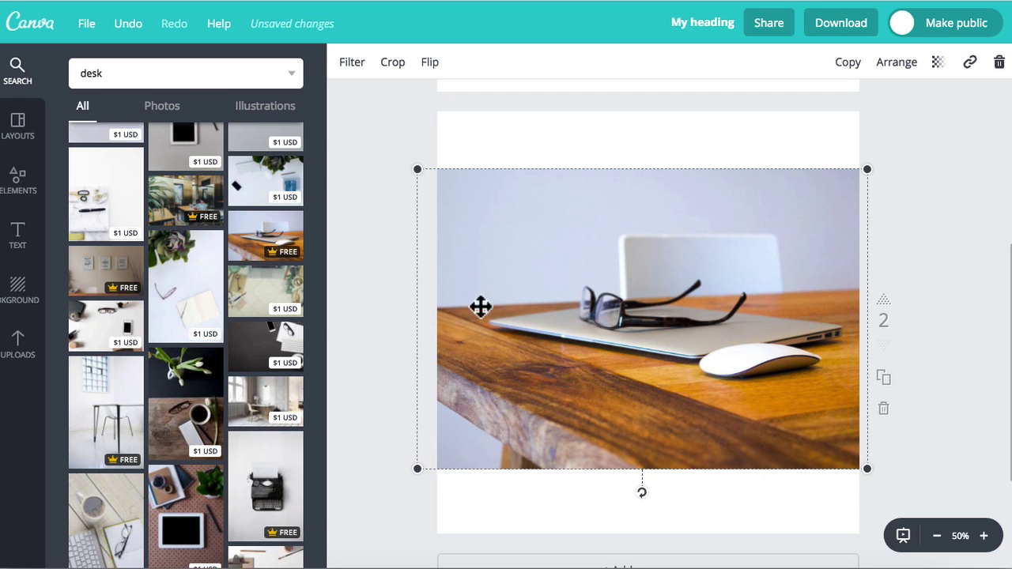
left_click(395, 150)
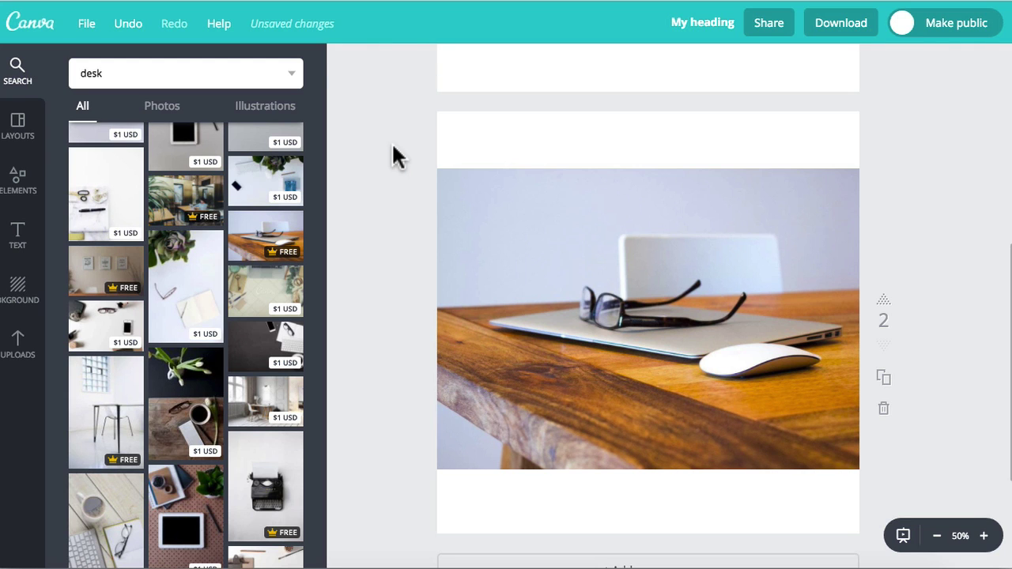
mouse_move(480, 197)
mouse_move(480, 197)
left_mouse_down()
mouse_move(508, 266)
mouse_move(514, 197)
mouse_move(497, 187)
left_mouse_up()
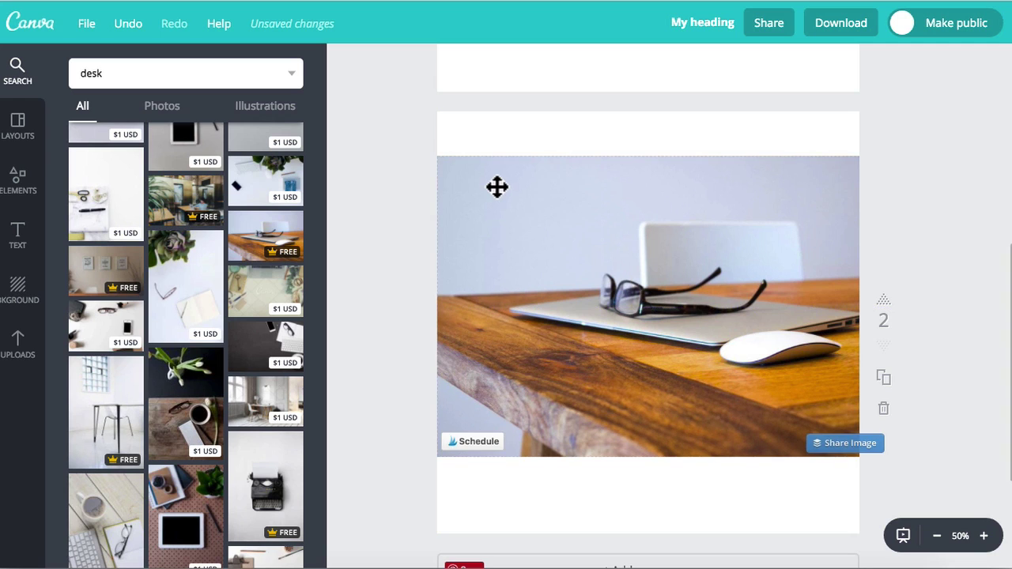
left_click(496, 187)
left_click_drag(653, 199, 640, 196)
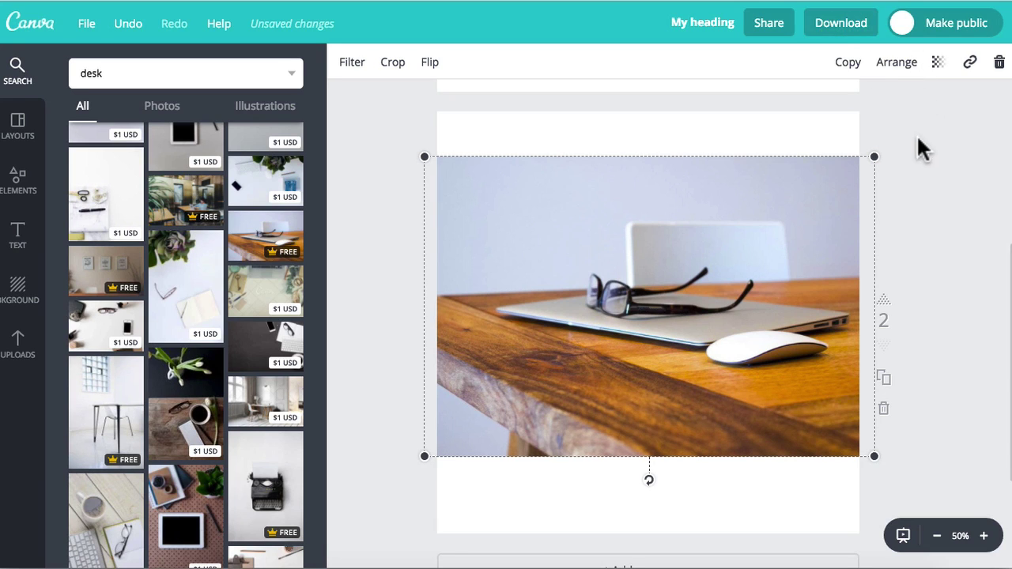
Step: Send the desk photo backward behind the main headline, supporting headline and graph line on page 2
left_click(894, 65)
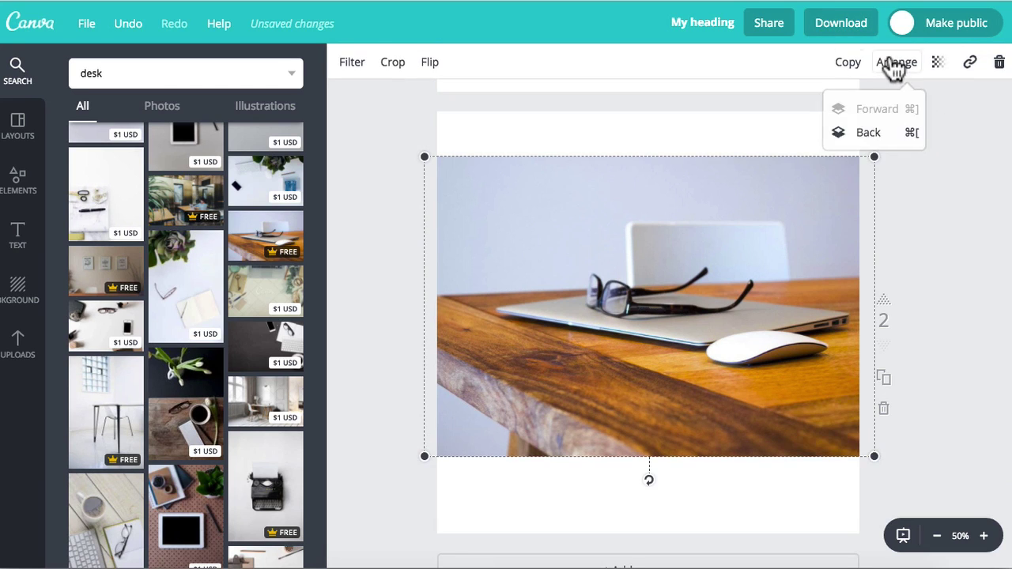
left_click(873, 132)
left_click(872, 133)
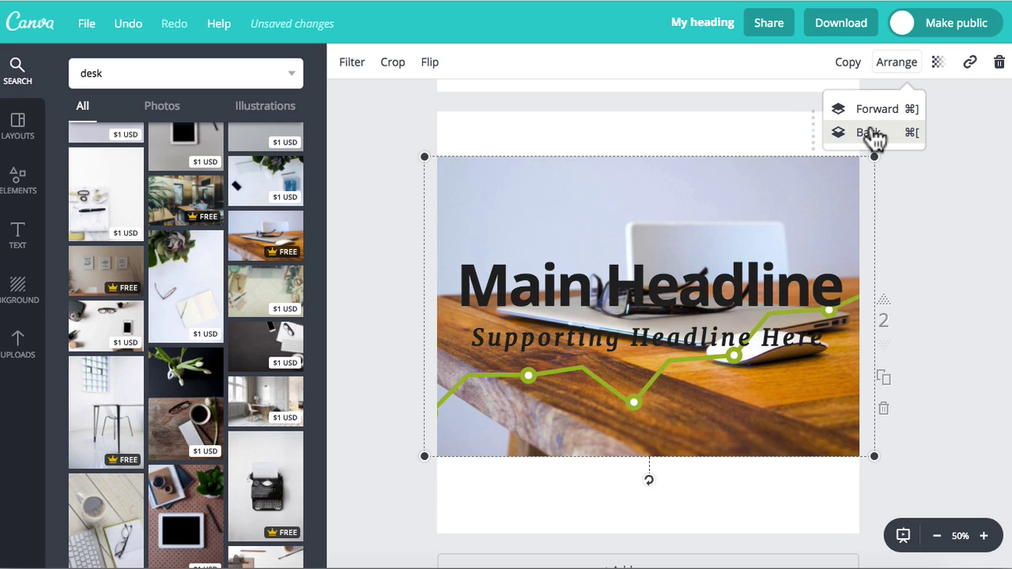
Step: Send the desk photo on page 2 behind all the other elements of the design
left_click(873, 133)
left_click(873, 133)
left_click(872, 133)
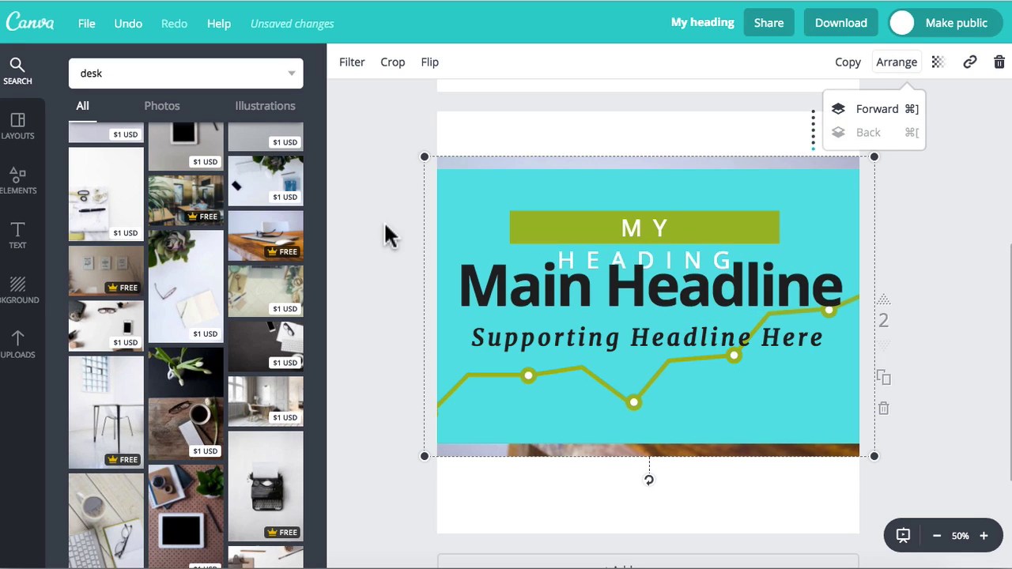
left_click(968, 416)
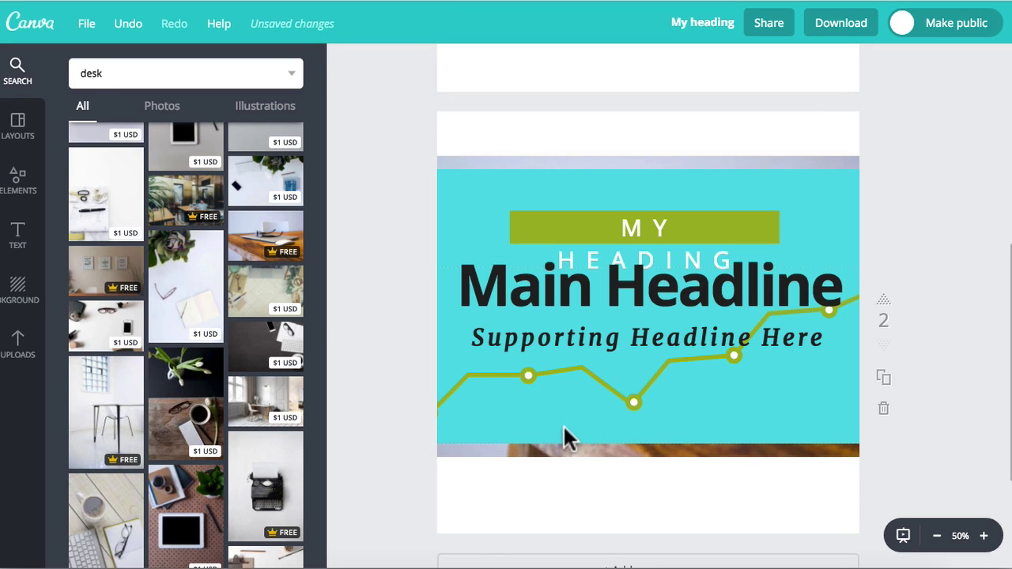
Step: Stretch the turquoise rectangle vertically to cover the whole desk photo and make it semi-transparent so the photo shows through
left_click(467, 200)
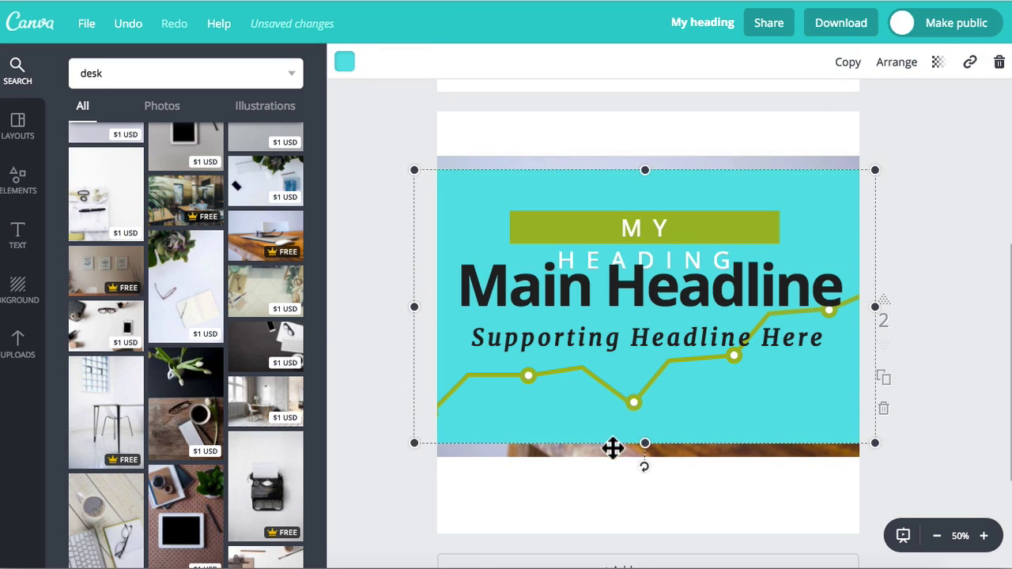
left_click_drag(646, 447, 645, 464)
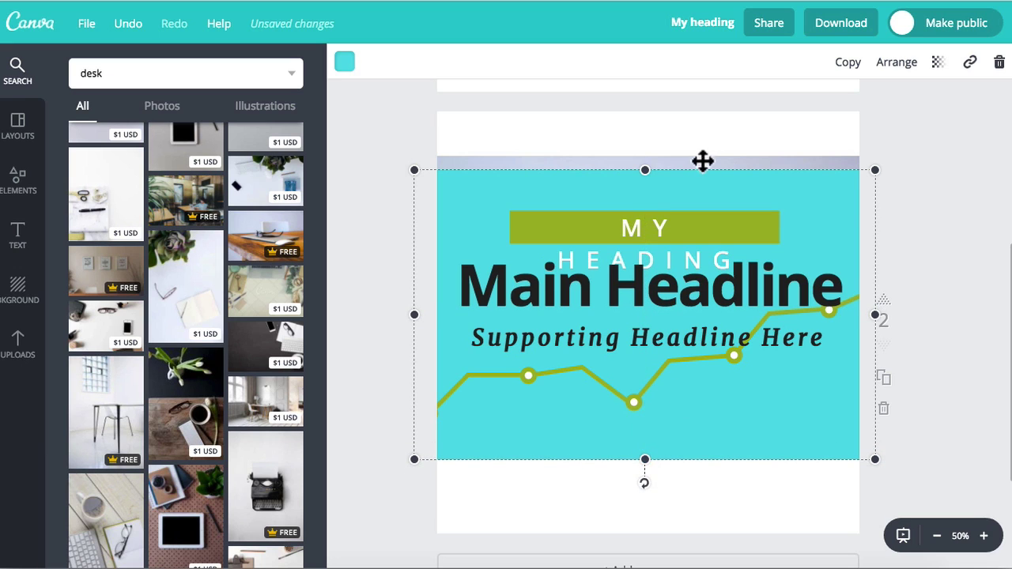
left_click_drag(645, 170, 642, 155)
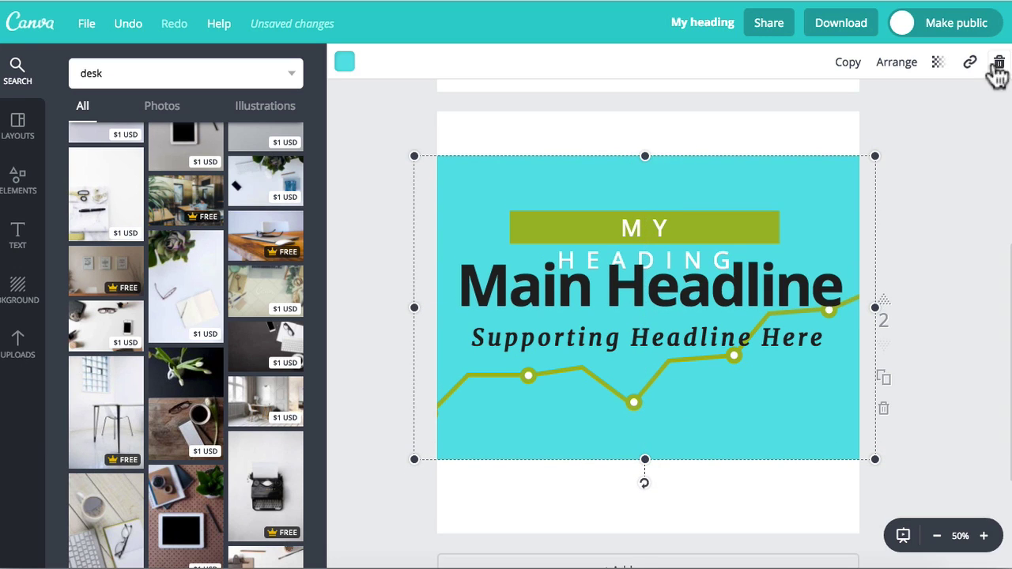
left_click(937, 62)
left_click_drag(911, 110, 875, 119)
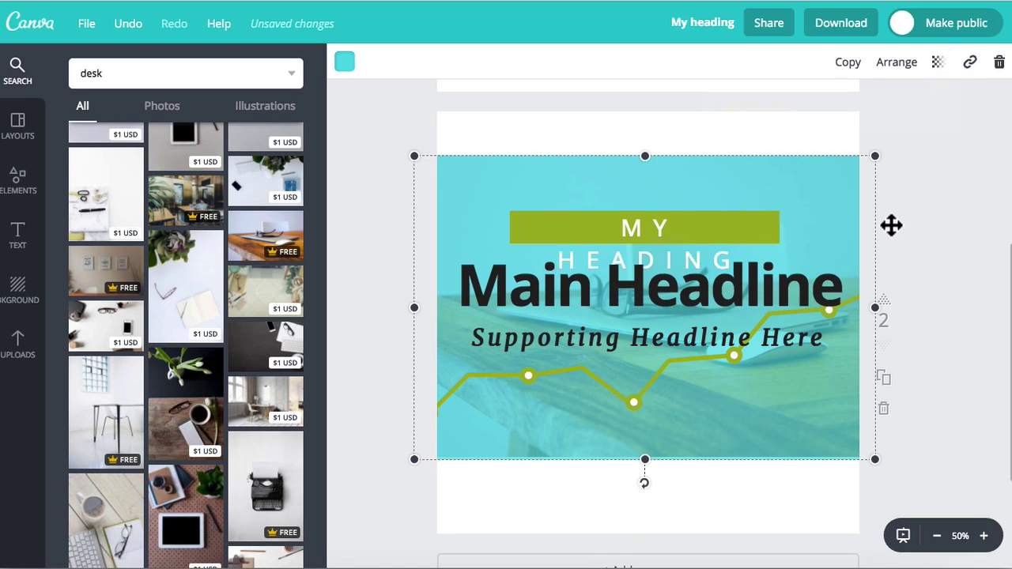
Step: Widen the "MY HEADING" text box on page 2 so the heading fits on a single line
scroll(892, 224, "down", 3)
scroll(892, 224, "up", 4)
left_click(650, 277)
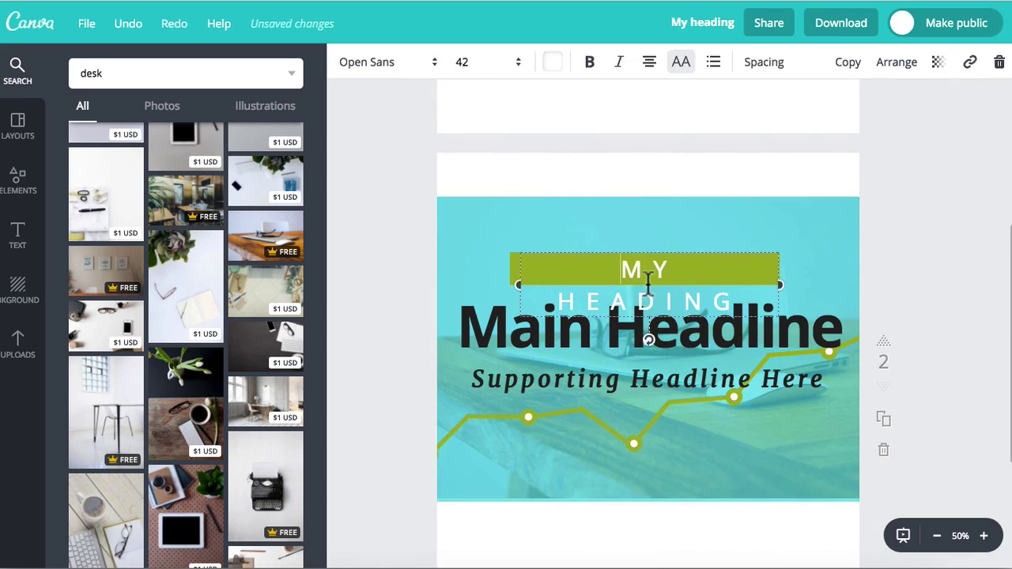
left_click_drag(521, 290, 515, 287)
left_click(410, 273)
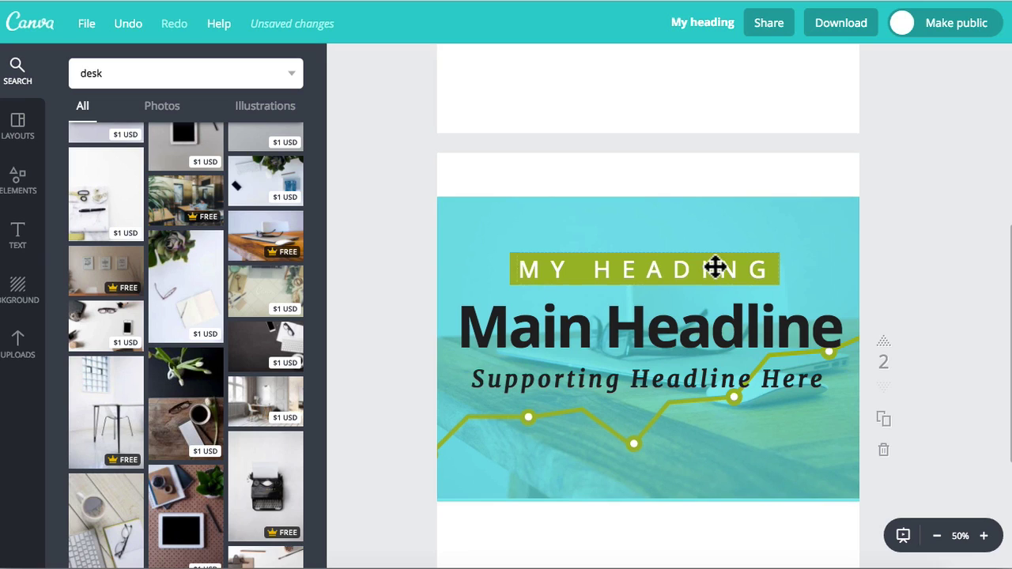
Step: Nudge the "MY HEADING" text horizontally in small steps to centre it within the green bar
left_click(704, 268)
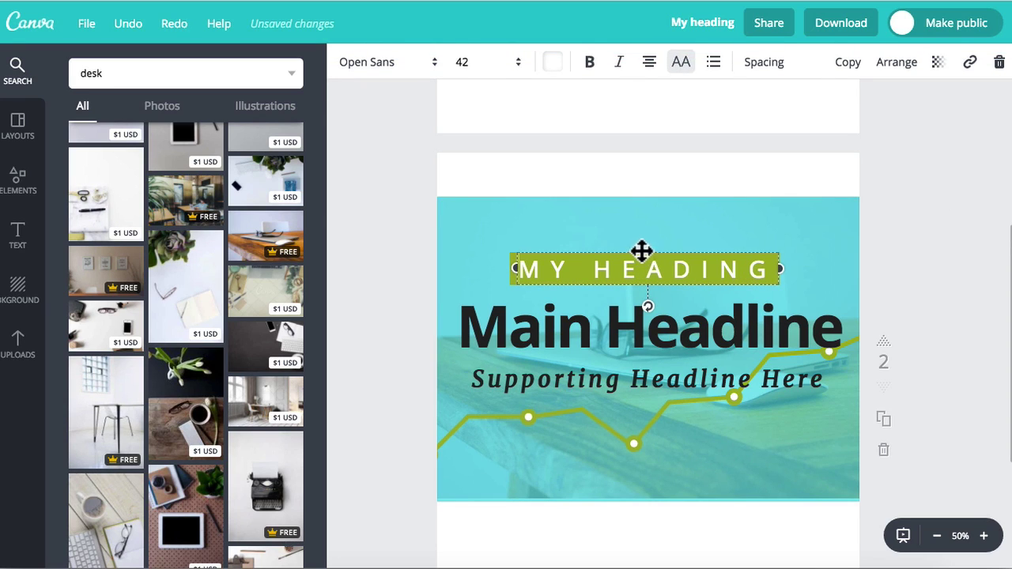
key("Right")
key("Right")
key("Right")
key("Right")
key("Right")
key("Right")
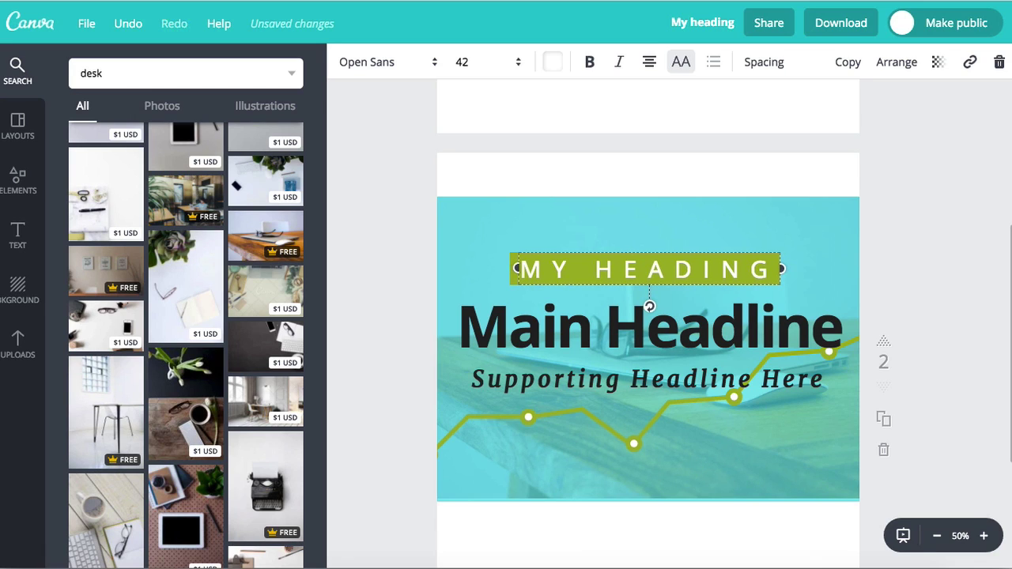
key("Left")
key("Left")
key("Left")
key("Left")
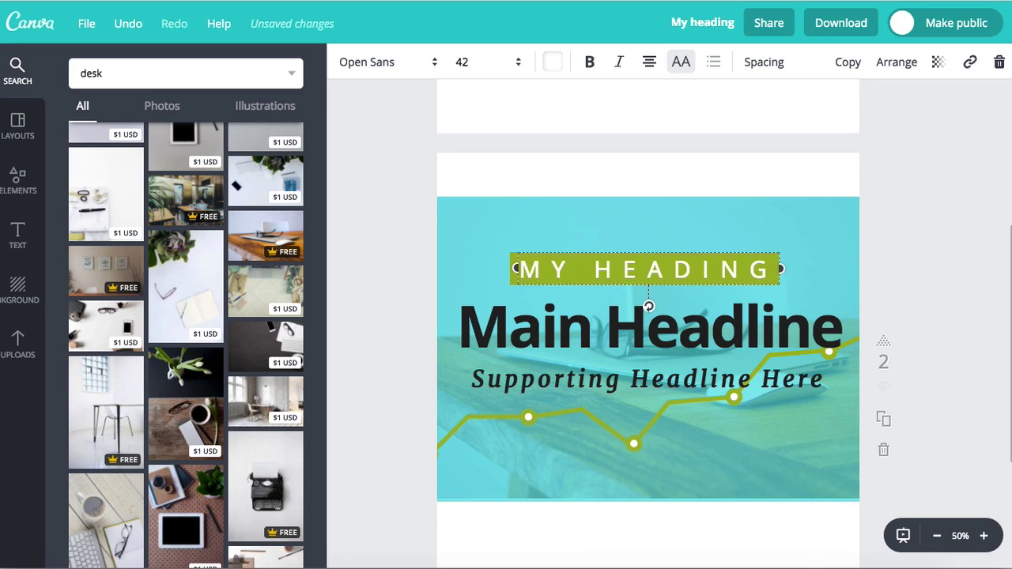
key("Left")
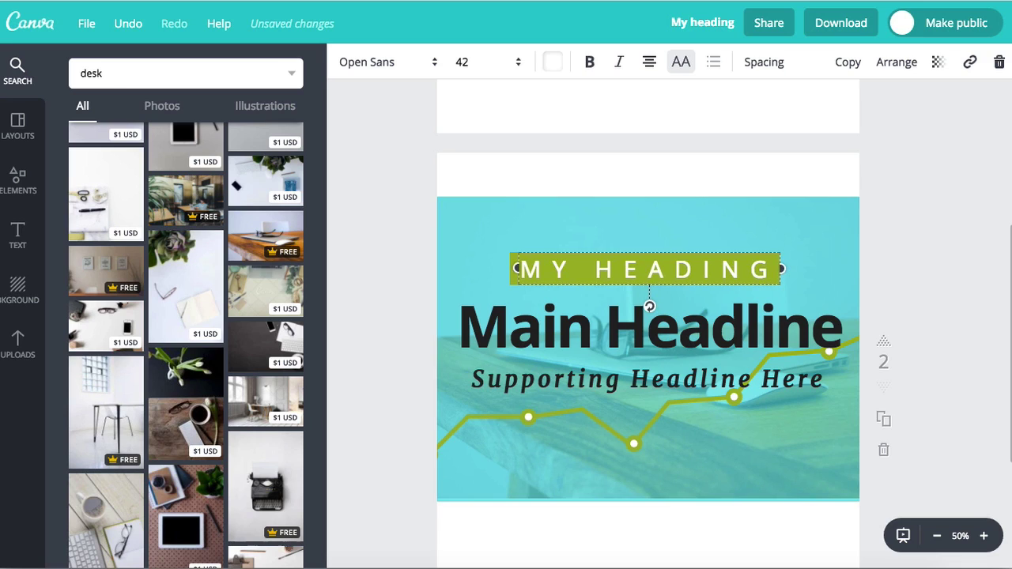
key("Right")
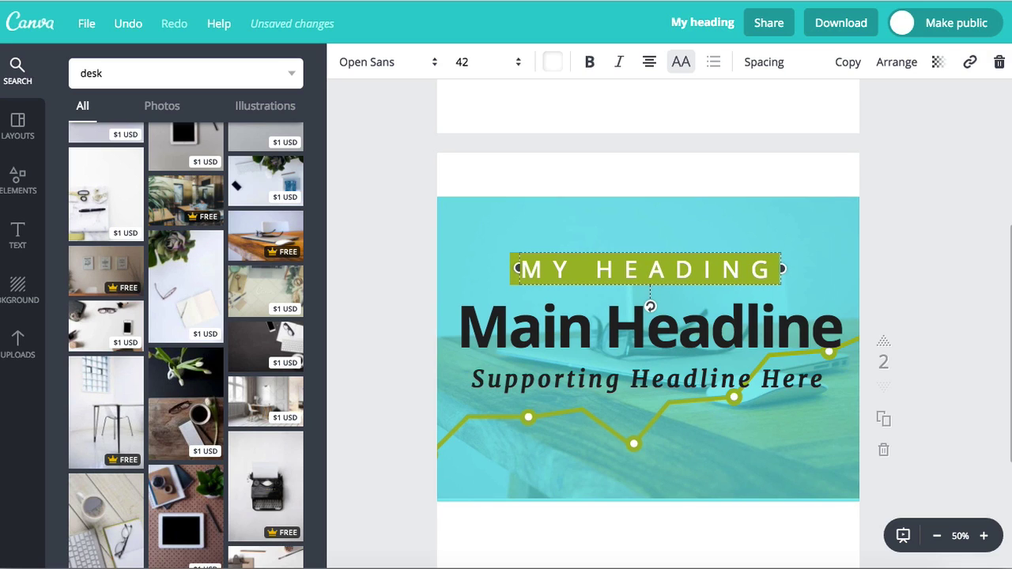
left_click(917, 179)
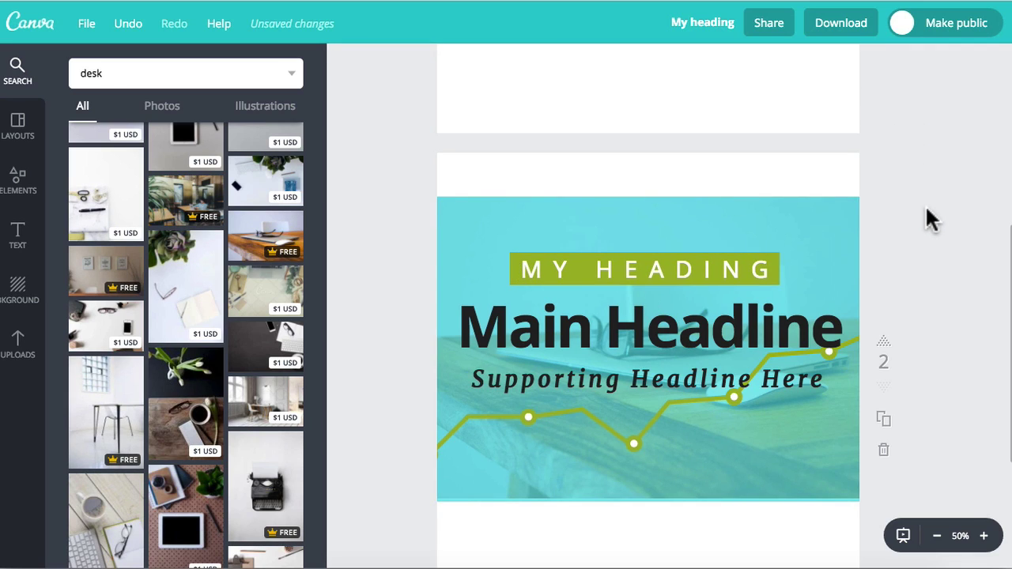
Step: Examine the post header graphics on the CoSchedule blog as references, and compare the two pages of the Canva design
scroll(938, 285, "down", 1)
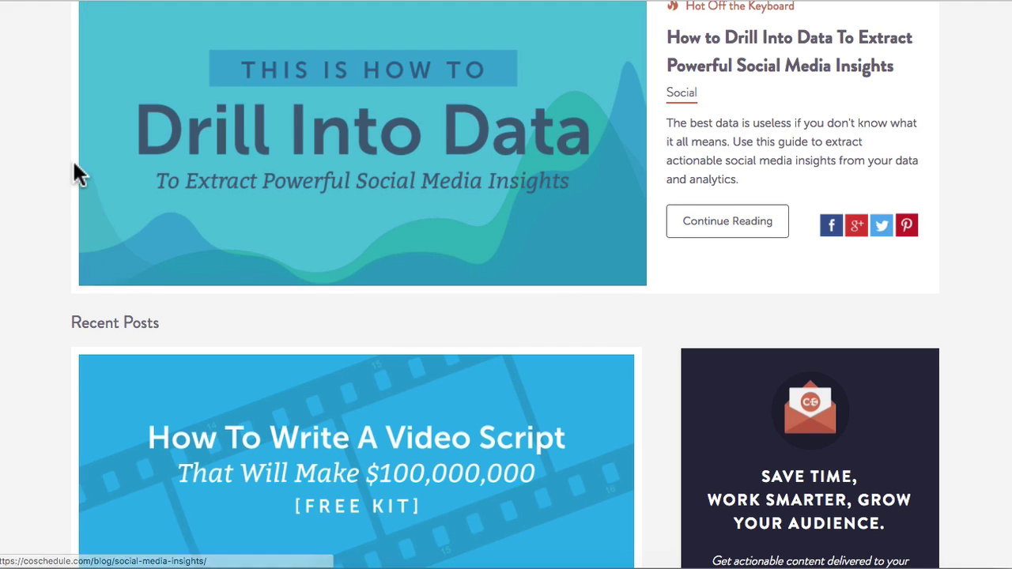
scroll(72, 170, "down", 5)
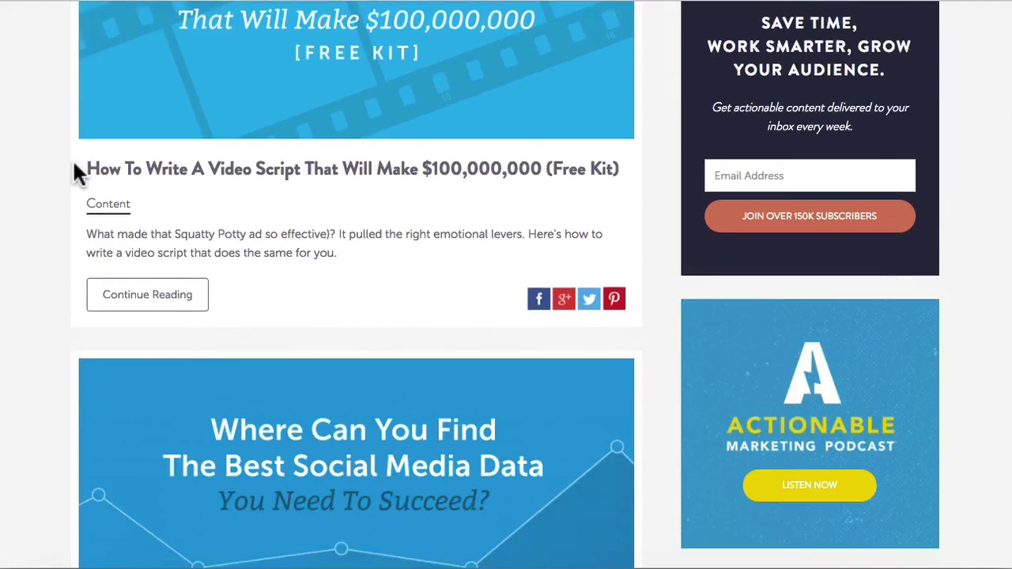
scroll(56, 204, "down", 10)
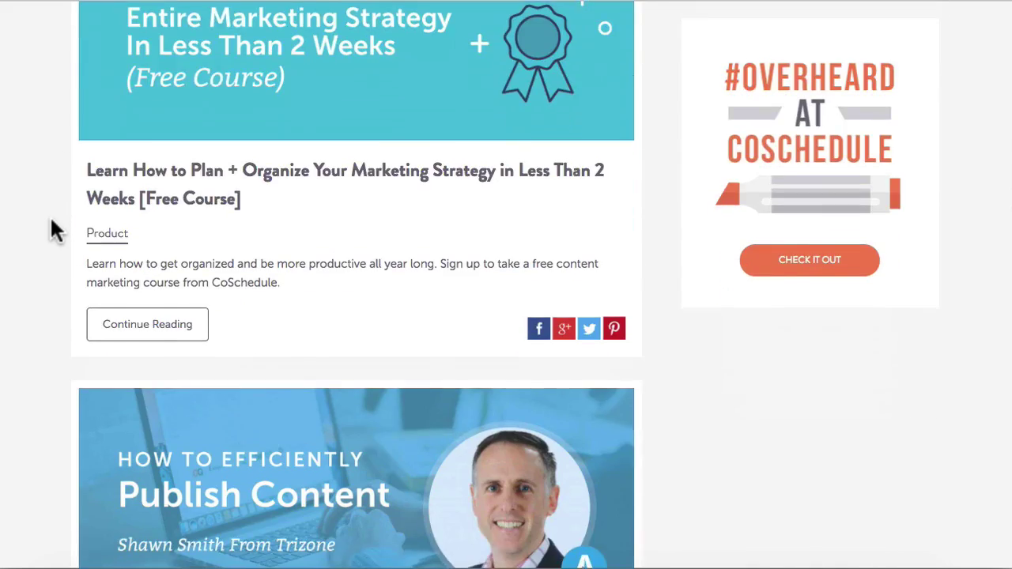
scroll(55, 230, "down", 3)
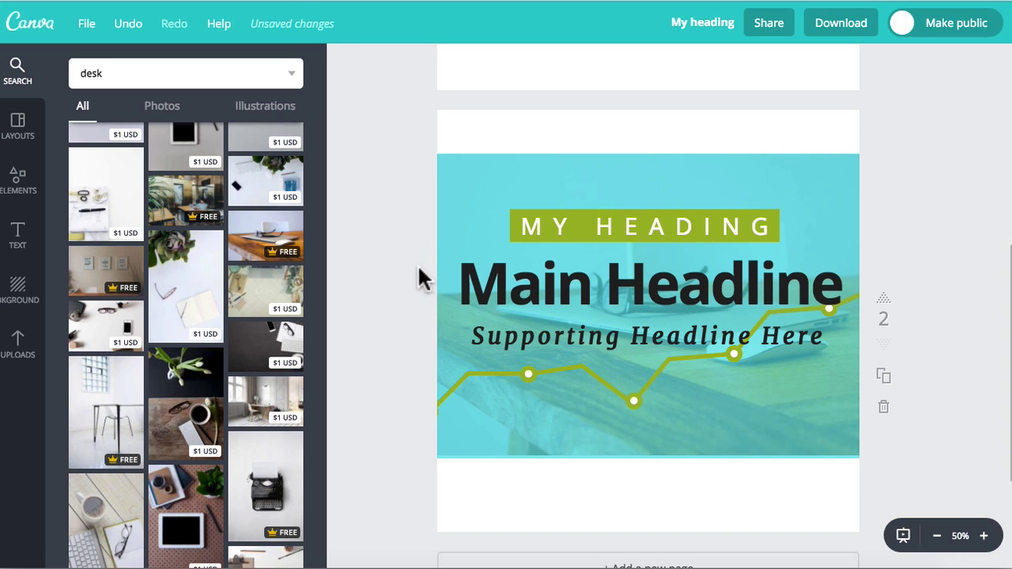
scroll(418, 276, "up", 1)
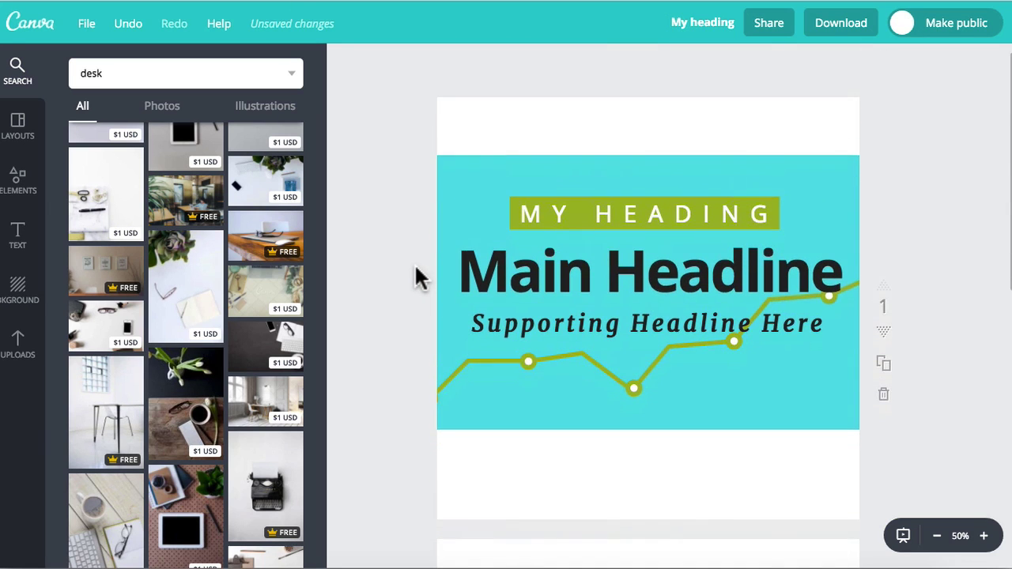
scroll(418, 277, "down", 5)
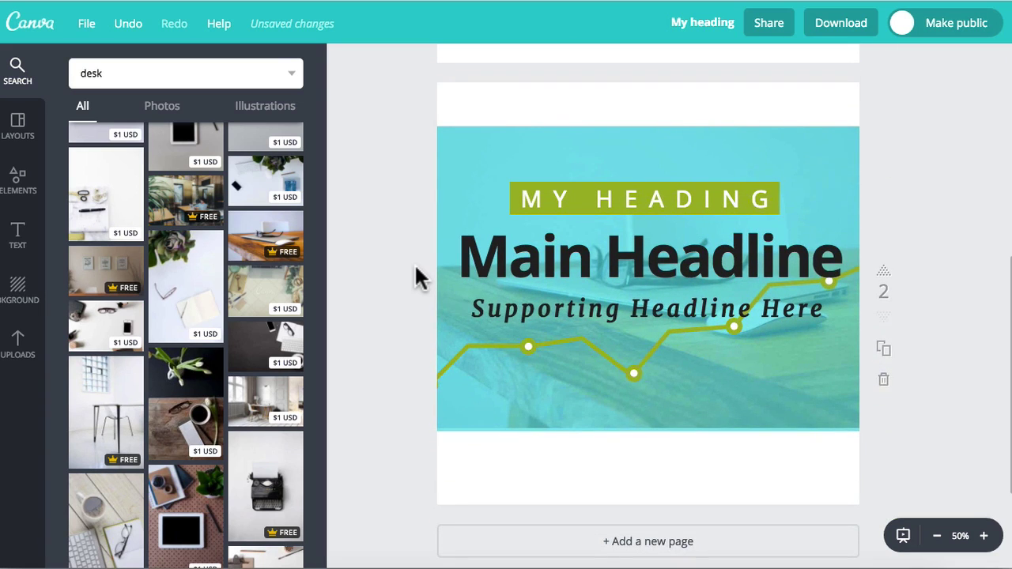
Step: Try white as the text colour of "Main Headline" on page 2 and undo the change
left_click(542, 255)
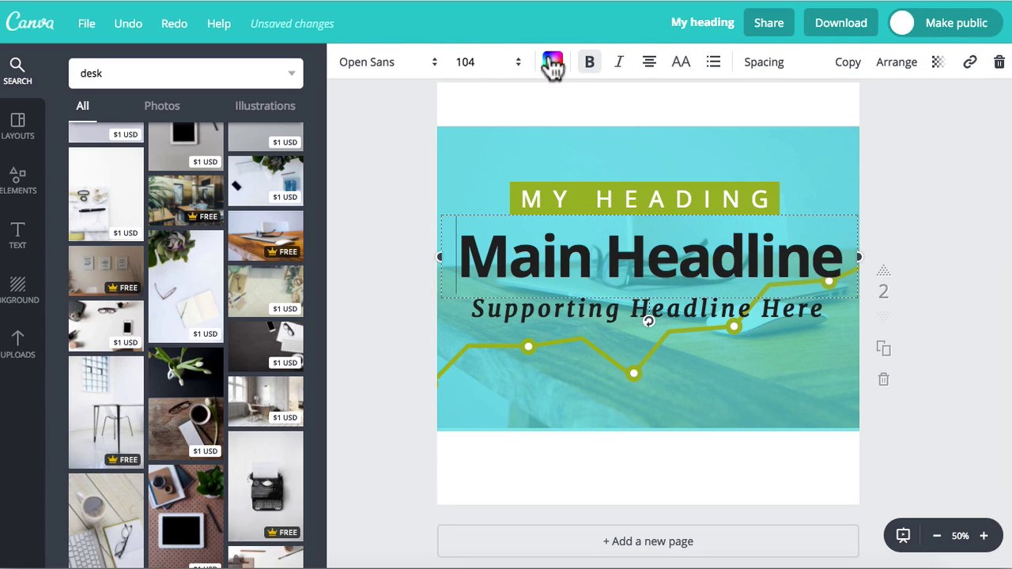
left_click(552, 63)
left_click(689, 306)
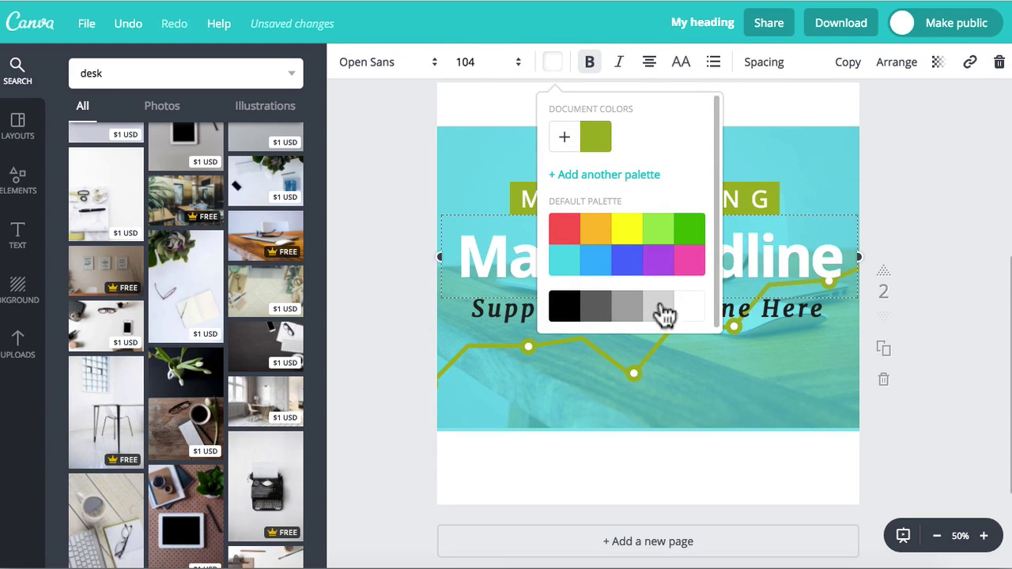
left_click(374, 298)
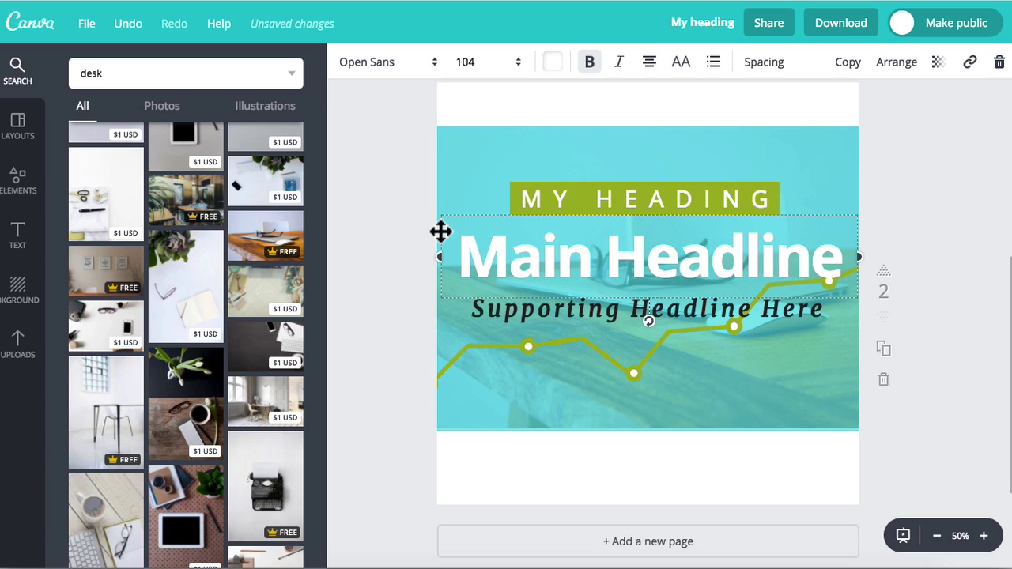
key("ctrl+z")
Step: Try turquoise and red from the default palette as the text colour of "Supporting Headline Here"
left_click(528, 314)
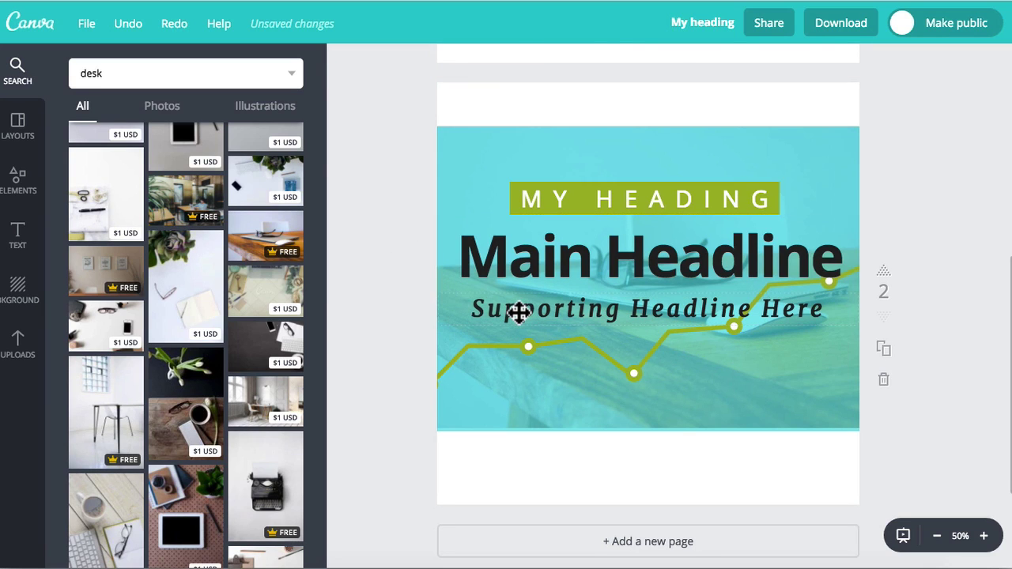
left_click(518, 311)
left_click(552, 64)
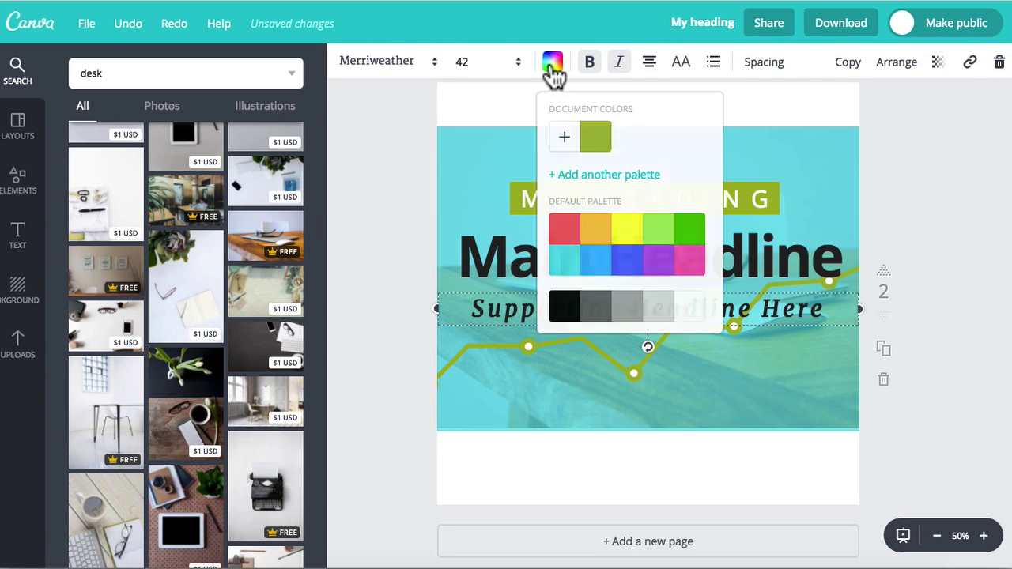
left_click(598, 150)
left_click(558, 267)
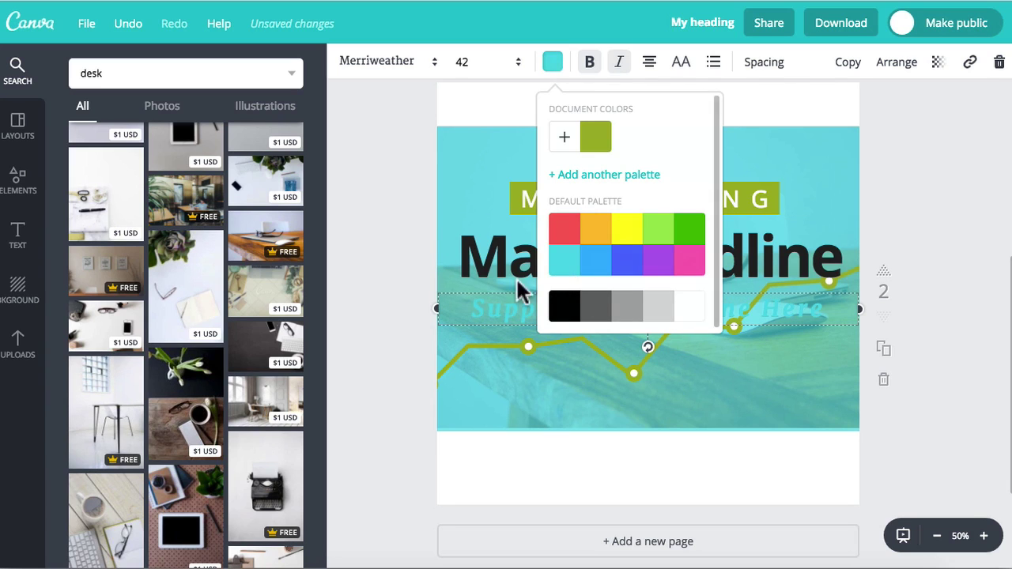
left_click(415, 260)
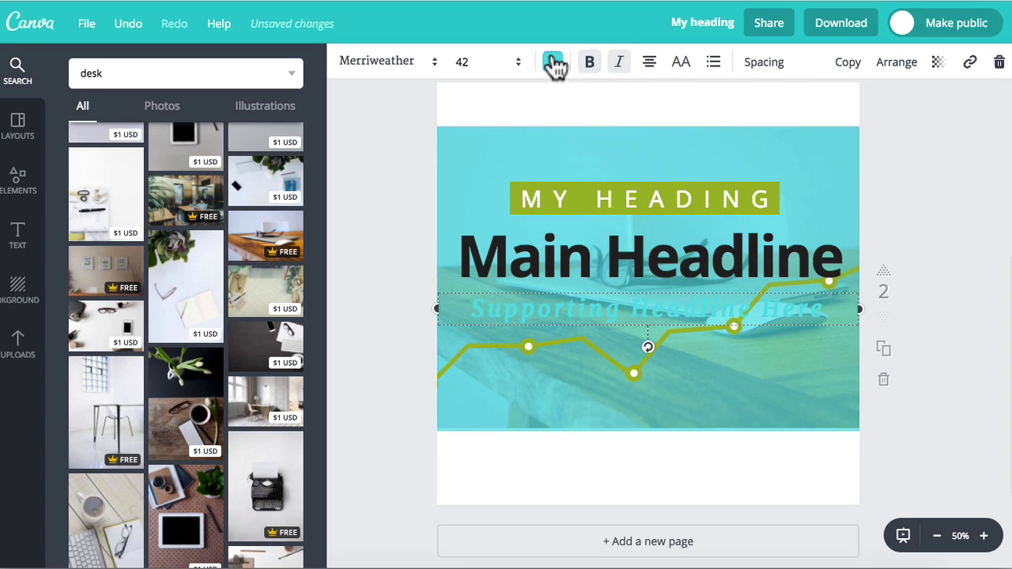
left_click(553, 62)
left_click(562, 229)
left_click(398, 282)
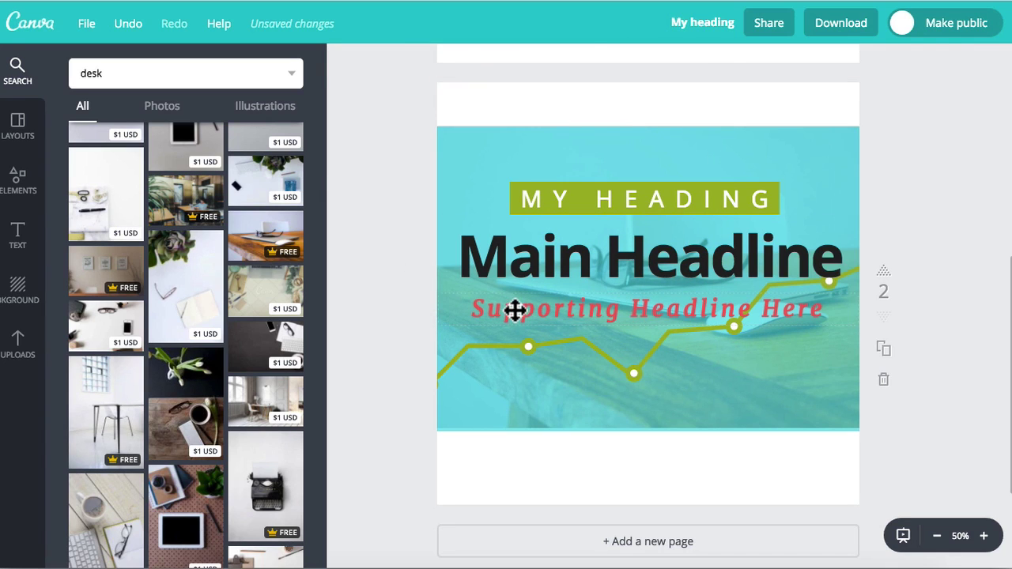
Step: Set the text colour of "Supporting Headline Here" to black from the default palette
left_click(552, 62)
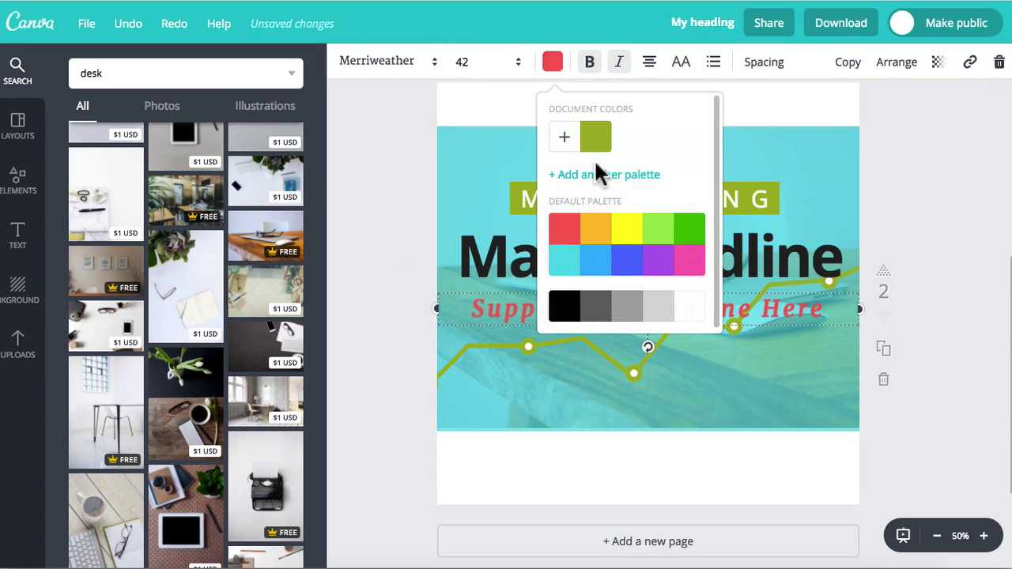
left_click(565, 309)
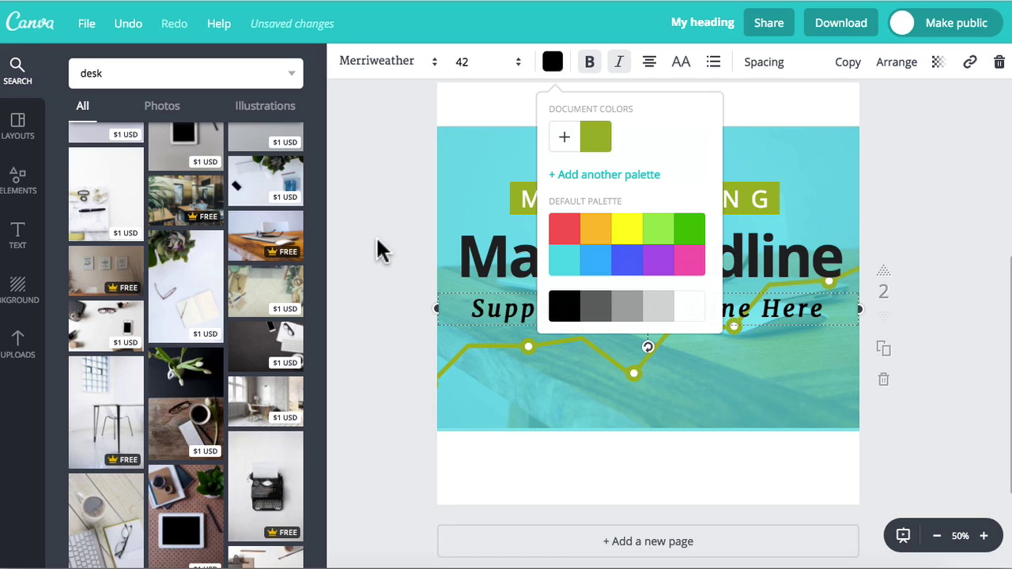
left_click(377, 249)
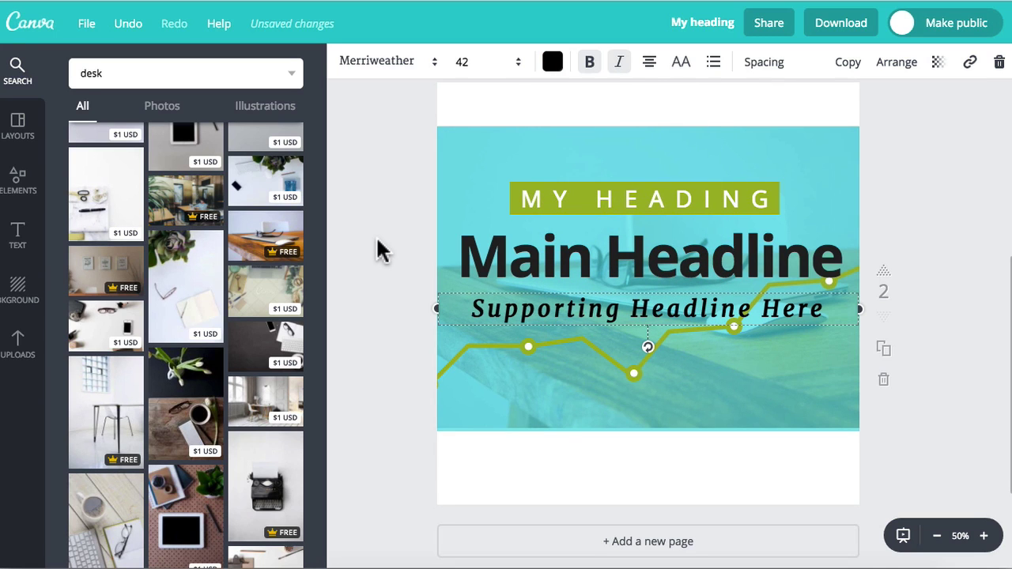
left_click(378, 249)
scroll(377, 249, "up", 2)
scroll(376, 240, "up", 3)
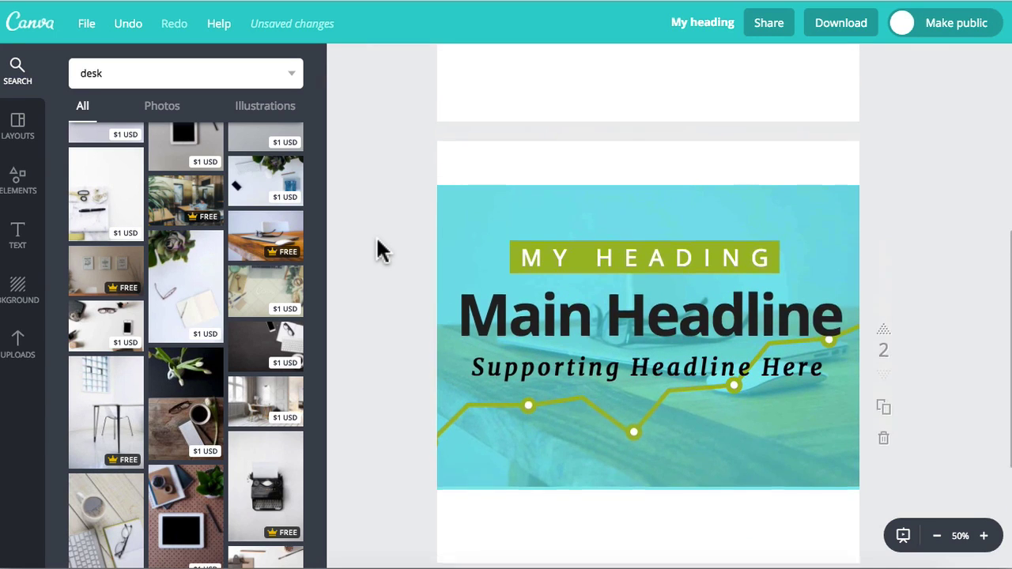
scroll(377, 250, "down", 3)
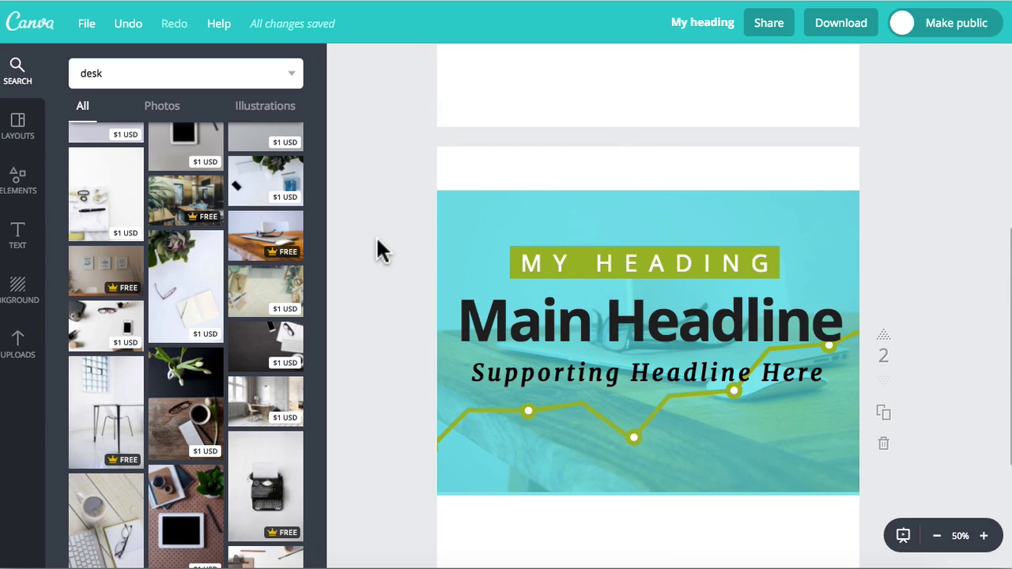
scroll(377, 250, "down", 2)
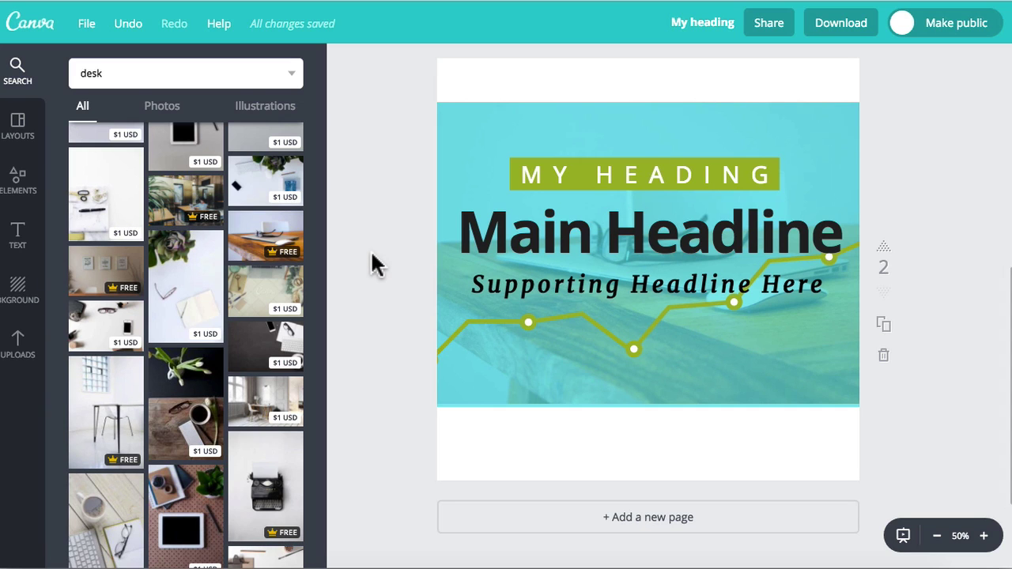
scroll(385, 276, "down", 1)
scroll(384, 276, "up", 2)
scroll(387, 277, "down", 1)
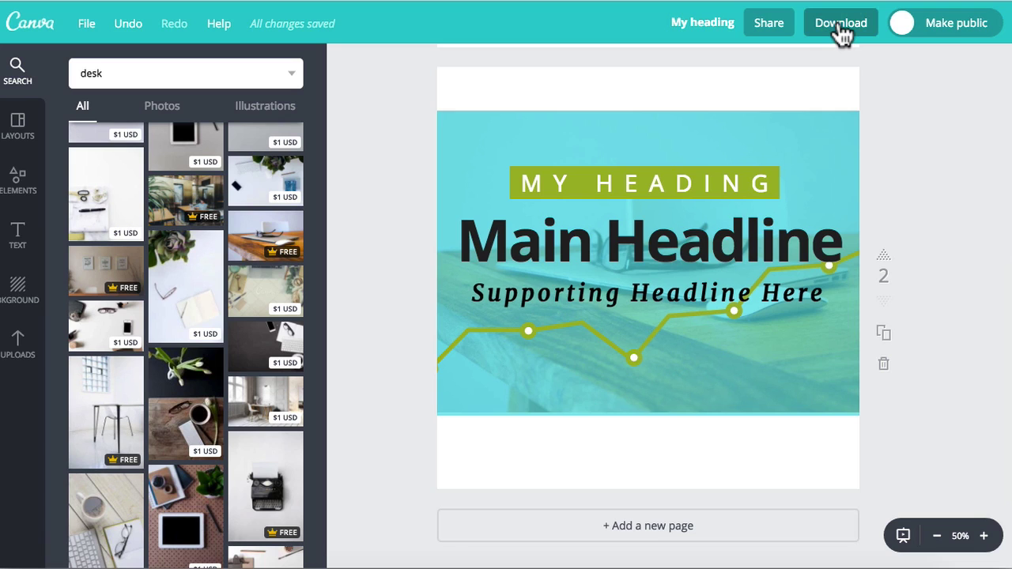
Step: Set up a download of only page 2 of the design, with PNG (Recommended) as the file type
scroll(878, 204, "up", 5)
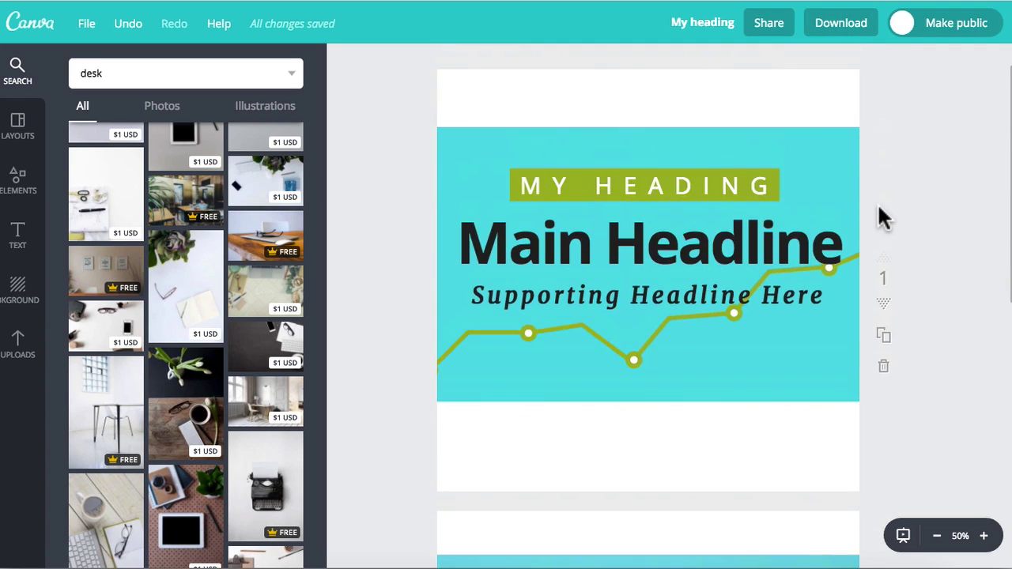
scroll(878, 203, "down", 3)
scroll(878, 203, "down", 2)
scroll(878, 203, "up", 5)
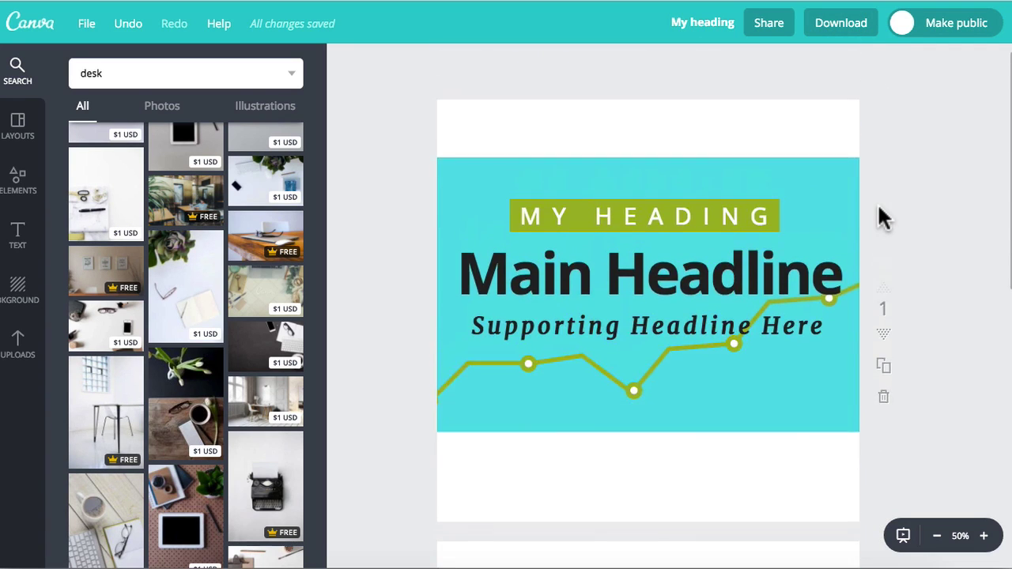
scroll(878, 203, "down", 3)
scroll(878, 203, "down", 2)
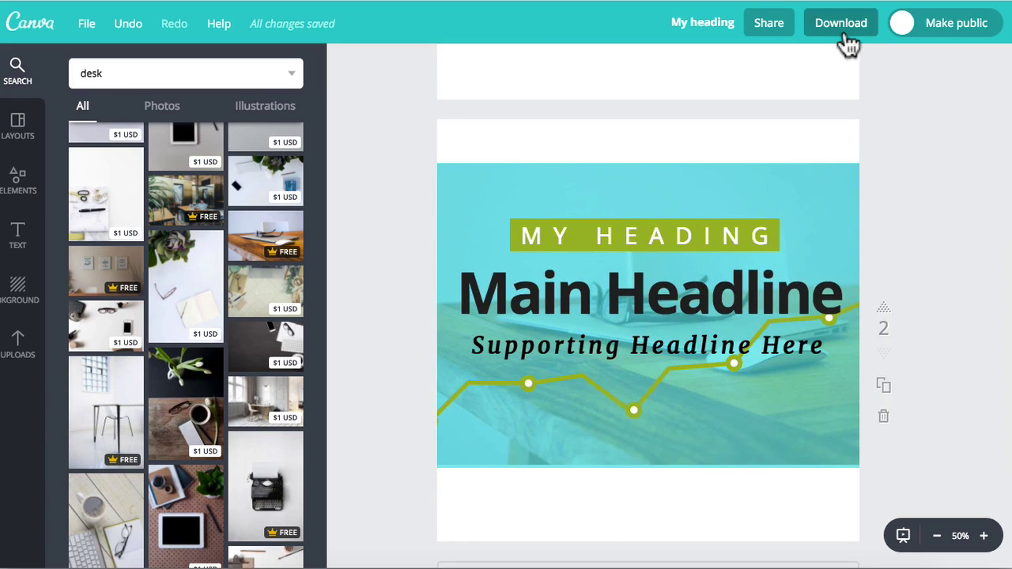
left_click(842, 24)
left_click(795, 291)
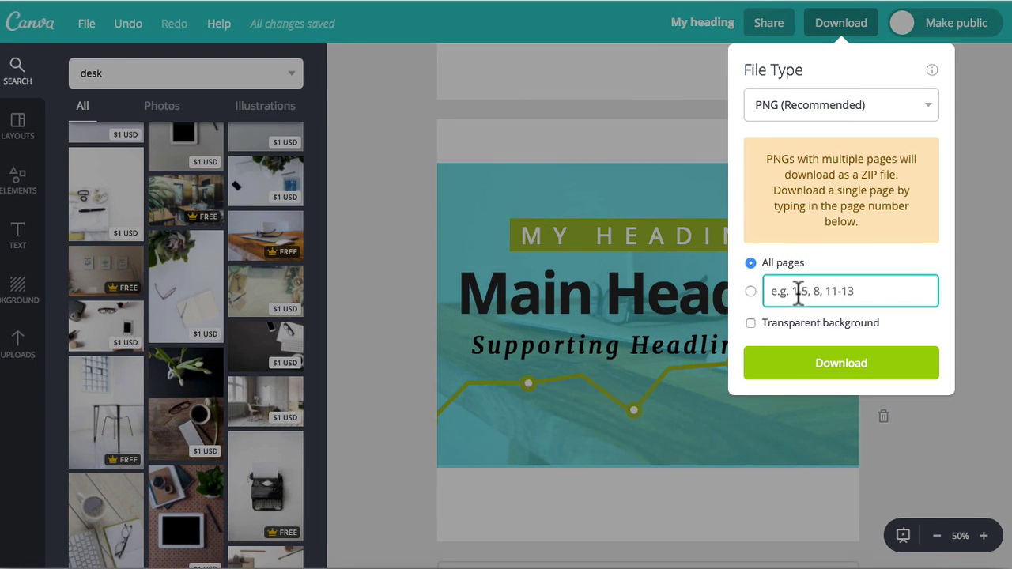
type("2")
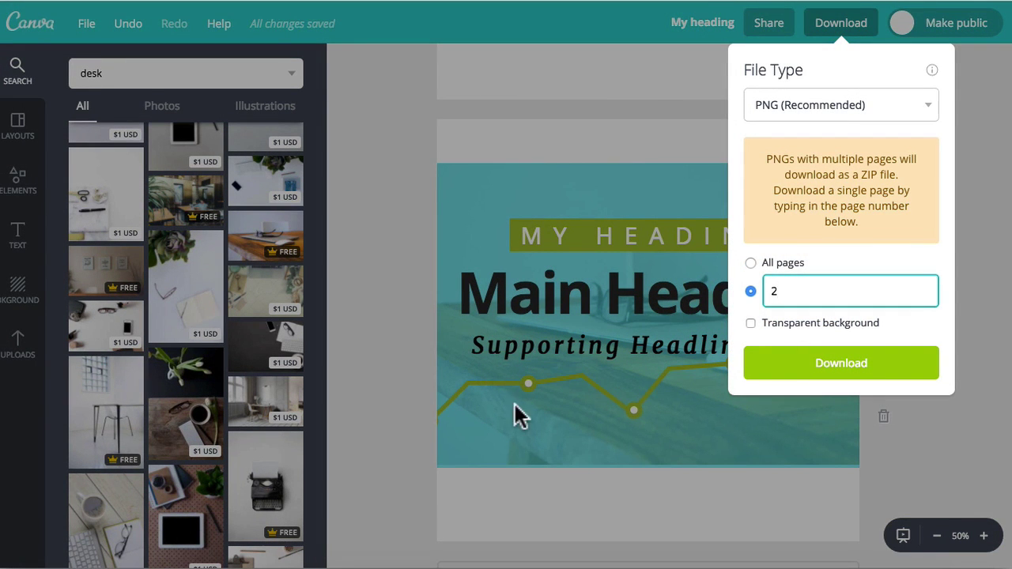
left_click(835, 101)
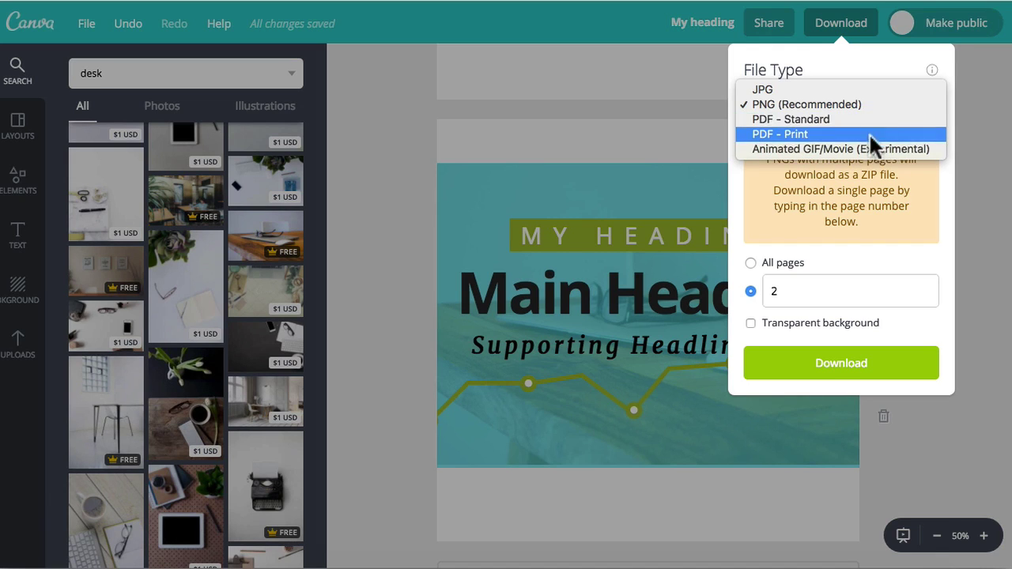
left_click(830, 104)
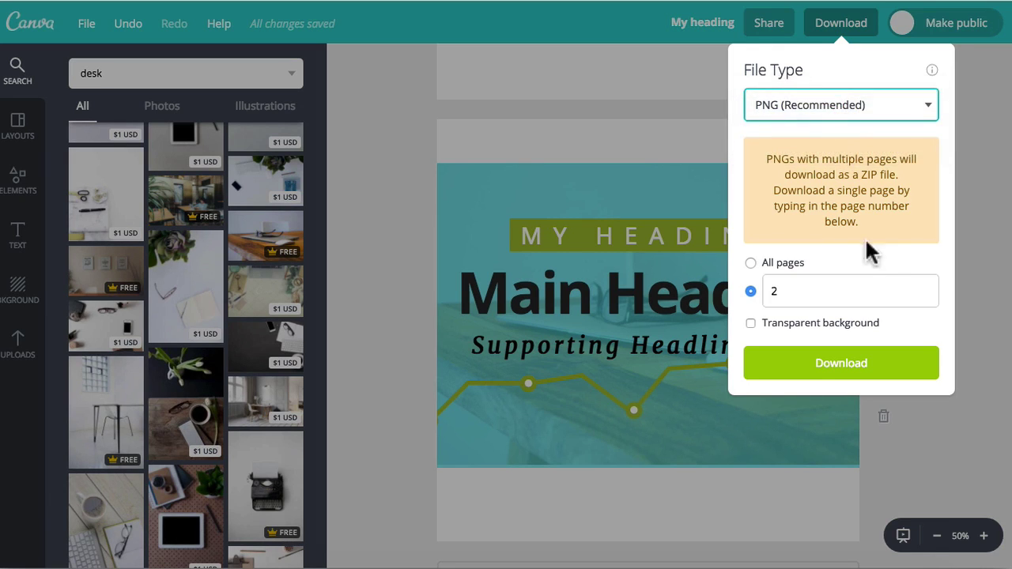
Step: Try to download page 2 alone as a PNG, cancel saving the file and close the download notice
left_click(751, 324)
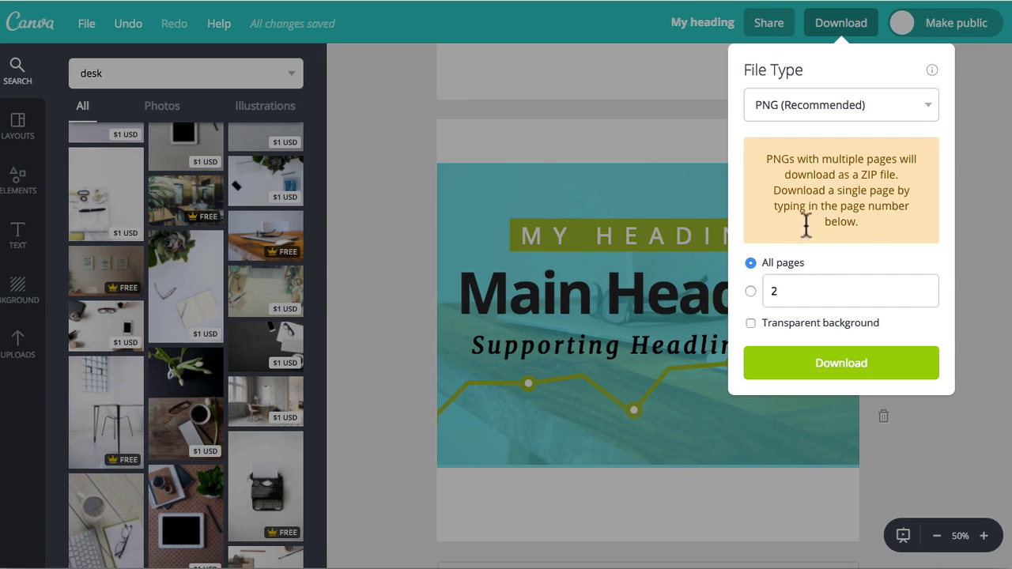
left_click(752, 293)
left_click(809, 363)
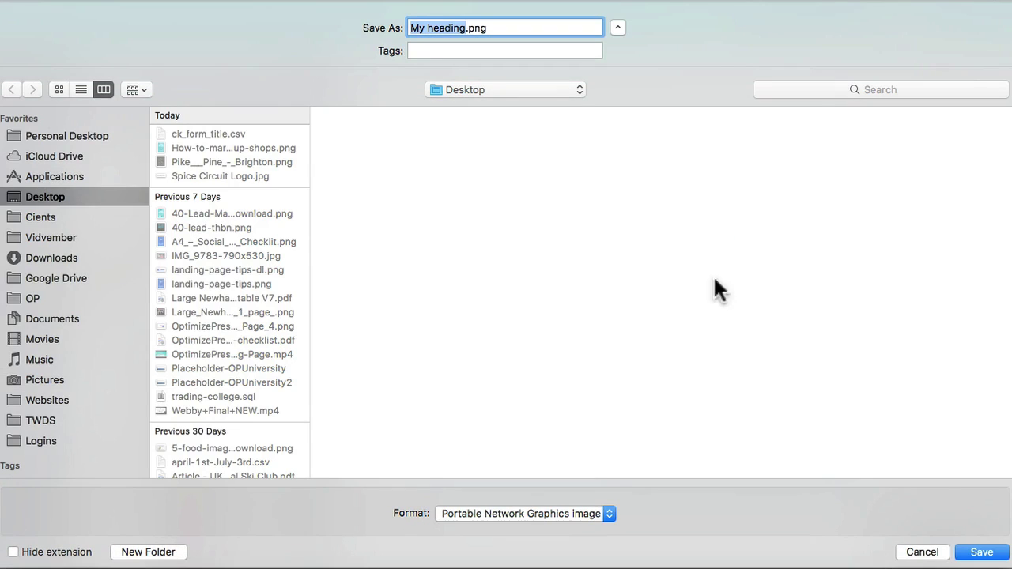
left_click(917, 551)
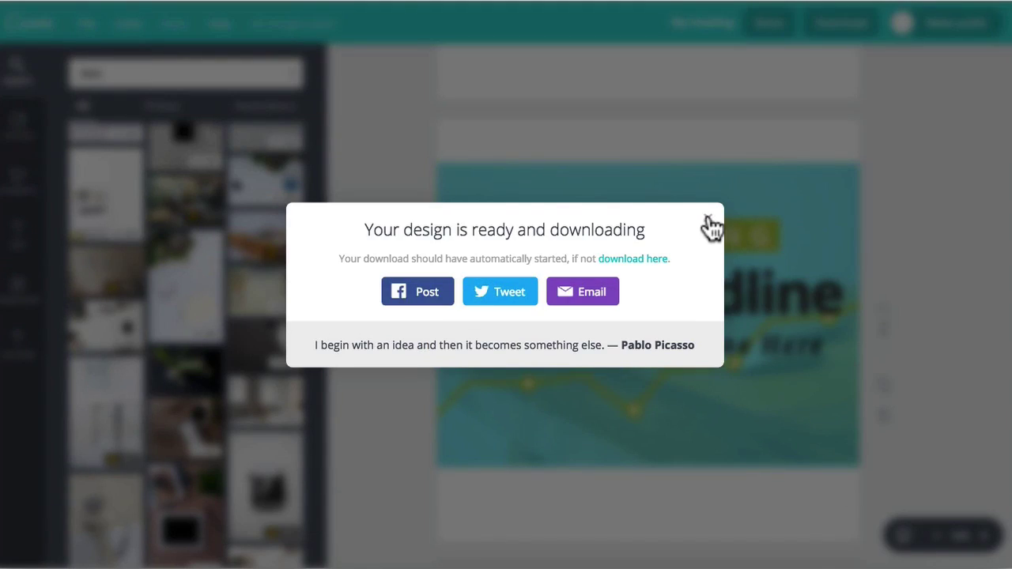
left_click(709, 224)
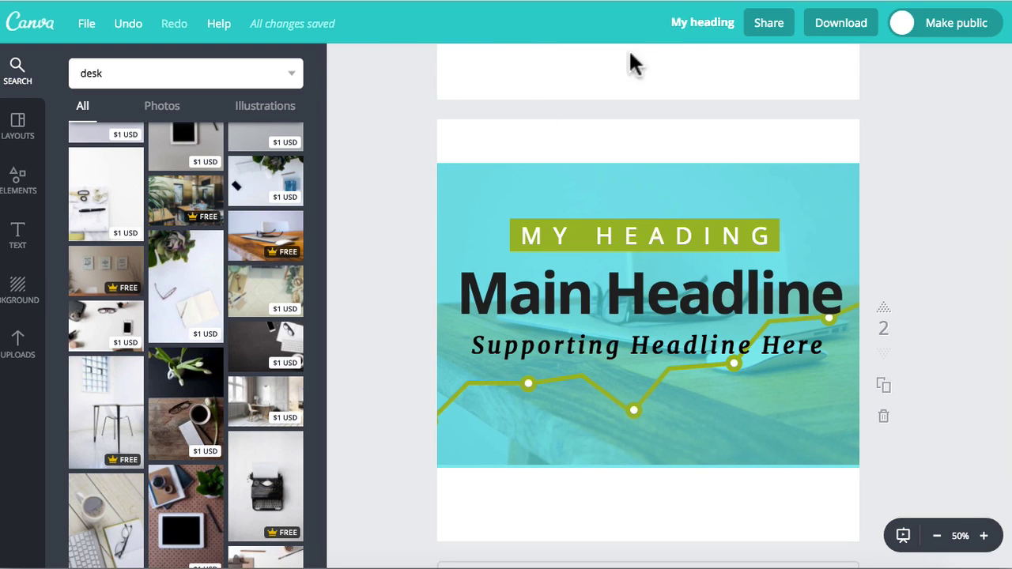
left_click(701, 24)
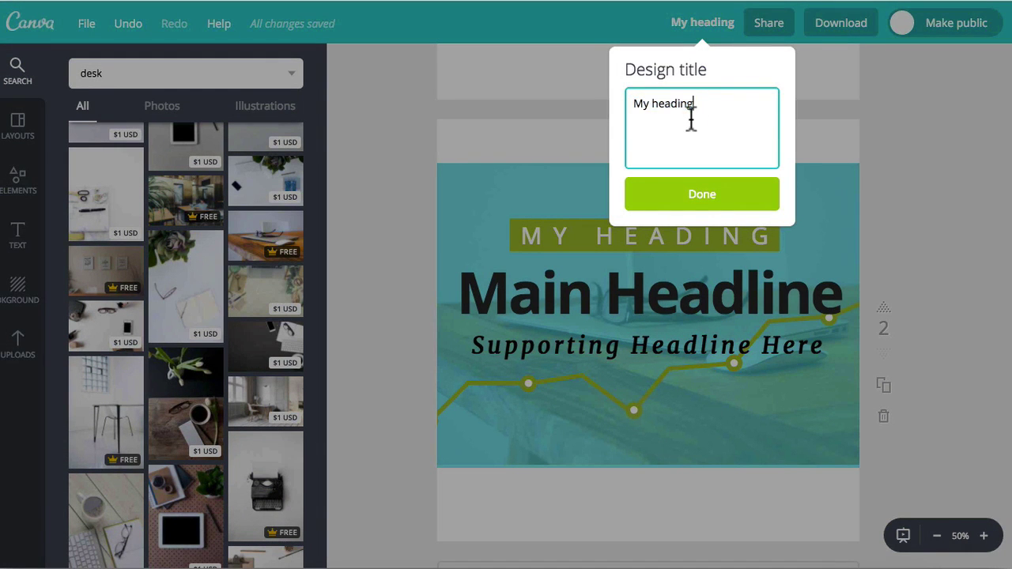
double_click(691, 119)
left_click(431, 119)
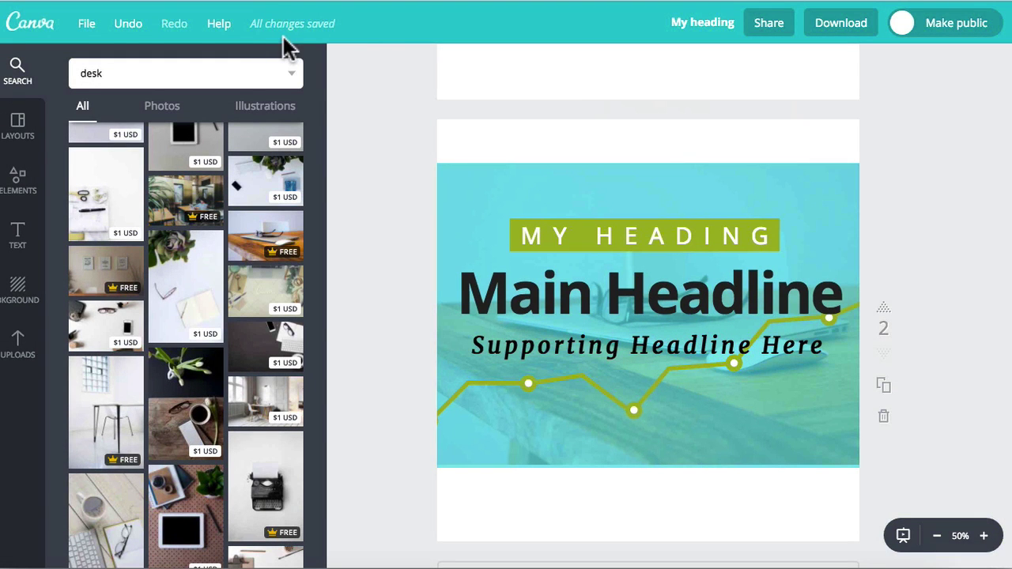
Step: Return to the overview of all designs and open the OP Blog Placeholder design
left_click(49, 32)
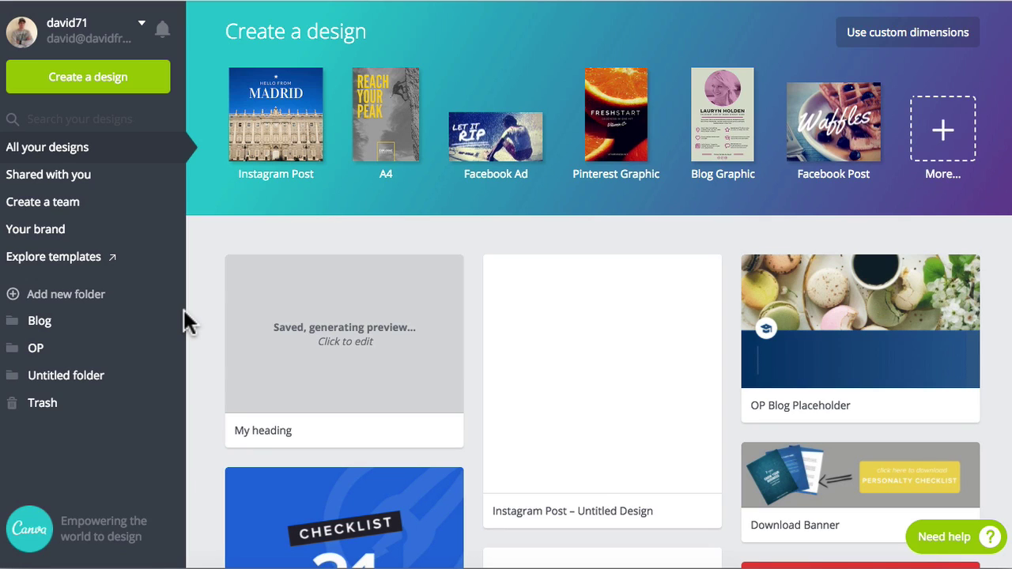
left_click(847, 291)
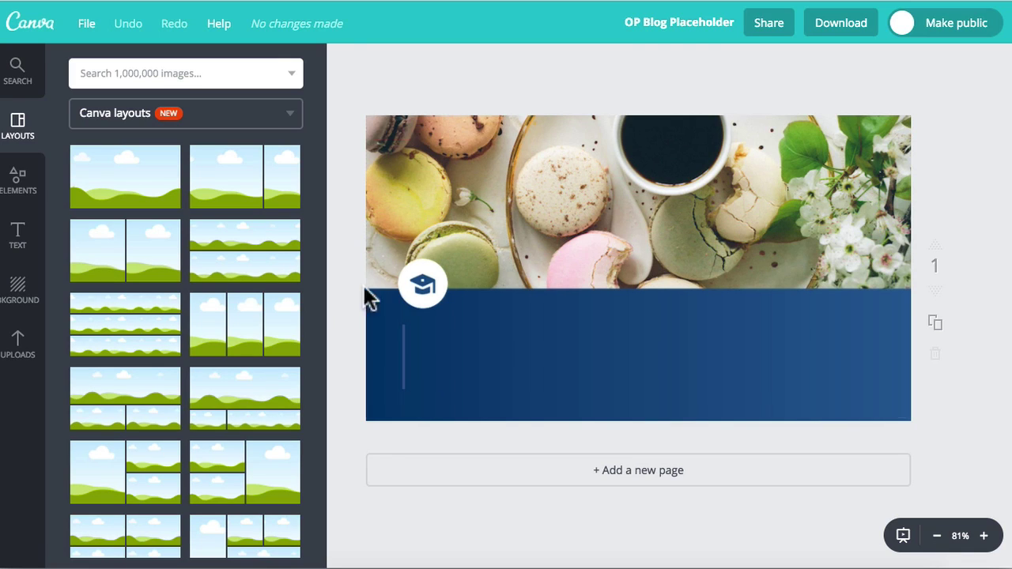
Step: Try moving the blue overlay graphic off its position and deleting the food photo behind it
left_click(484, 187)
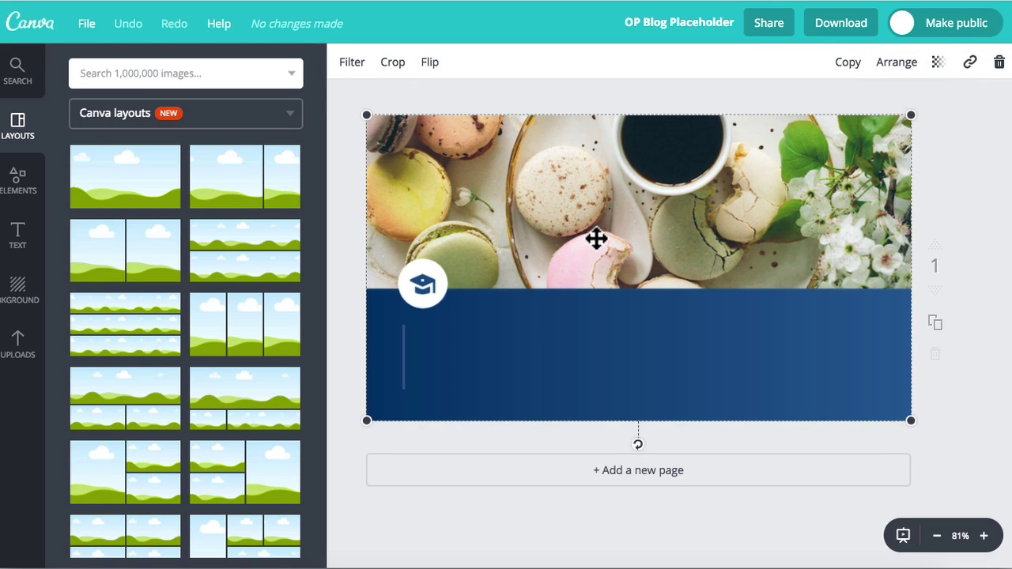
left_click_drag(596, 239, 651, 211)
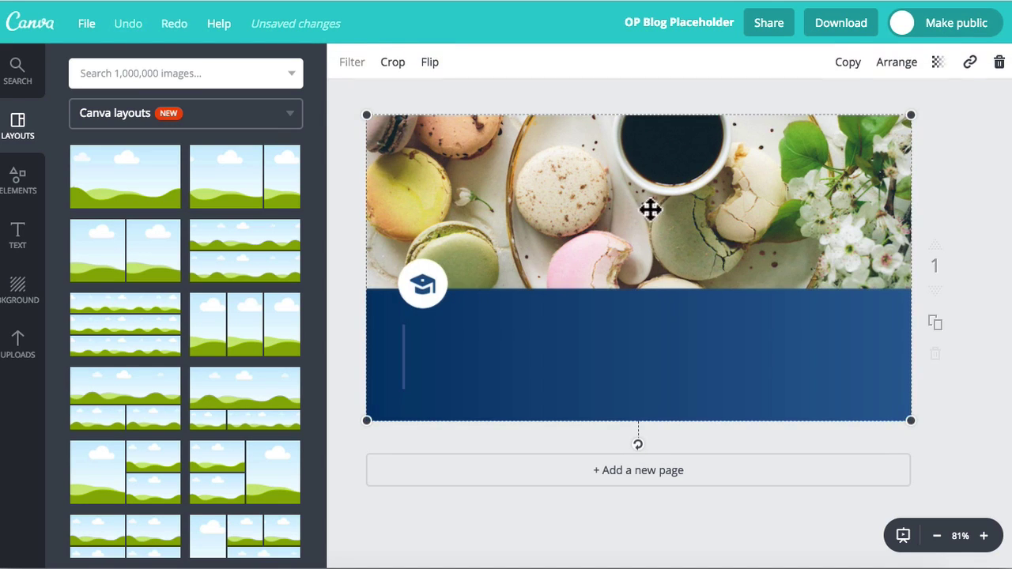
left_click(967, 182)
left_click(865, 150)
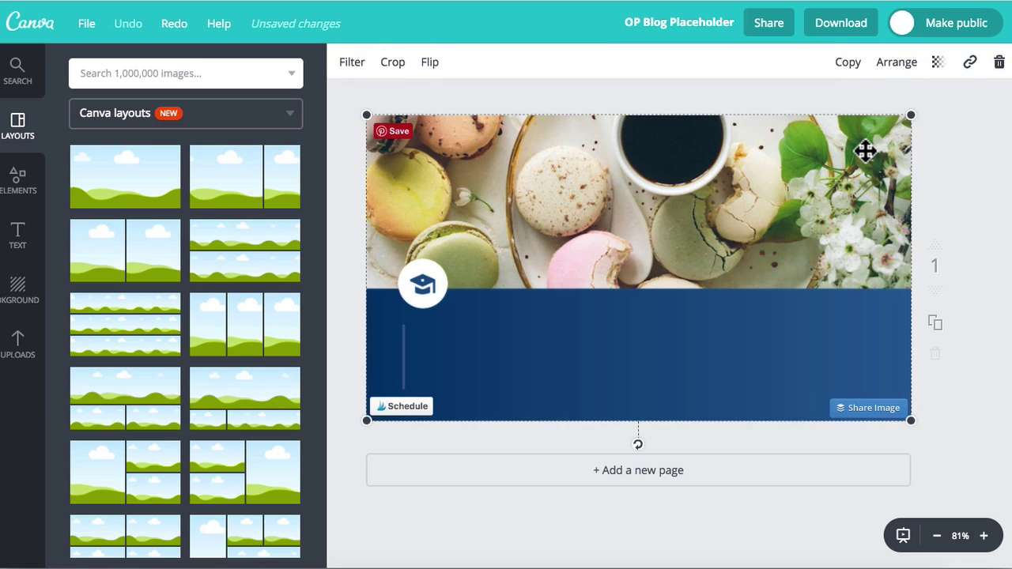
left_click_drag(865, 149, 807, 151)
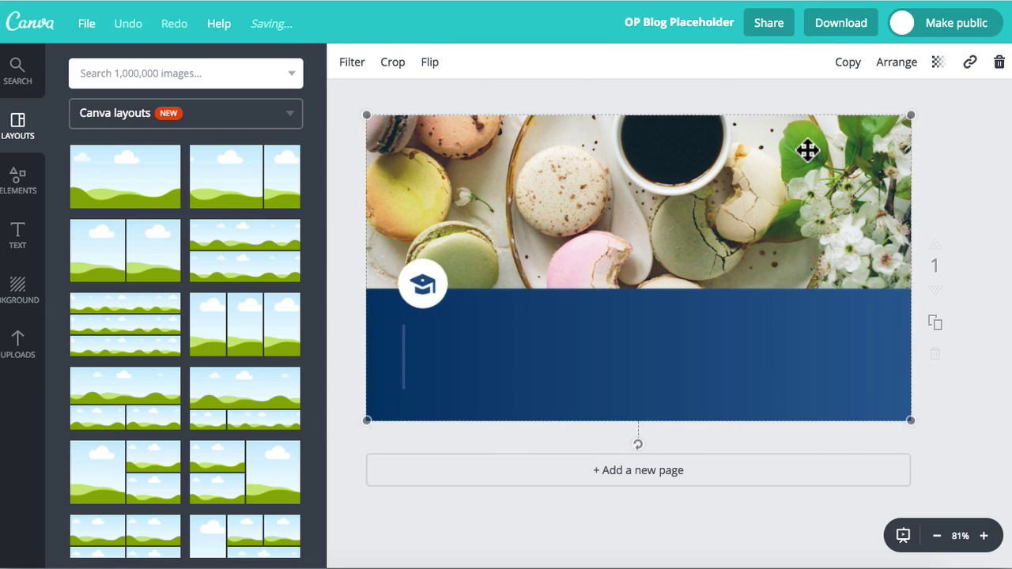
left_click(953, 154)
mouse_move(894, 138)
left_mouse_down()
mouse_move(847, 164)
mouse_move(894, 133)
left_mouse_up()
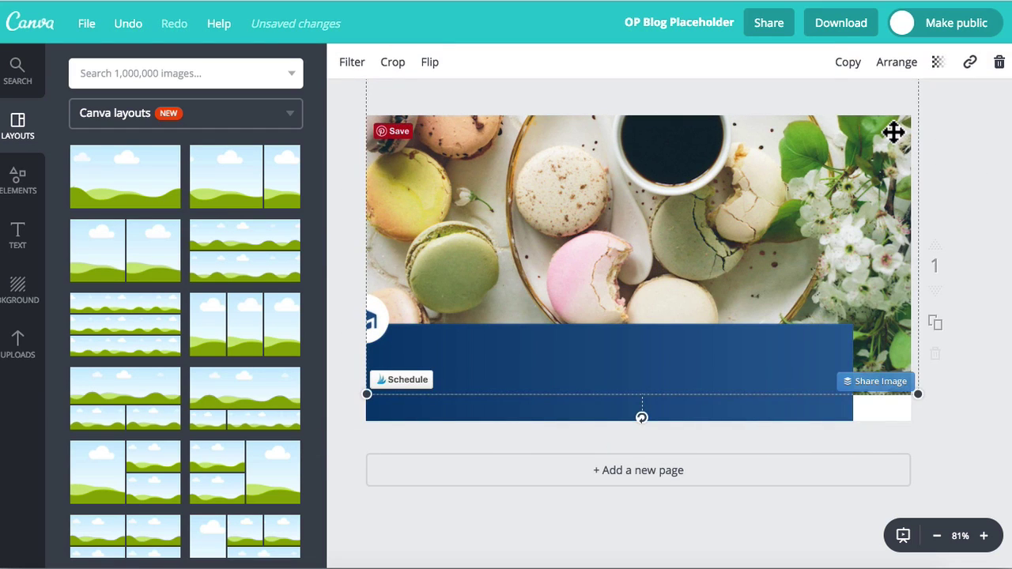
key("Delete")
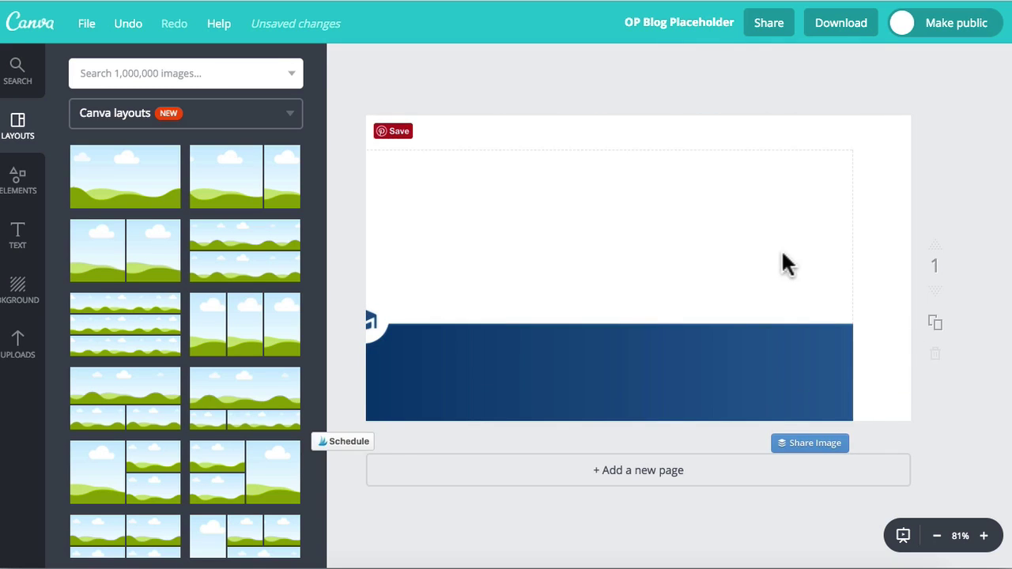
left_click(828, 239)
Step: Switch to the OptimizePress blog and examine the header graphic of the "21 Landing Page Examples From Top Tech Companies" post
left_click(558, 102)
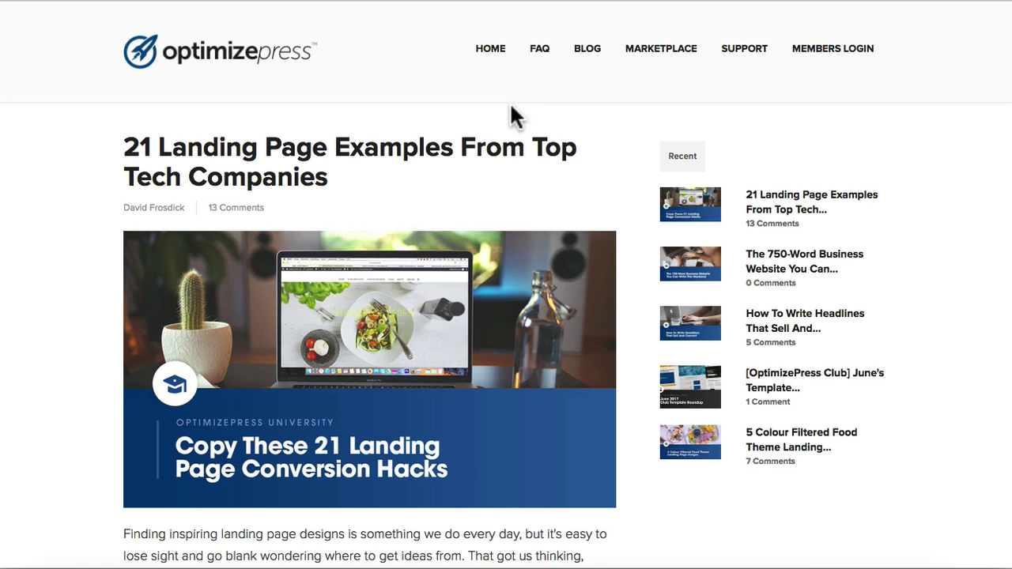
scroll(151, 193, "down", 2)
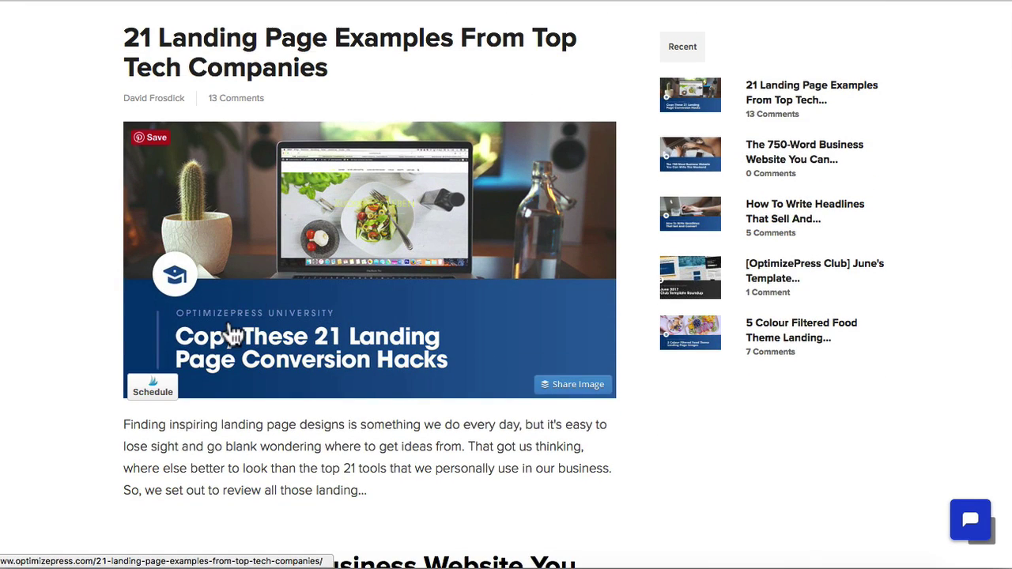
scroll(261, 230, "down", 1)
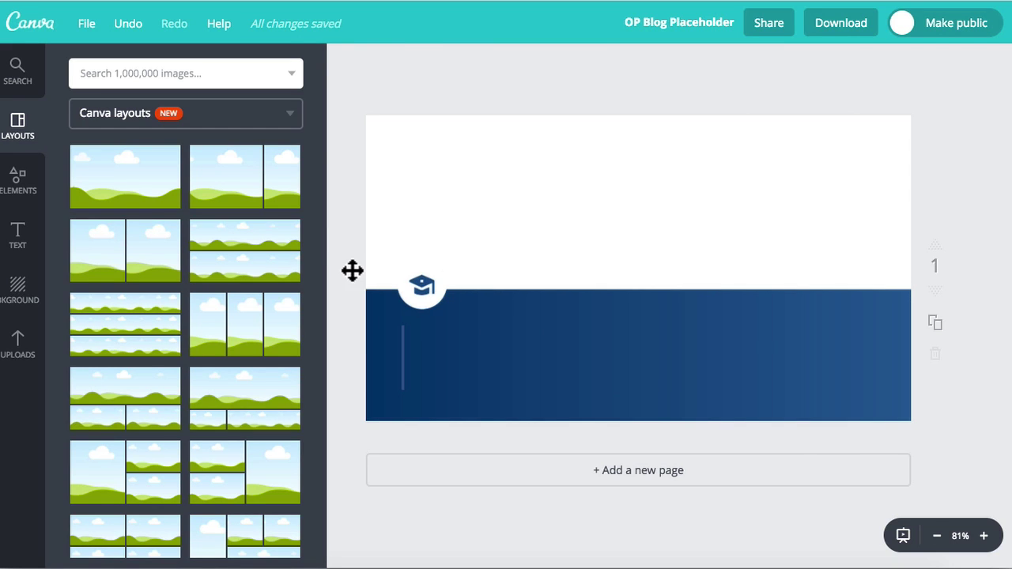
Step: Undo the deletion of the food photo in the OP Blog Placeholder design and select the blue overlay graphic
key("ctrl+z")
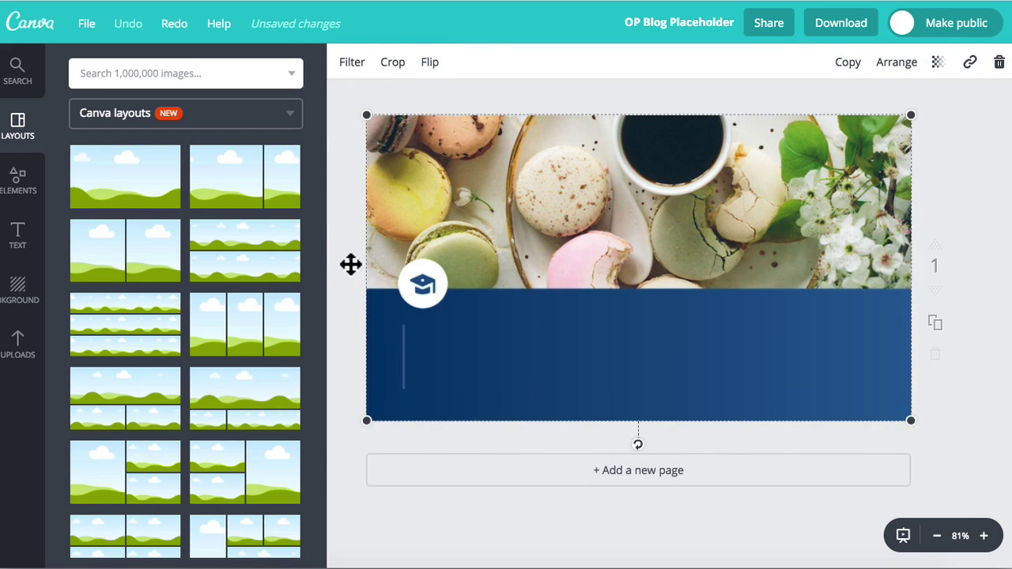
left_click(952, 175)
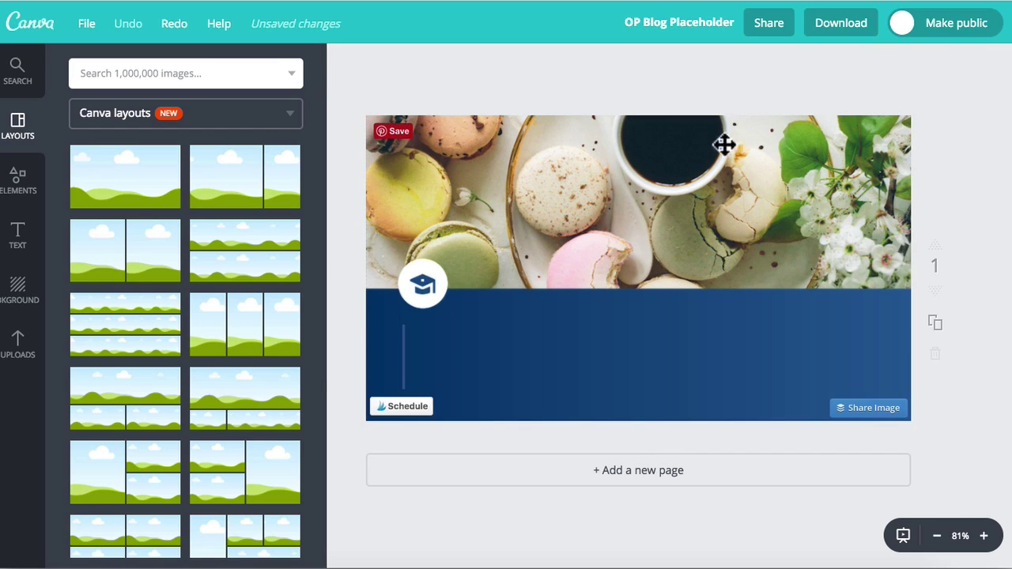
left_click(540, 368)
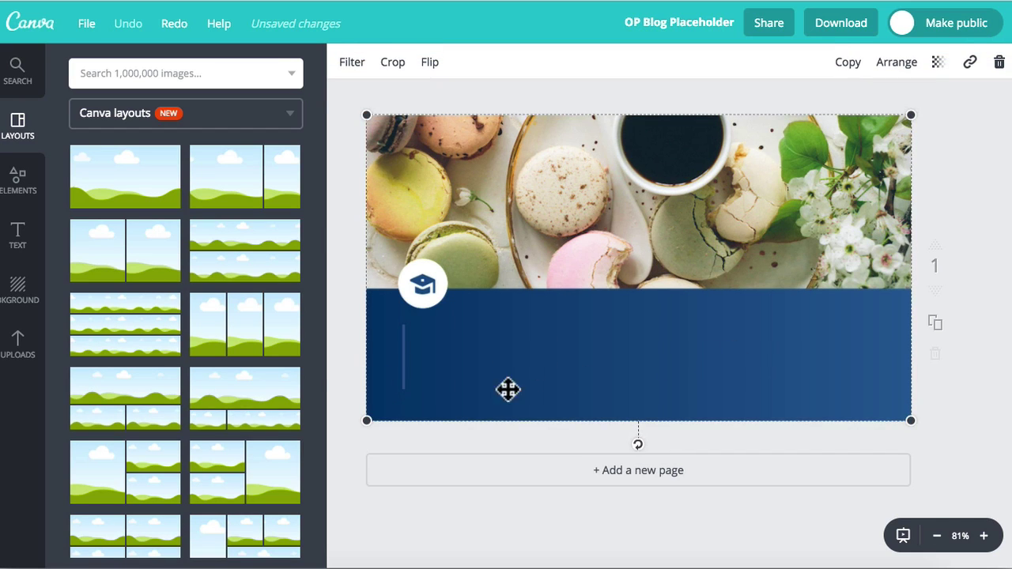
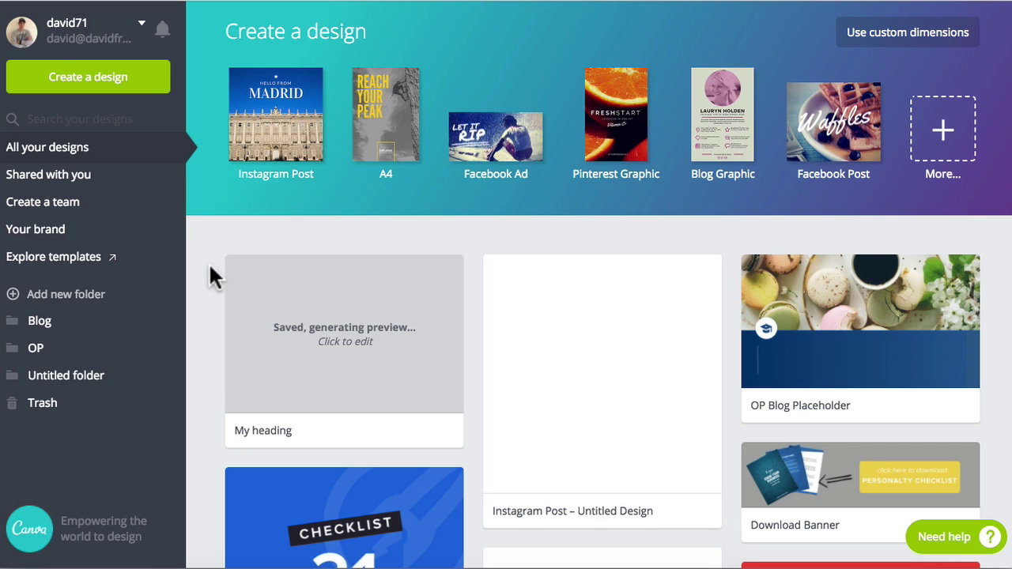
Step: Open the "21 Landing Page Tips to Boost Conversions" checklist design and look through its cover and Landing Page Tips page
scroll(209, 263, "down", 3)
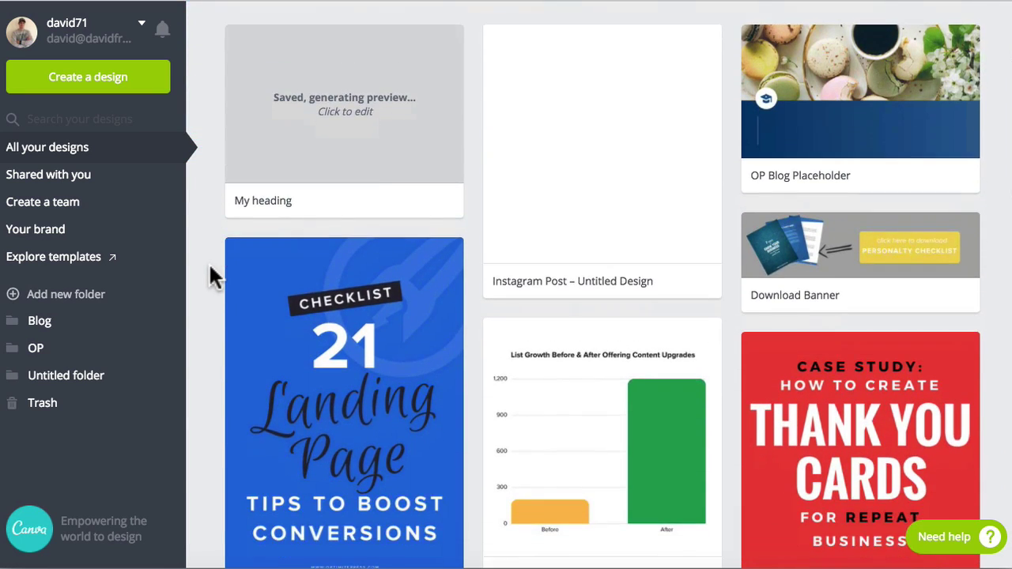
left_click(340, 270)
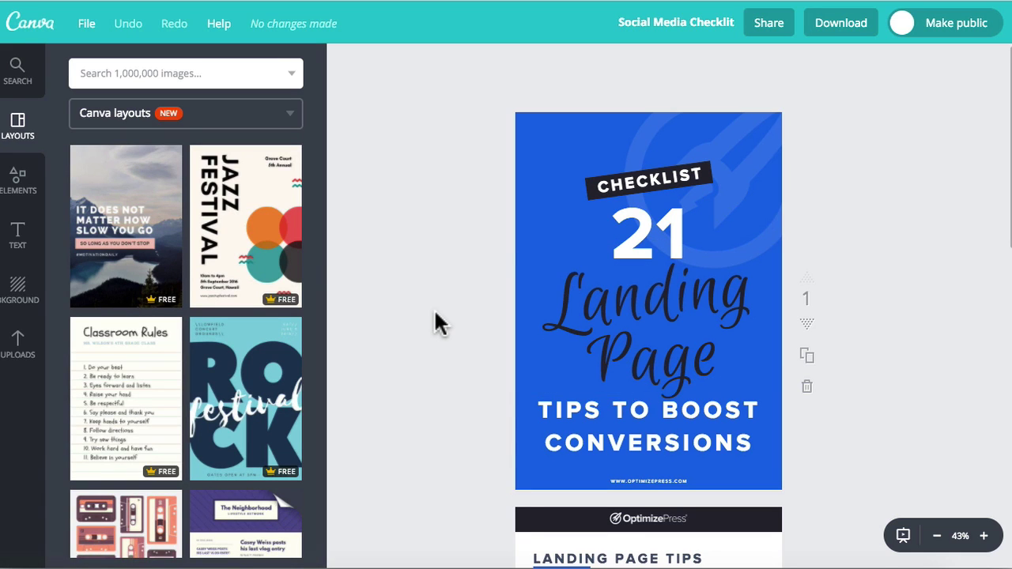
scroll(436, 323, "down", 1)
scroll(436, 323, "up", 1)
scroll(452, 385, "down", 5)
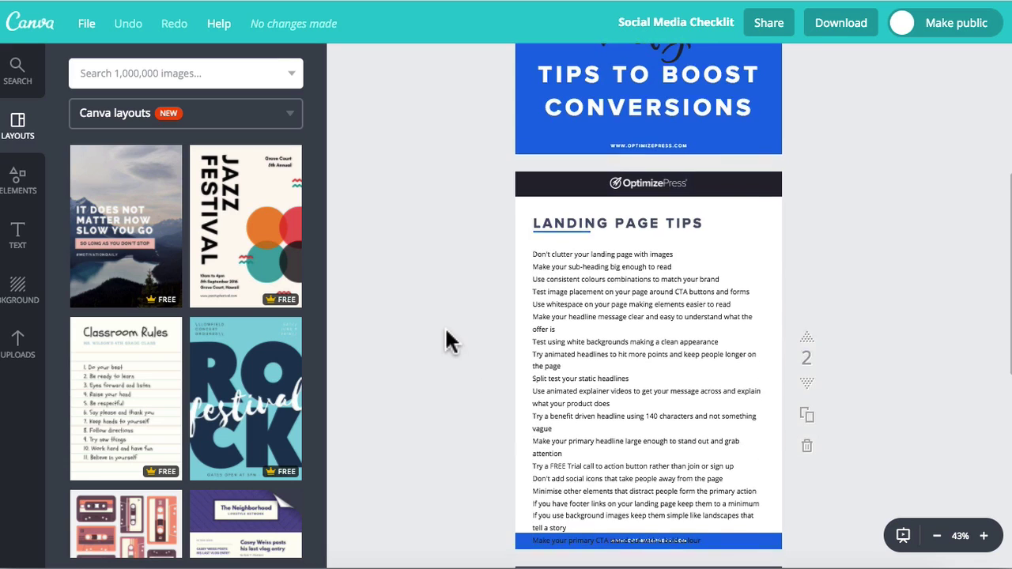
scroll(445, 339, "down", 1)
Step: Examine the tips text on the checklist's Landing Page Tips page, from its heading to where it runs past the footer
left_click(984, 536)
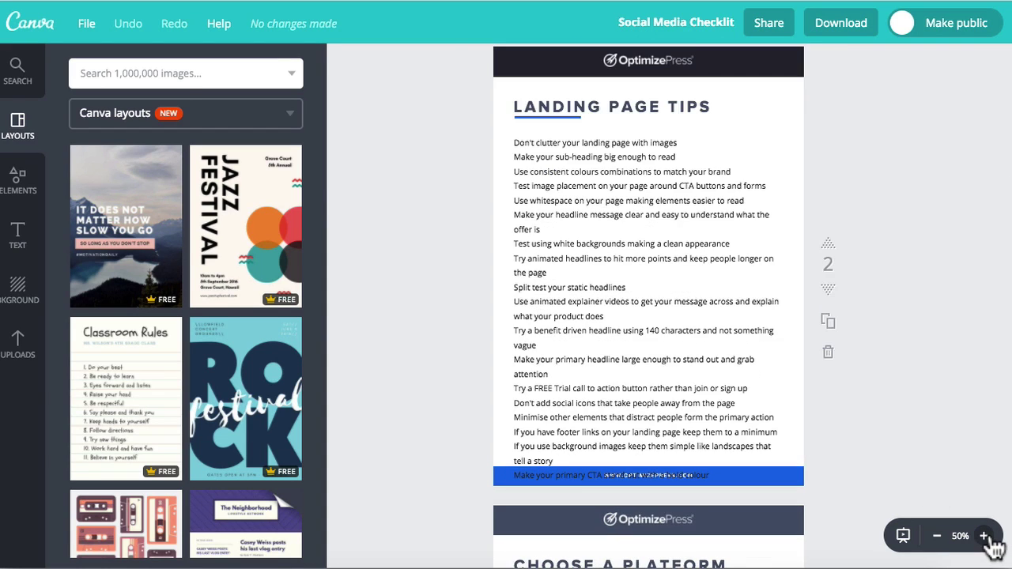
left_click(987, 537)
scroll(401, 285, "up", 3)
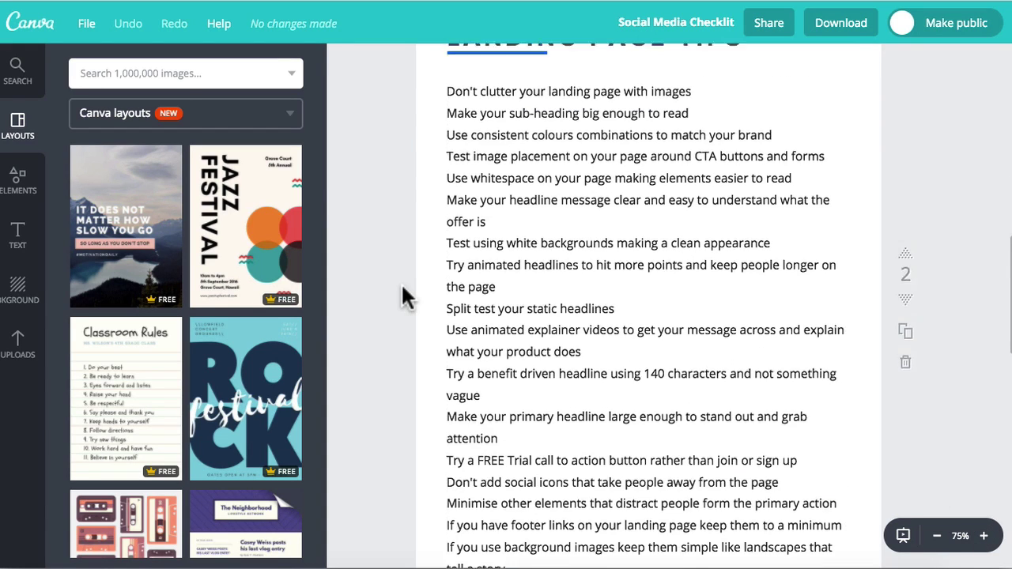
left_click(484, 281)
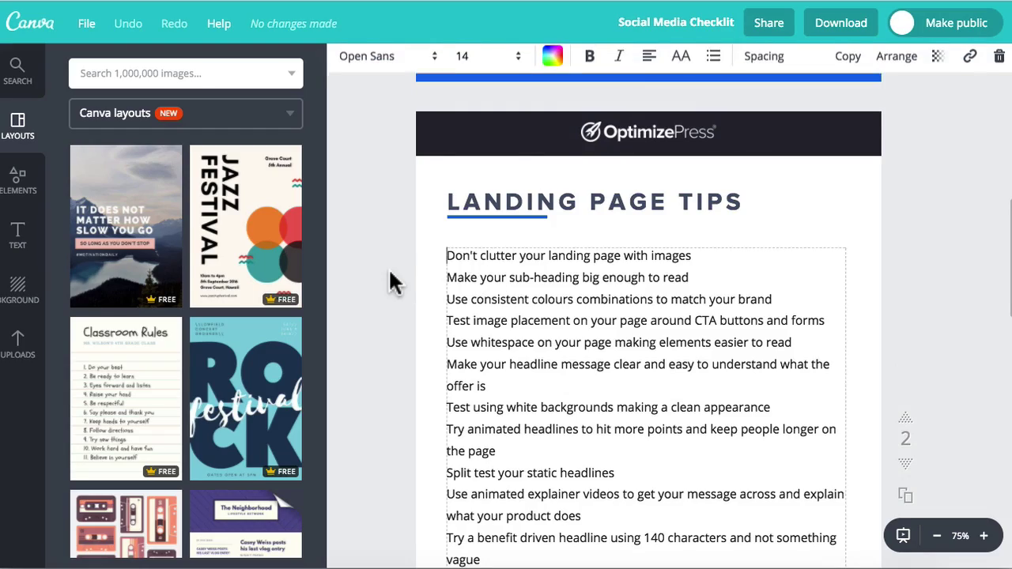
scroll(389, 267, "down", 5)
scroll(388, 267, "down", 5)
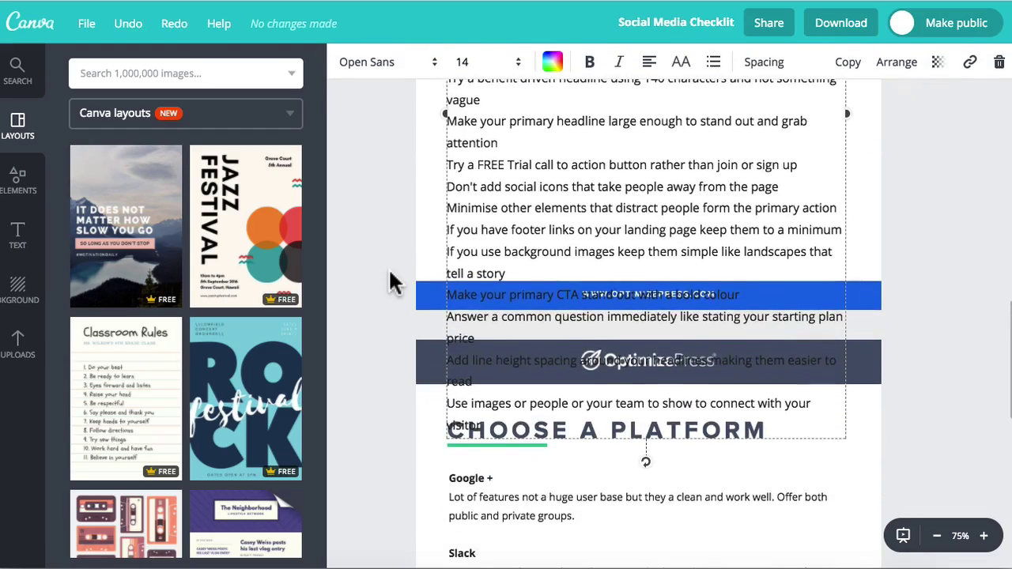
scroll(388, 267, "up", 10)
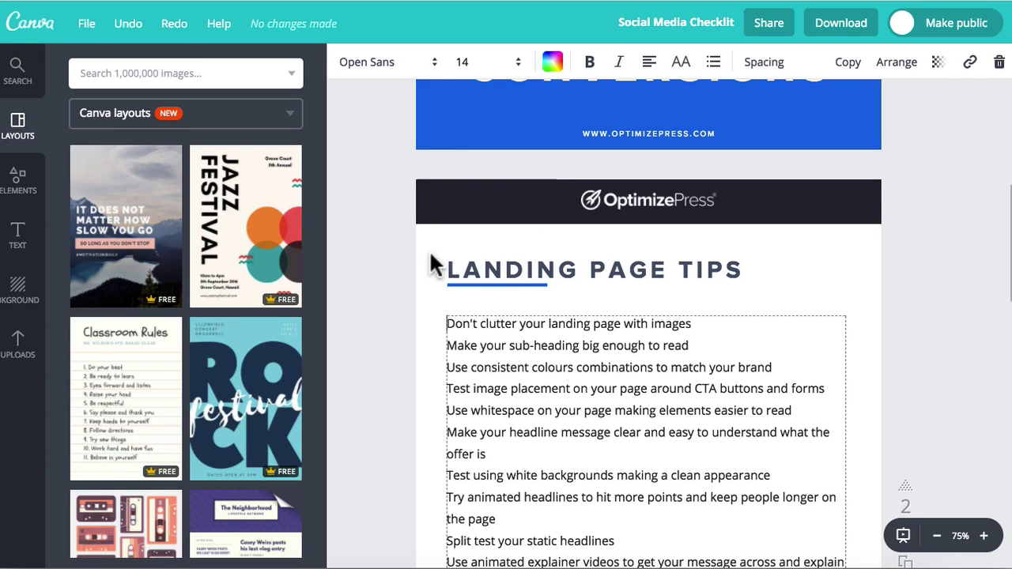
Step: Look through the Choose a Platform page down to its yellow note box, and return to the full cover page
scroll(431, 257, "down", 1)
scroll(434, 262, "down", 9)
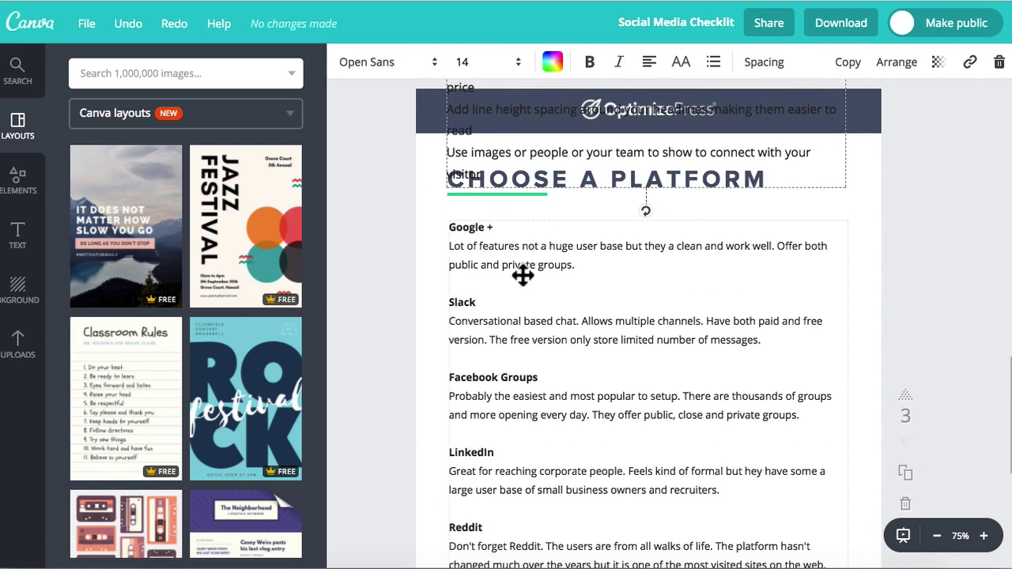
scroll(385, 321, "down", 4)
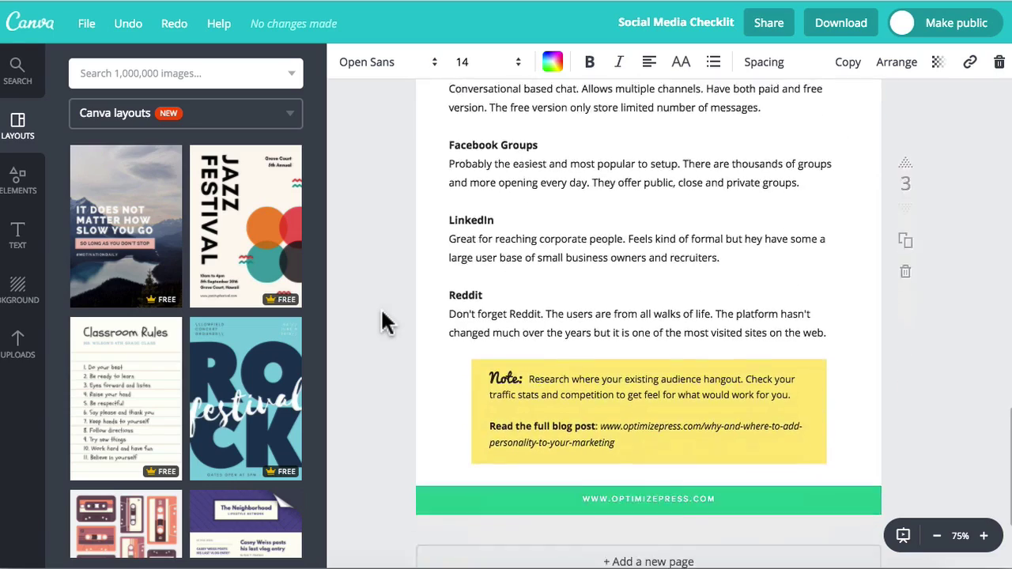
scroll(384, 321, "up", 1)
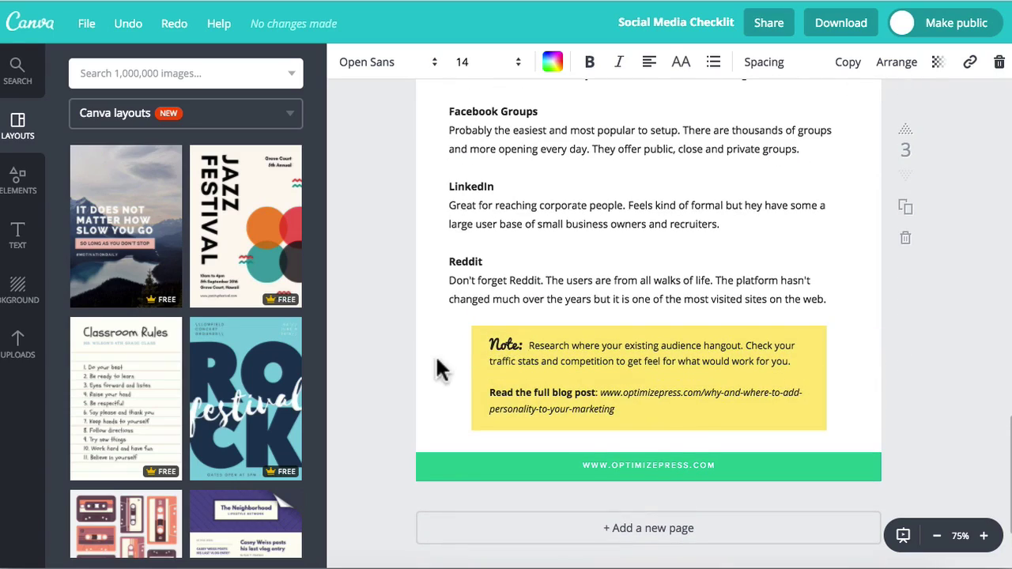
scroll(475, 379, "up", 20)
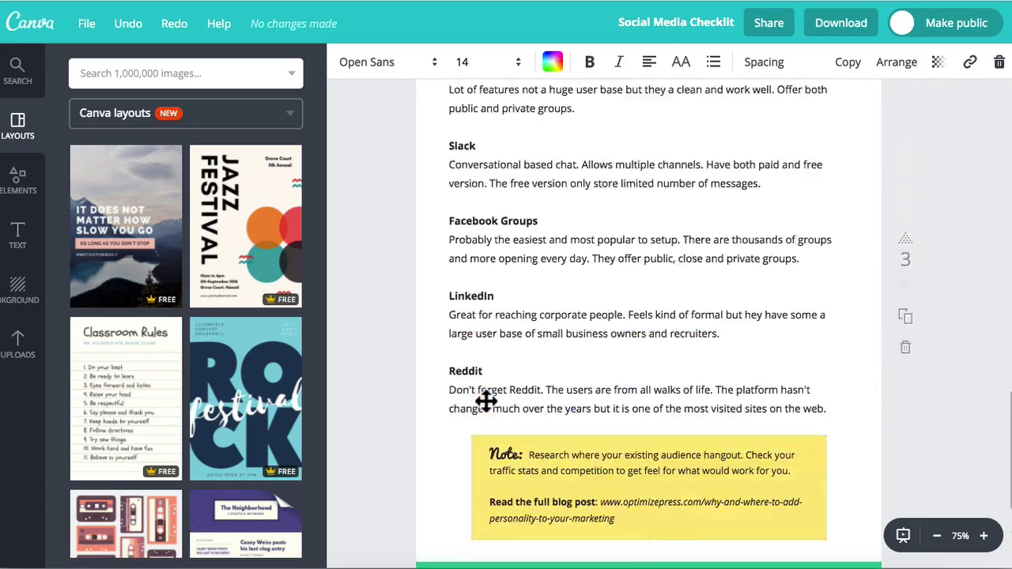
scroll(387, 322, "up", 5)
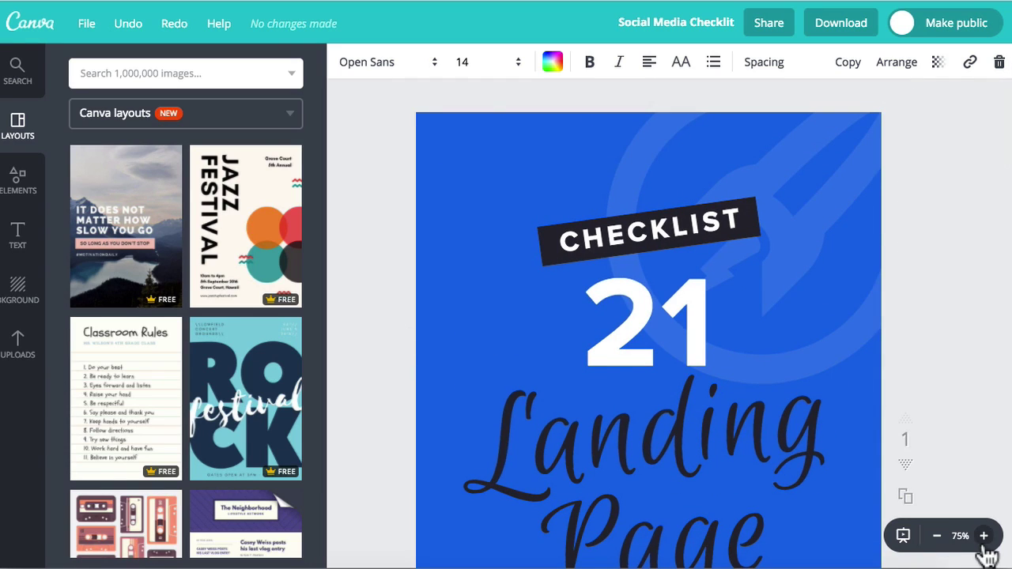
left_click(936, 535)
scroll(881, 300, "up", 1)
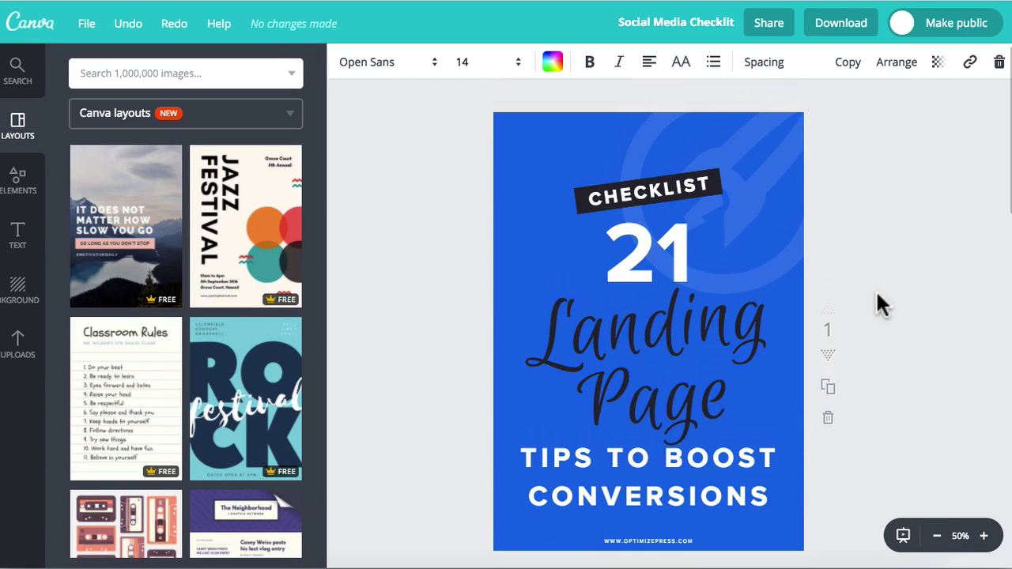
Step: Try making the faded logo graphic on the checklist cover fully opaque, and undo the transparency change
left_click(780, 158)
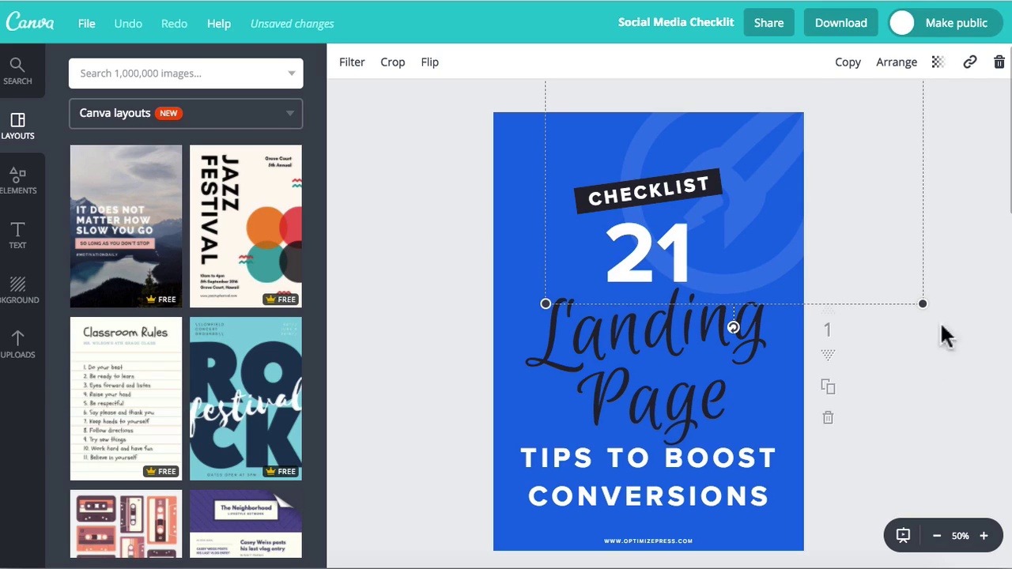
left_click(938, 63)
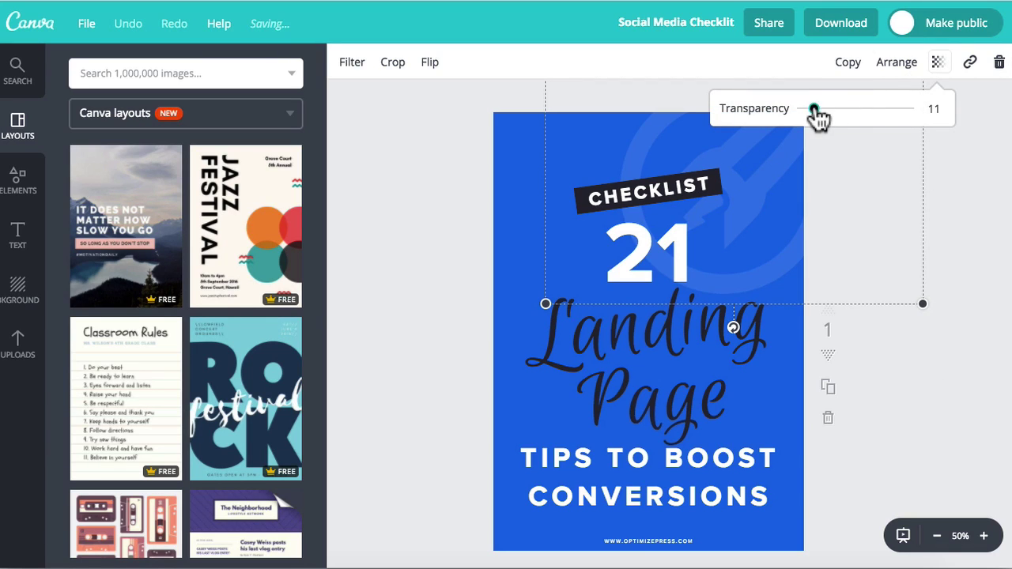
left_click_drag(815, 108, 967, 124)
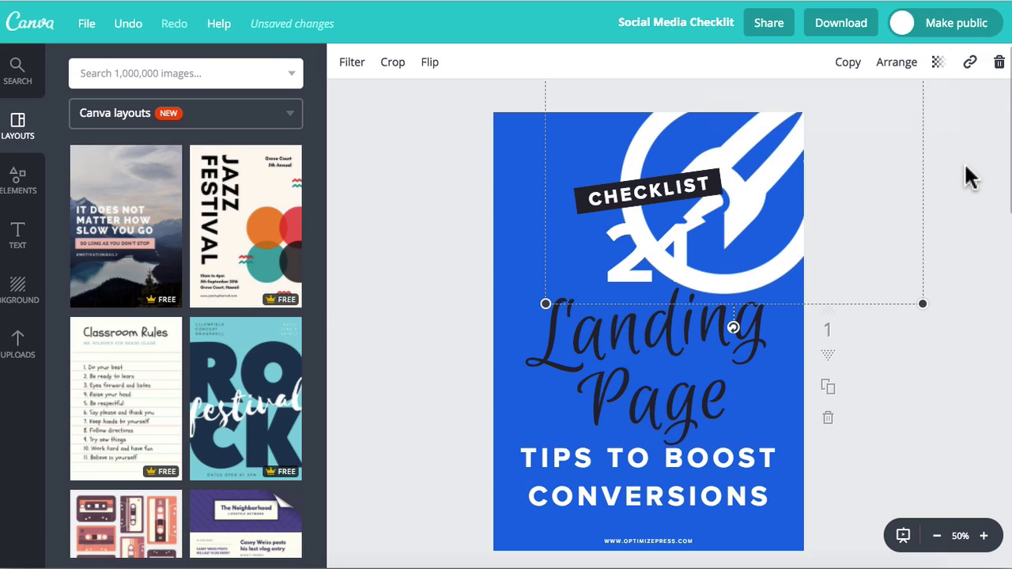
key("ctrl+z")
left_click(372, 210)
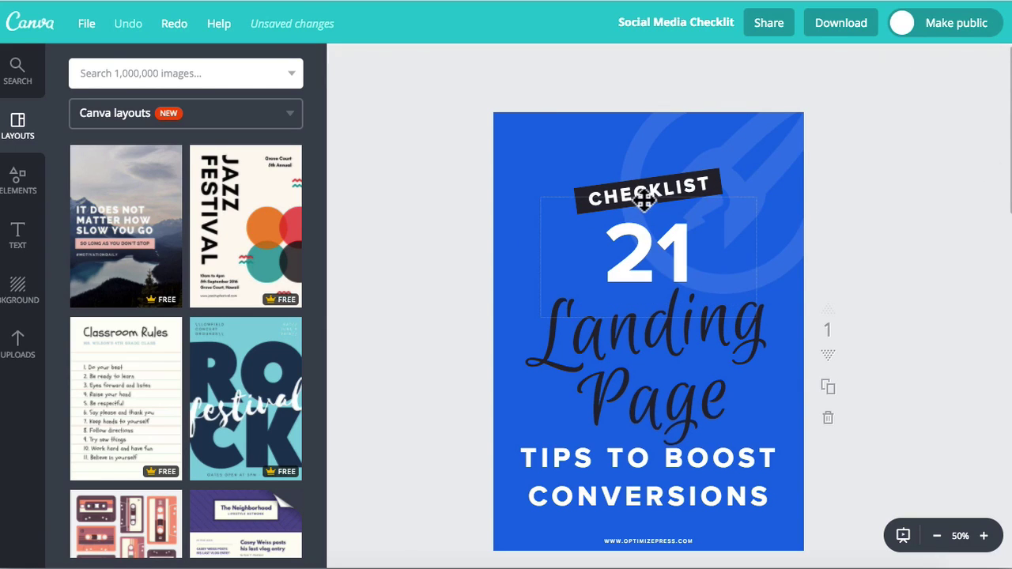
Step: Inspect the cover's CHECKLIST text and the dark rectangle behind it, and try rotating the rectangle away from and back to its angle
left_click(652, 188)
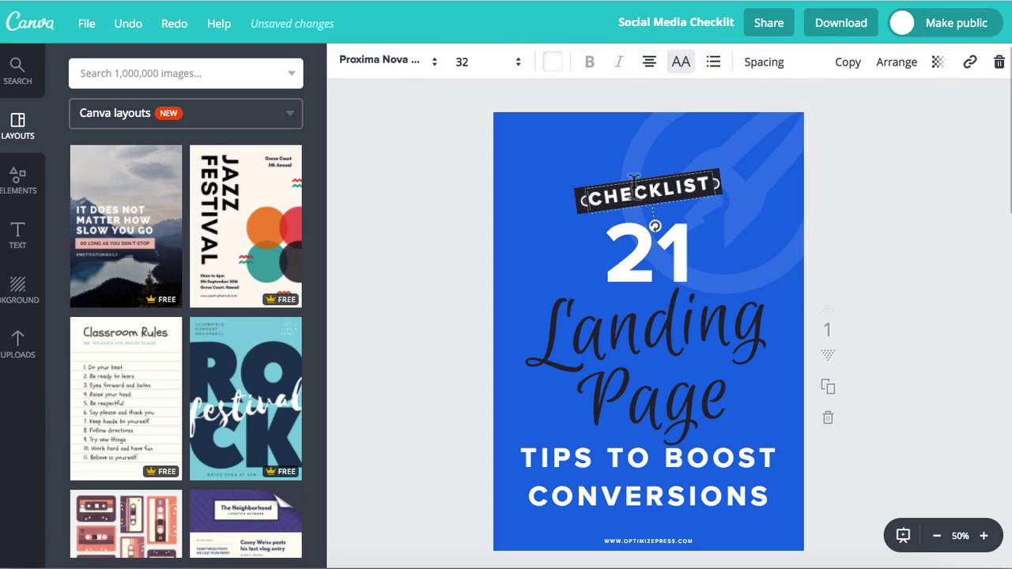
left_click(574, 189)
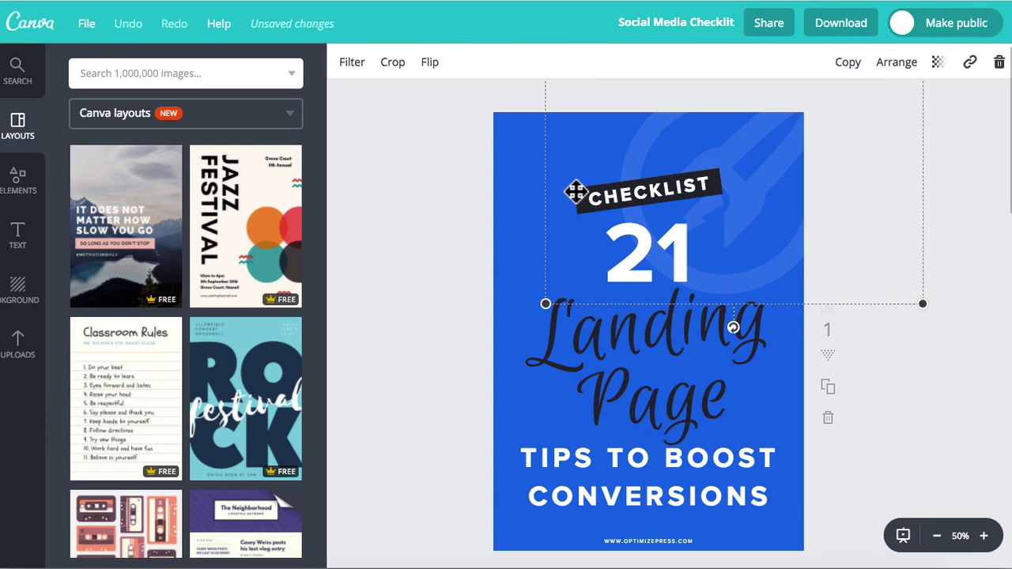
left_click(574, 191)
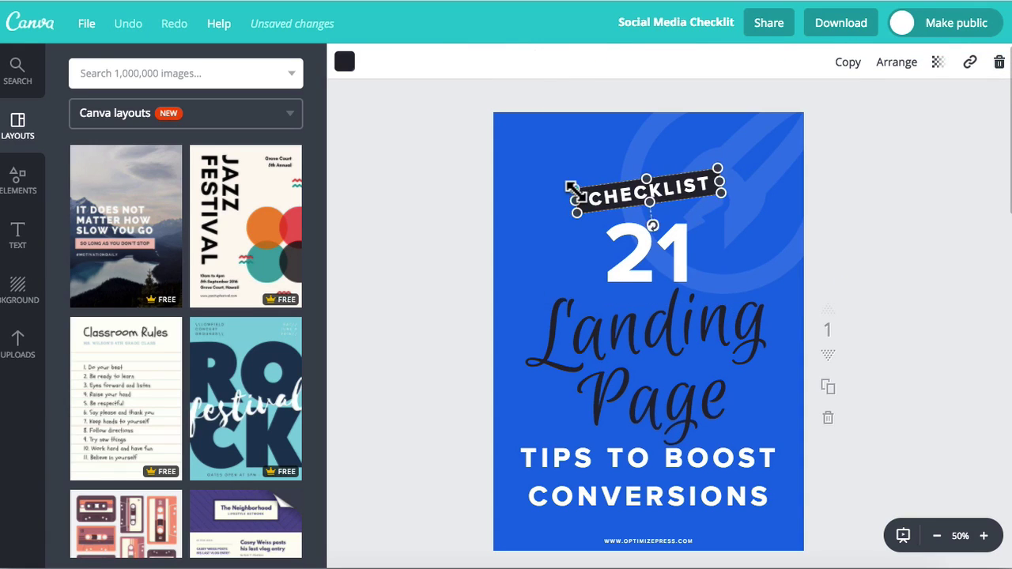
left_click(985, 537)
scroll(938, 418, "up", 5)
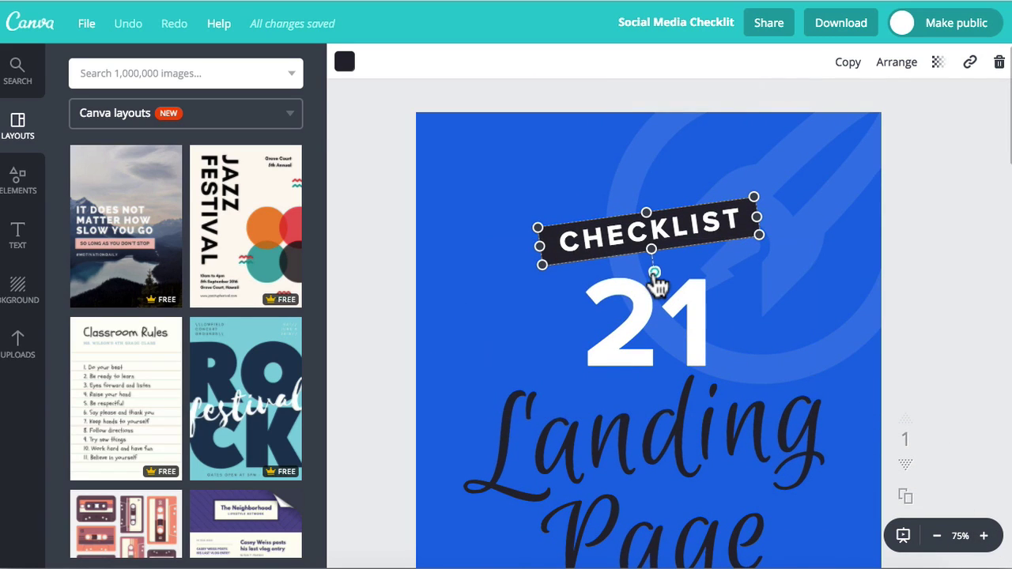
mouse_move(656, 276)
left_mouse_down()
mouse_move(673, 274)
mouse_move(638, 277)
left_mouse_up()
left_click_drag(676, 273, 655, 264)
left_click(377, 258)
Step: Check the font settings of the "21", "Landing Page" and "Tips to Boost Conversions" texts on the cover
scroll(372, 249, "down", 2)
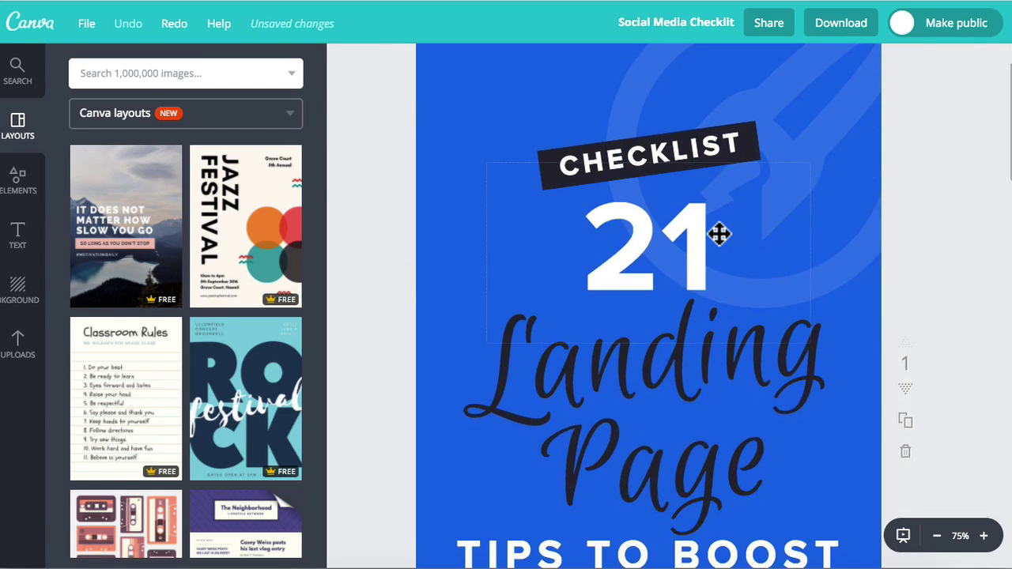
left_click(719, 231)
left_click(553, 230)
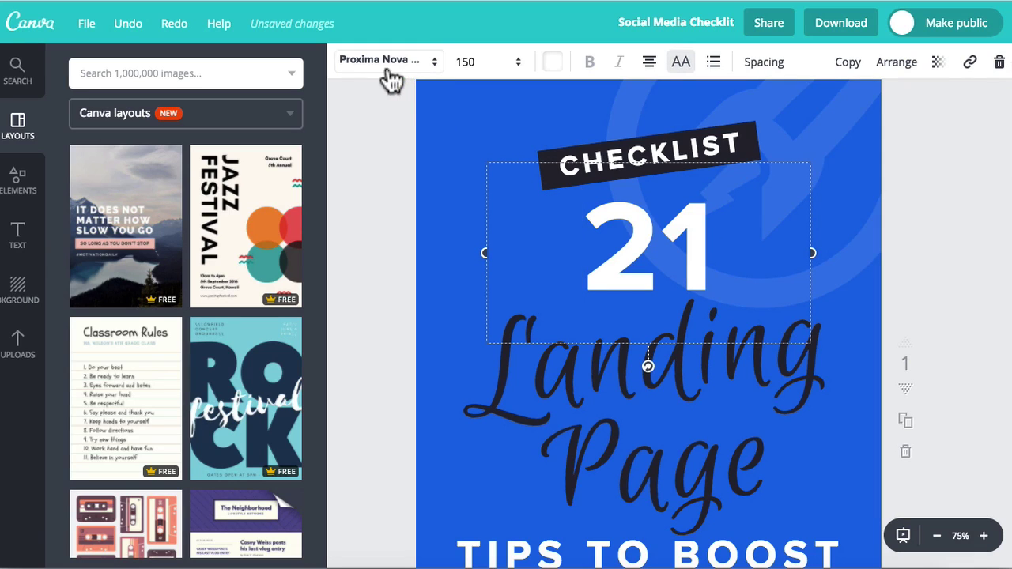
scroll(388, 223, "down", 1)
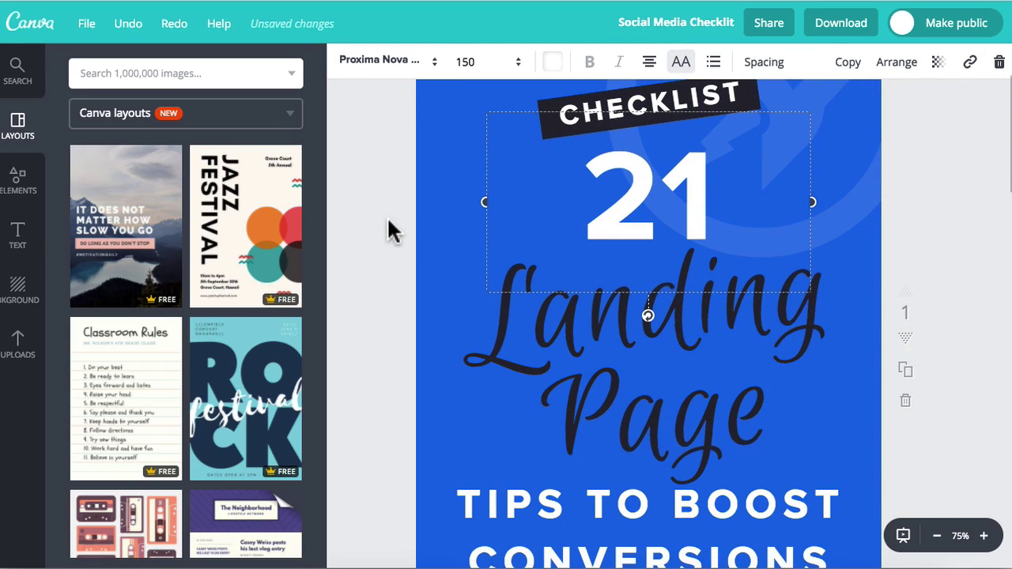
scroll(395, 260, "down", 1)
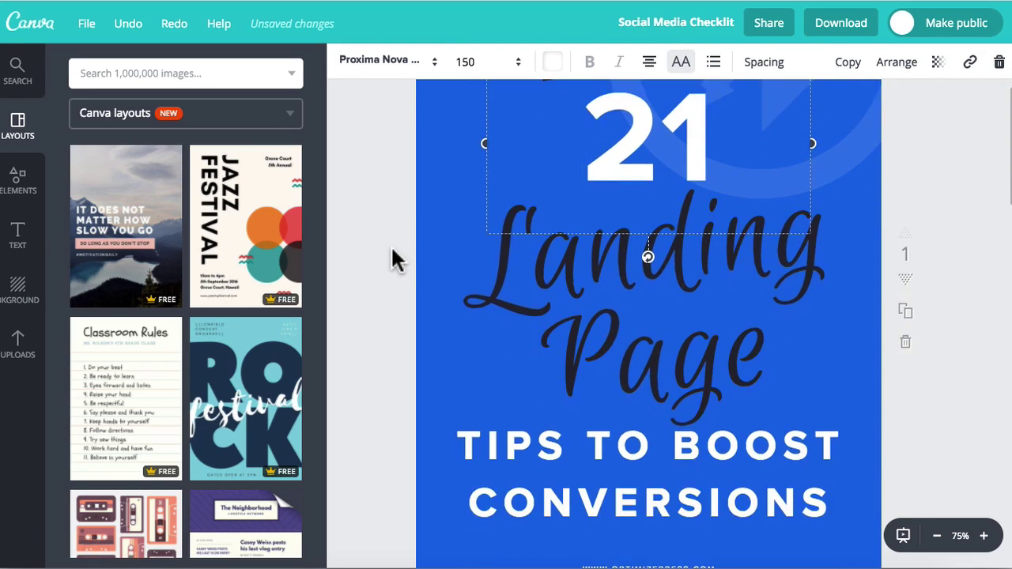
left_click(625, 286)
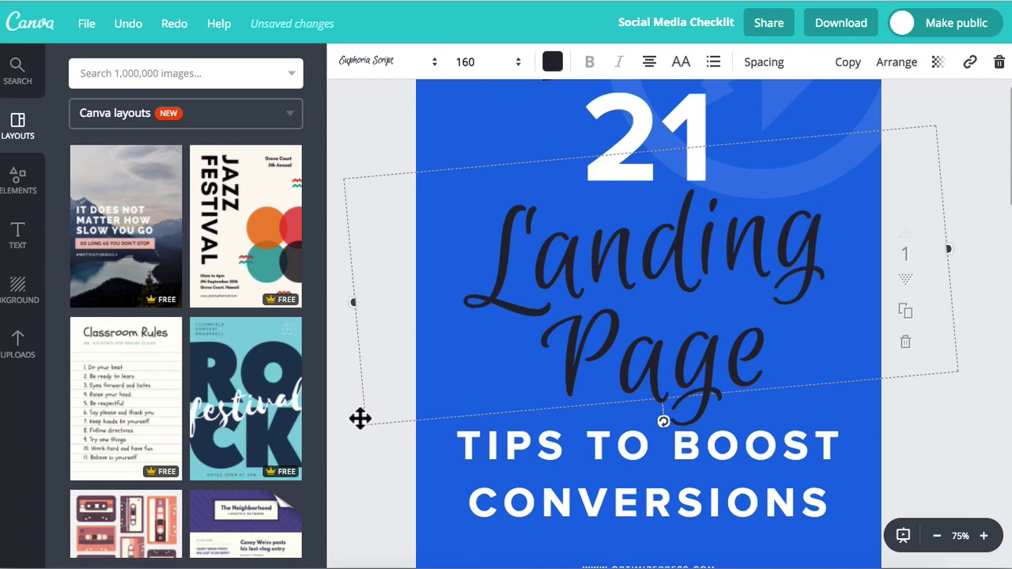
scroll(361, 418, "down", 1)
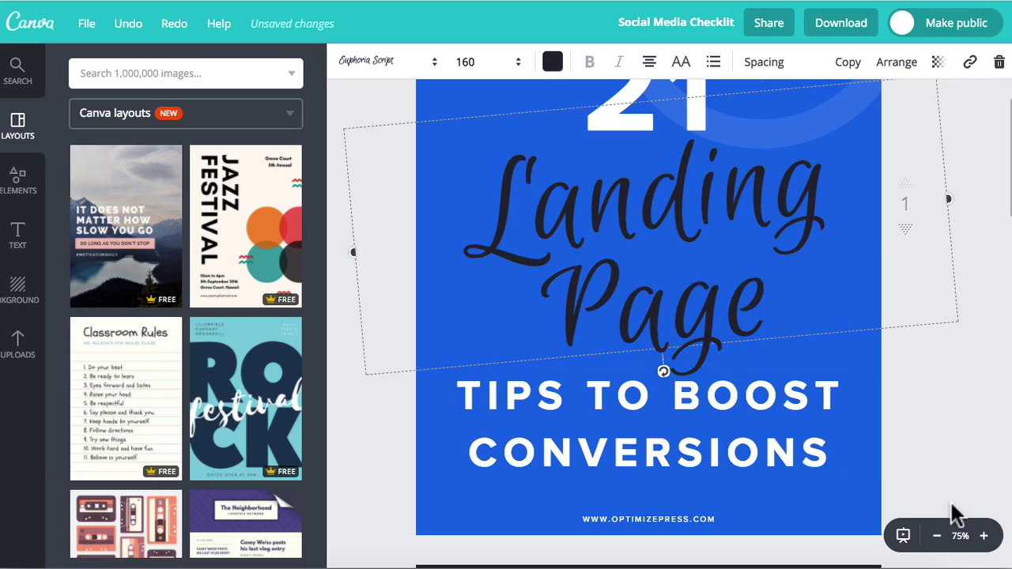
left_click(761, 410)
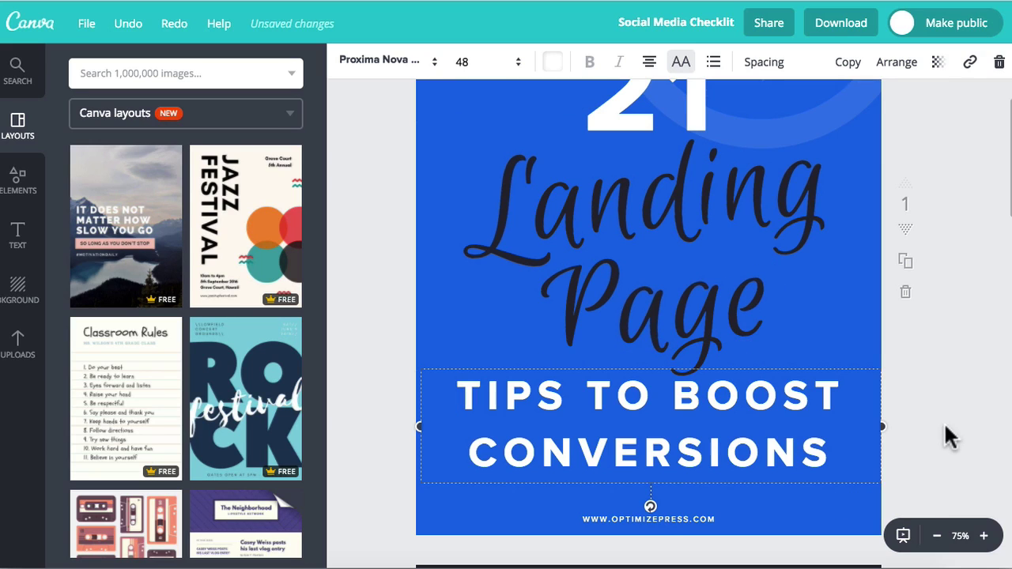
left_click(381, 475)
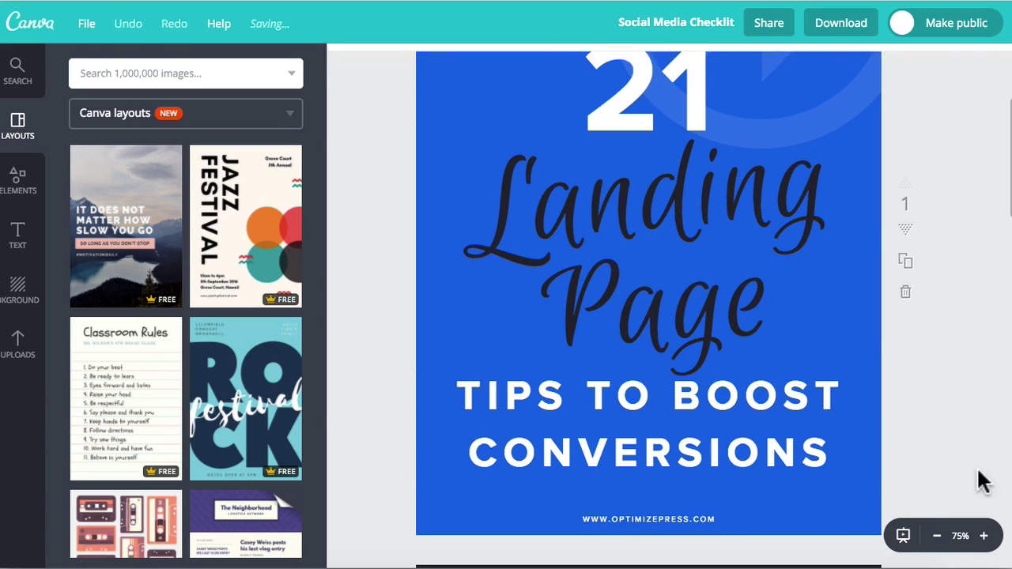
Step: Review the whole checklist design at 50% zoom, from the cover to the Choose a Platform page
left_click(936, 536)
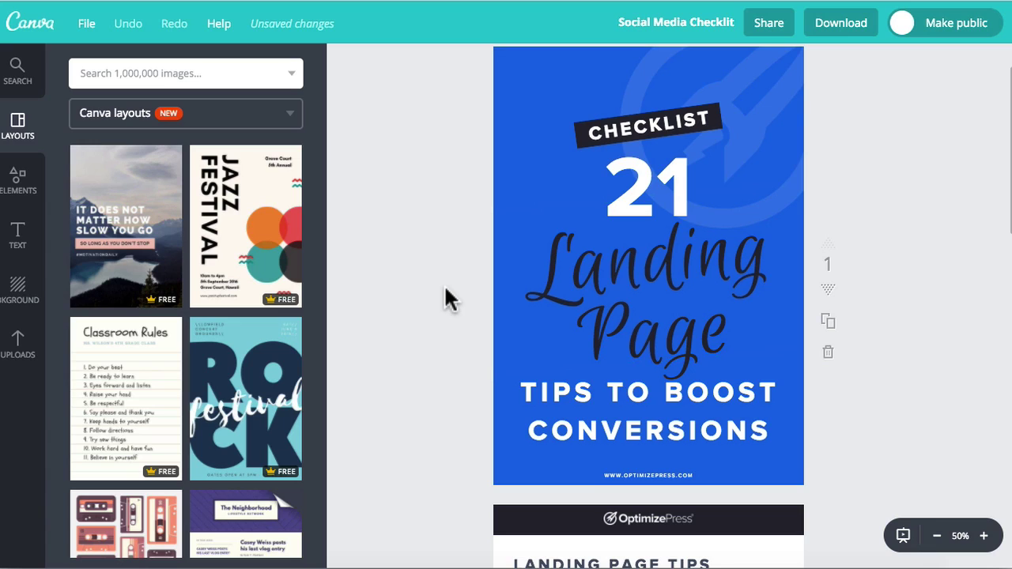
scroll(444, 285, "up", 1)
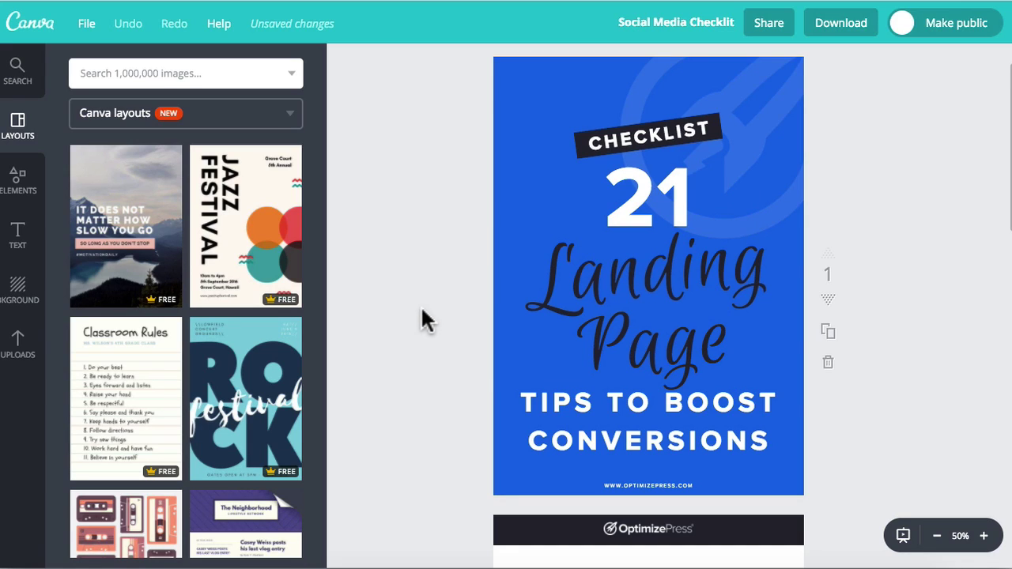
scroll(422, 310, "down", 1)
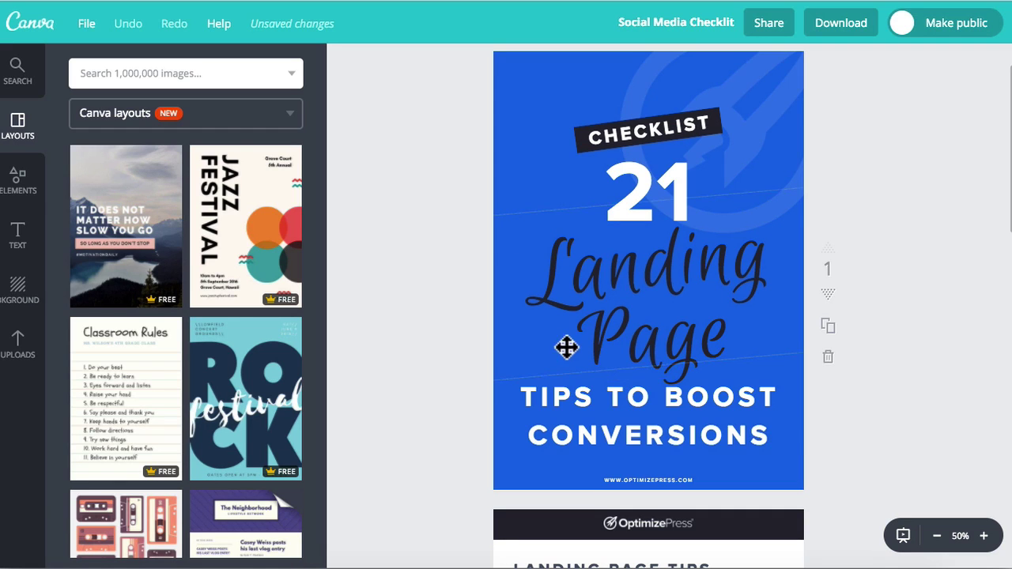
scroll(483, 310, "down", 1)
scroll(484, 311, "down", 10)
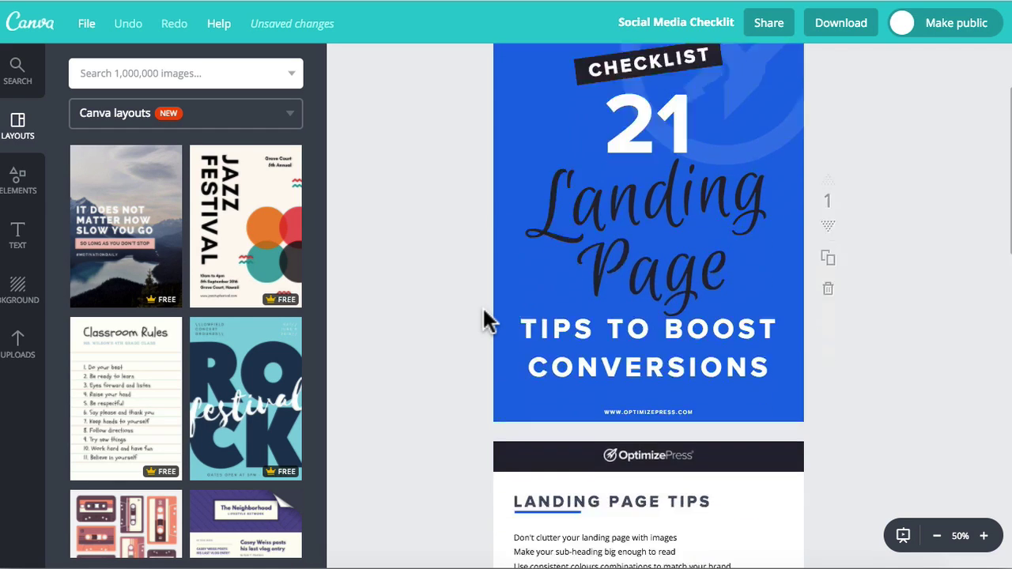
scroll(482, 306, "down", 2)
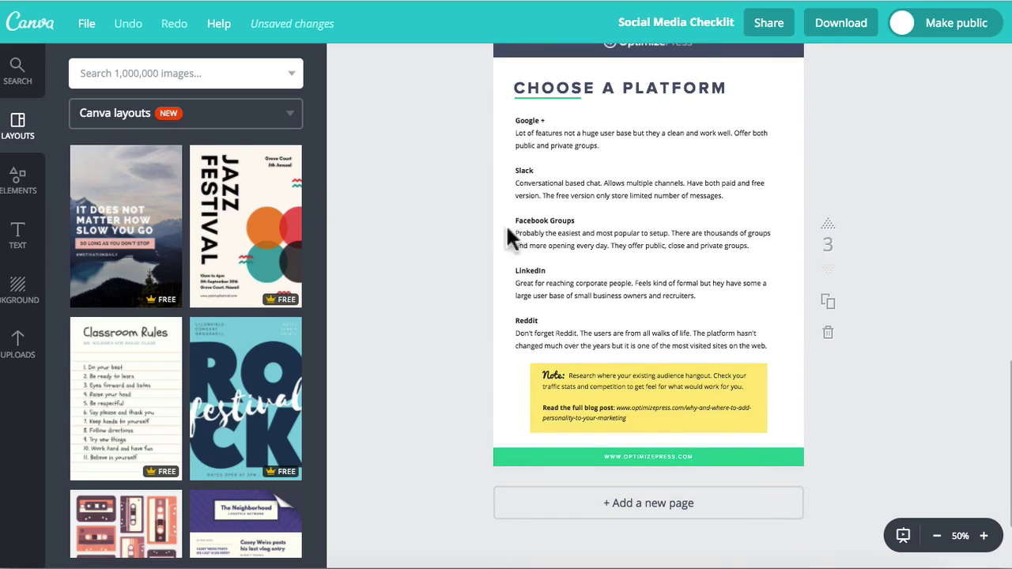
Step: Look back over the checklist pages and check which file type and page options its download offers
scroll(472, 377, "up", 3)
scroll(464, 375, "up", 15)
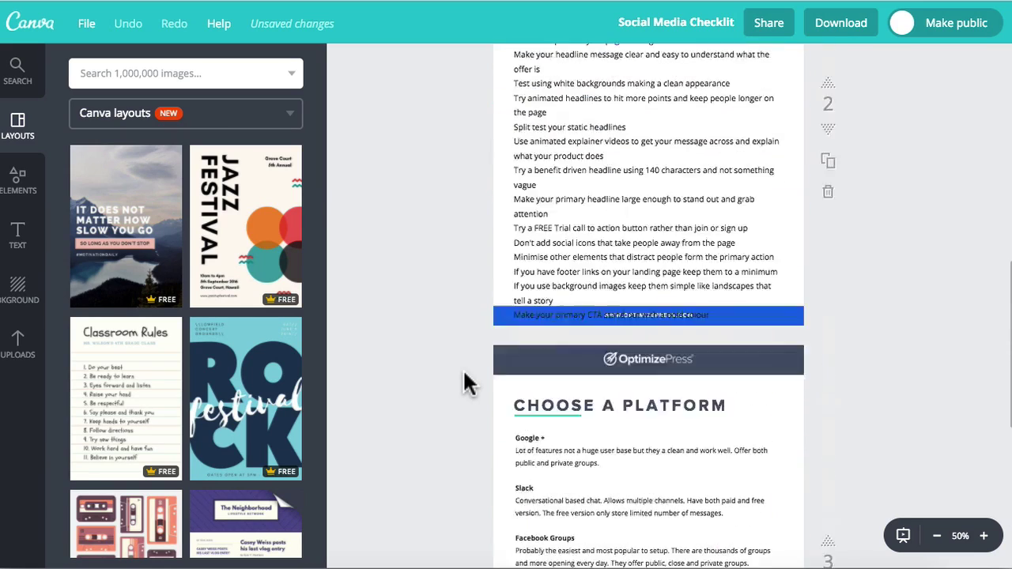
scroll(466, 349, "up", 1)
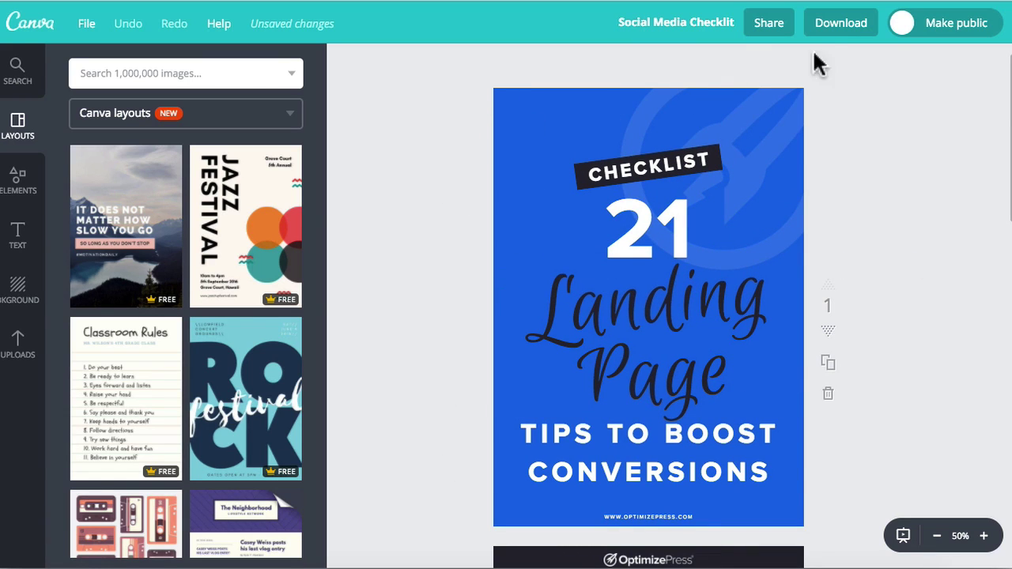
left_click(837, 32)
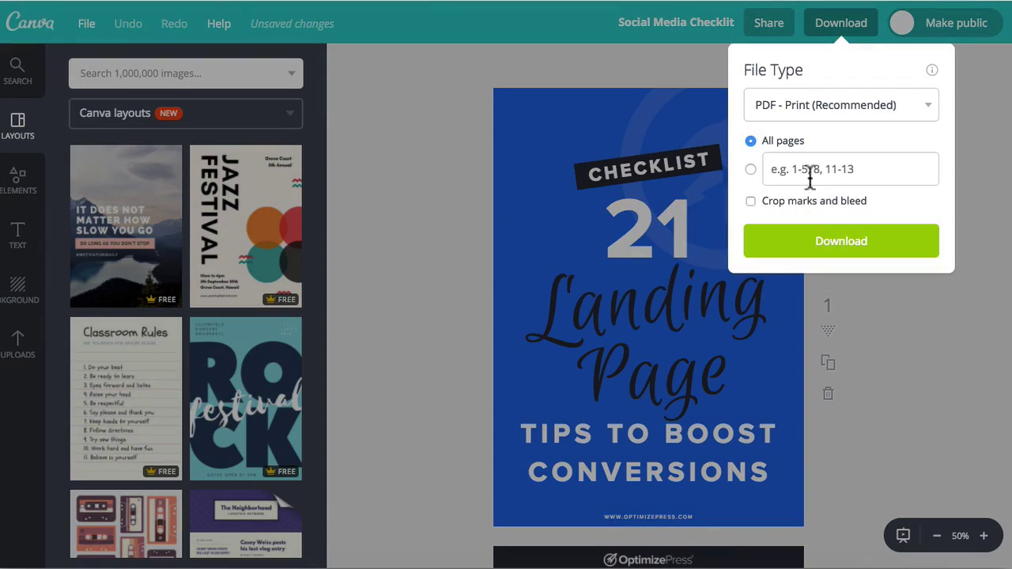
left_click(436, 202)
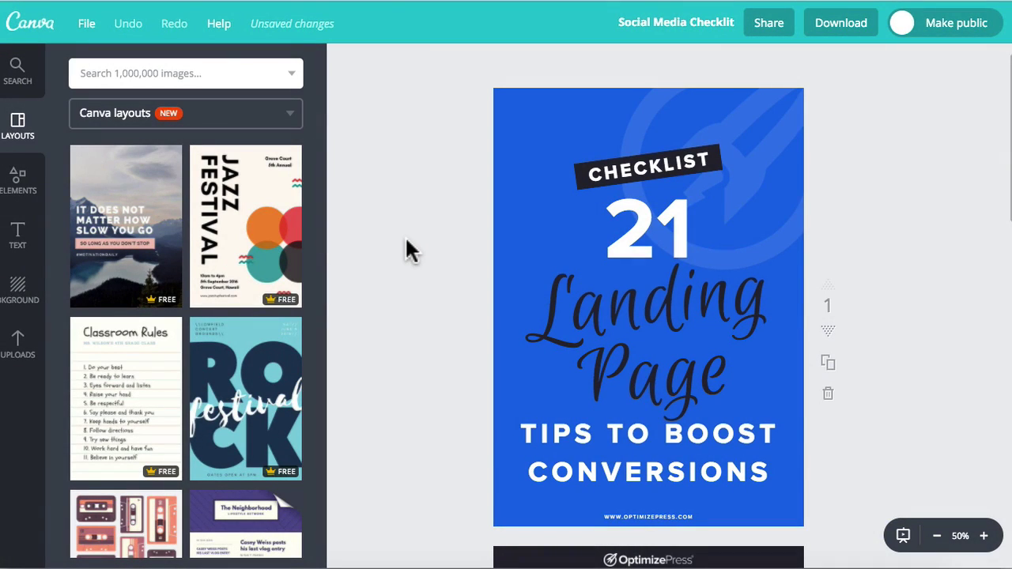
scroll(442, 187, "down", 5)
scroll(443, 186, "down", 8)
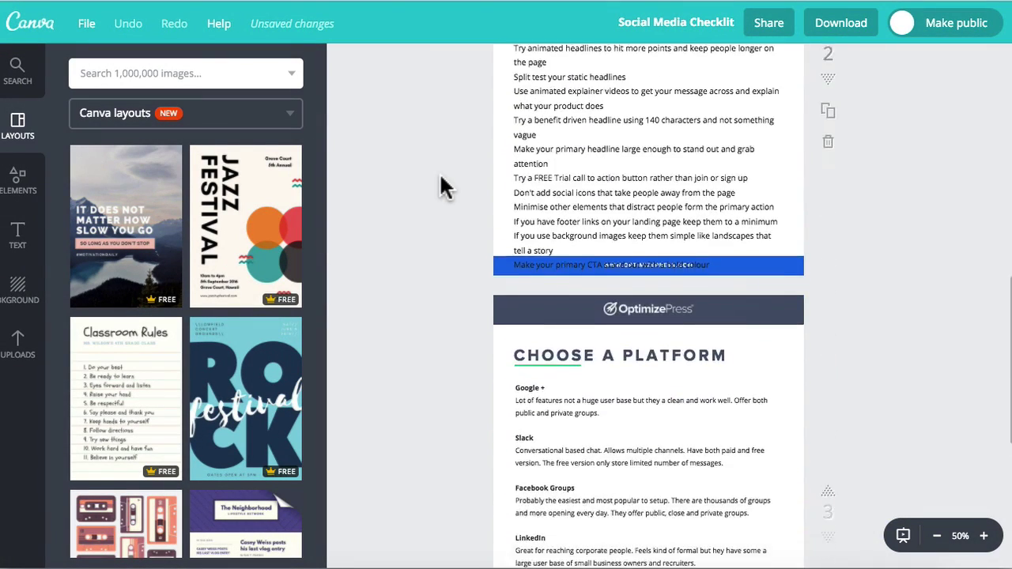
scroll(443, 186, "up", 5)
scroll(443, 186, "up", 9)
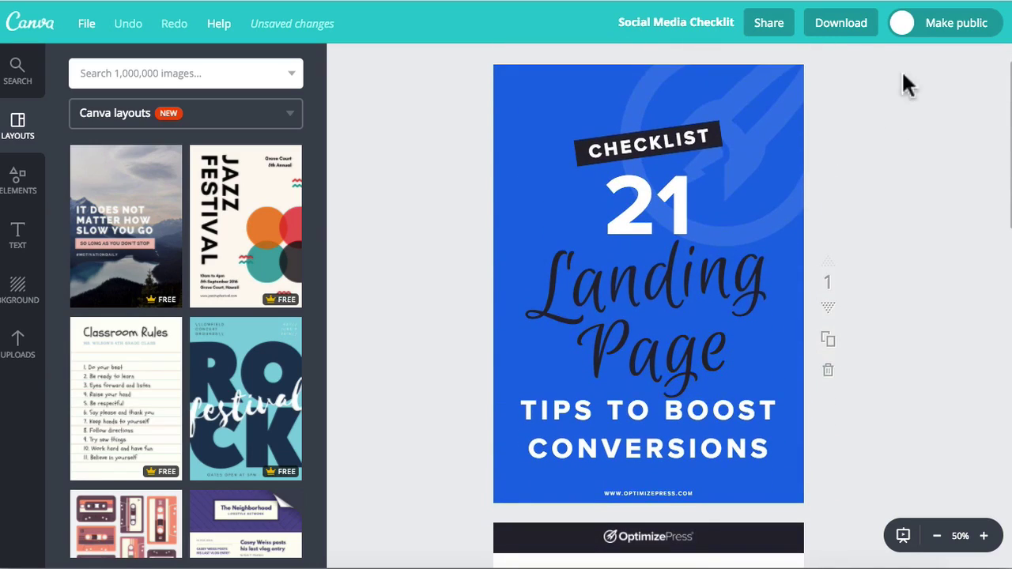
Step: Download all pages of the Social Media Checklit design as PDF - Print, and dismiss the download confirmation
left_click(852, 23)
left_click(792, 110)
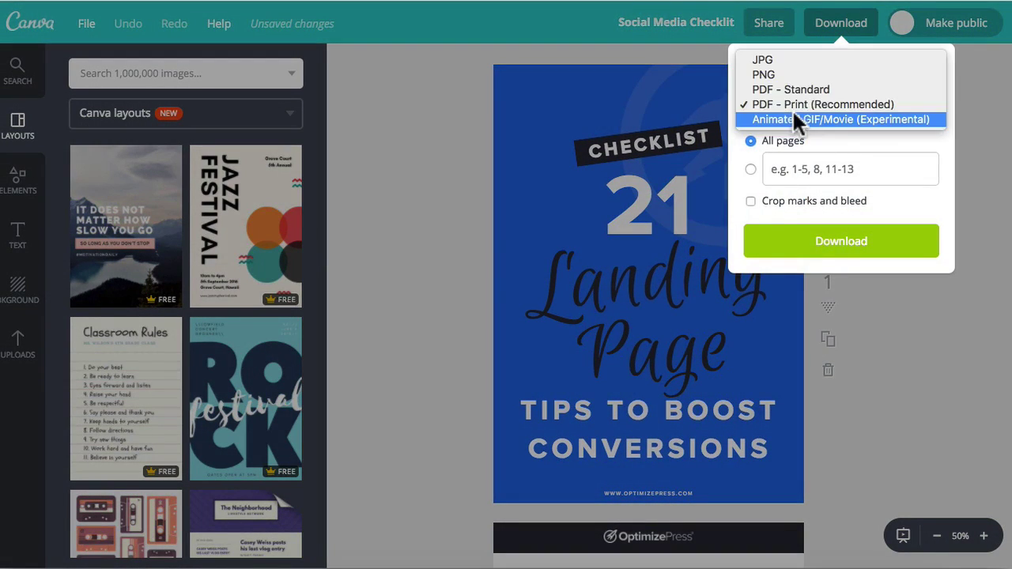
left_click(794, 103)
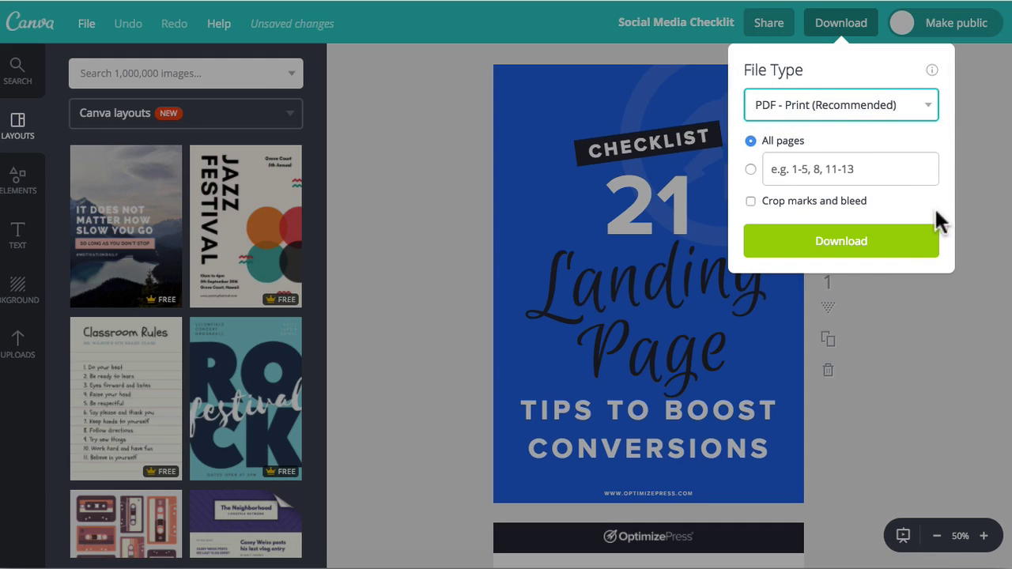
left_click(834, 251)
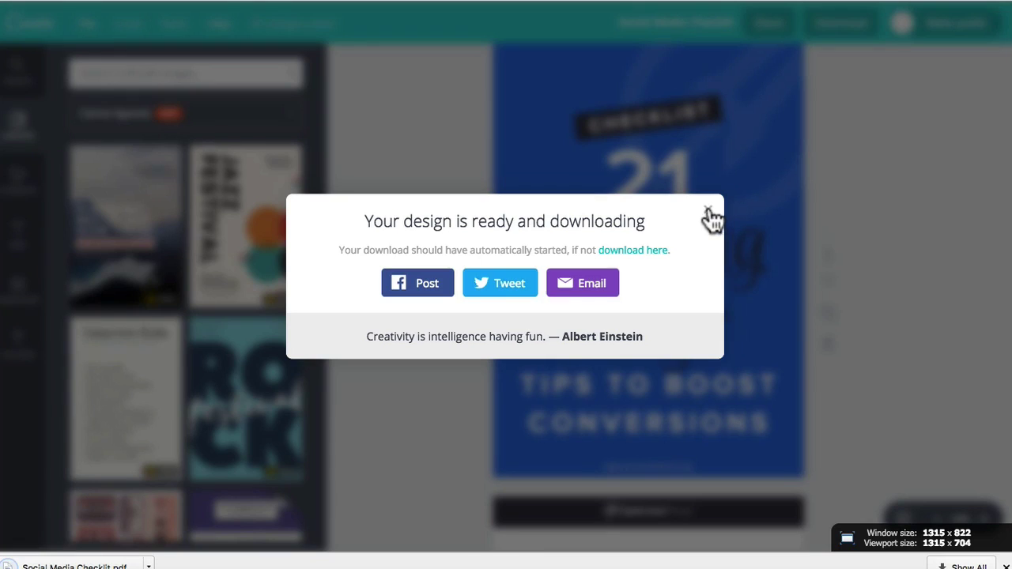
left_click(707, 210)
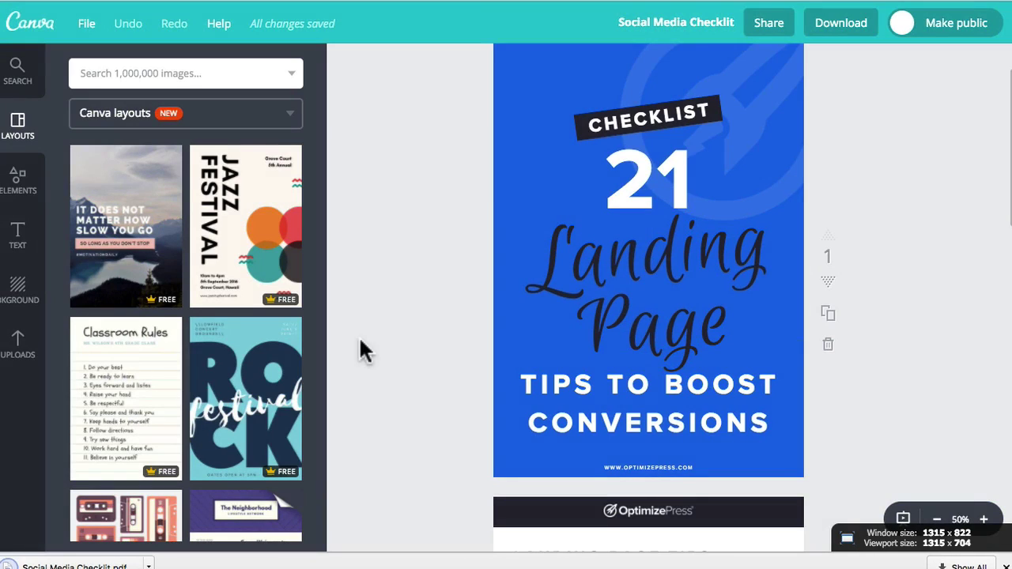
Step: Open the downloaded Social Media Checklit PDF and review its pages, from the cover to Choose a Platform, at a reduced zoom
left_click(71, 565)
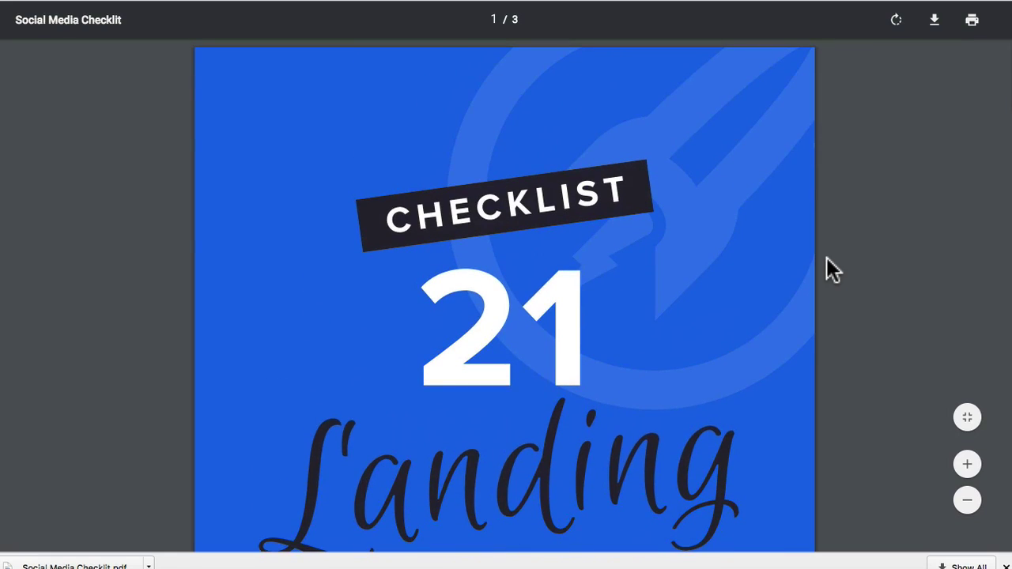
left_click(967, 499)
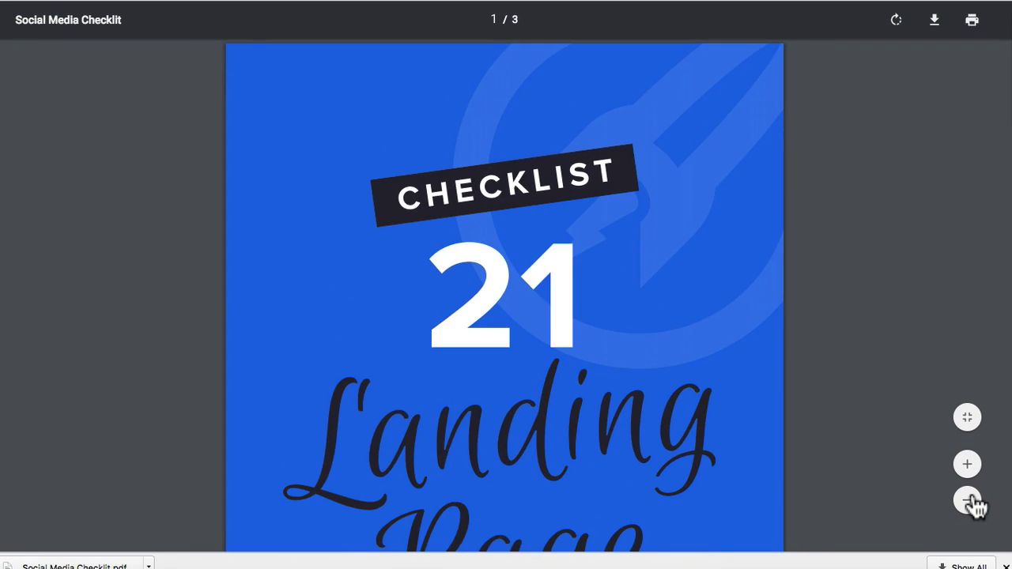
left_click(967, 500)
left_click(972, 499)
left_click(977, 506)
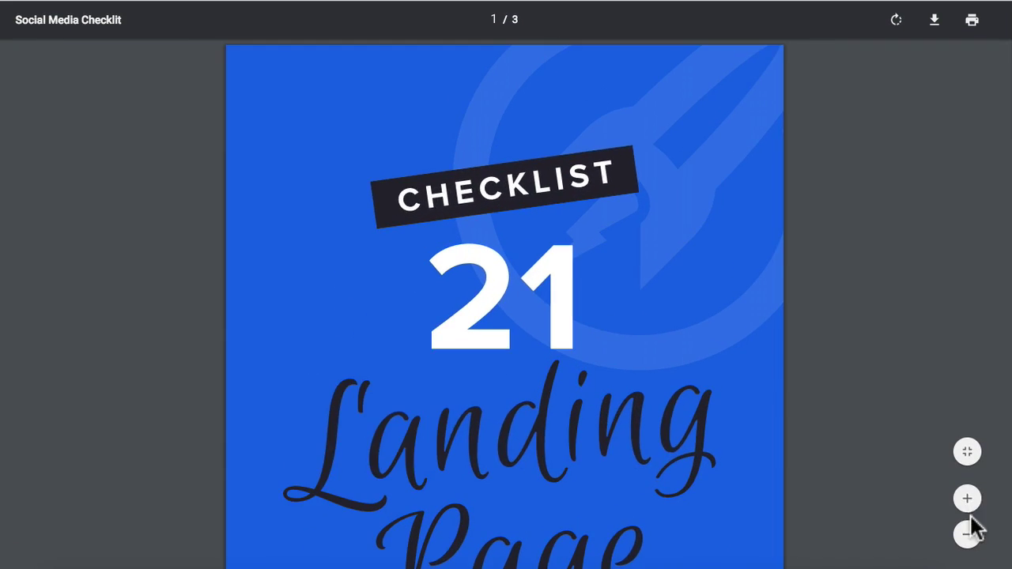
left_click(973, 533)
left_click(972, 535)
left_click(972, 535)
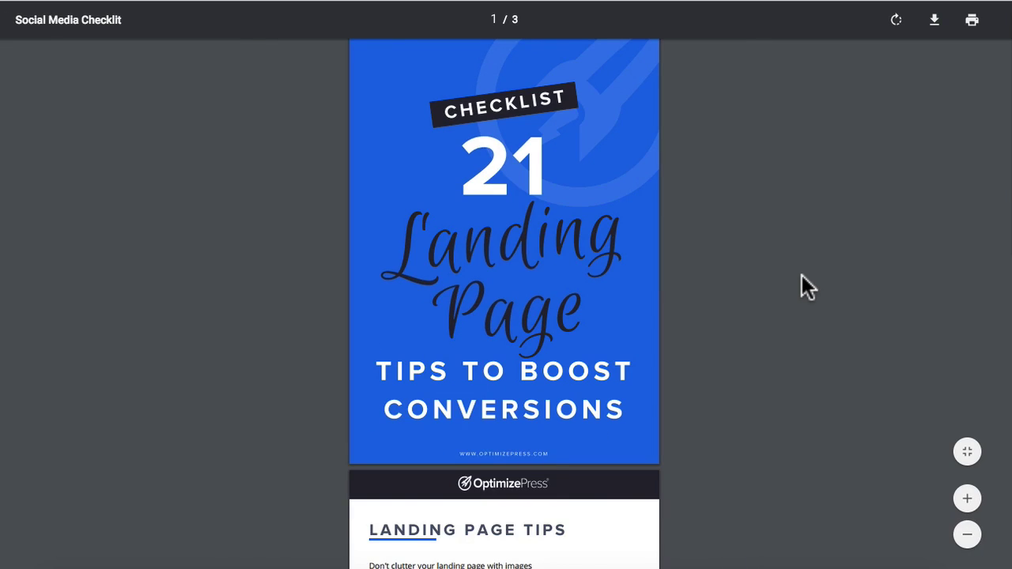
scroll(802, 275, "up", 1)
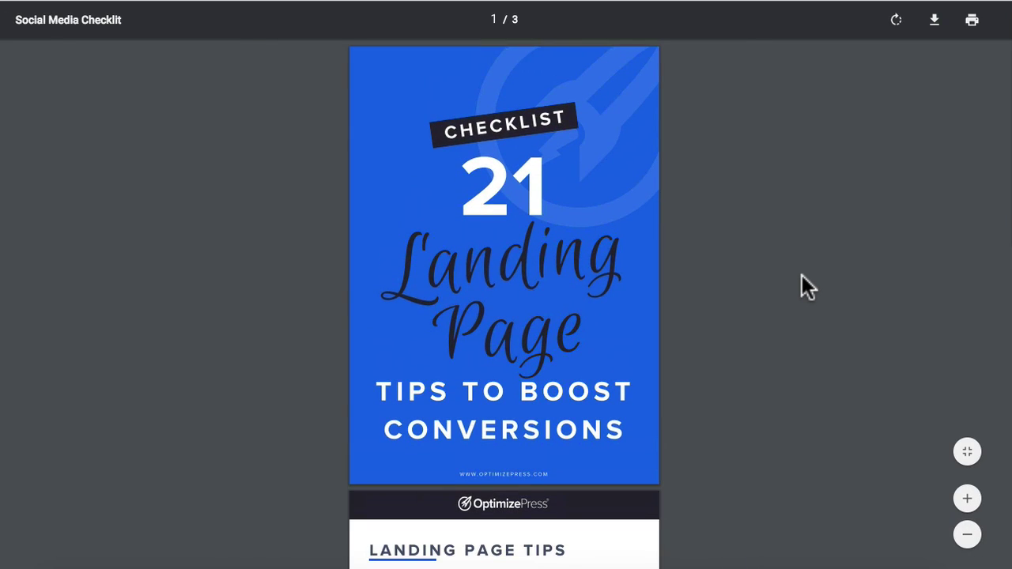
scroll(802, 276, "down", 1)
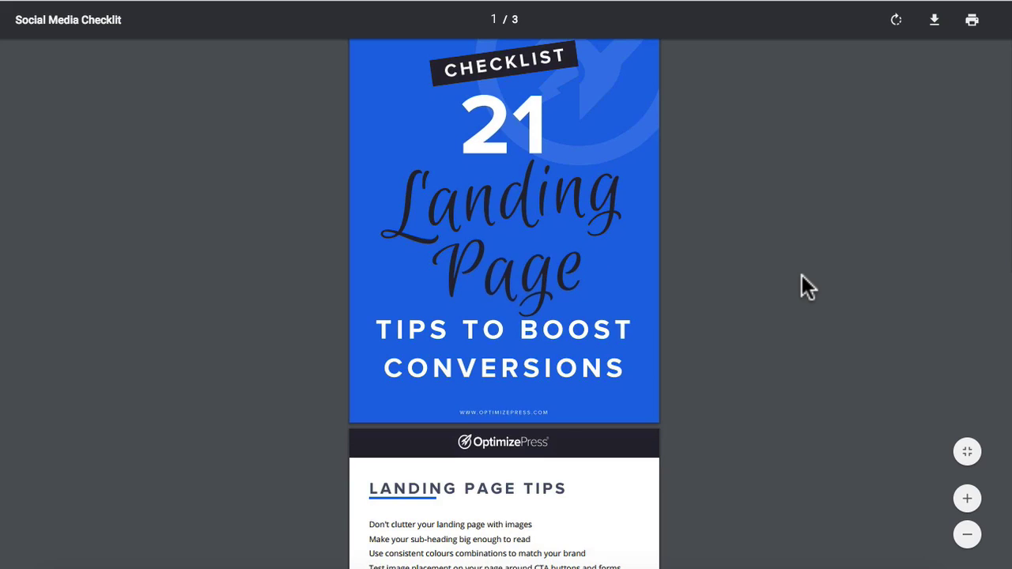
scroll(802, 275, "down", 6)
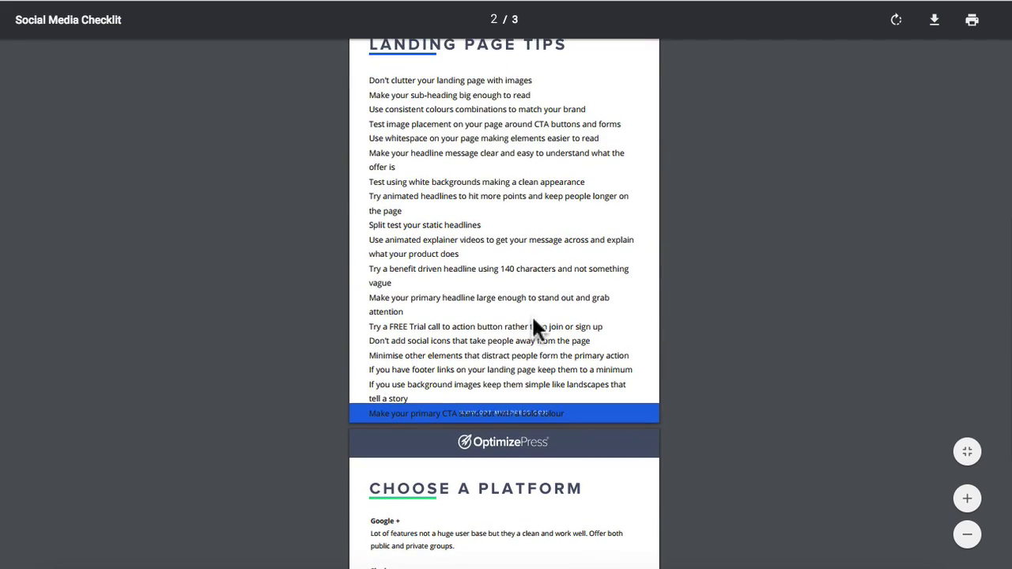
scroll(631, 244, "down", 4)
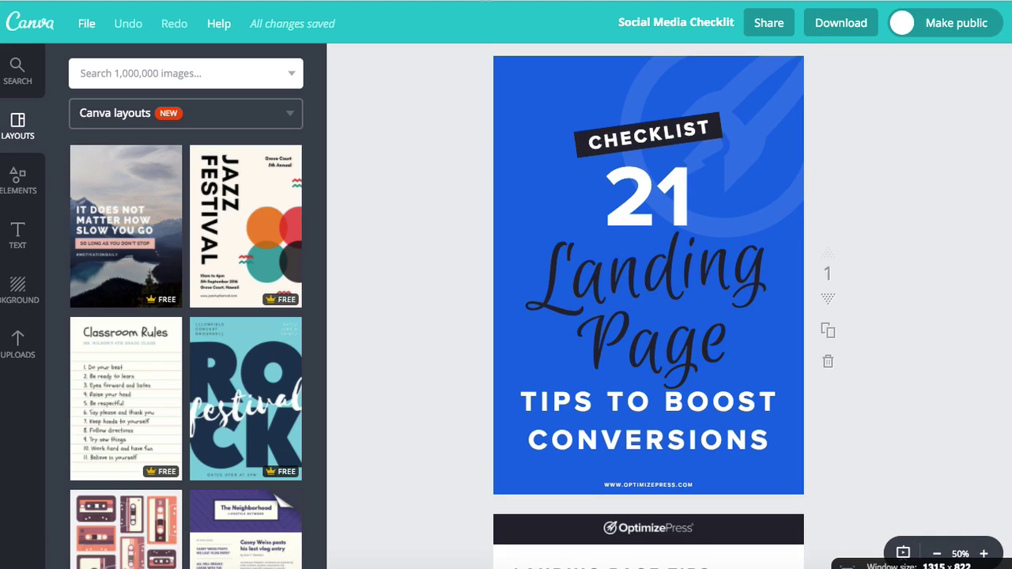
Step: Switch back to the Canva design and examine the Choose a Platform page at 75% zoom
scroll(474, 200, "down", 10)
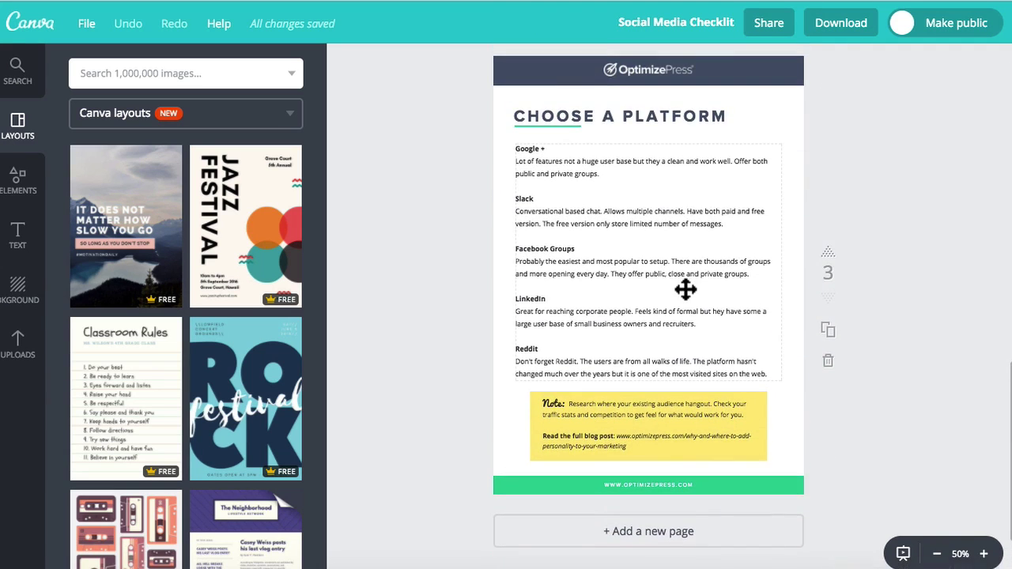
left_click(985, 554)
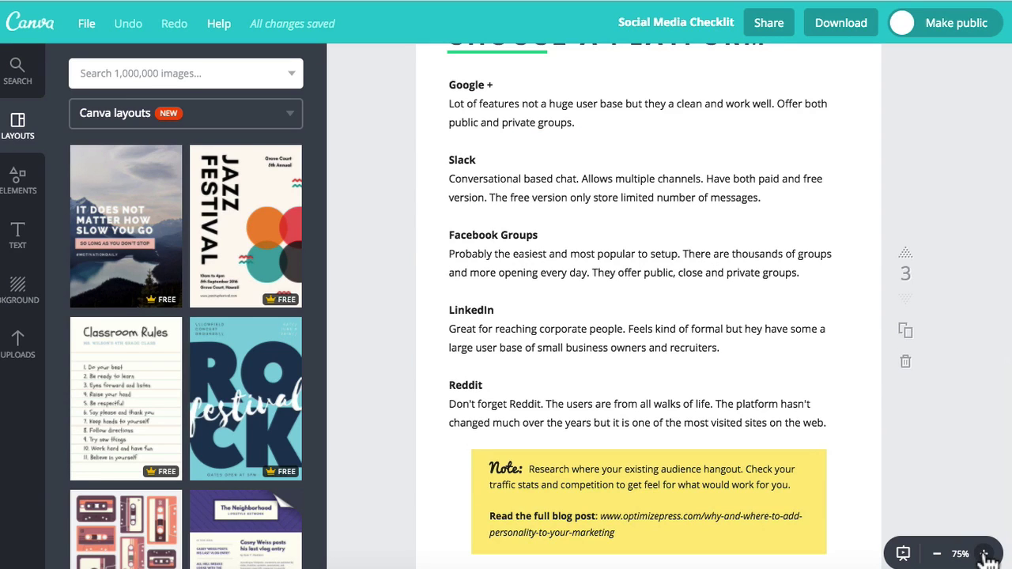
scroll(978, 441, "down", 1)
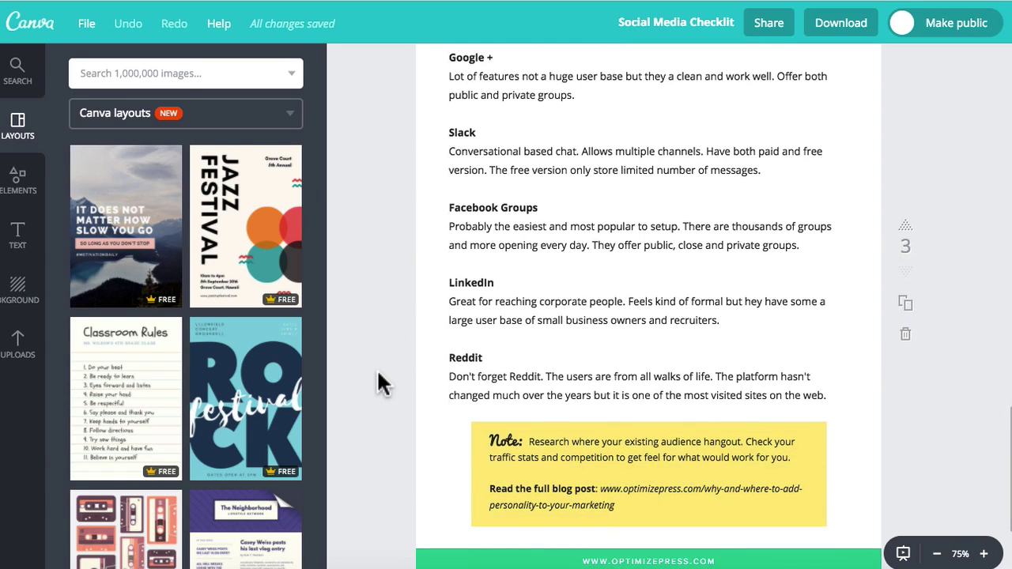
scroll(379, 377, "down", 3)
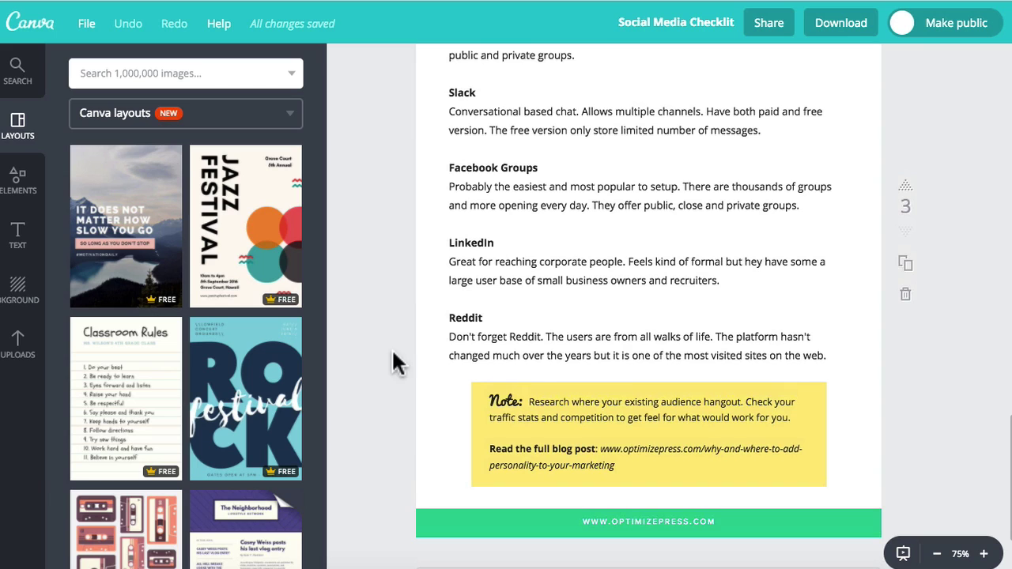
scroll(380, 362, "up", 3)
scroll(377, 362, "down", 5)
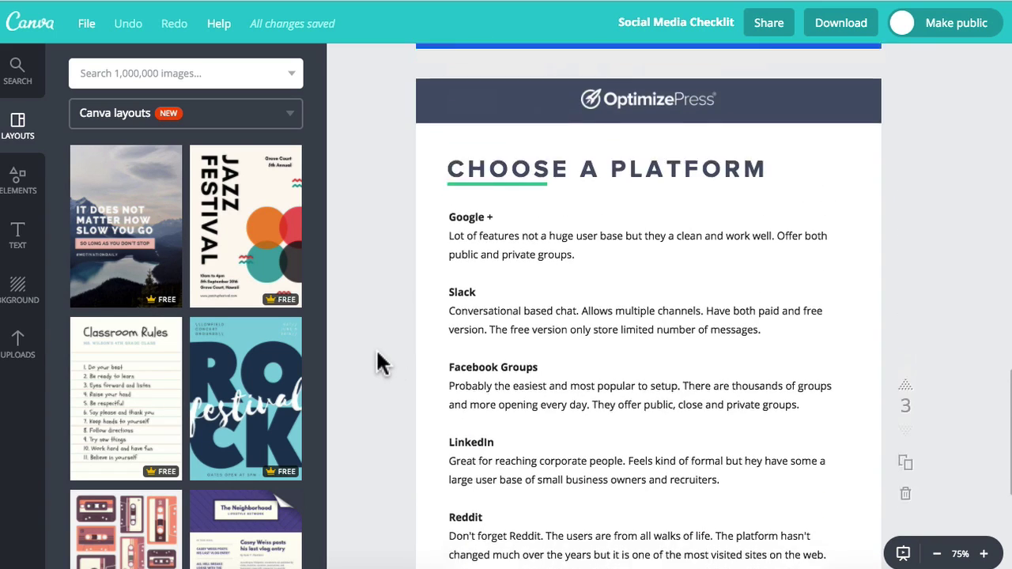
Step: Inspect the yellow note box, its "Note:" heading and body text, and the green footer bar on page 3 at 87% zoom
left_click(983, 554)
scroll(678, 235, "down", 5)
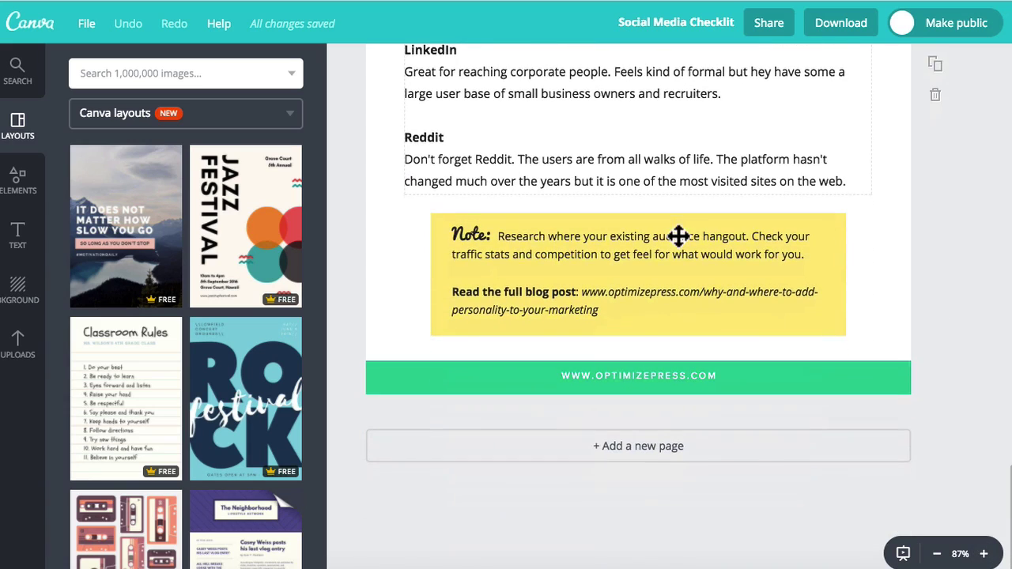
left_click(441, 253)
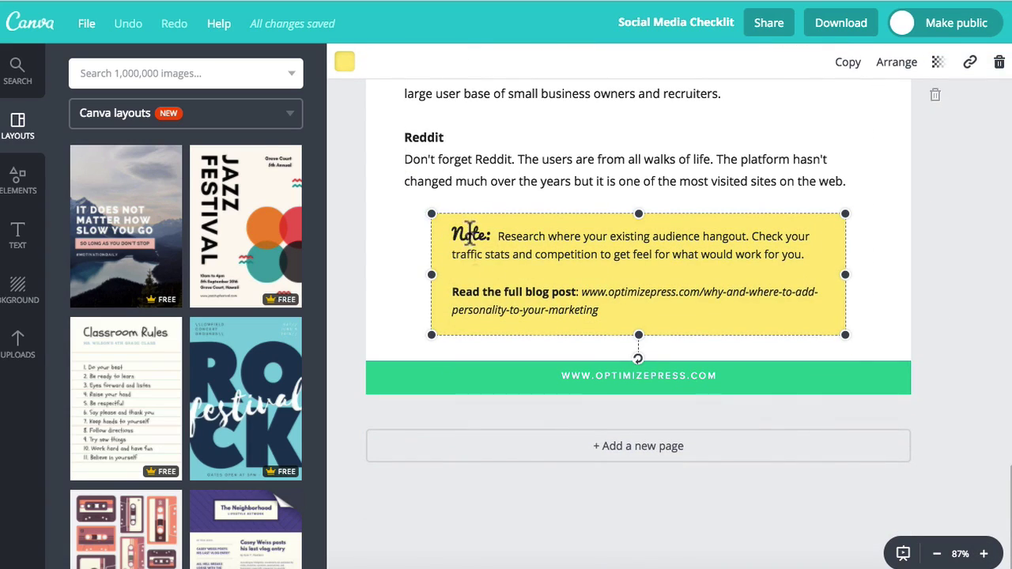
left_click(470, 234)
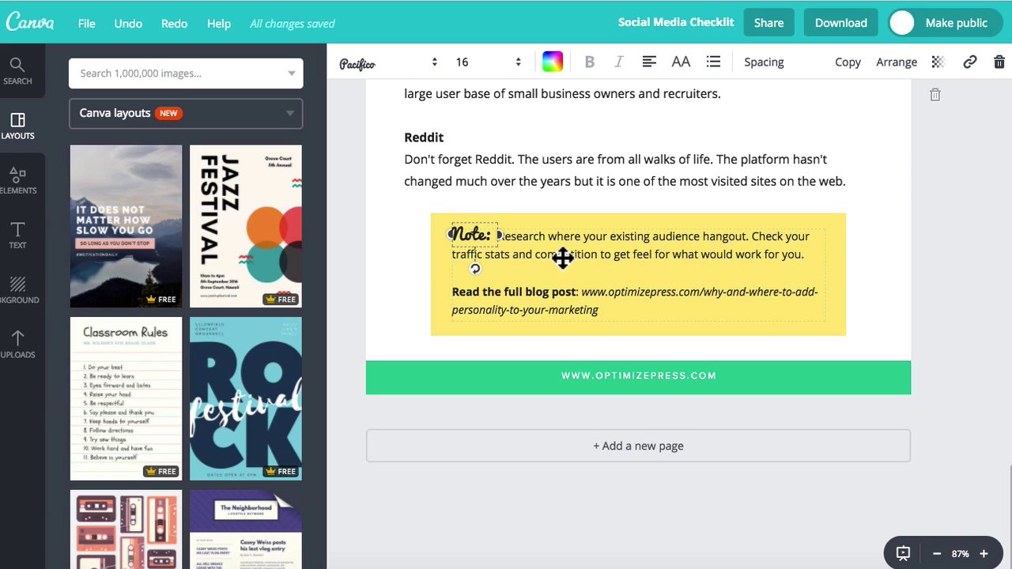
left_click(588, 261)
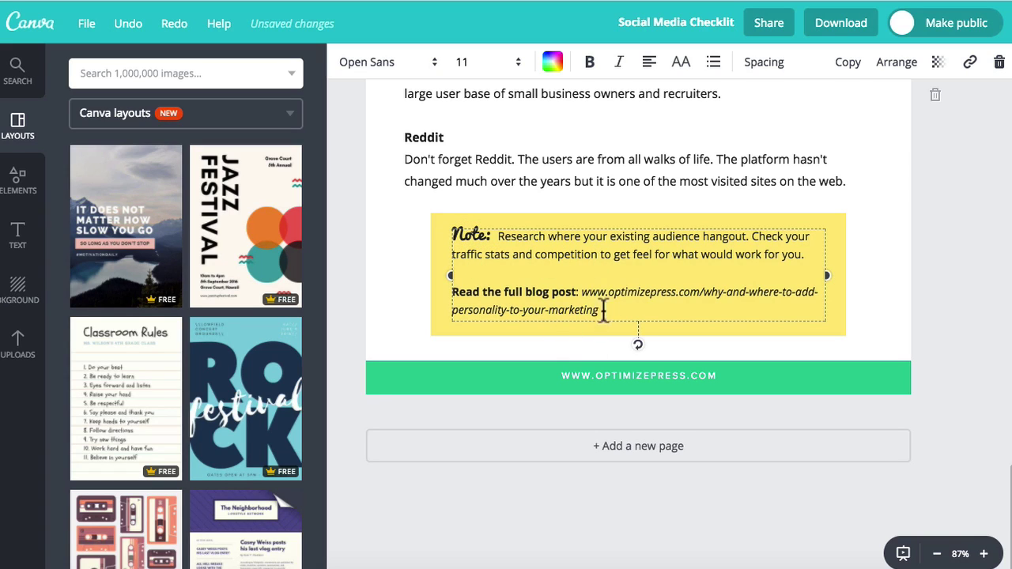
left_click(354, 246)
left_click(418, 380)
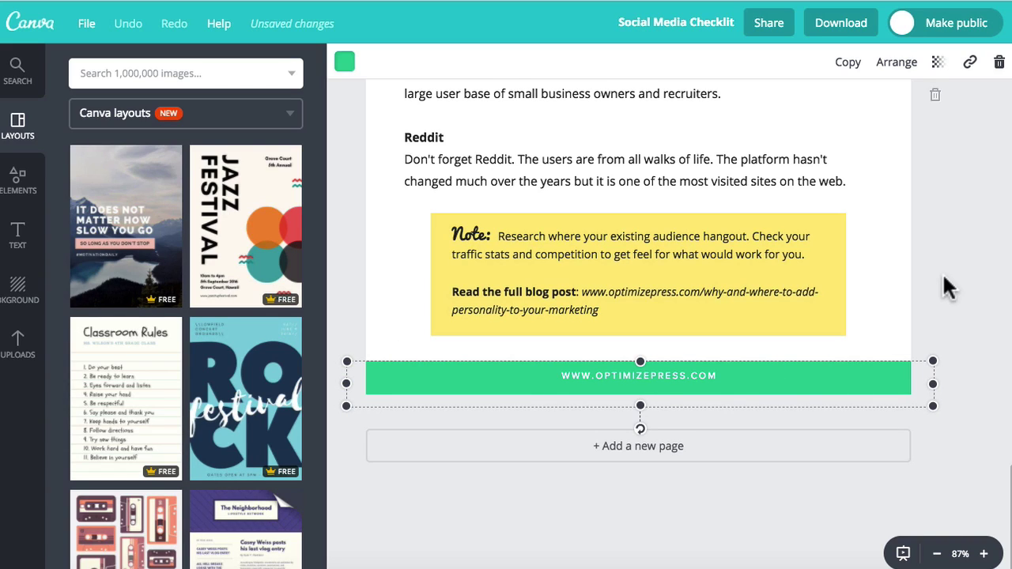
left_click(800, 346)
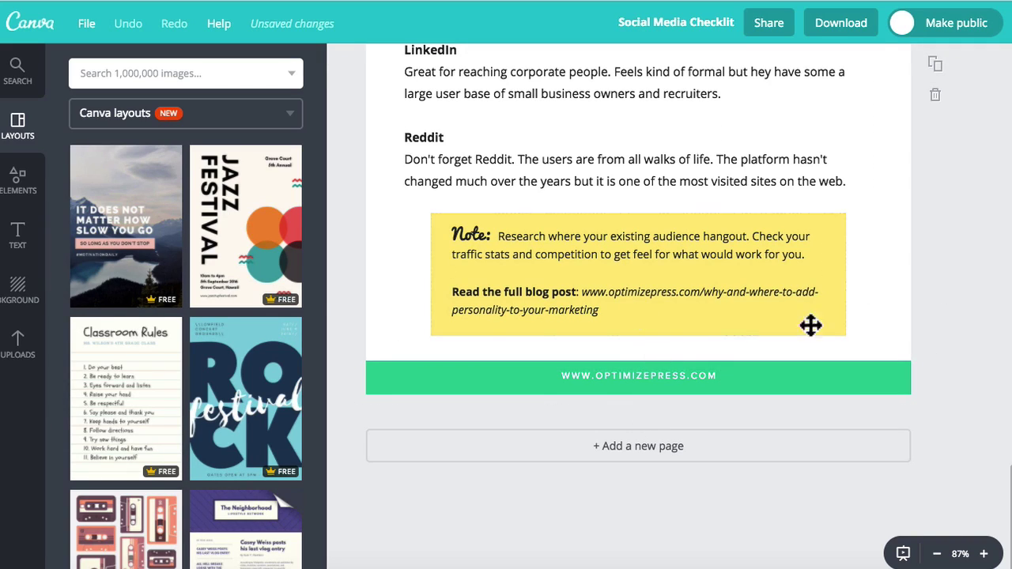
Step: Review the Choose a Platform page and check the font settings of its platform descriptions text at 75% zoom
scroll(956, 289, "up", 5)
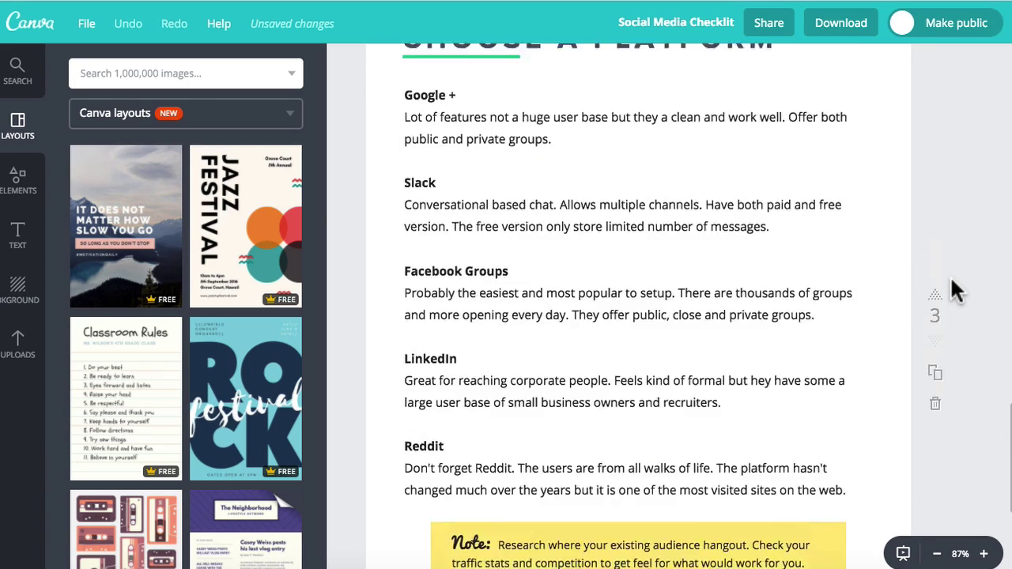
scroll(956, 291, "up", 3)
scroll(956, 291, "down", 2)
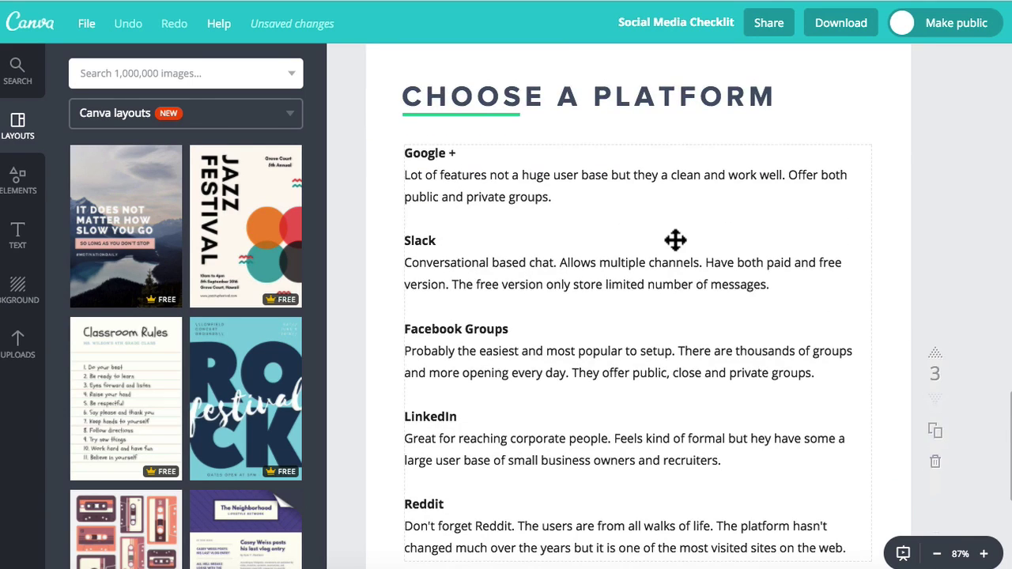
scroll(673, 237, "down", 1)
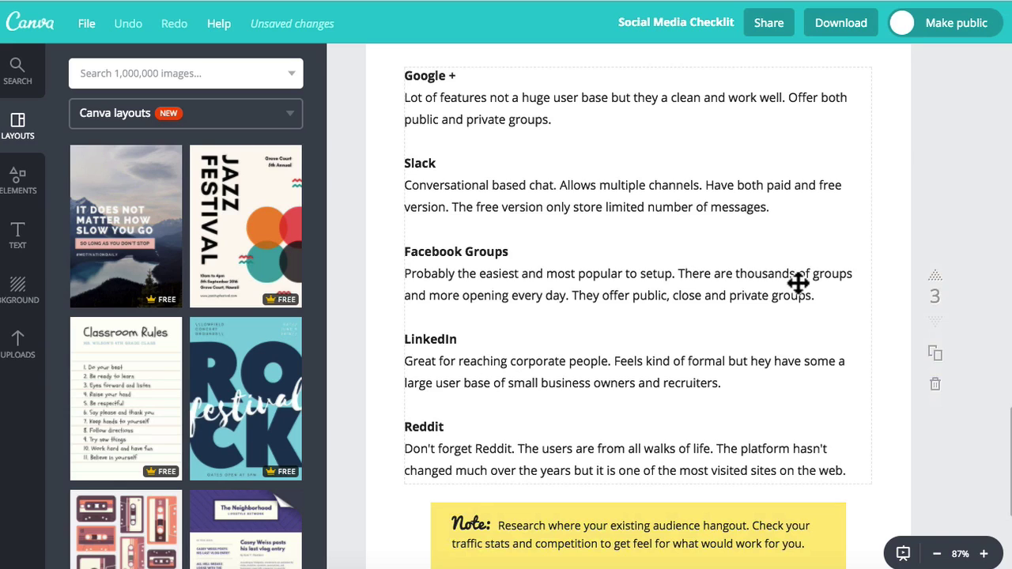
left_click(933, 554)
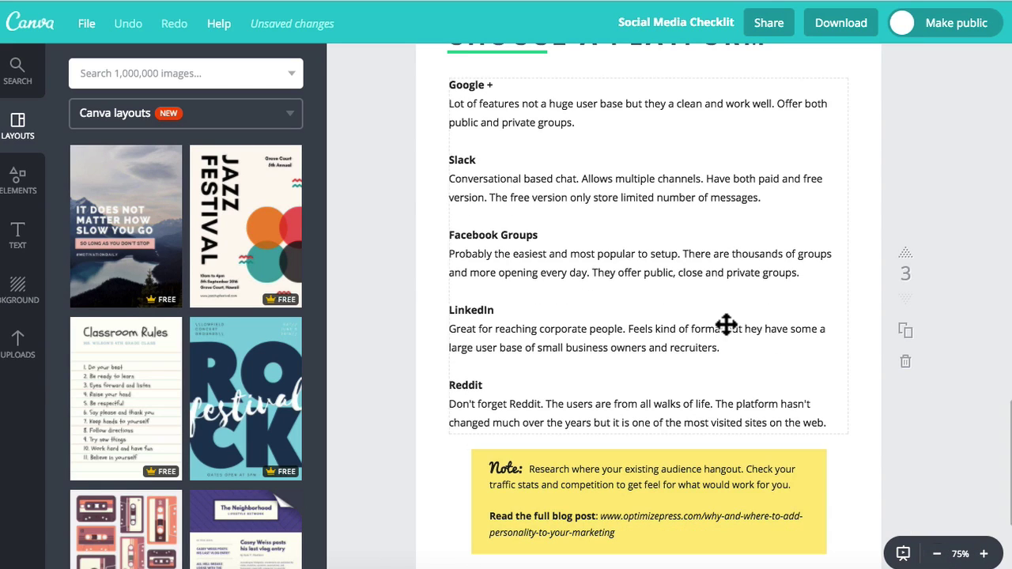
left_click(672, 269)
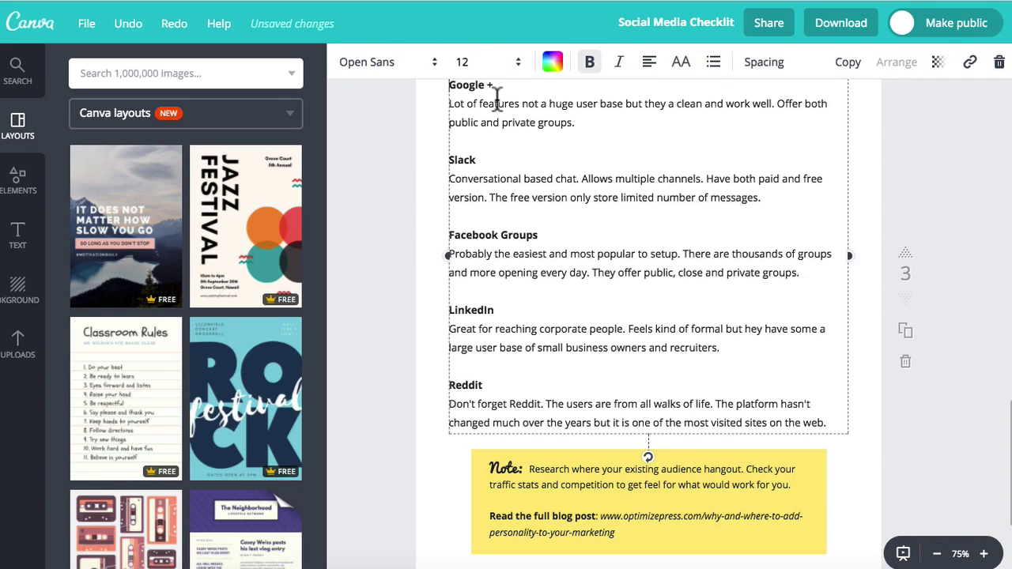
scroll(490, 97, "up", 1)
scroll(490, 96, "down", 2)
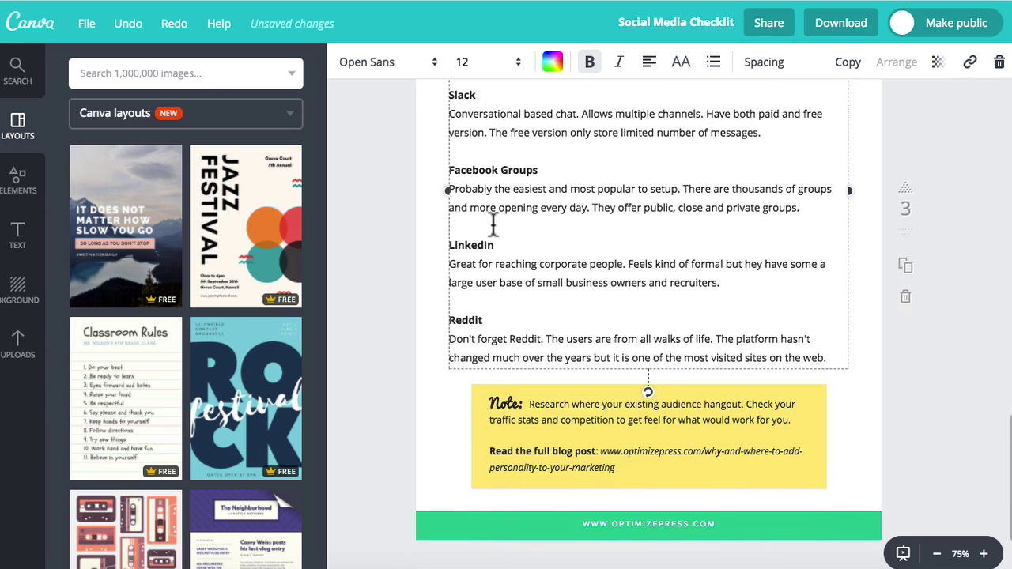
Step: Review the checklist design from the Choose a Platform page back to the cover at 50% zoom, with the text deselected
scroll(494, 349, "up", 4)
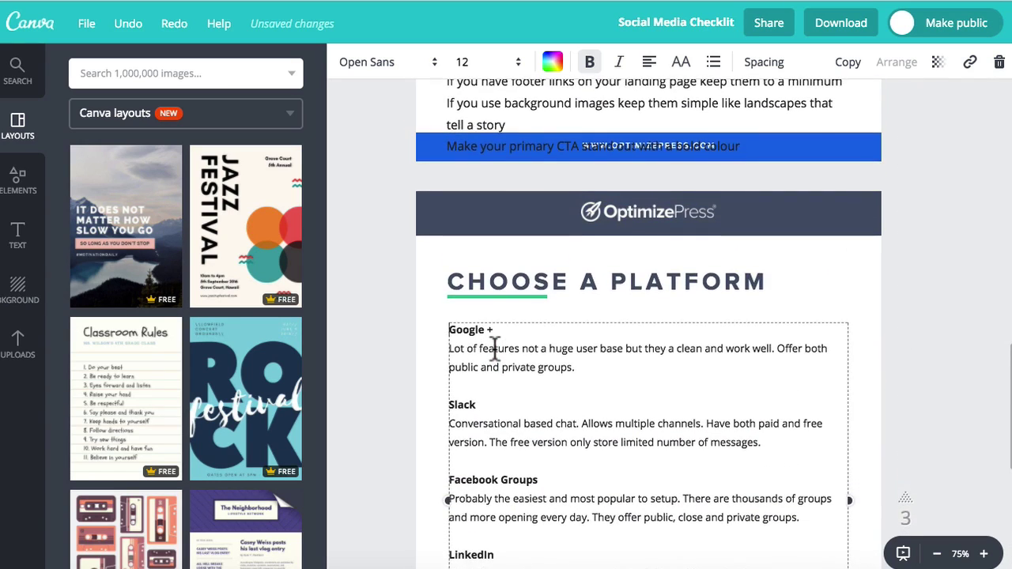
scroll(493, 348, "down", 3)
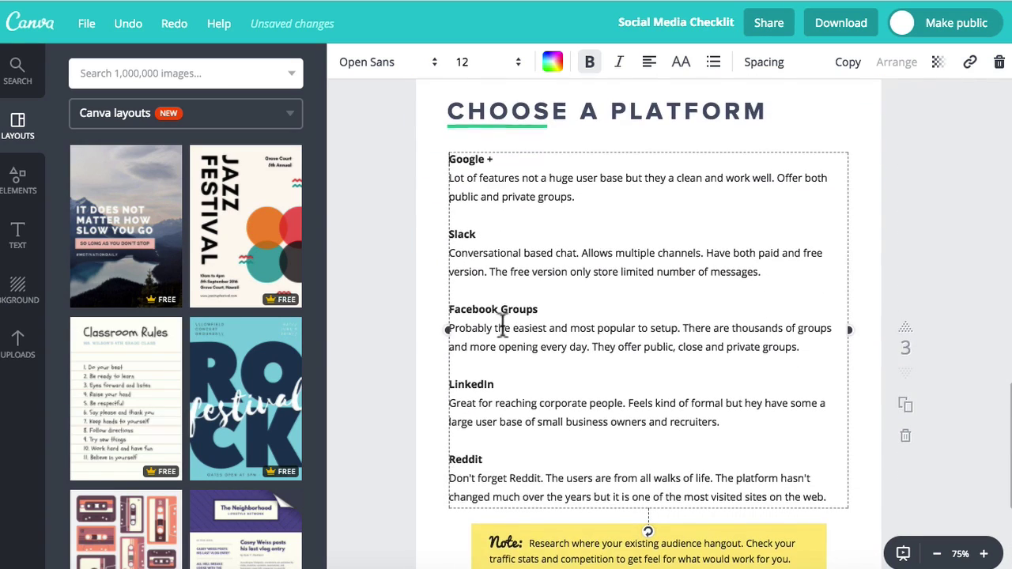
scroll(502, 324, "down", 5)
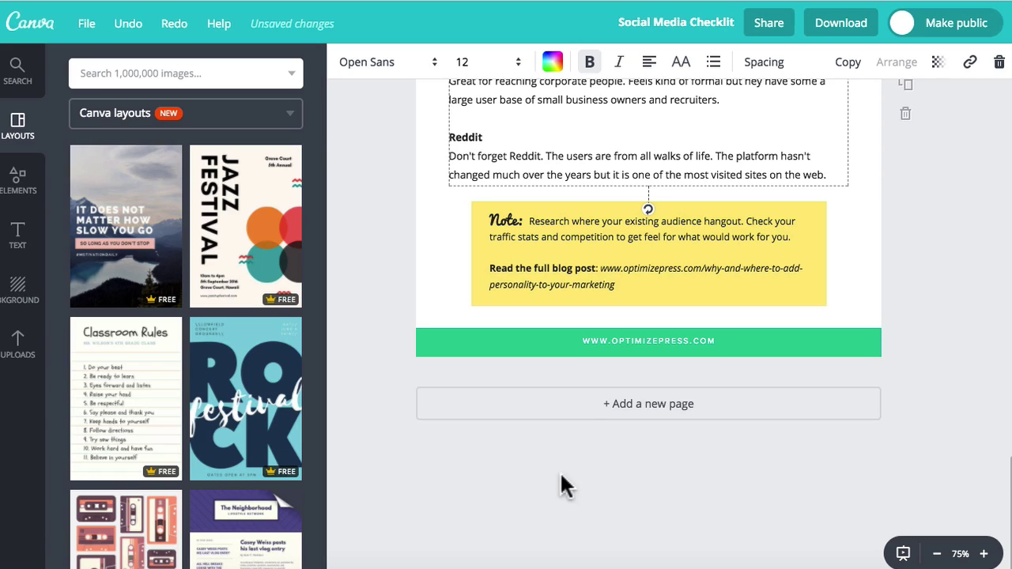
scroll(560, 472, "up", 10)
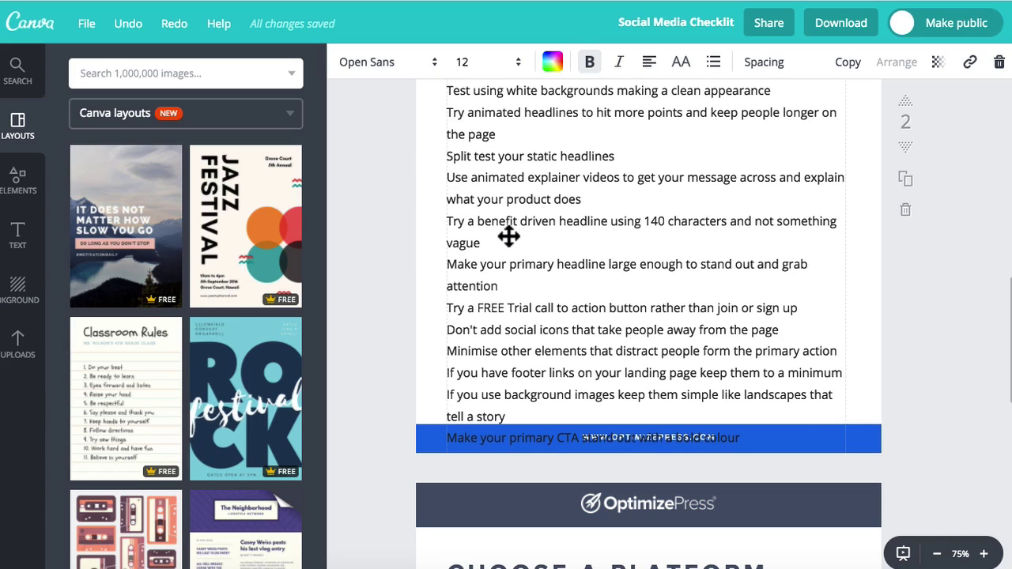
left_click(937, 553)
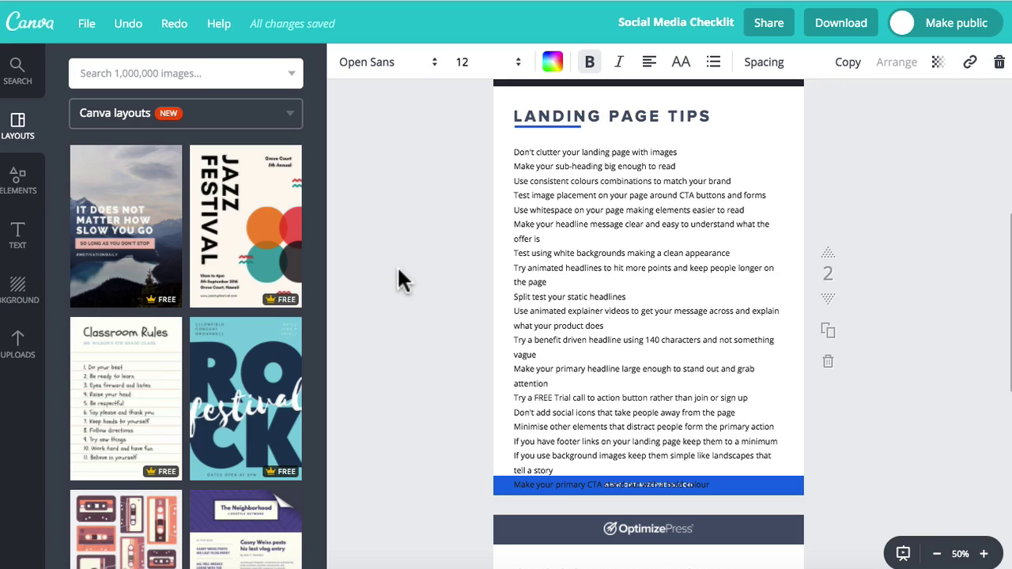
left_click(409, 309)
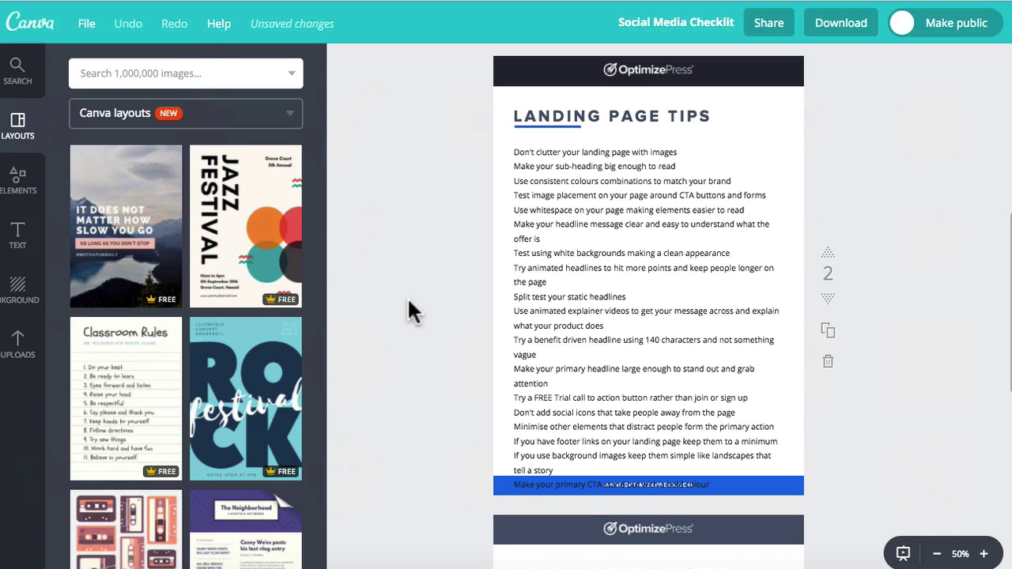
scroll(408, 302, "up", 5)
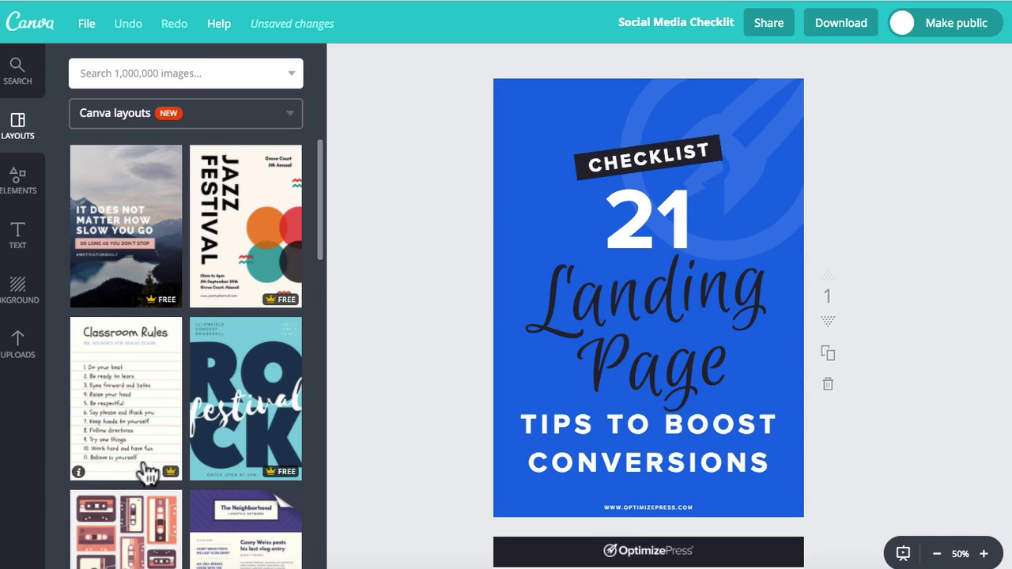
Step: Add a blank page after the Choose a Platform page and try the Design Proposal layout on it, declining to replace the page content
scroll(227, 244, "down", 5)
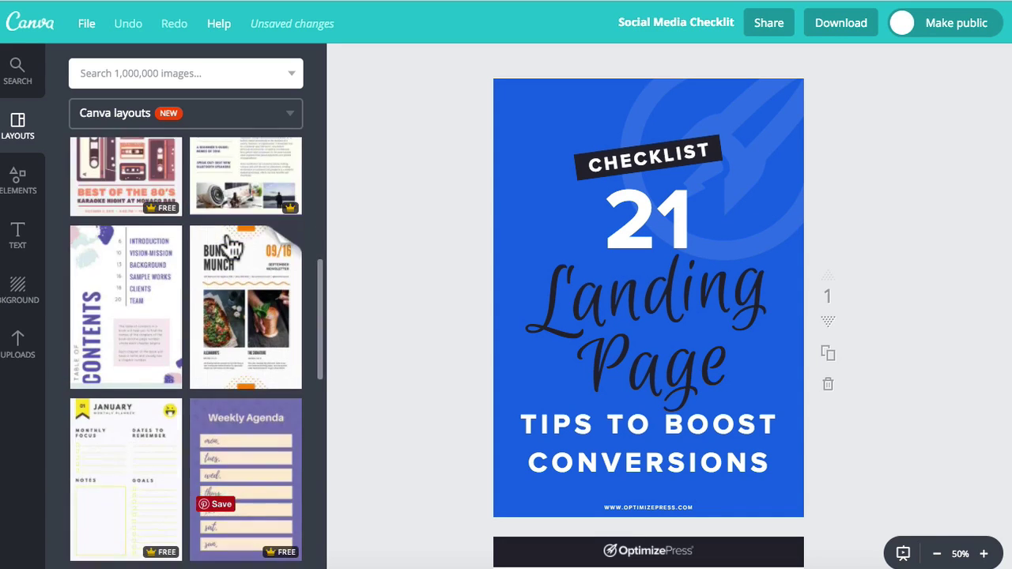
scroll(212, 249, "down", 3)
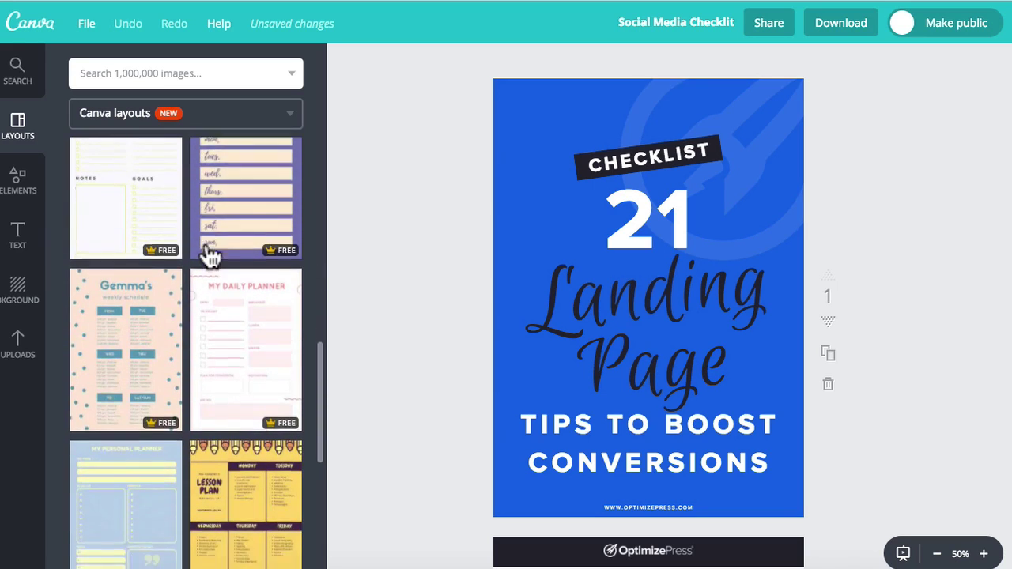
scroll(209, 253, "down", 5)
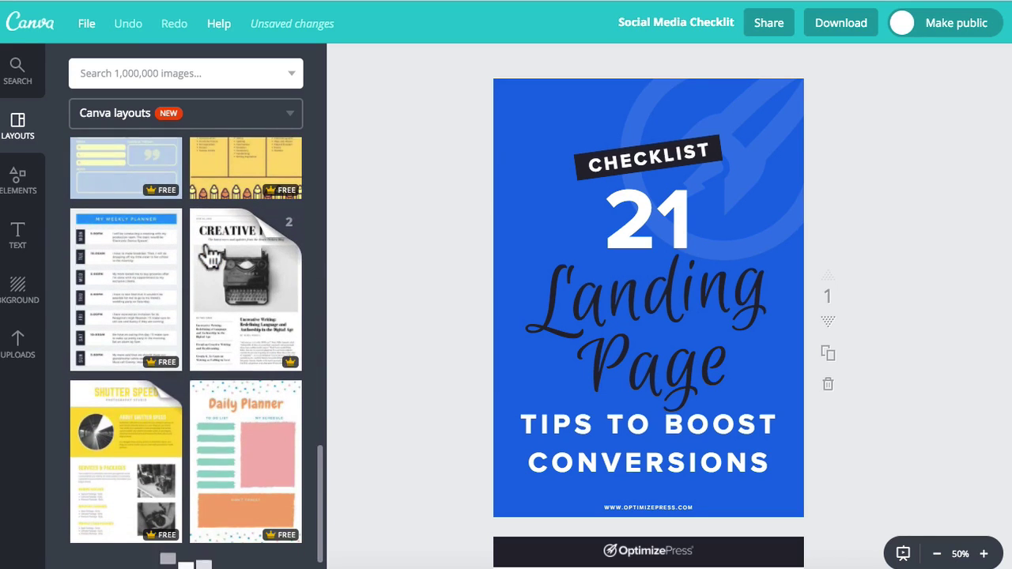
scroll(214, 324, "down", 2)
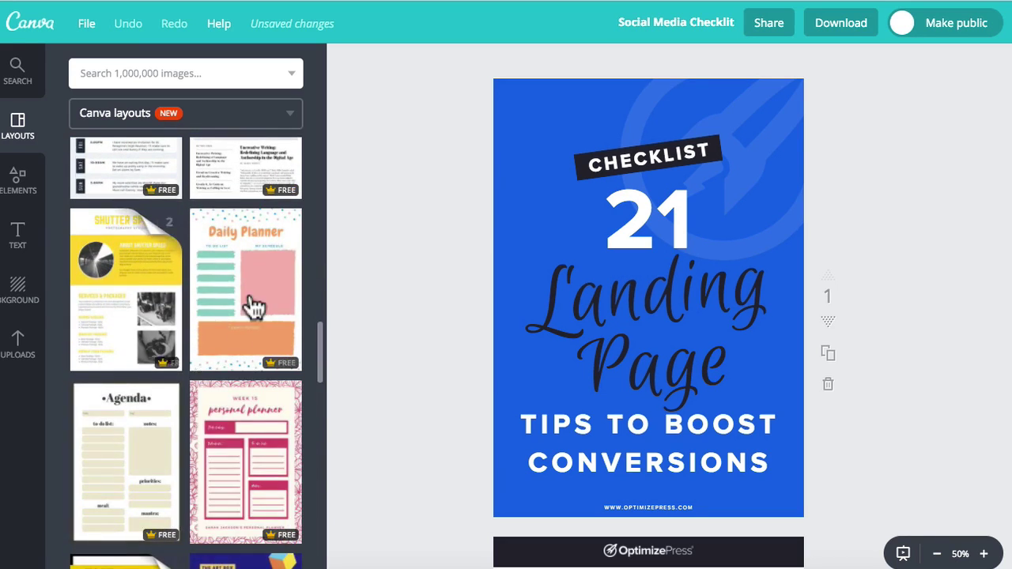
scroll(253, 307, "down", 4)
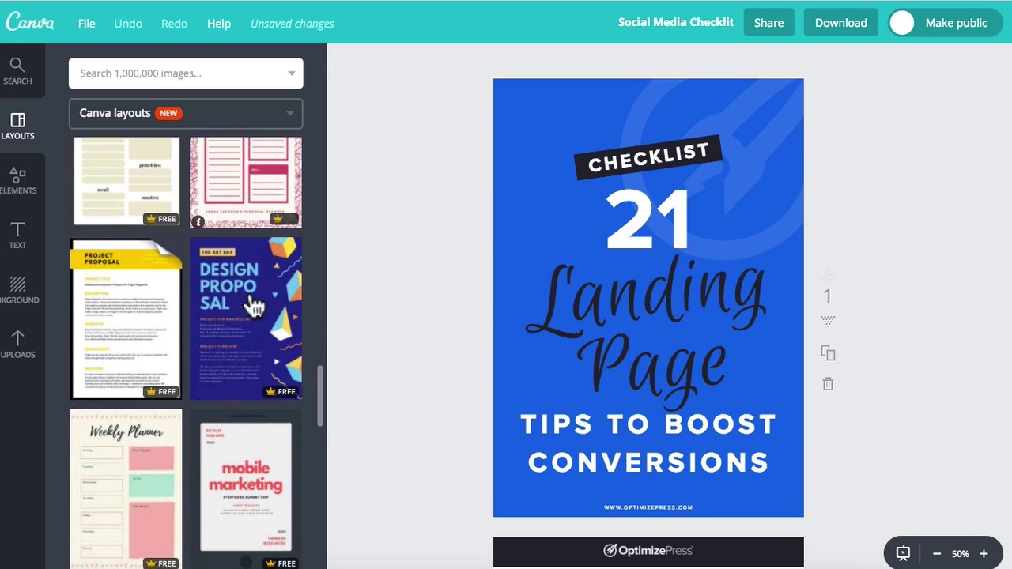
scroll(427, 328, "down", 15)
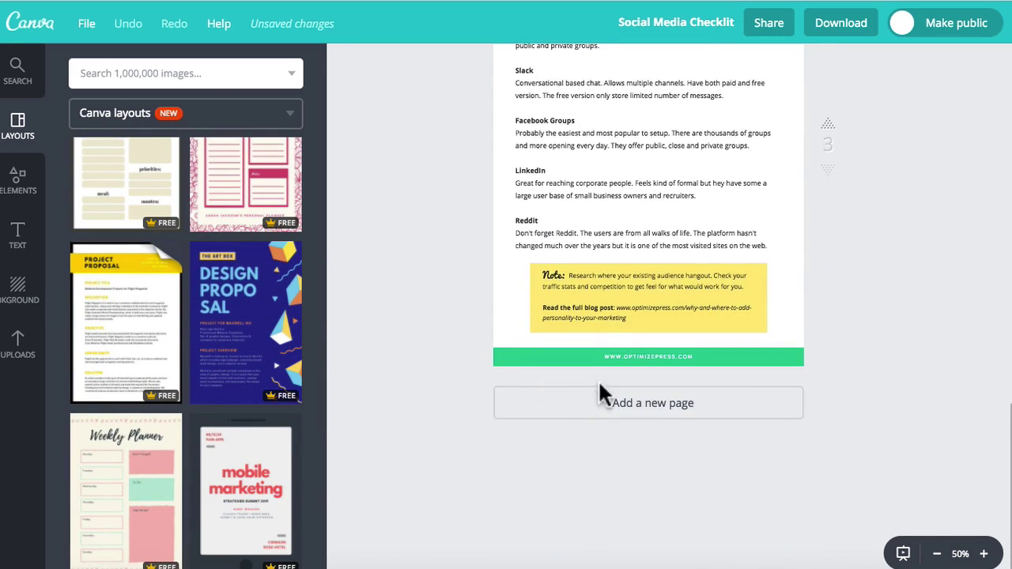
left_click(645, 411)
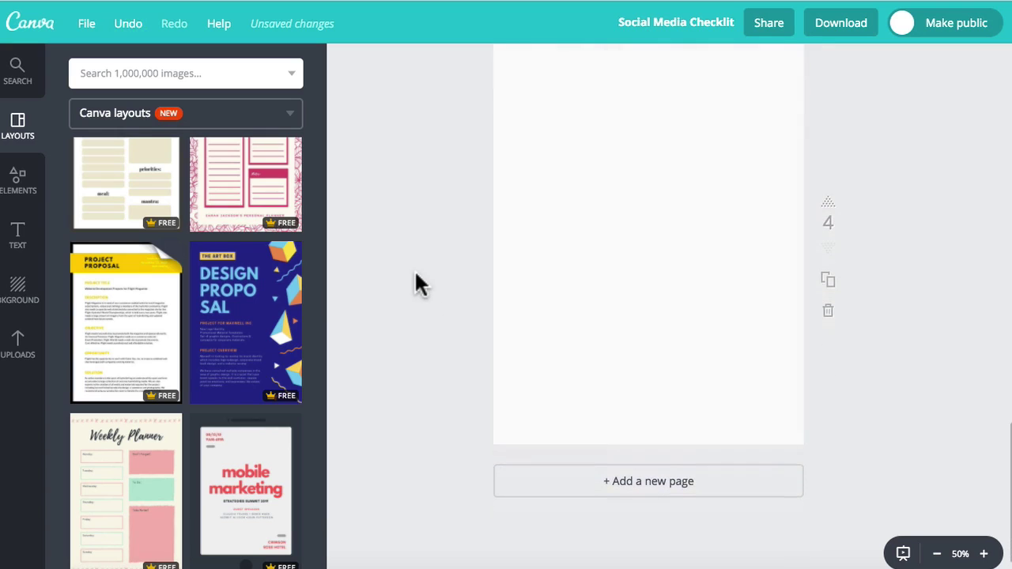
left_click(276, 380)
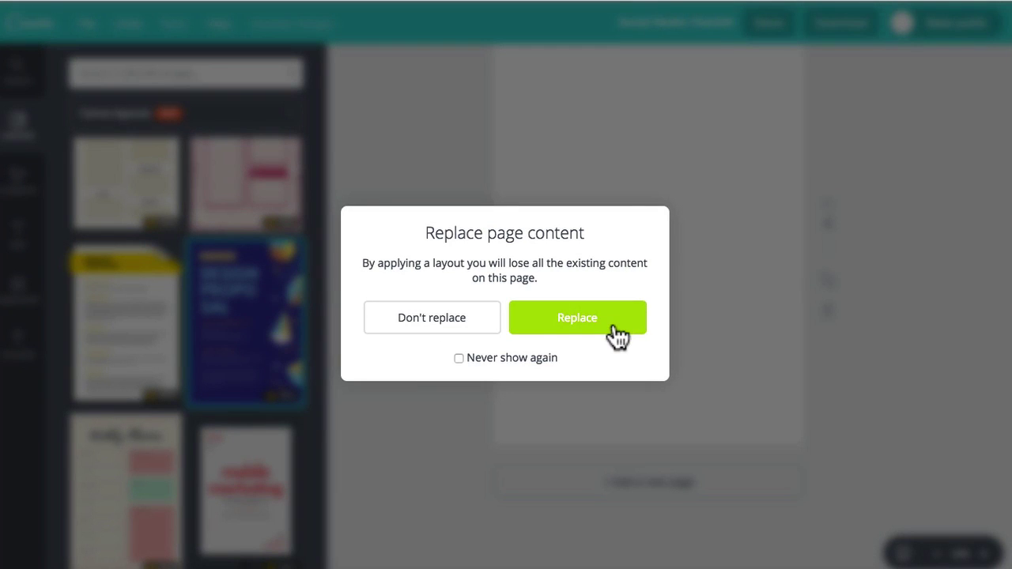
left_click(431, 325)
Step: Examine the blank page 4, browse the remaining document layouts such as flyers and letterheads, and return to the checklist cover
scroll(416, 418, "up", 3)
scroll(416, 417, "down", 1)
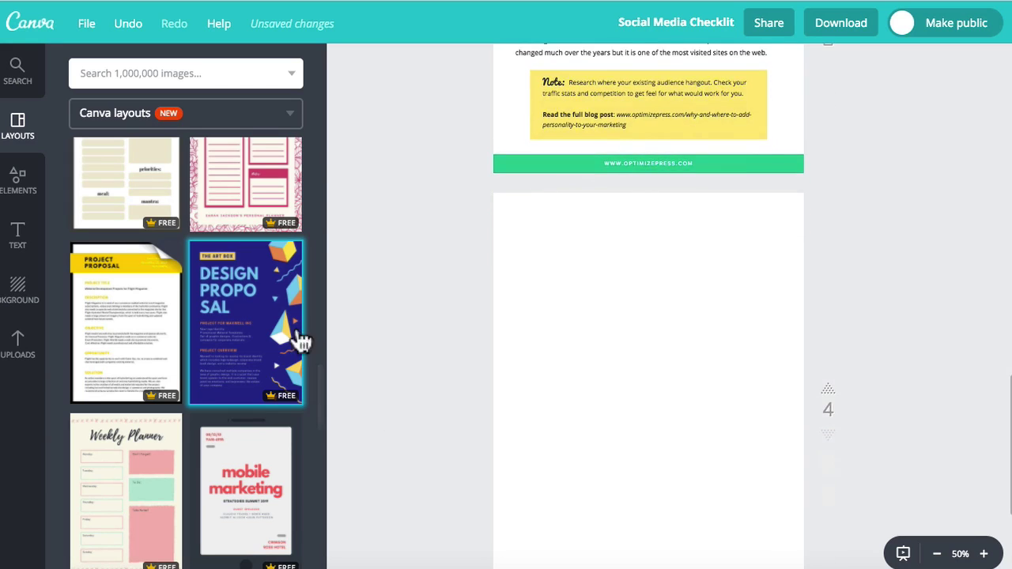
scroll(408, 344, "down", 1)
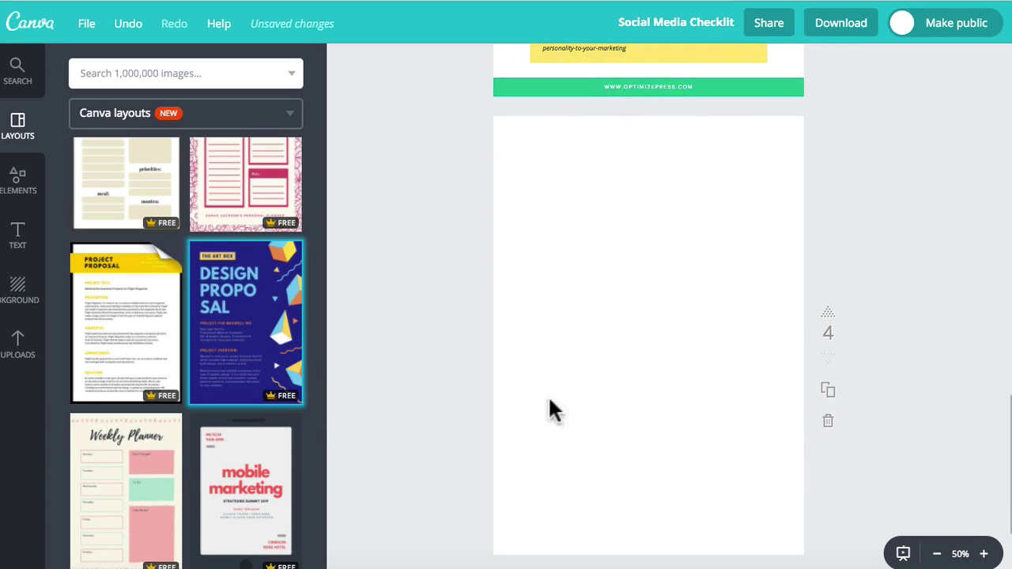
scroll(377, 318, "down", 1)
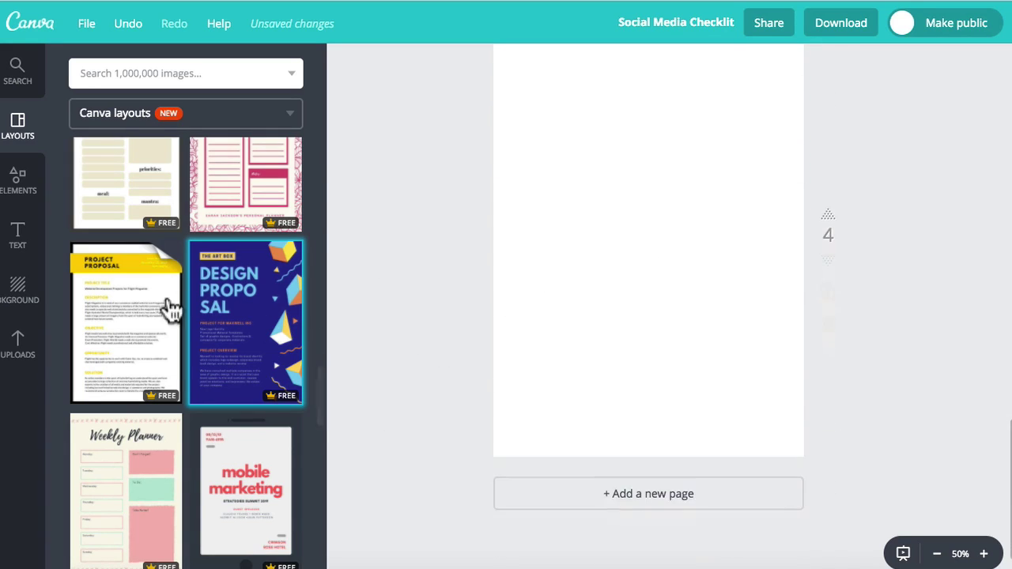
scroll(163, 306, "down", 5)
scroll(166, 307, "down", 2)
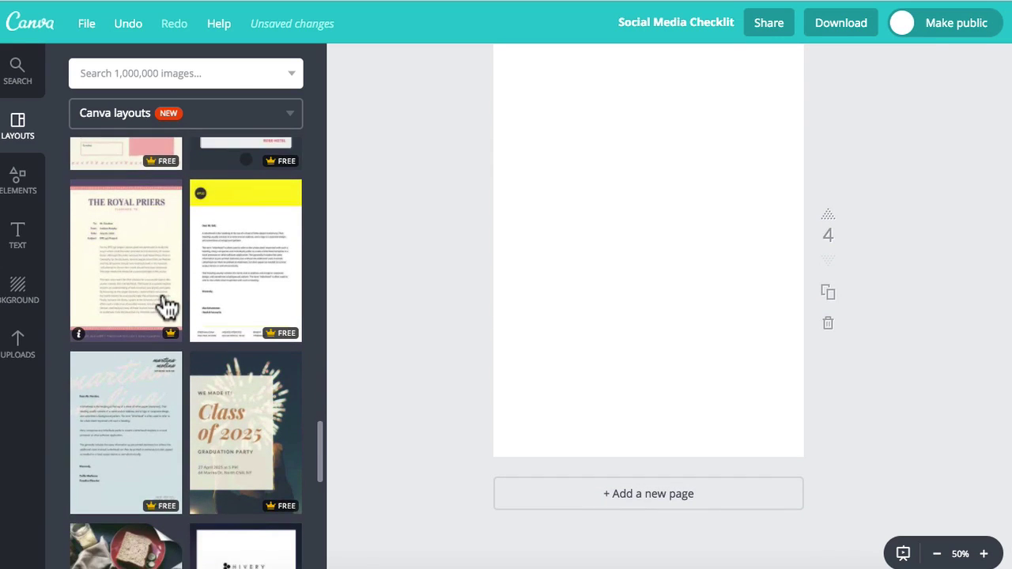
scroll(166, 307, "down", 2)
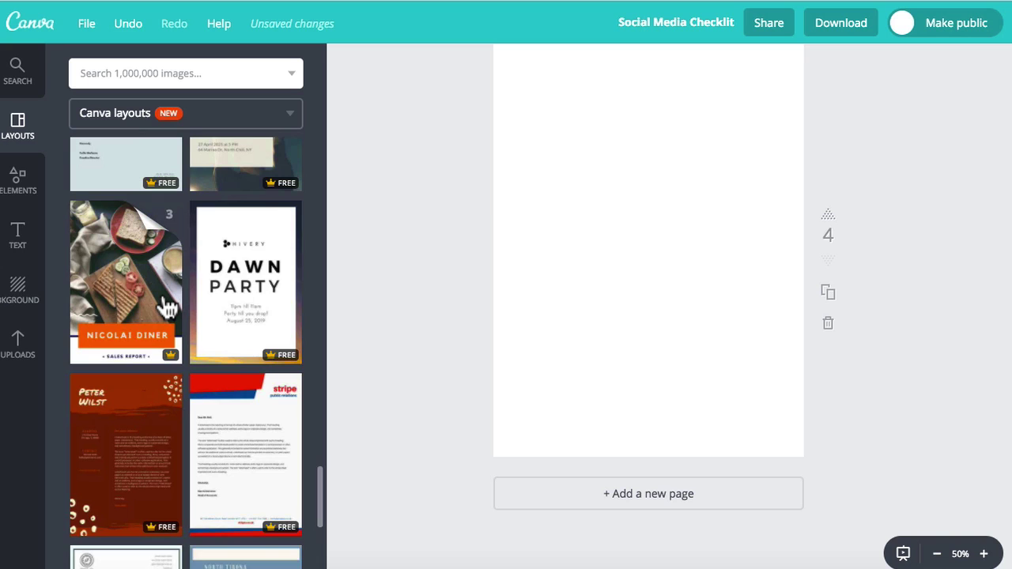
scroll(232, 276, "down", 4)
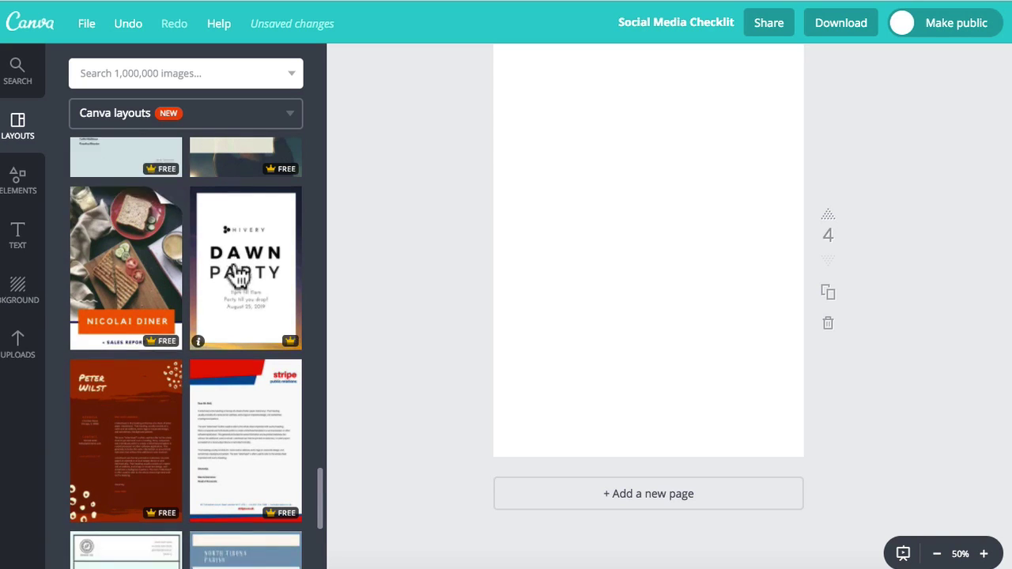
scroll(237, 276, "down", 8)
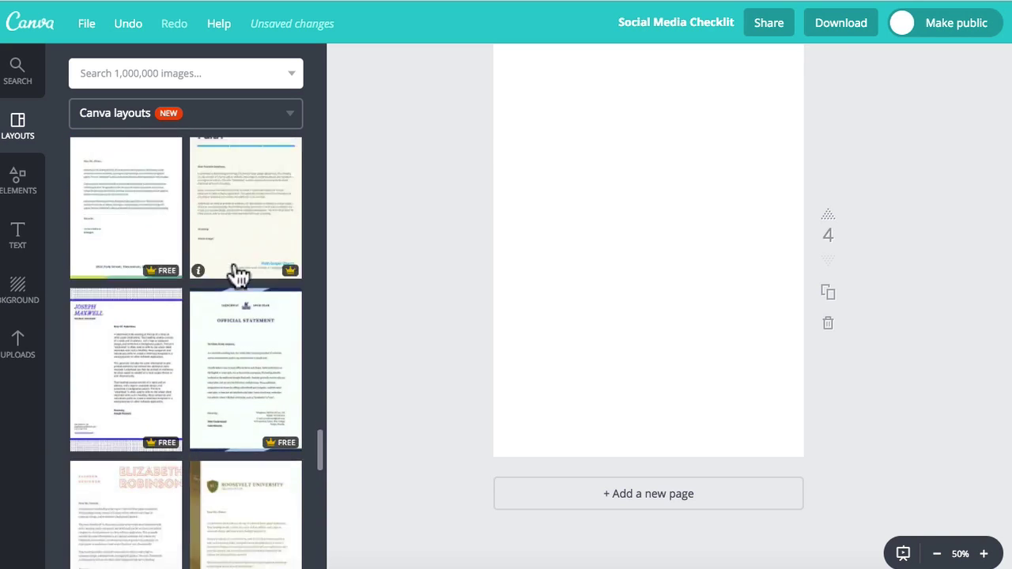
scroll(362, 277, "up", 15)
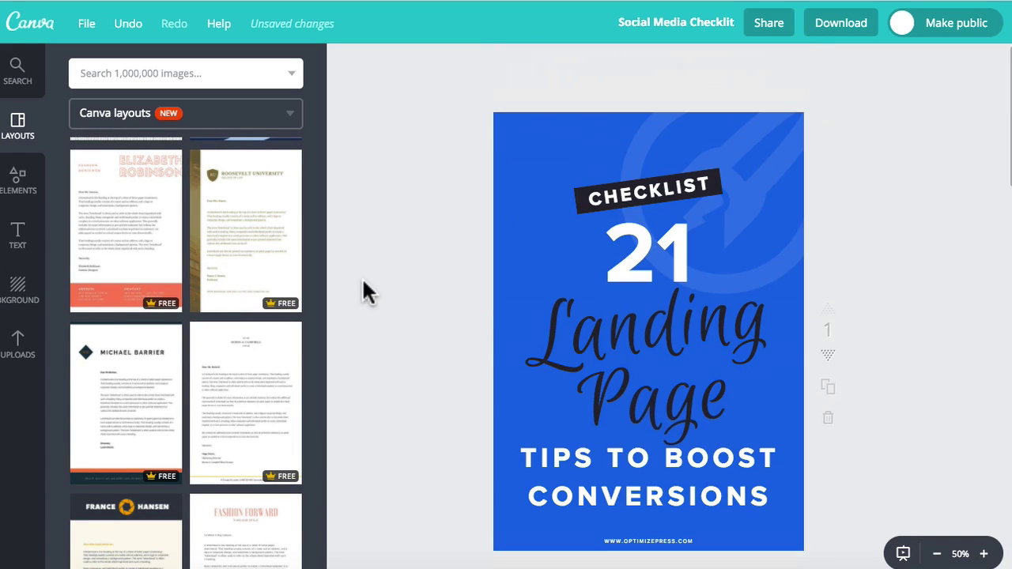
Step: Leave the checklist design despite its unsaved changes and open the My heading design from the designs overview
key("super+w")
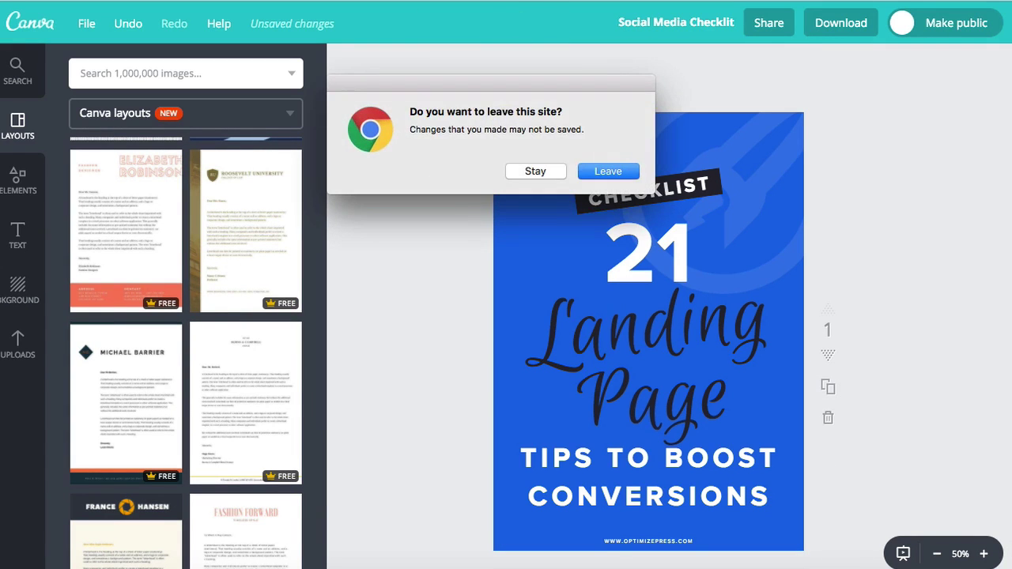
left_click(608, 171)
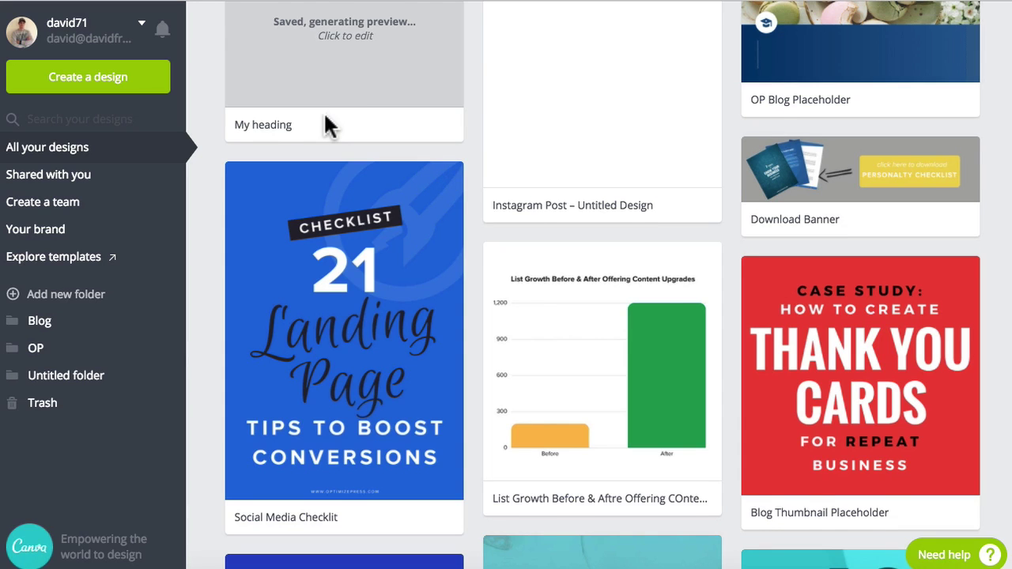
scroll(328, 124, "up", 3)
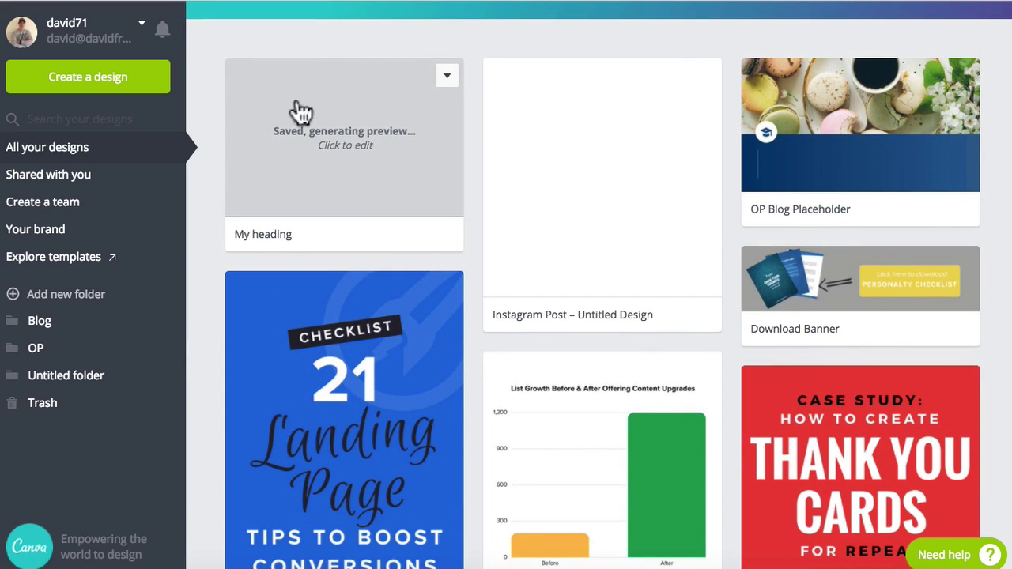
left_click(301, 110)
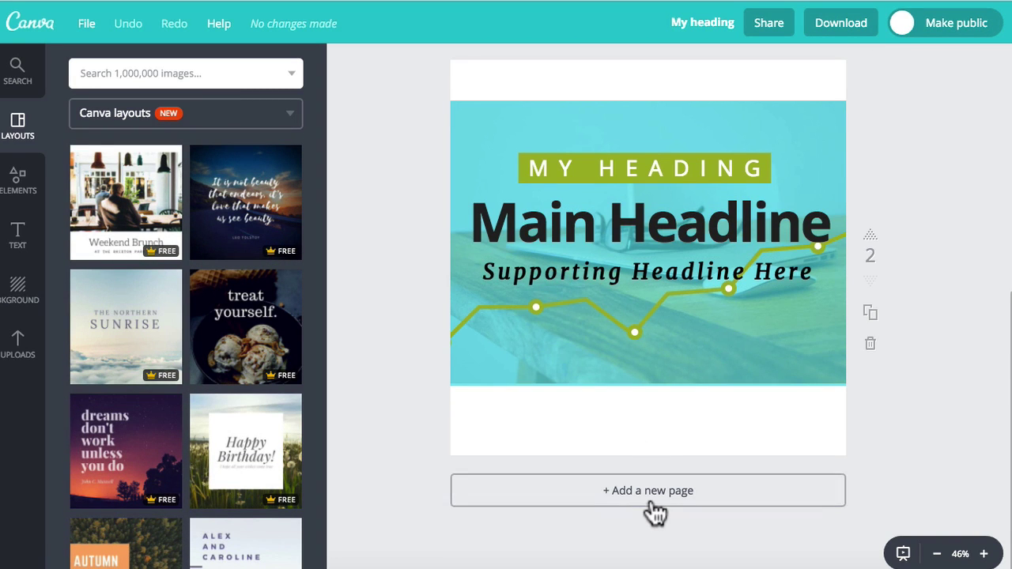
Step: Duplicate page 2 of the My heading design and display the available design elements
left_click(870, 313)
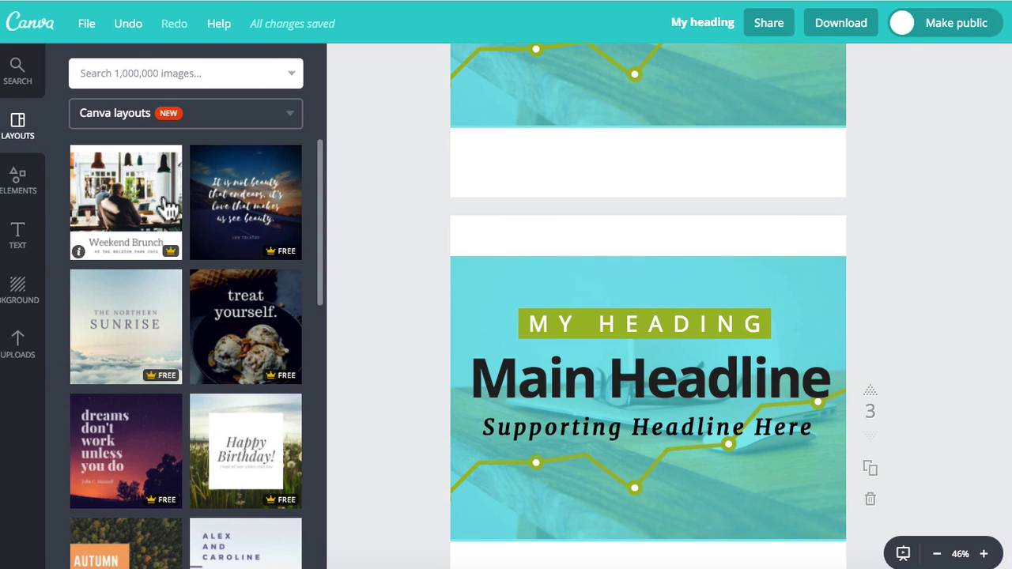
left_click(19, 187)
left_click(28, 138)
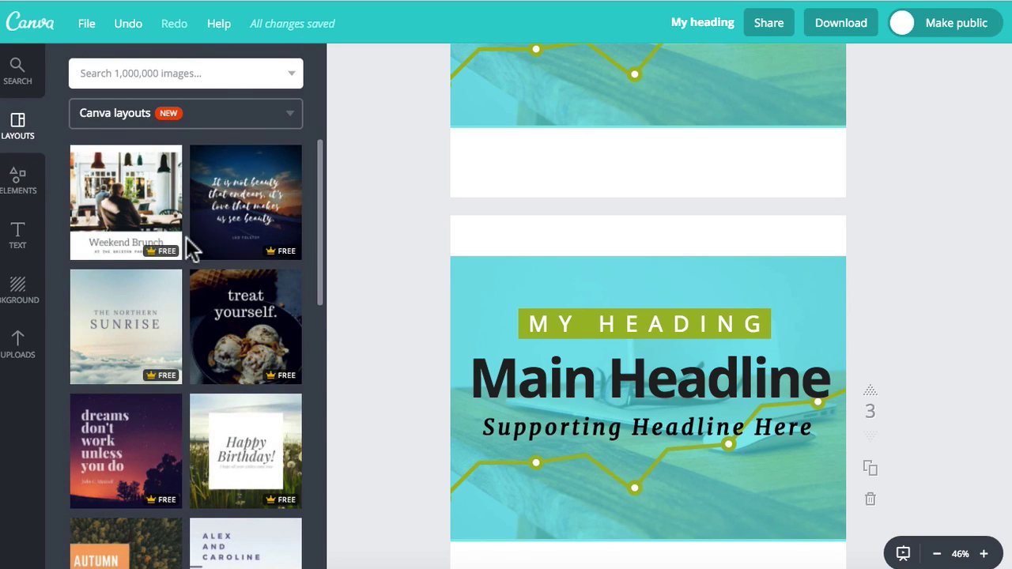
scroll(281, 168, "down", 10)
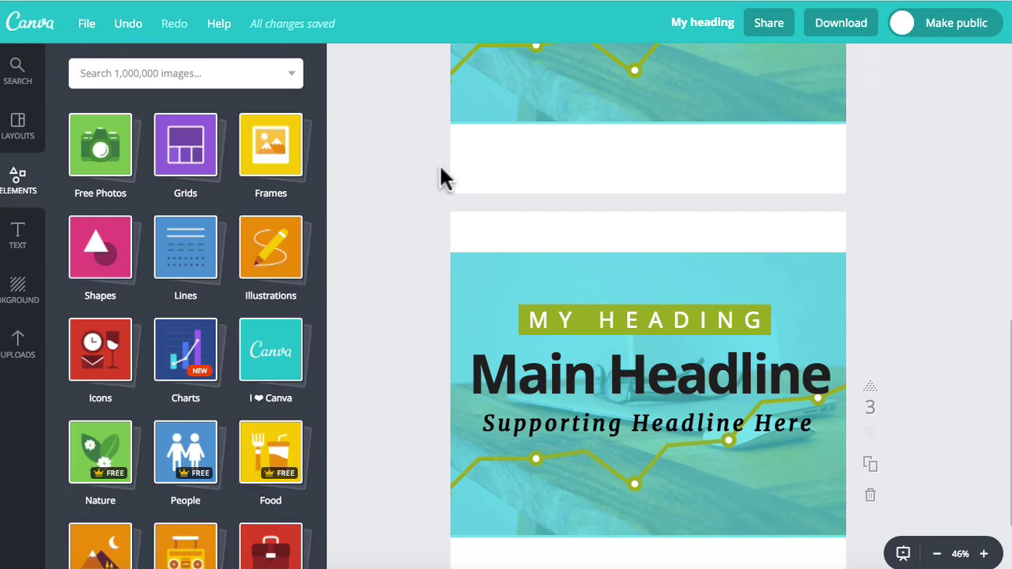
Step: Switch to the CoSchedule blog to examine its post header graphics, and return to Canva to compare them with the duplicated page 3
scroll(388, 288, "up", 1)
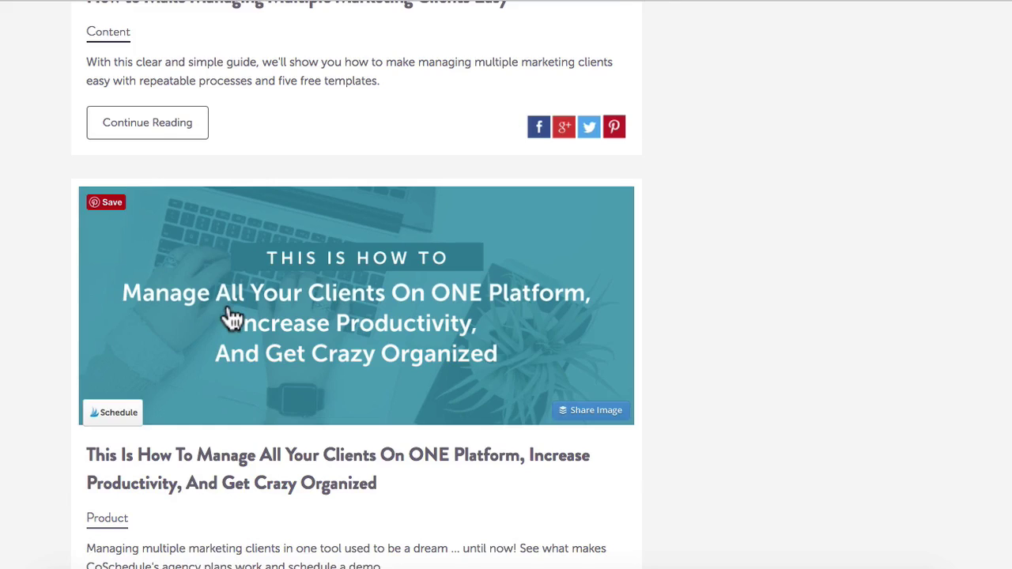
scroll(197, 319, "down", 10)
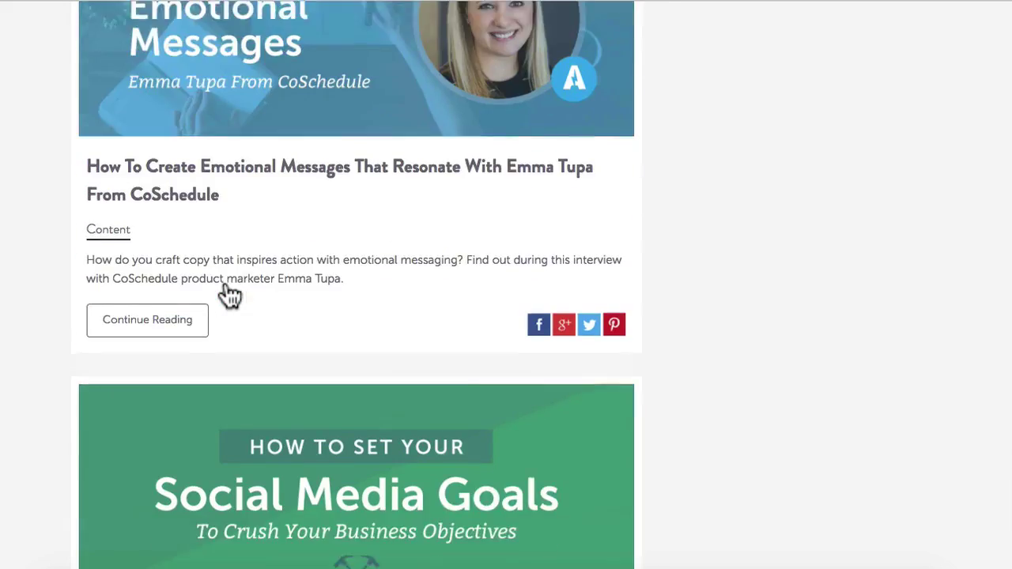
scroll(226, 294, "up", 4)
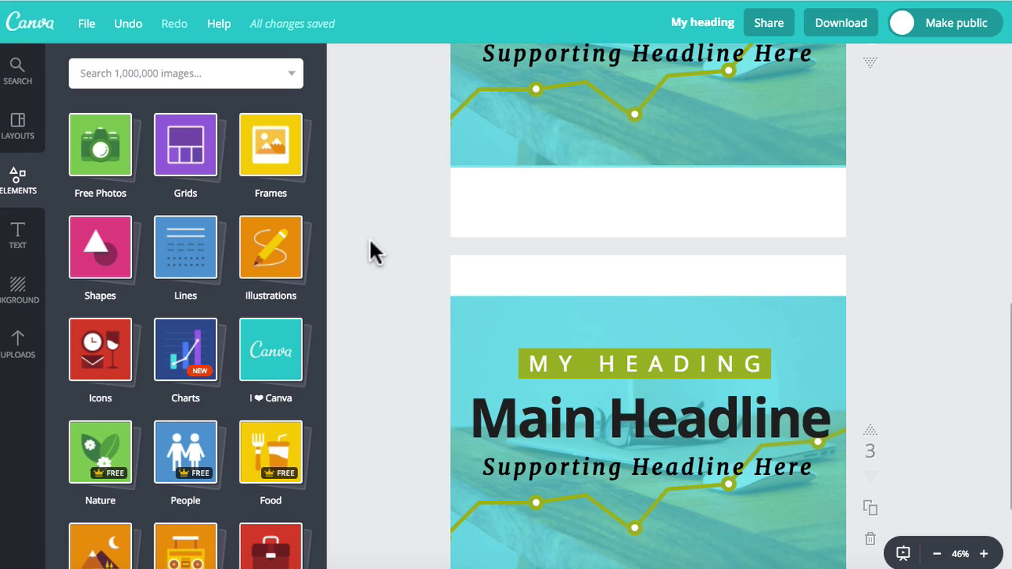
scroll(370, 242, "down", 1)
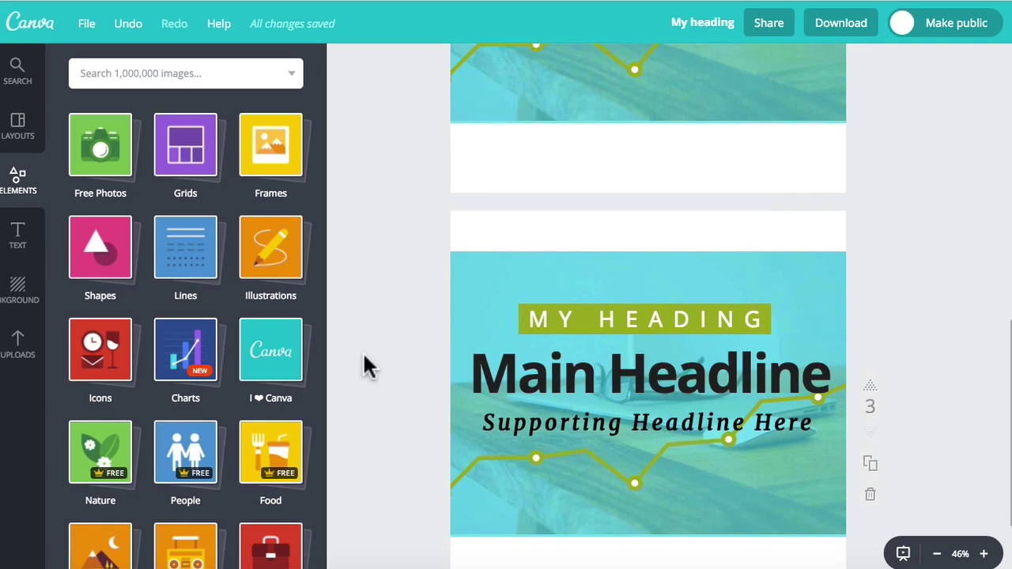
scroll(364, 355, "down", 1)
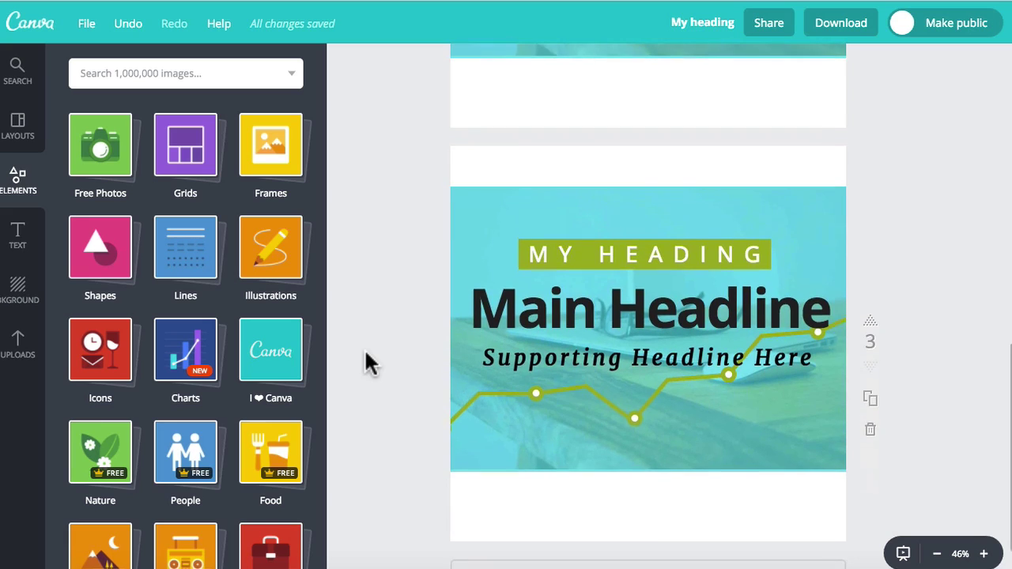
Step: Delete the Main Headline text and the line-graph group from page 3, and shift the supporting headline slightly up and left
left_click(574, 325)
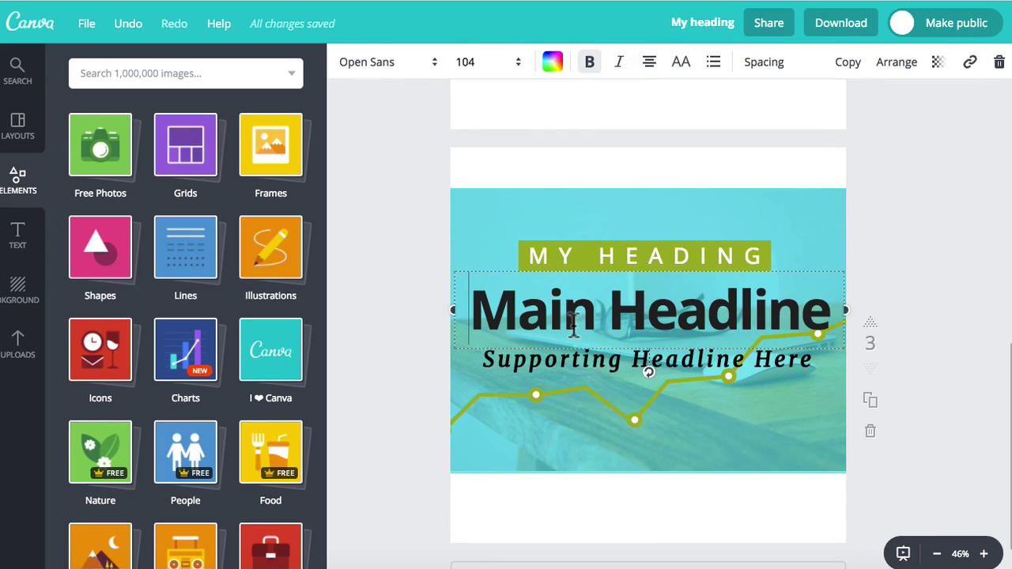
left_click(998, 63)
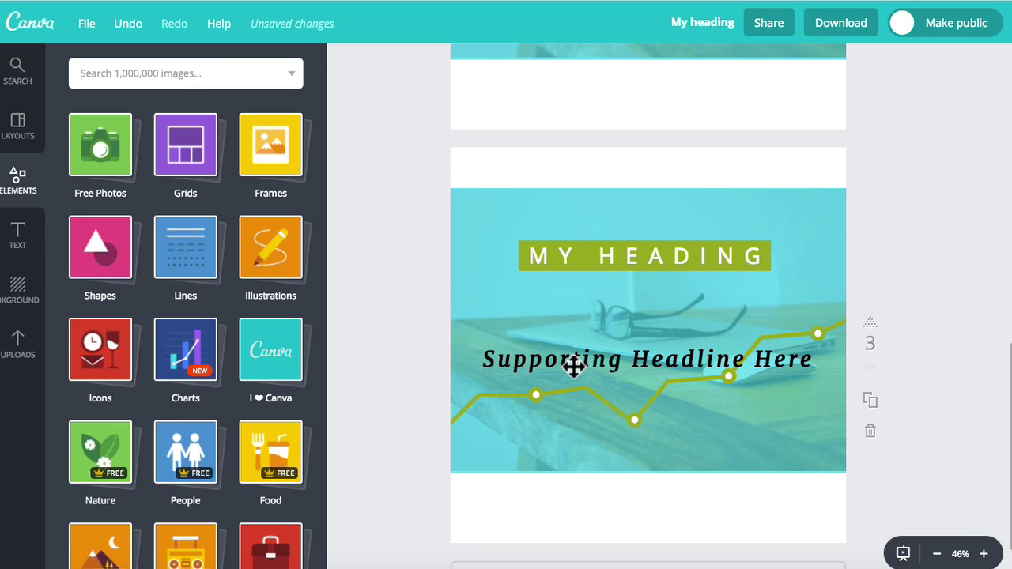
left_click_drag(574, 365, 549, 350)
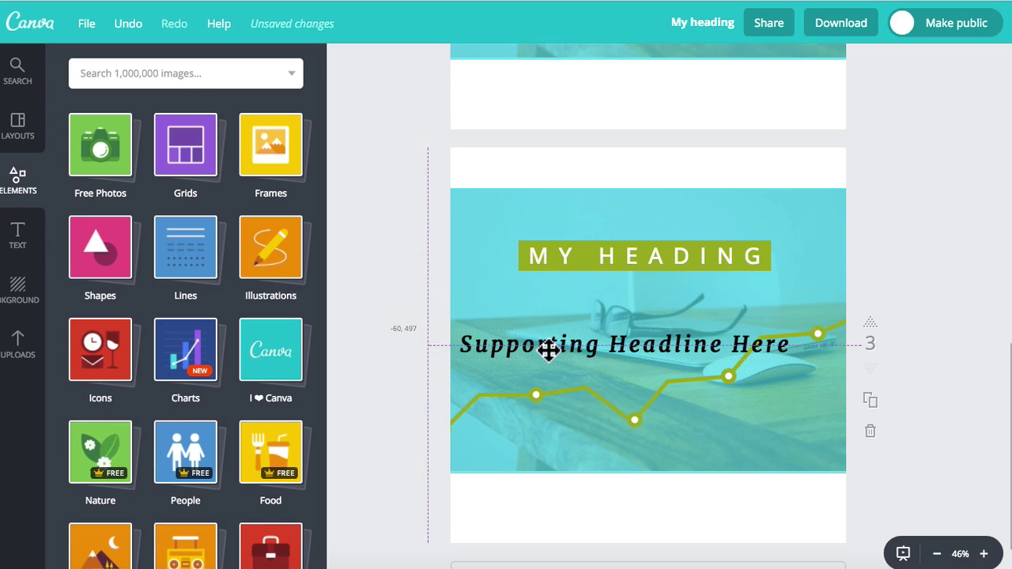
left_click(560, 397)
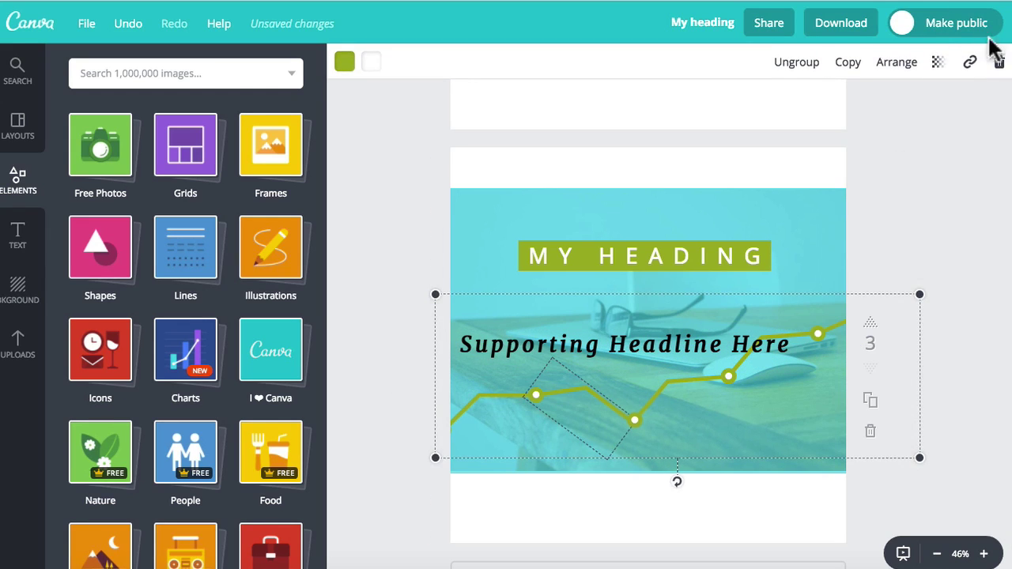
left_click(999, 62)
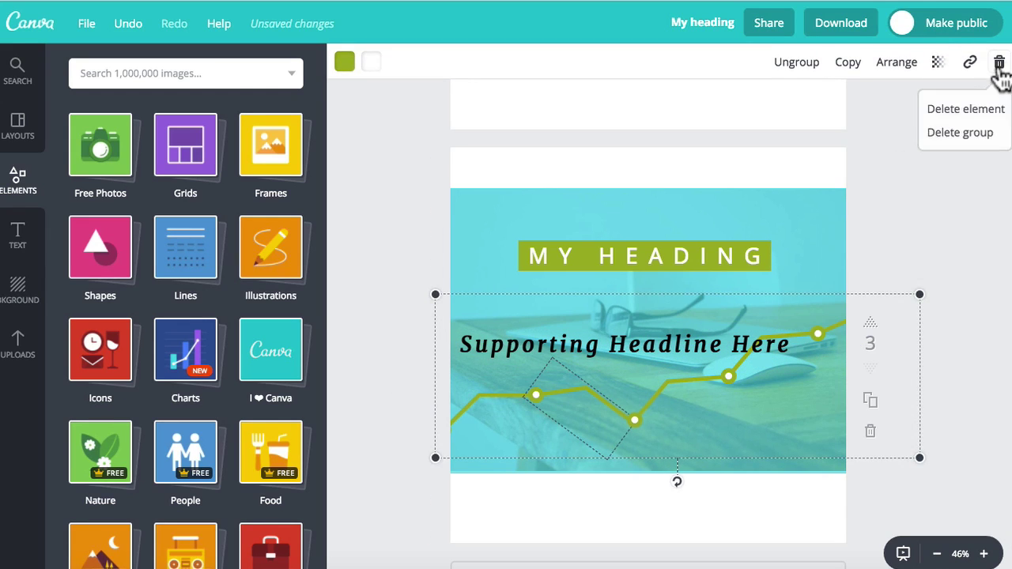
left_click(960, 133)
Step: Narrow the supporting headline's text box so it wraps onto two lines, move it inside the image's left edge, and left-align the text
left_click(690, 346)
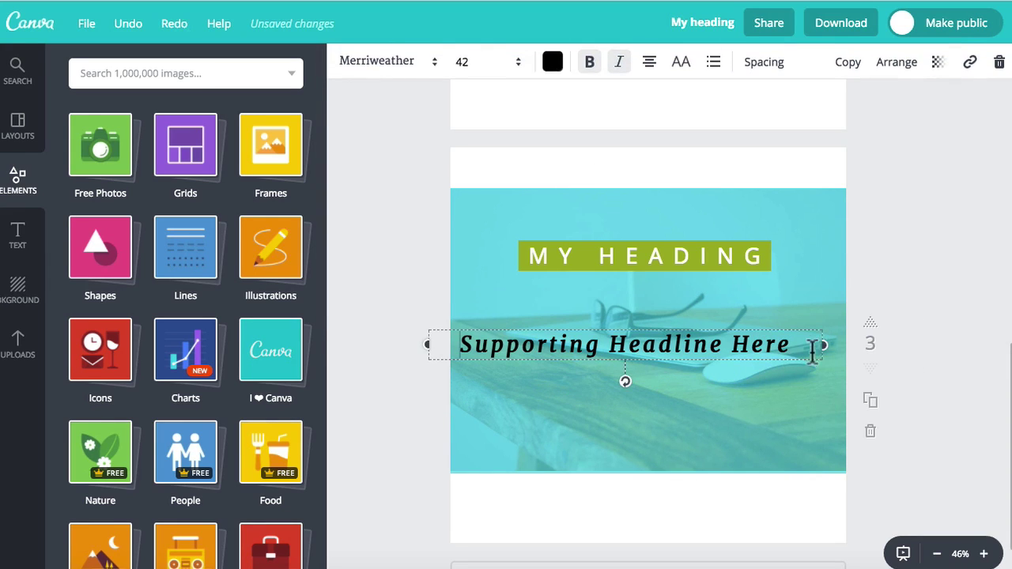
left_click_drag(827, 345, 669, 350)
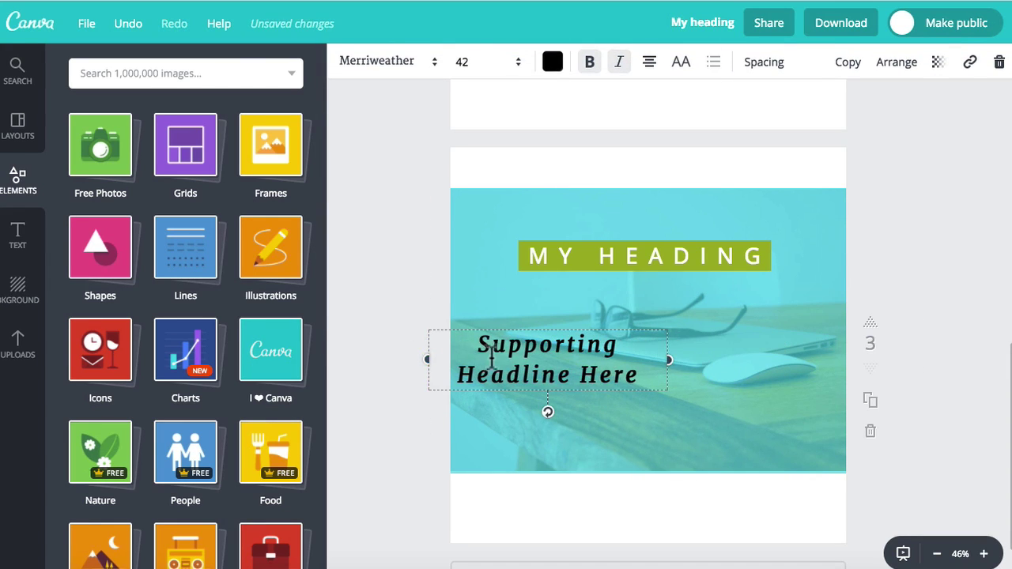
left_click_drag(491, 358, 528, 353)
left_click(649, 64)
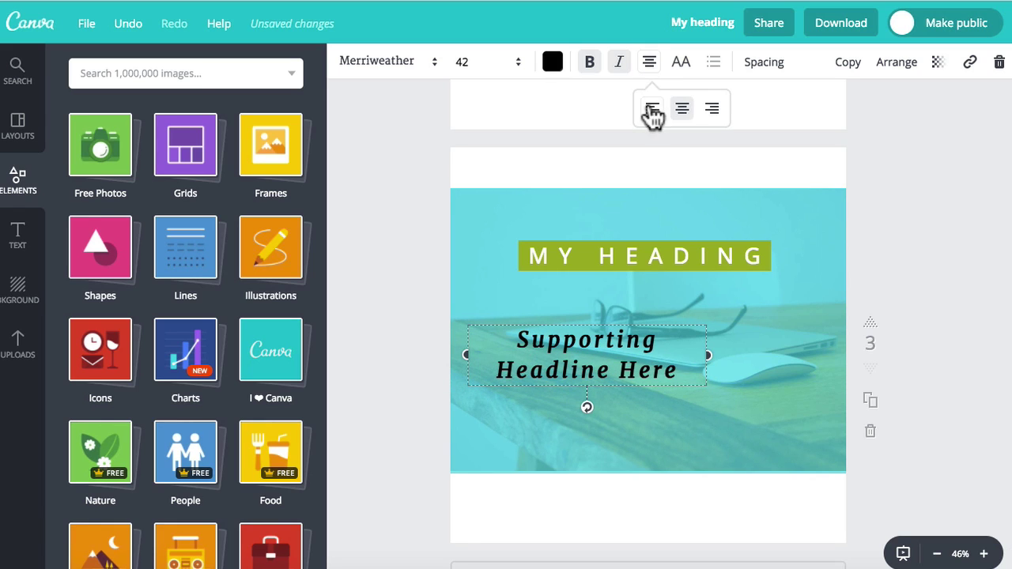
left_click(648, 106)
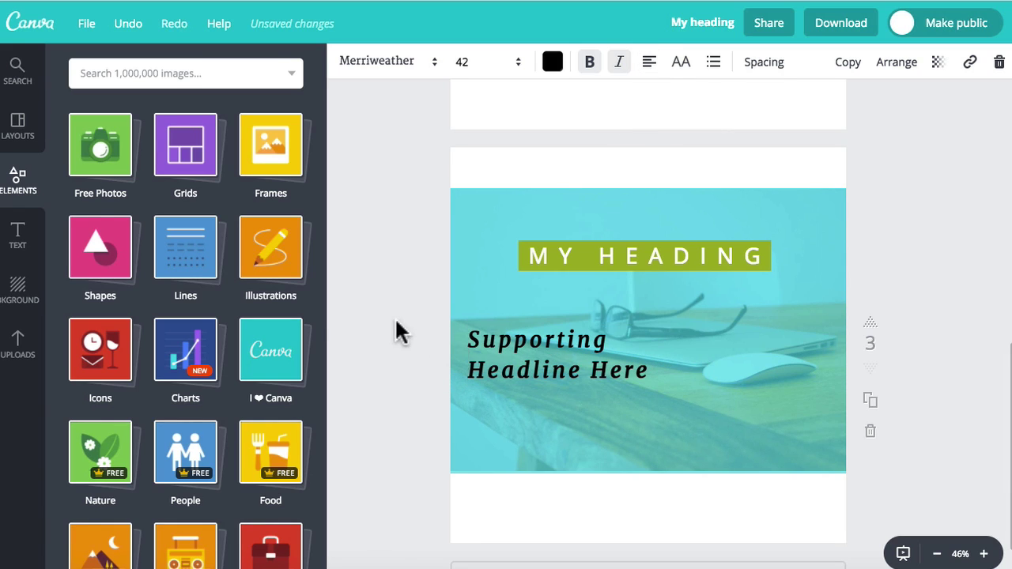
Step: Browse the grid and frame elements, and place a circular frame with a thin border on the right half of page 3's image
left_click(177, 155)
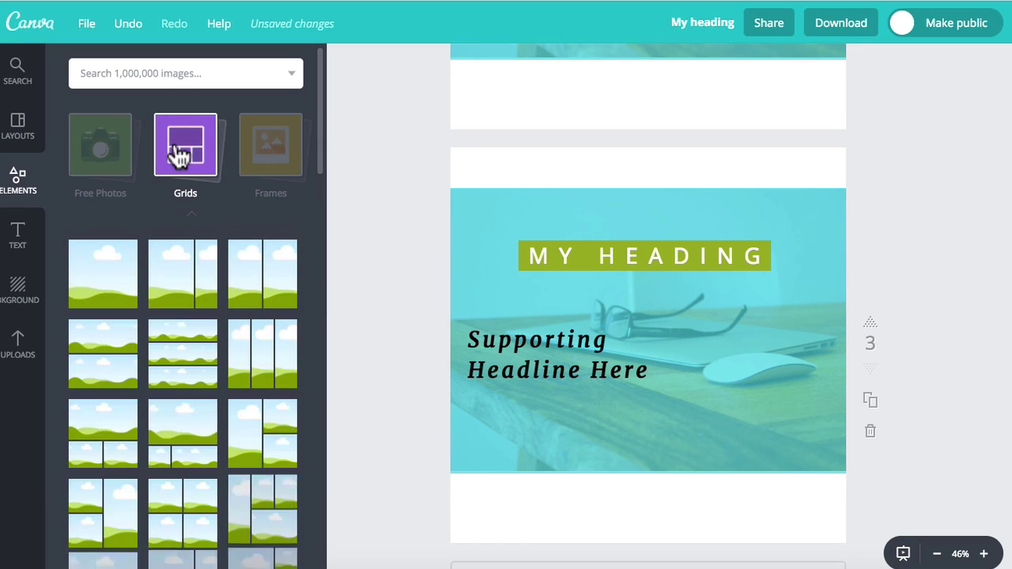
scroll(200, 427, "down", 10)
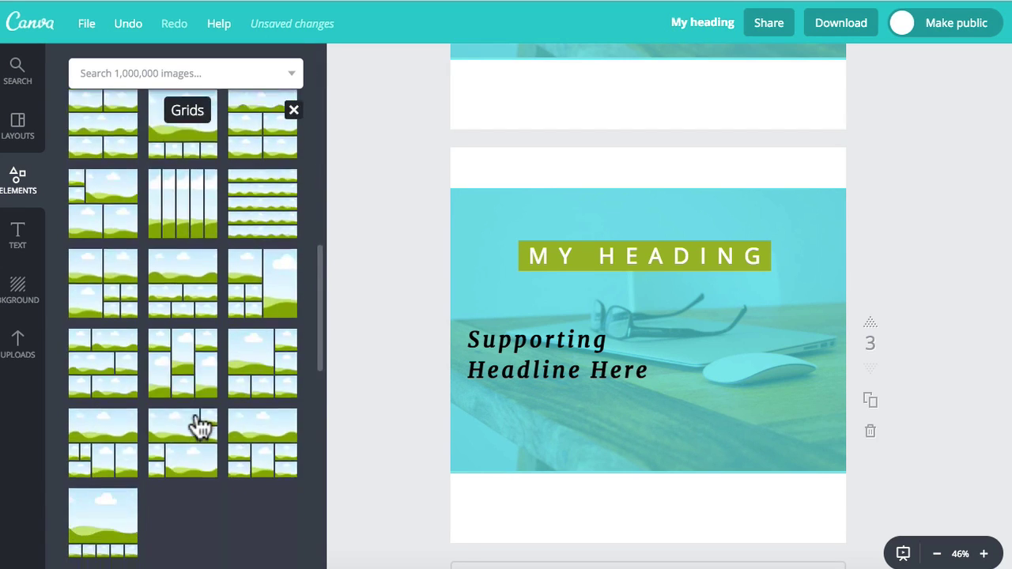
scroll(200, 427, "down", 10)
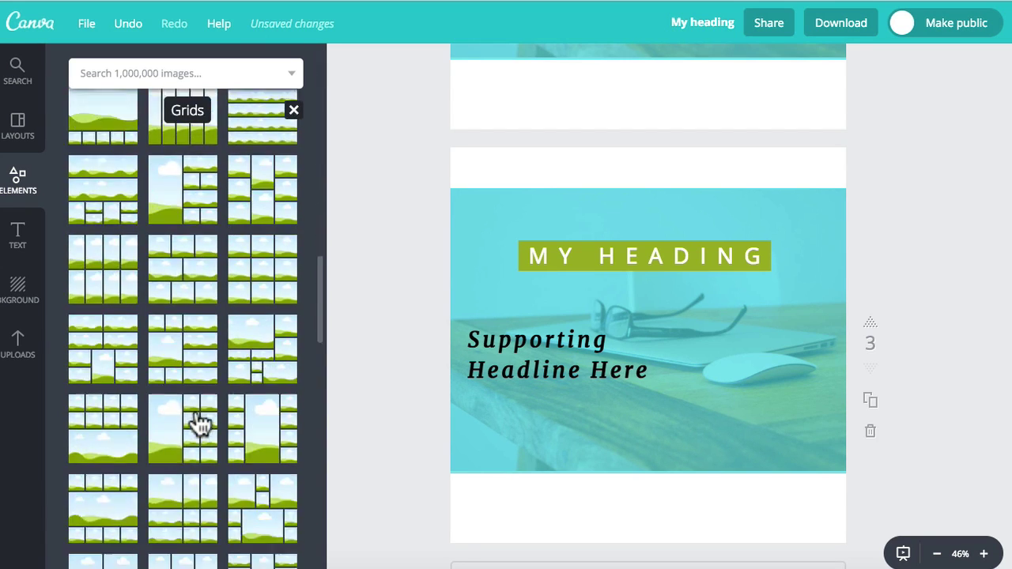
scroll(199, 420, "up", 15)
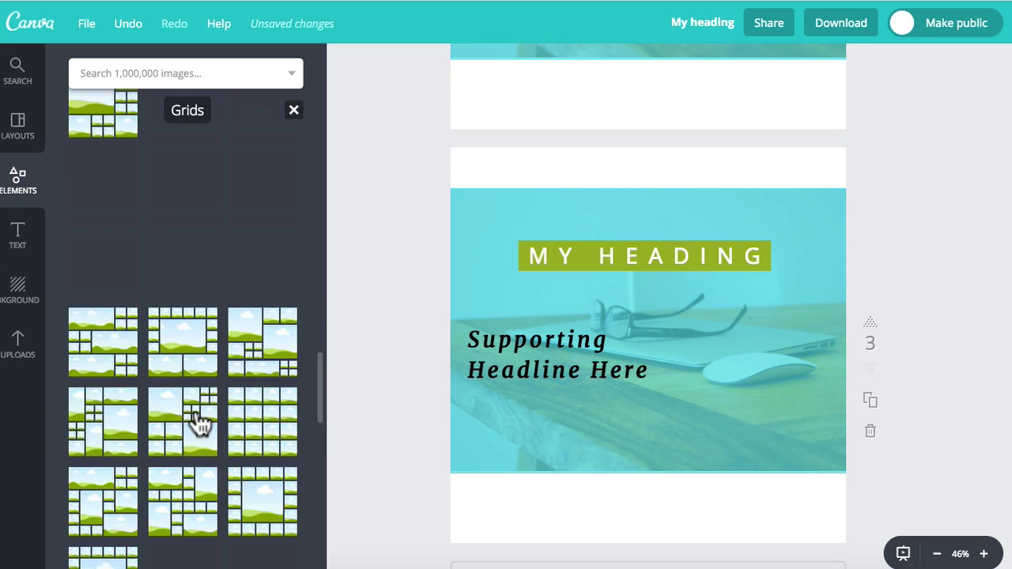
left_click(270, 144)
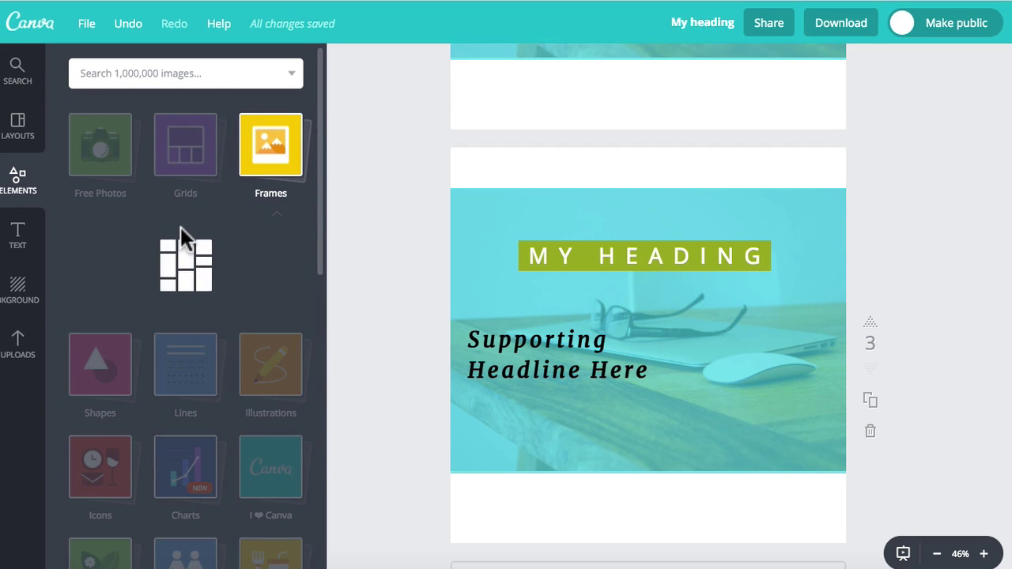
scroll(180, 237, "down", 10)
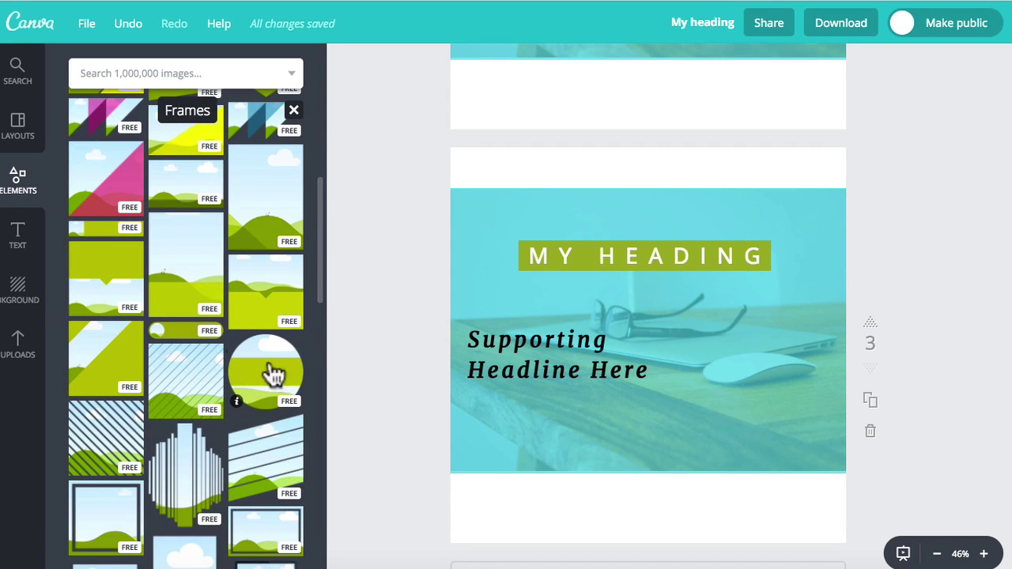
scroll(190, 336, "down", 2)
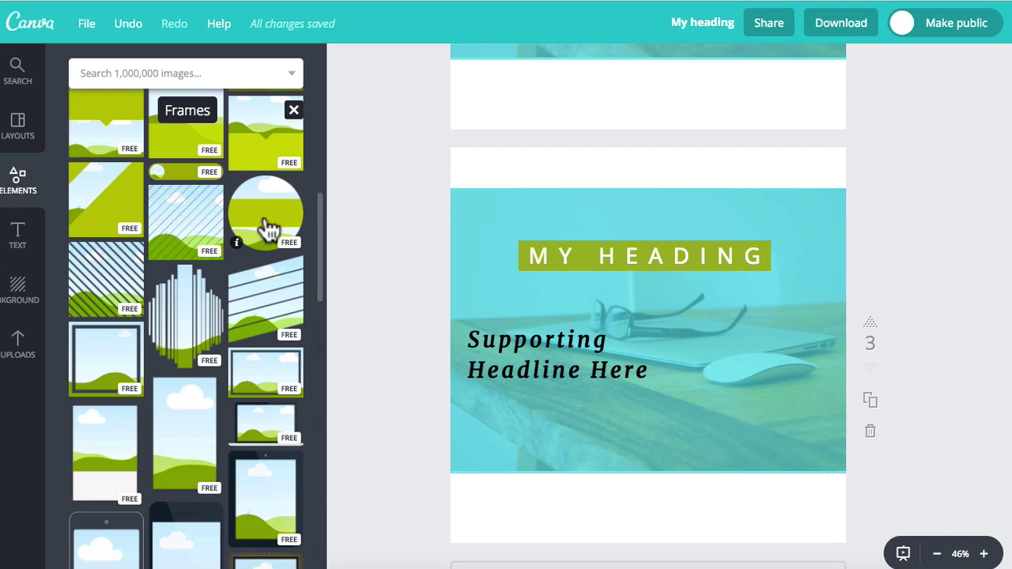
scroll(176, 227, "down", 10)
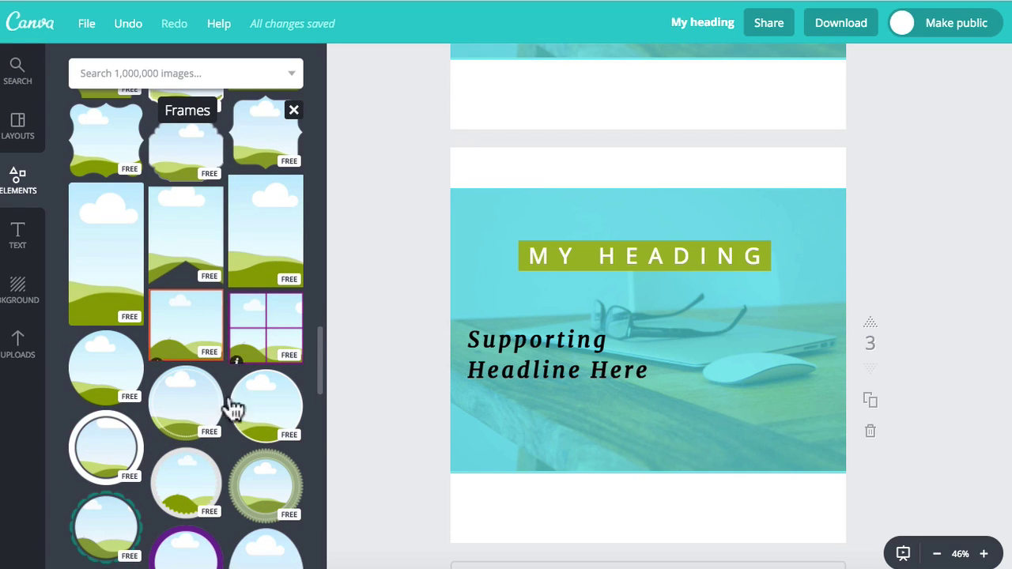
scroll(221, 372, "down", 1)
left_click(258, 405)
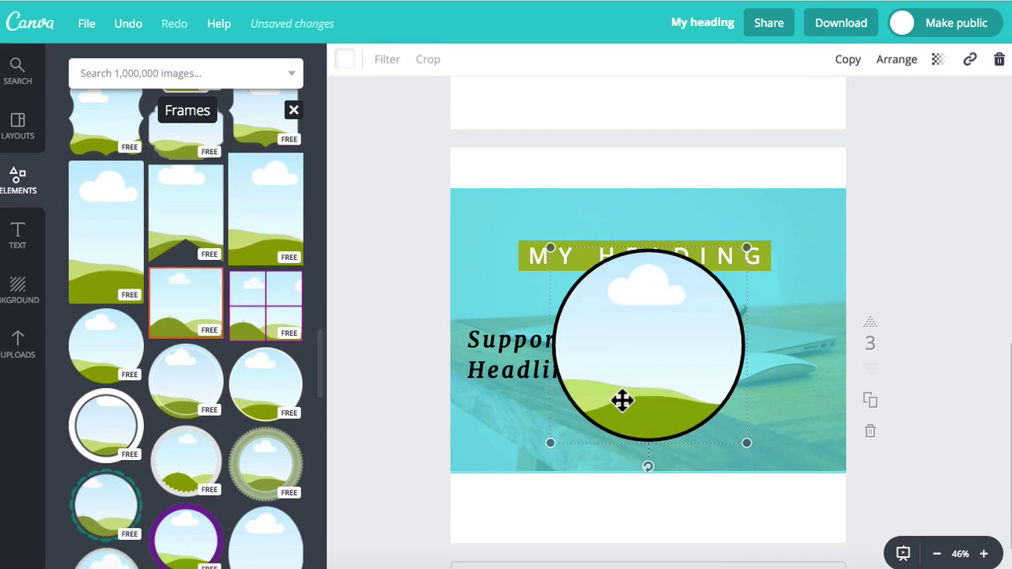
left_click_drag(639, 346, 702, 345)
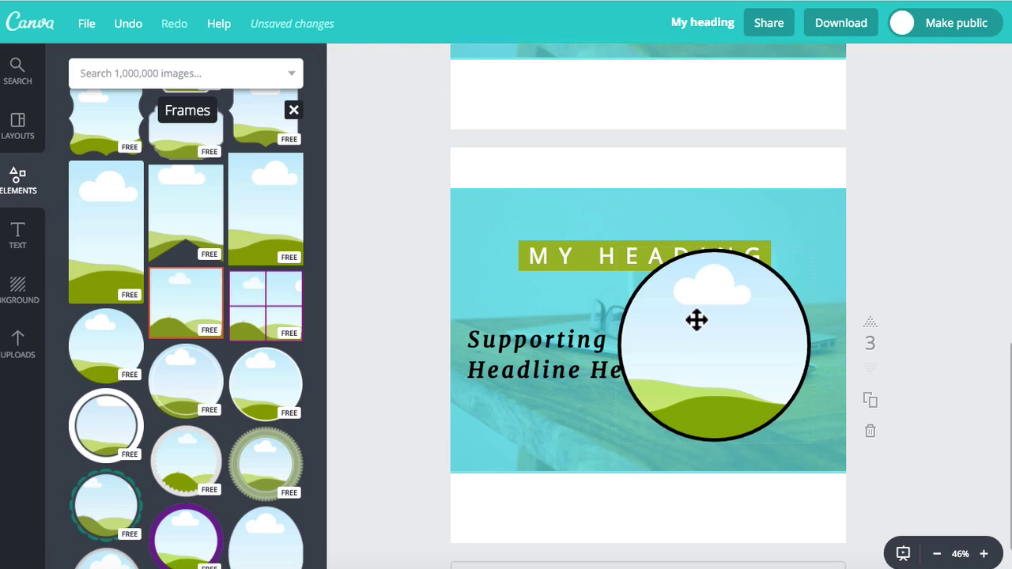
left_click(696, 318)
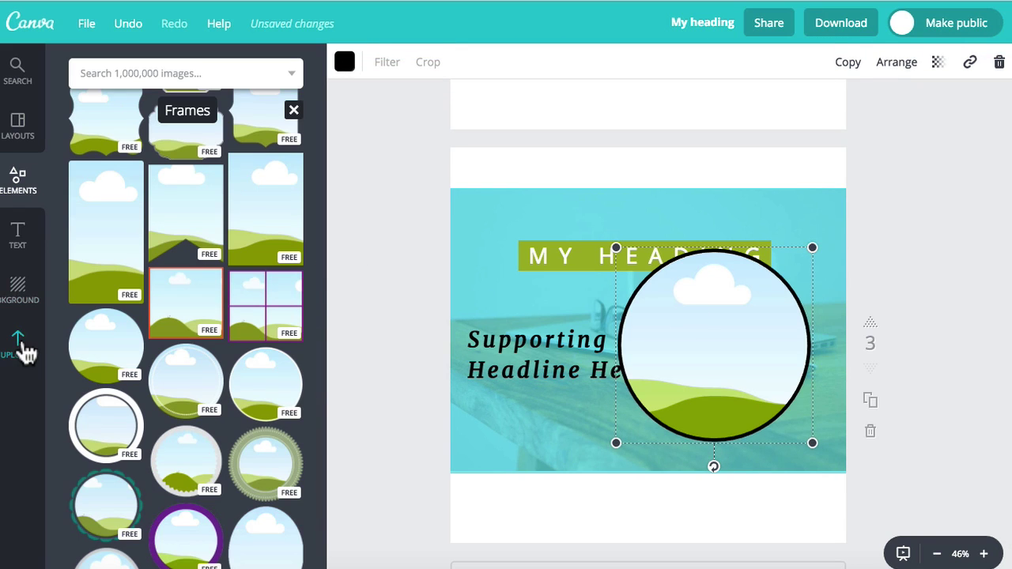
Step: Fill the circular frame with the uploaded photo of the man in a cap and grey sweater with crossed arms
left_click(19, 345)
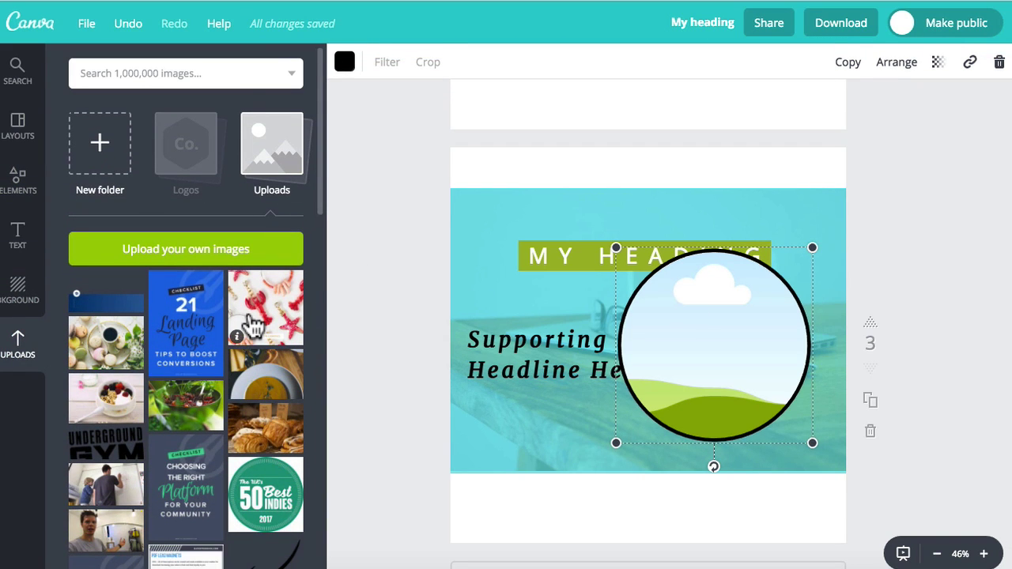
scroll(253, 324, "down", 15)
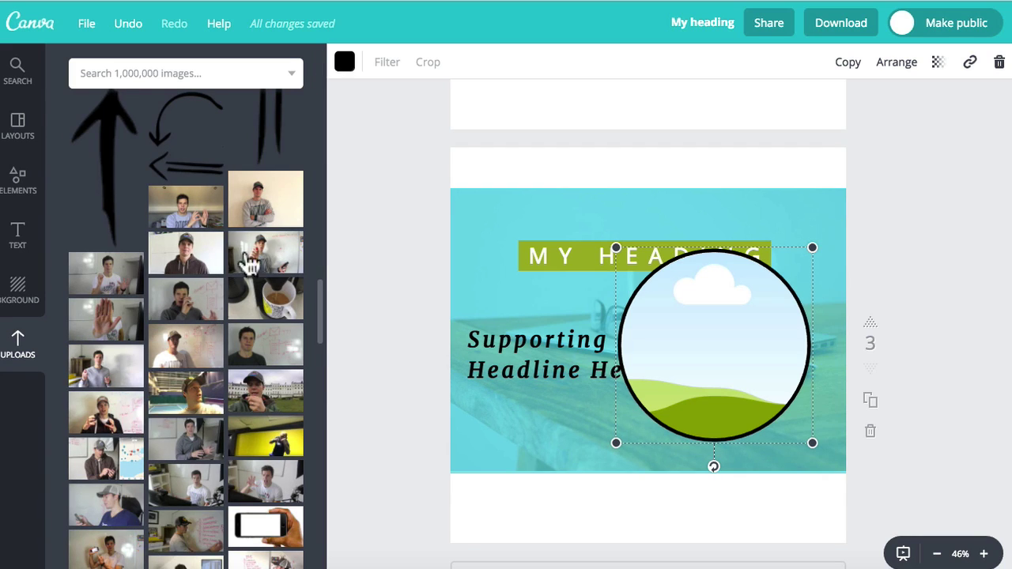
left_click(265, 210)
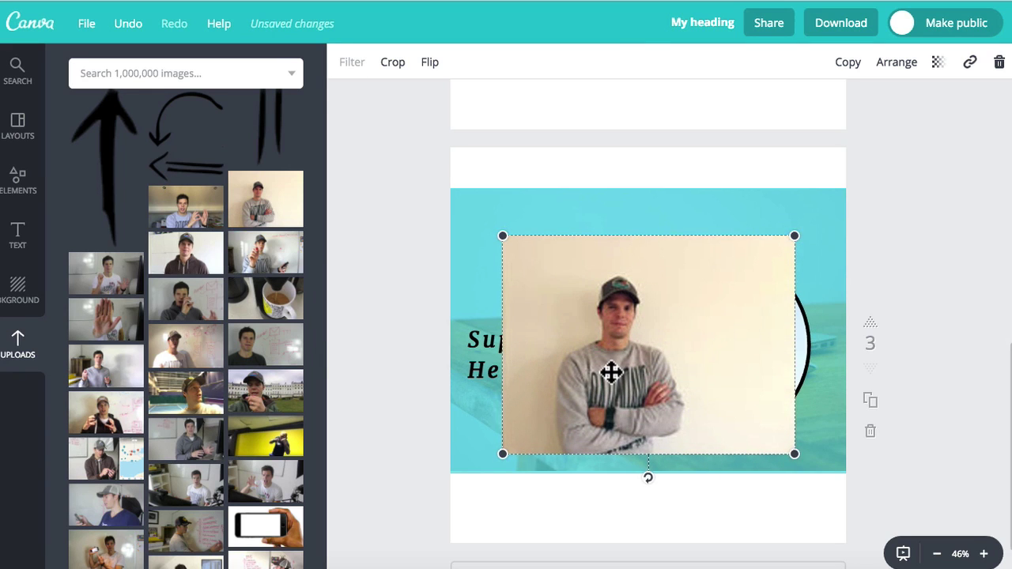
left_click_drag(612, 373, 706, 382)
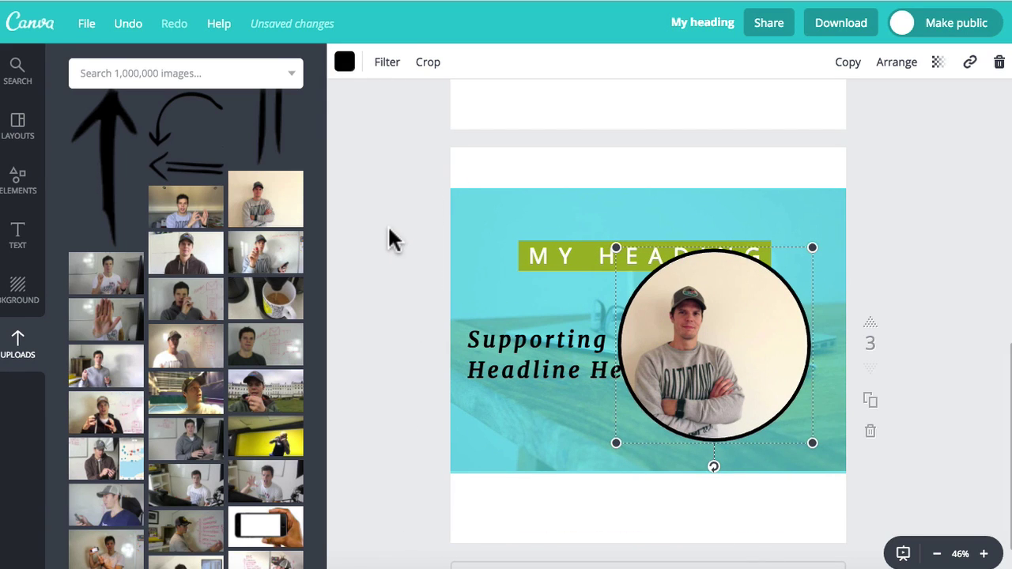
Step: Crop the photo inside the circular frame by enlarging it slightly and repositioning it so the man is nearer the centre
left_click(428, 64)
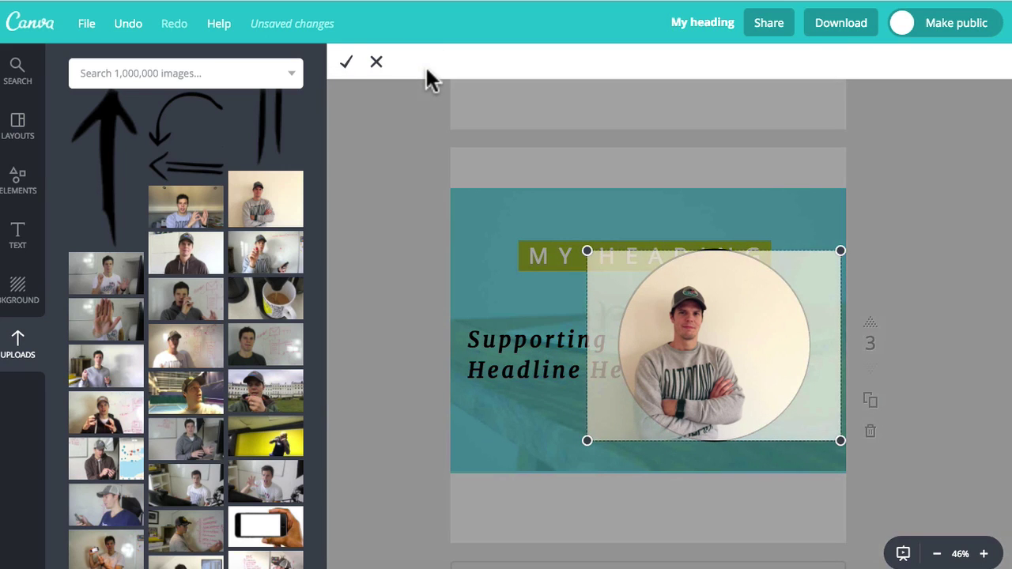
left_click(375, 63)
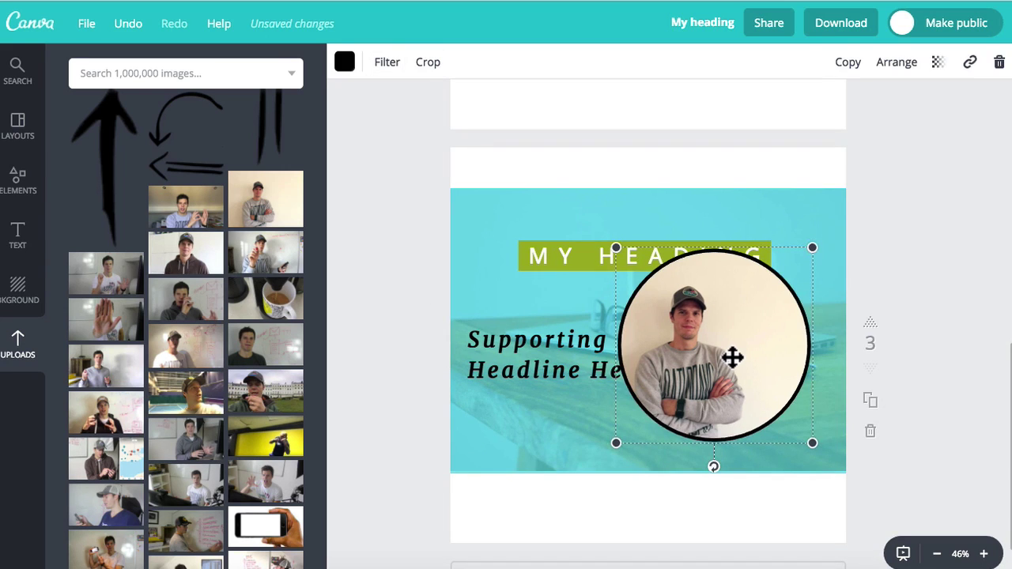
double_click(732, 357)
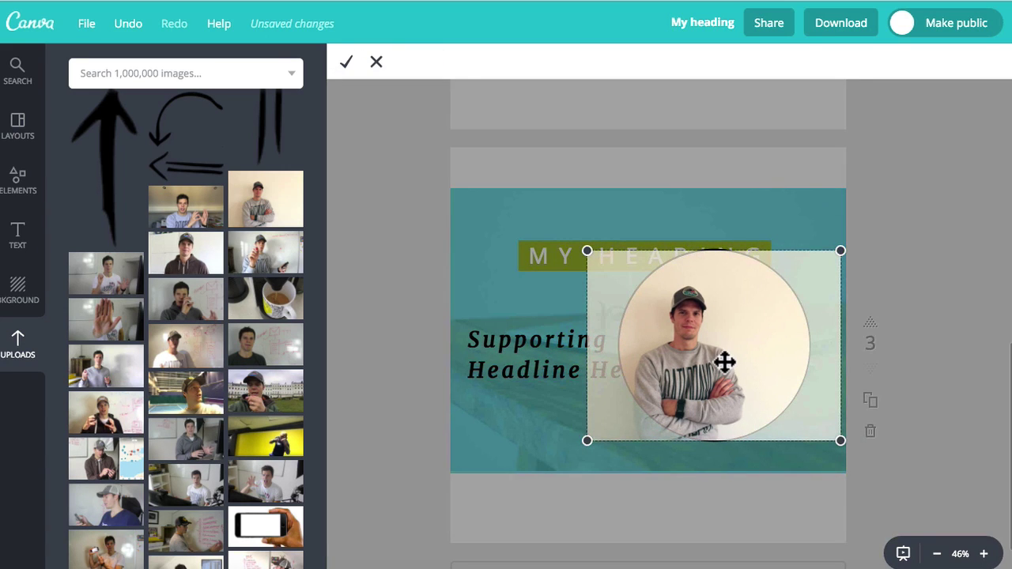
left_click_drag(725, 362, 745, 348)
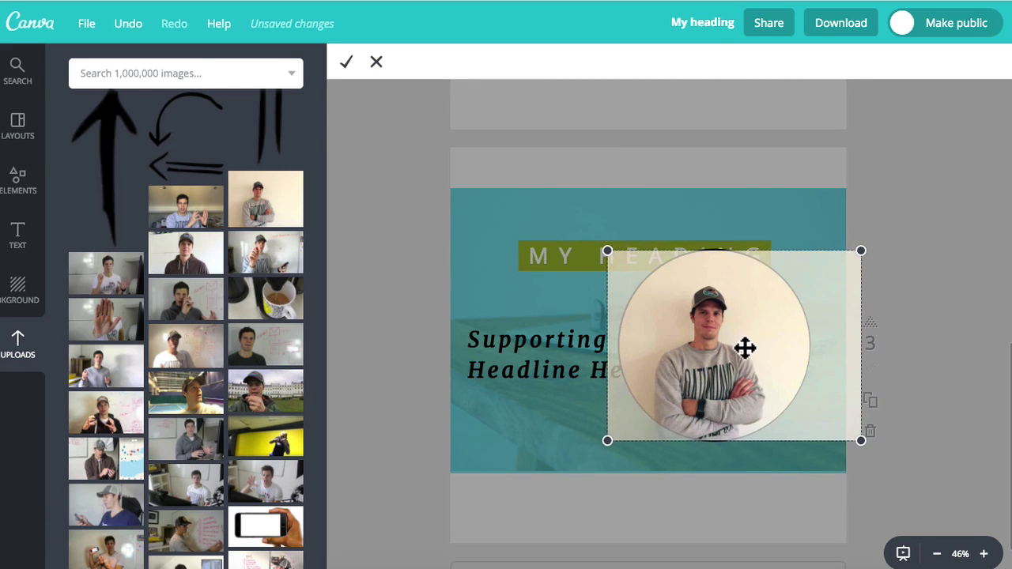
left_click_drag(863, 251, 887, 231)
left_click_drag(714, 310, 699, 304)
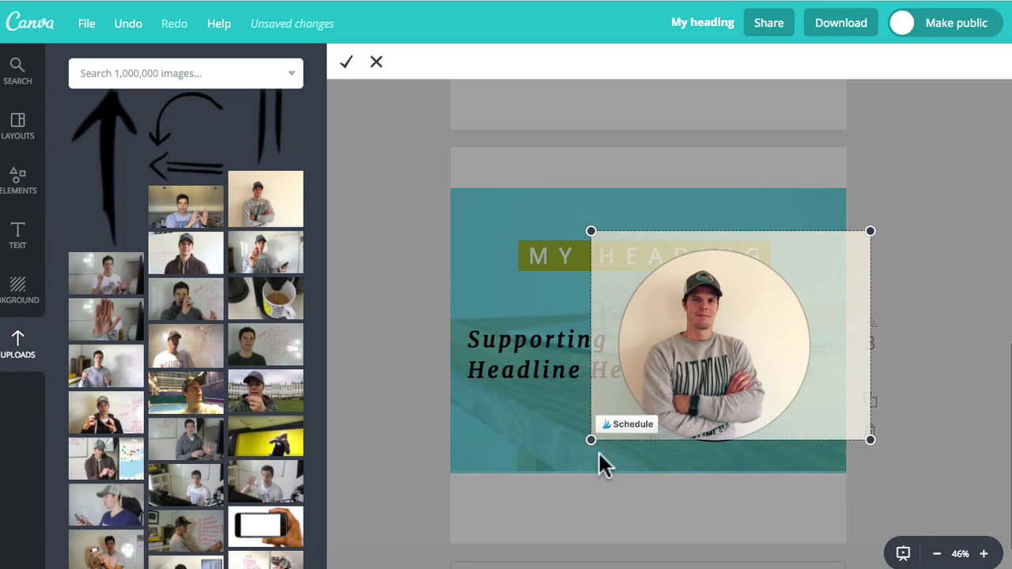
left_click_drag(591, 440, 586, 445)
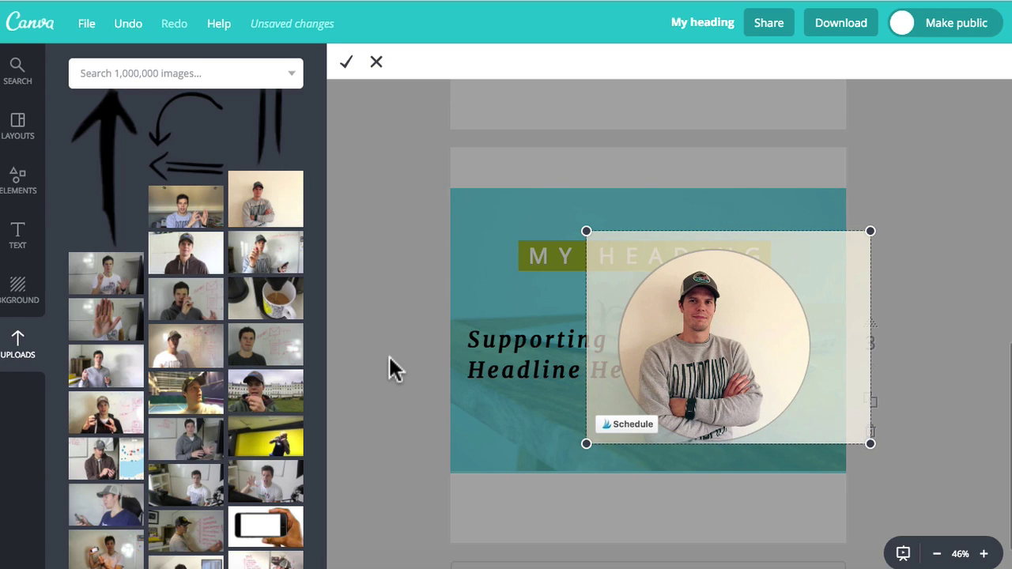
left_click(347, 63)
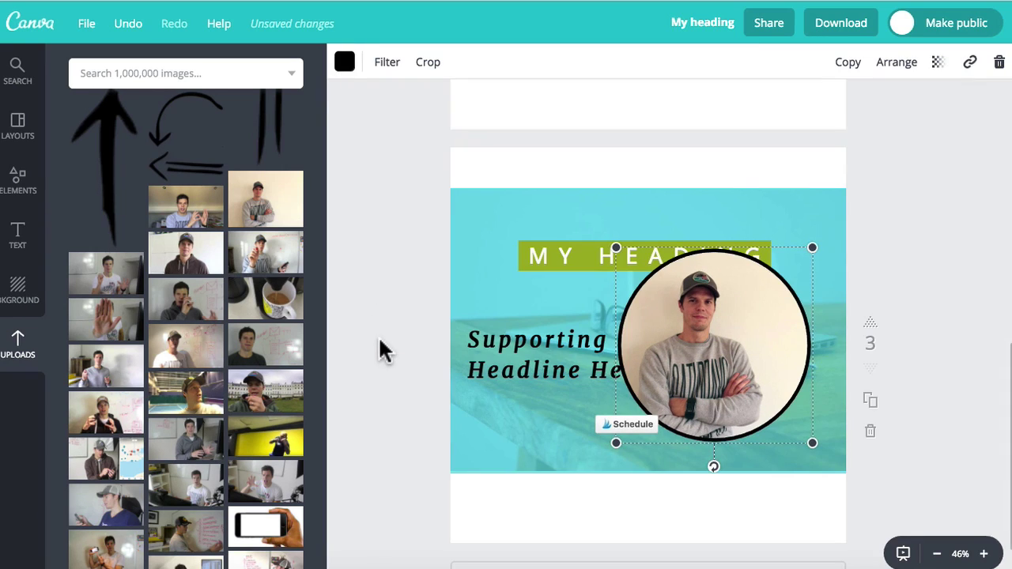
Step: Change the circular frame's border color to white and move the frame slightly down and to the right
left_click(345, 66)
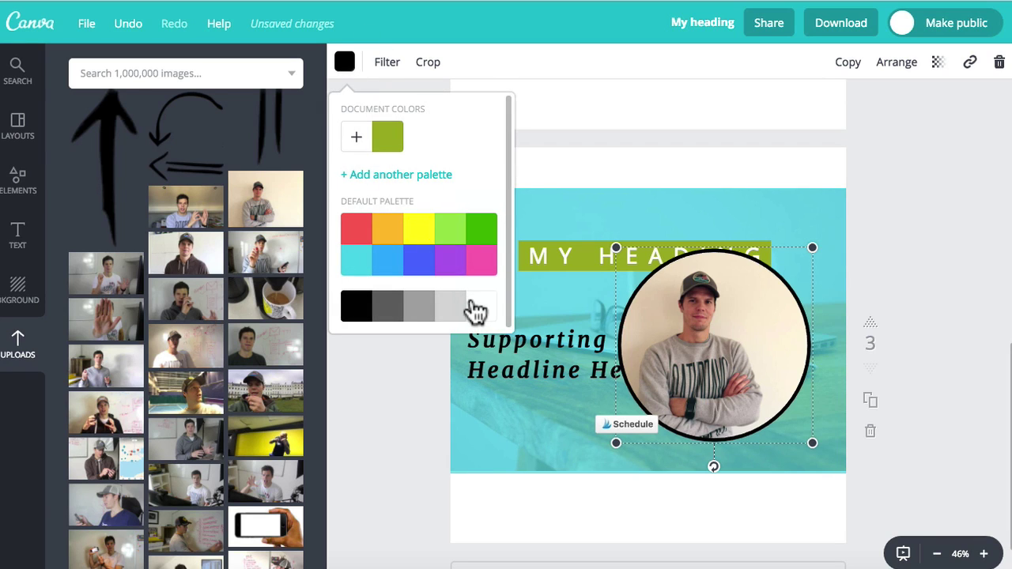
left_click(476, 310)
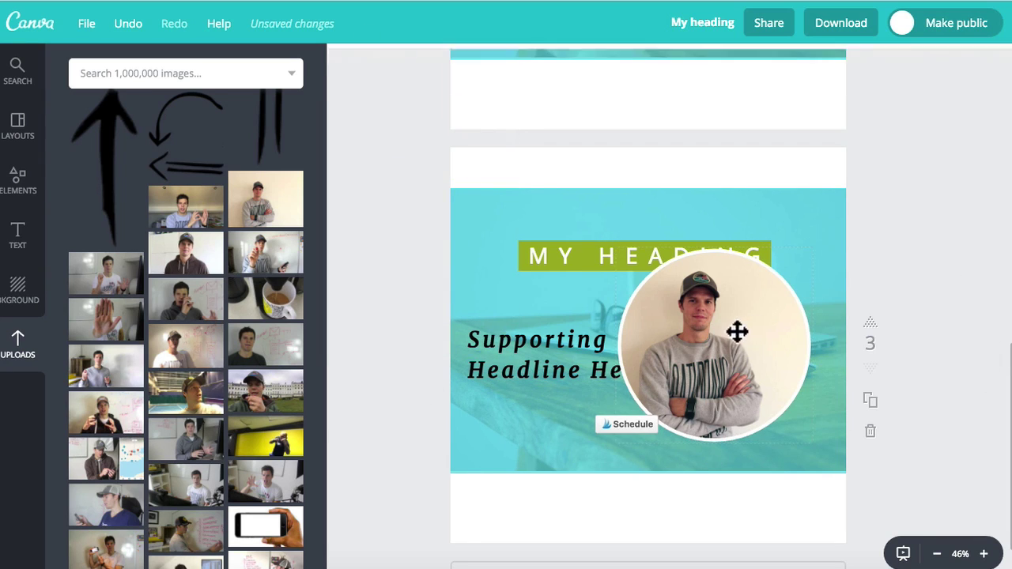
left_click_drag(736, 332, 757, 339)
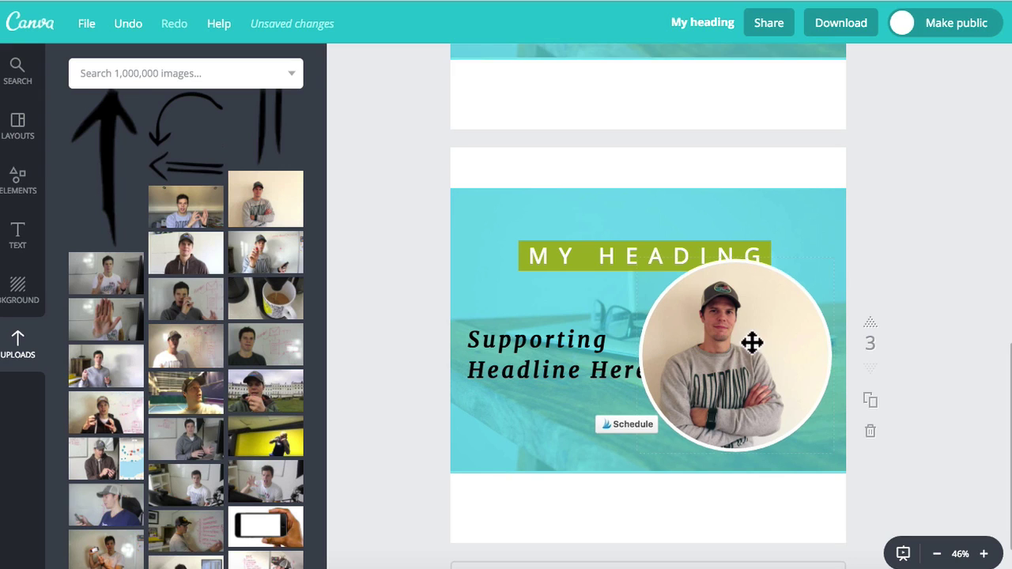
left_click(751, 342)
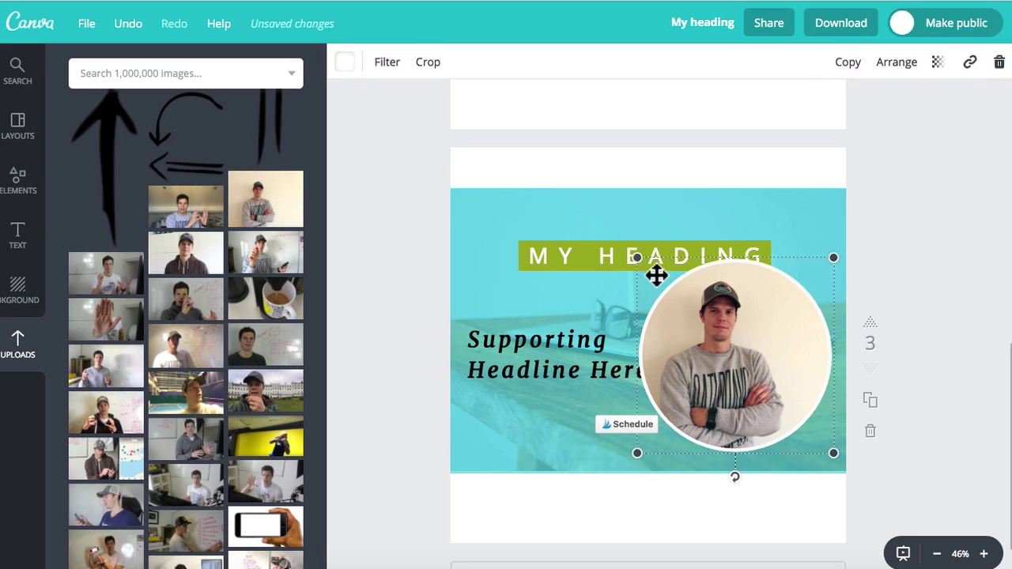
Step: Shrink the circular photo frame on page 3 so it clears the heading and supporting text, and nudge it slightly up and right
left_click_drag(637, 258, 671, 293)
left_click_drag(709, 363, 714, 357)
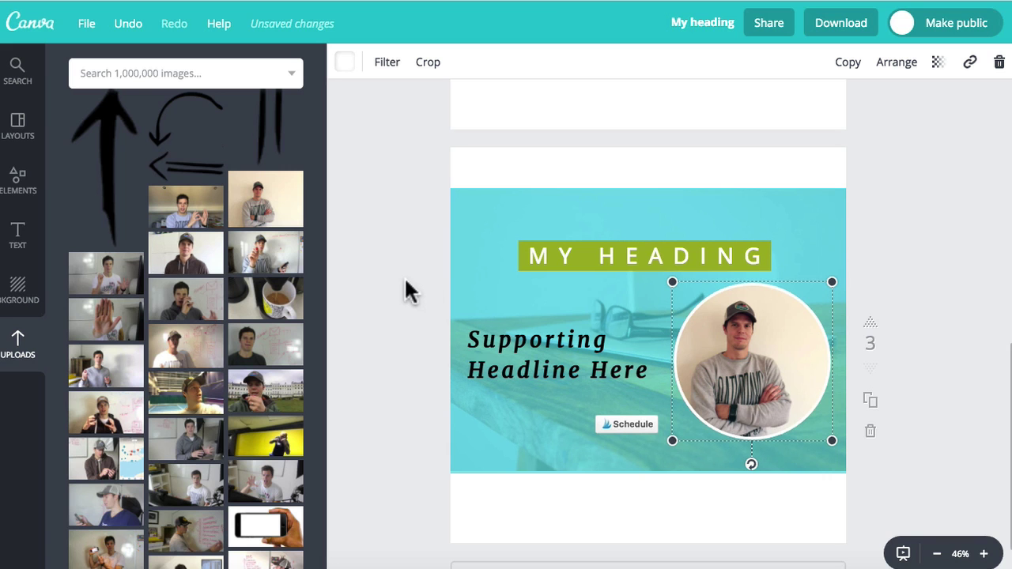
left_click(392, 277)
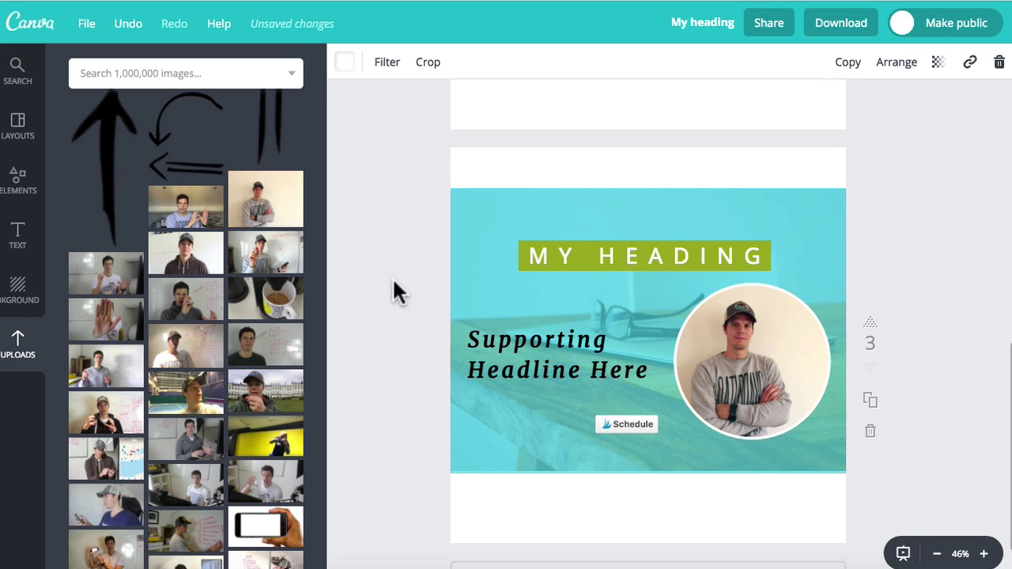
Step: Delete the green bar behind the heading on page 3 and move MY HEADING directly above the supporting headline
left_click(521, 262)
left_click_drag(626, 258, 531, 299)
left_click(998, 60)
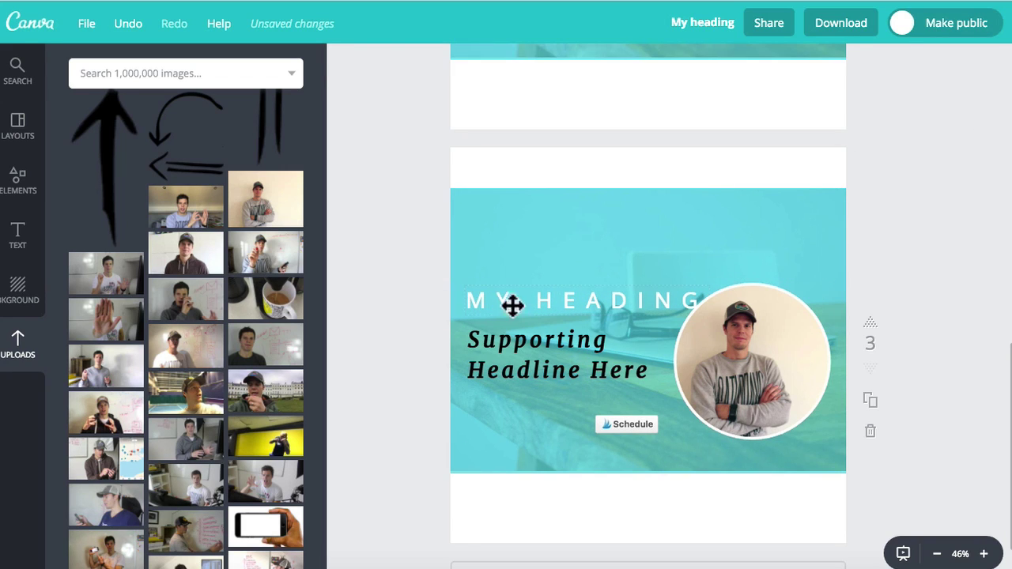
Step: Reduce the letter spacing of MY HEADING on page 3 and left-align its text
left_click(513, 303)
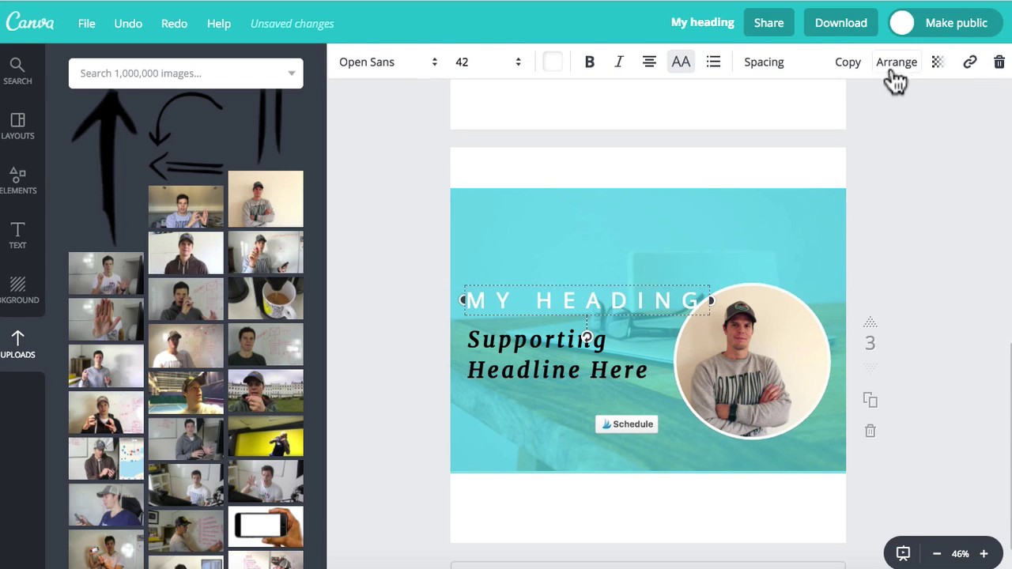
left_click(760, 68)
left_click_drag(907, 111, 860, 106)
left_click(649, 66)
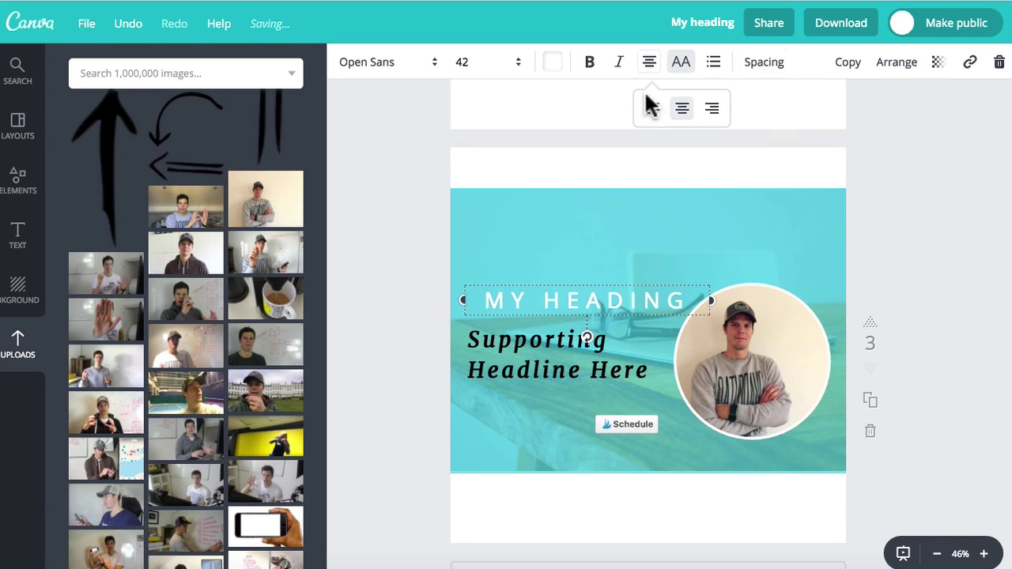
left_click(651, 107)
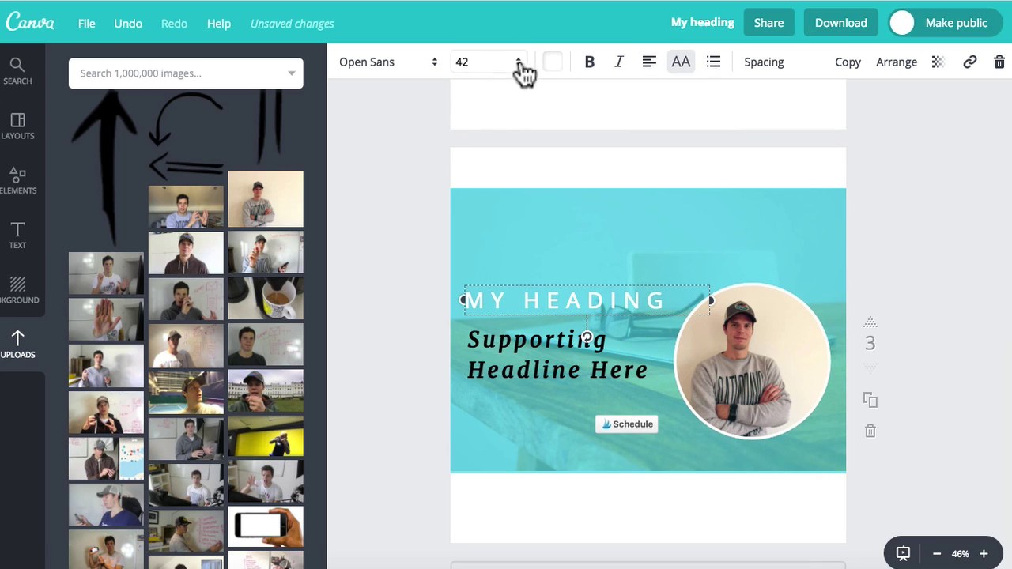
Step: Make the MY HEADING text on page 3 black and bold
left_click(553, 64)
left_click(562, 314)
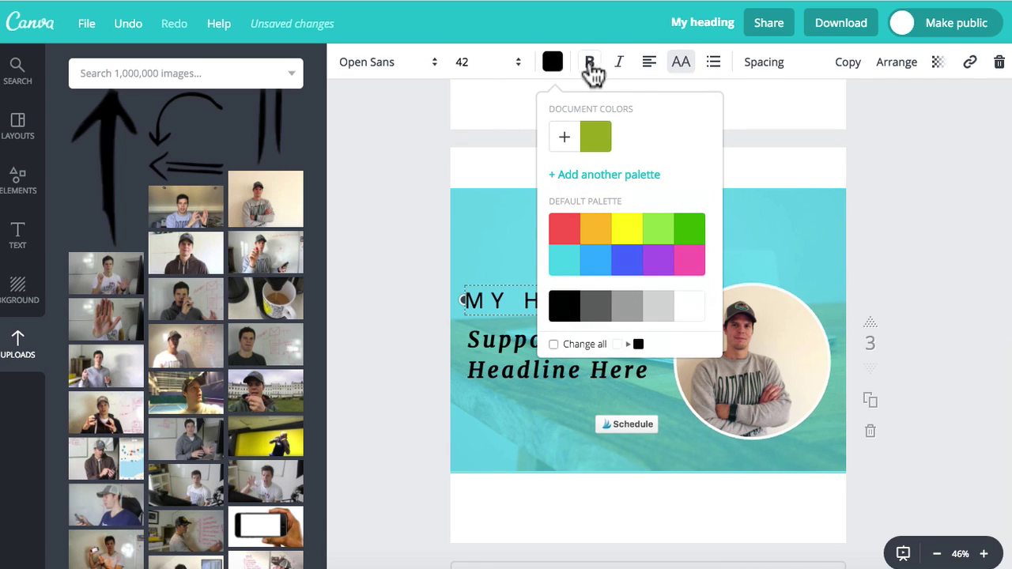
left_click(589, 64)
left_click(389, 305)
left_click(394, 373)
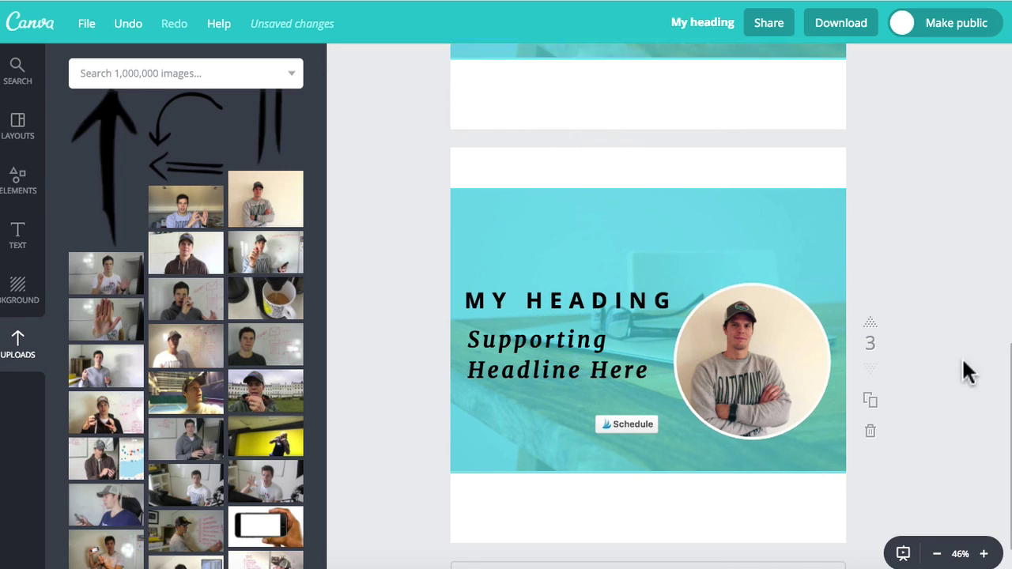
Step: Move the circular photo frame slightly up and to the right, and nudge the supporting headline left to line up with the heading
left_click_drag(766, 351, 775, 336)
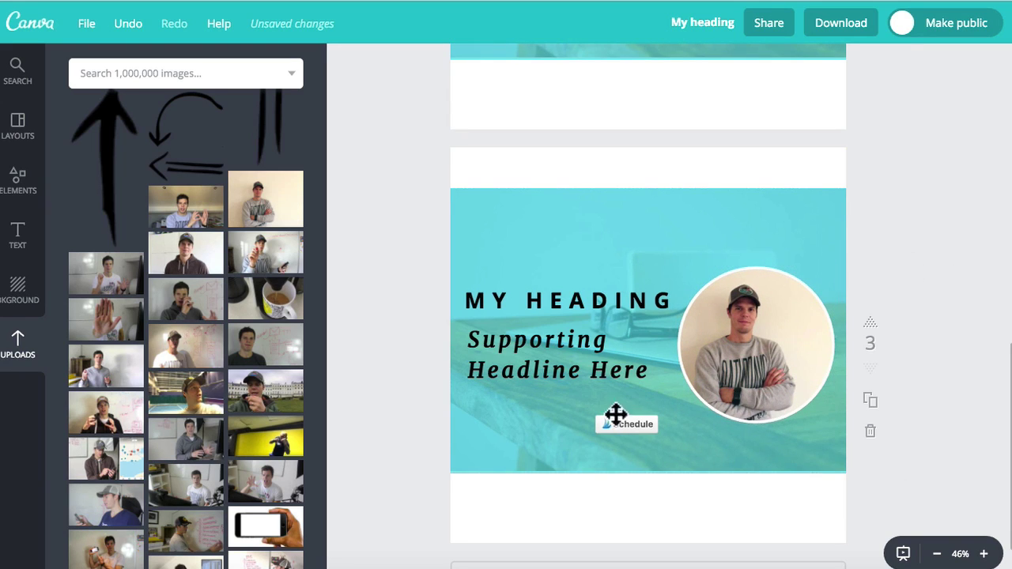
left_click(508, 420)
left_click(407, 387)
scroll(407, 388, "down", 1)
scroll(408, 387, "up", 2)
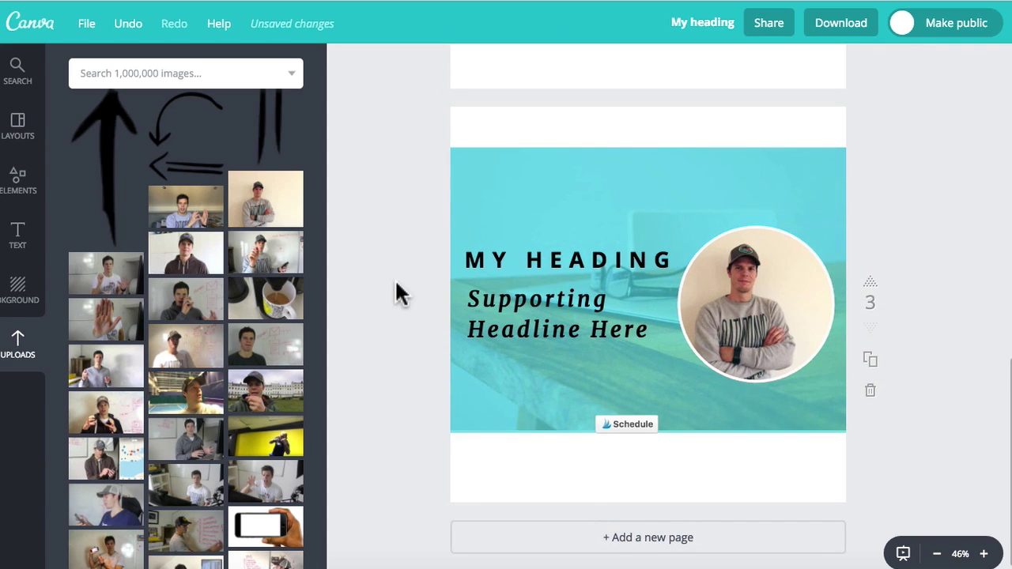
scroll(395, 287, "down", 1)
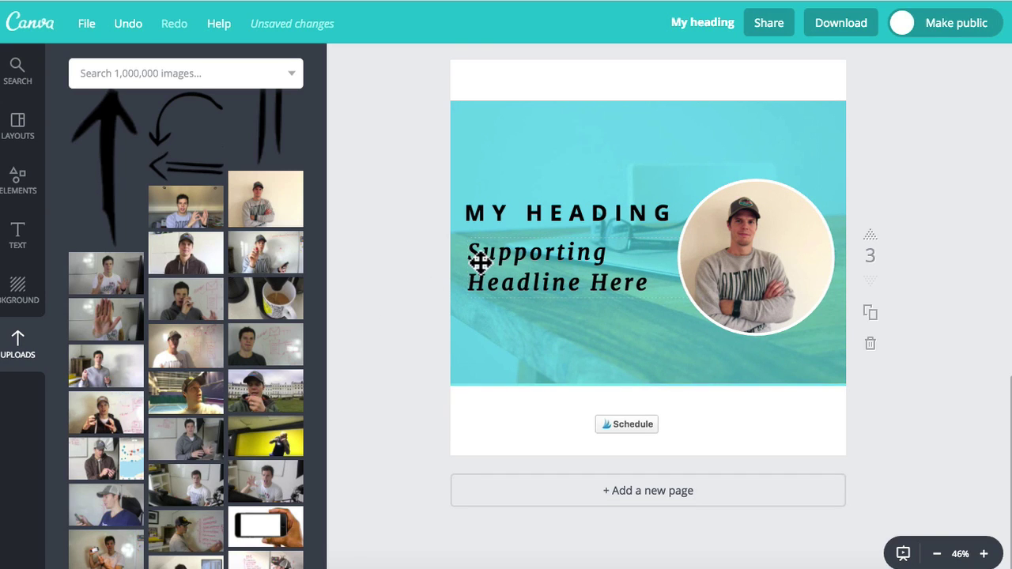
left_click_drag(479, 263, 473, 260)
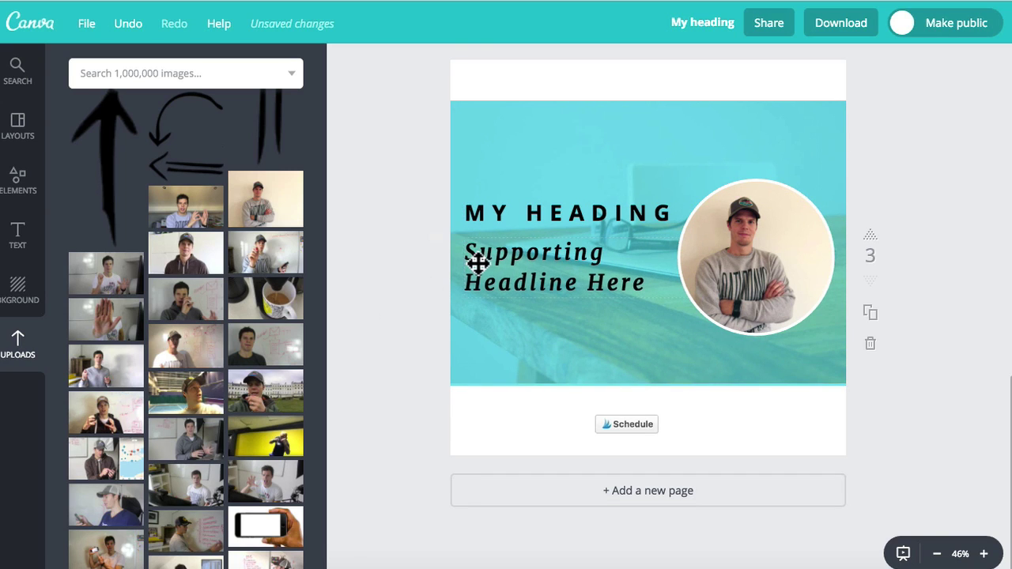
Step: Enlarge the photo inside the circular frame and reposition it so the man's head and upper body fill the circle
left_click(739, 247)
double_click(739, 248)
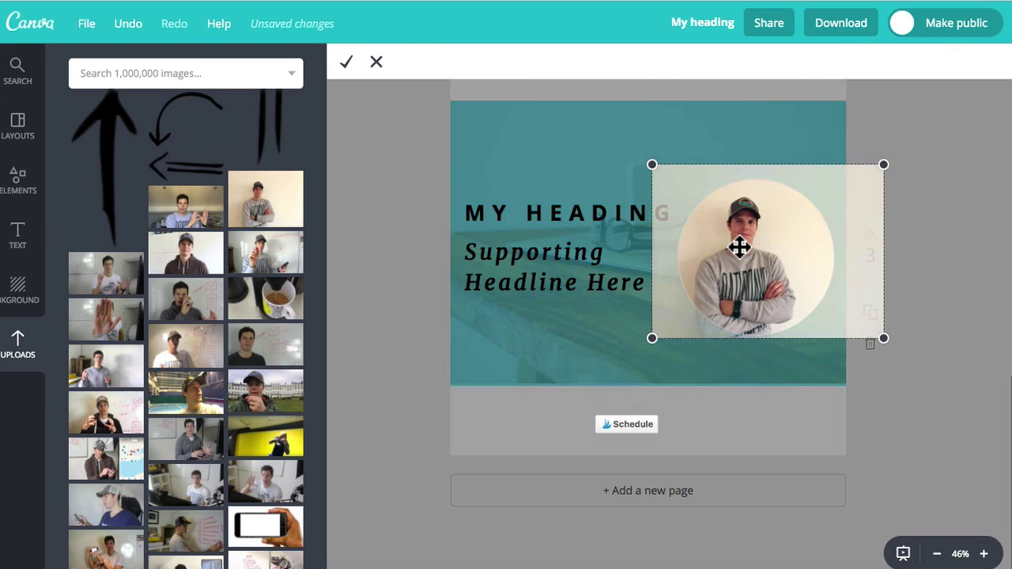
left_click_drag(650, 338, 575, 403)
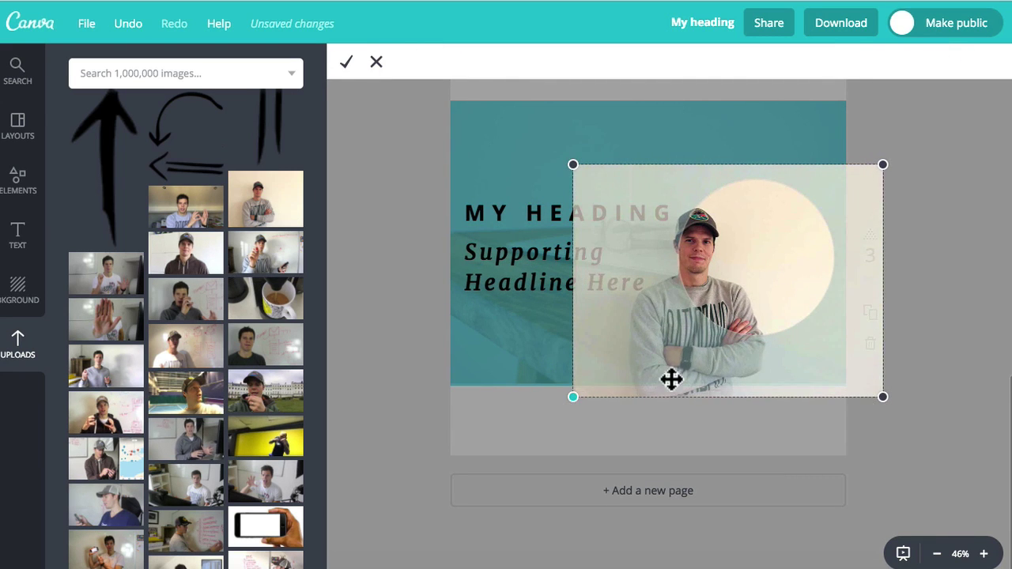
left_click_drag(671, 380, 726, 366)
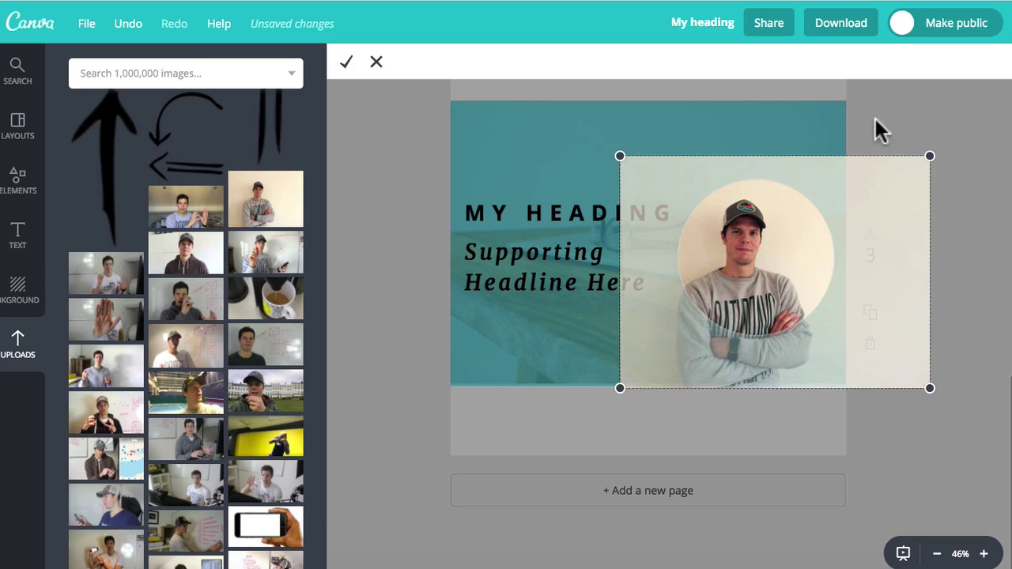
left_click_drag(786, 287, 790, 280)
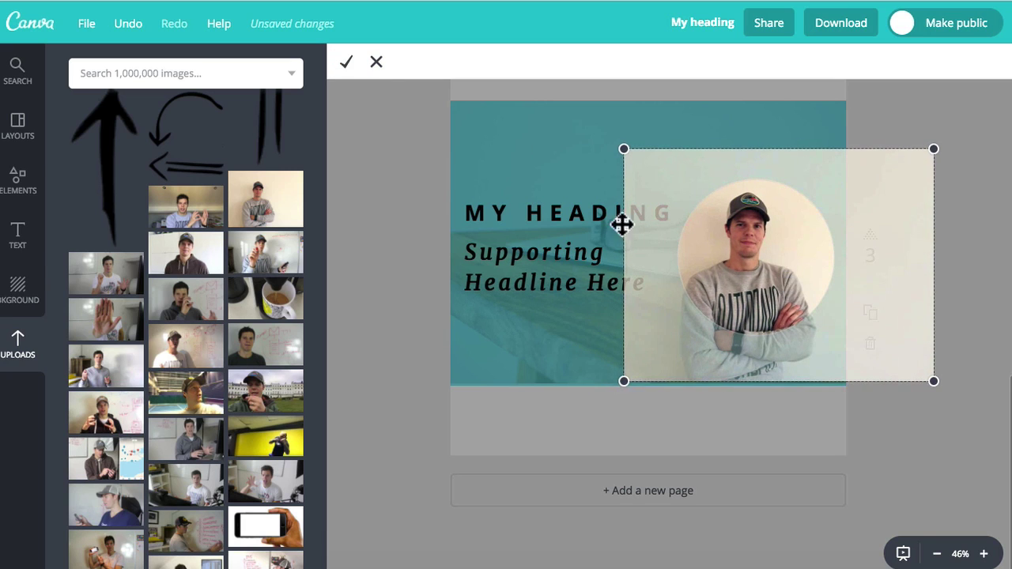
left_click(347, 63)
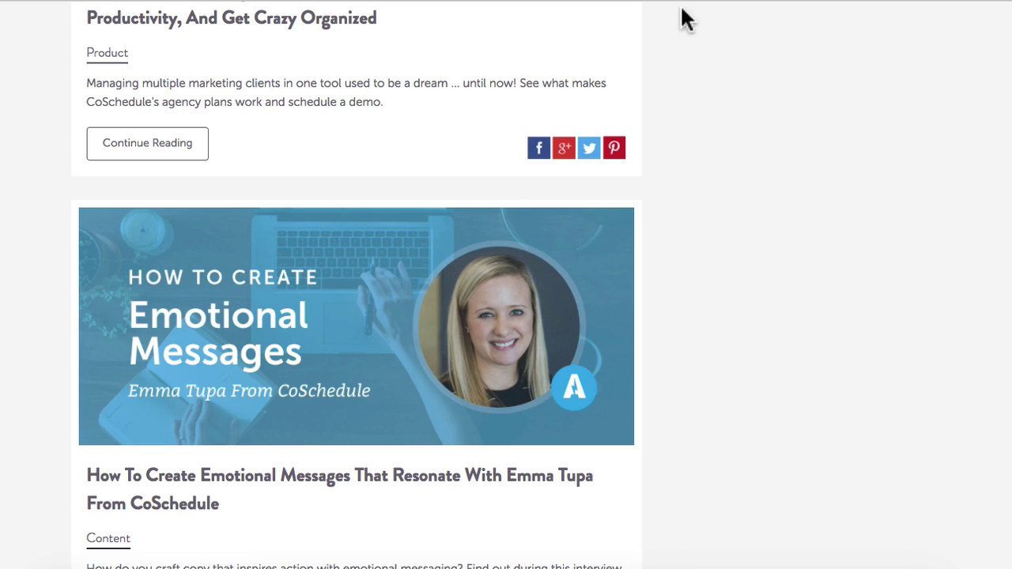
Step: Widen the MY HEADING text box on page 1 so the text fits on one line inside the green bar
scroll(688, 79, "down", 3)
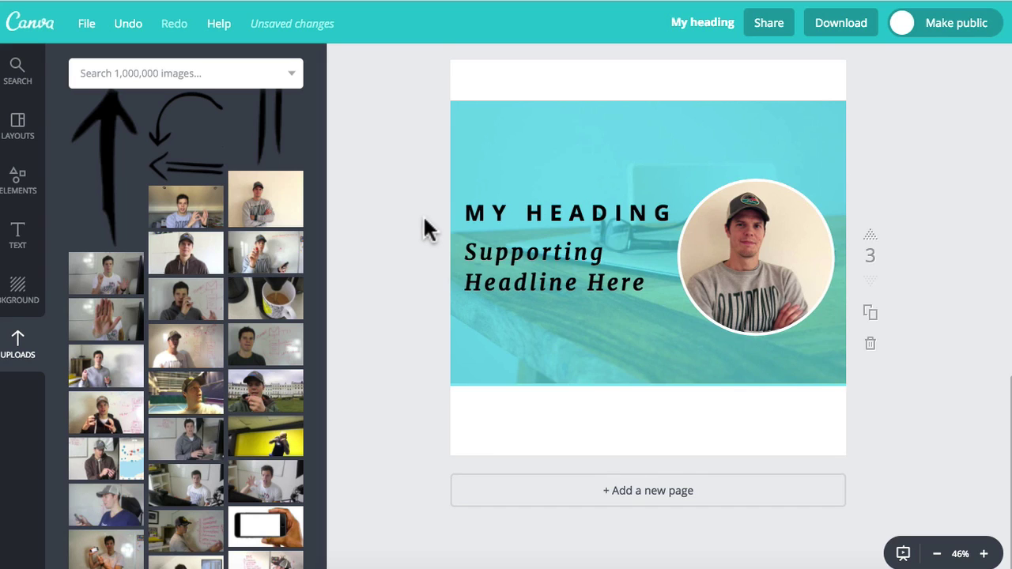
scroll(425, 221, "up", 7)
scroll(425, 226, "up", 3)
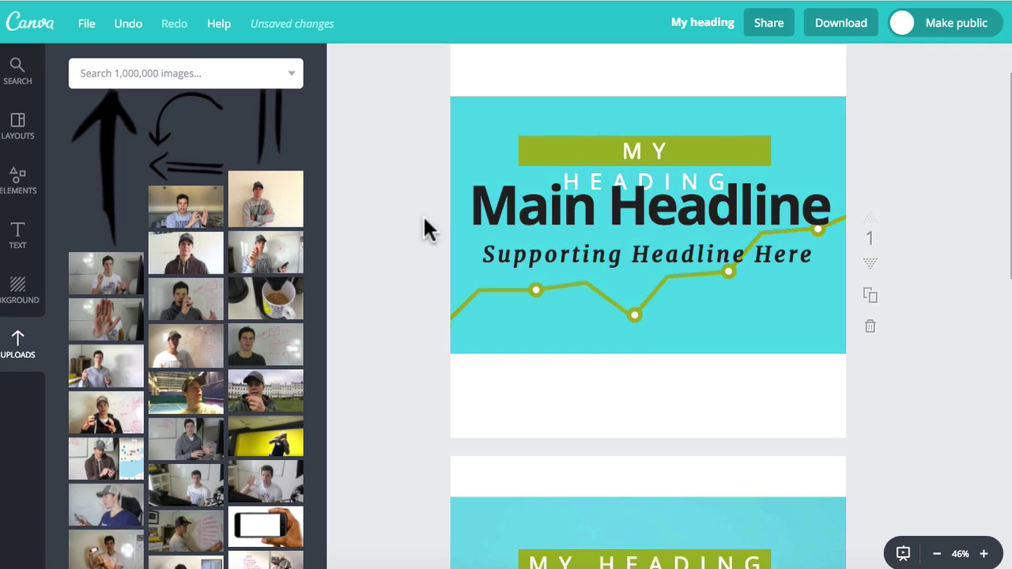
scroll(397, 158, "up", 1)
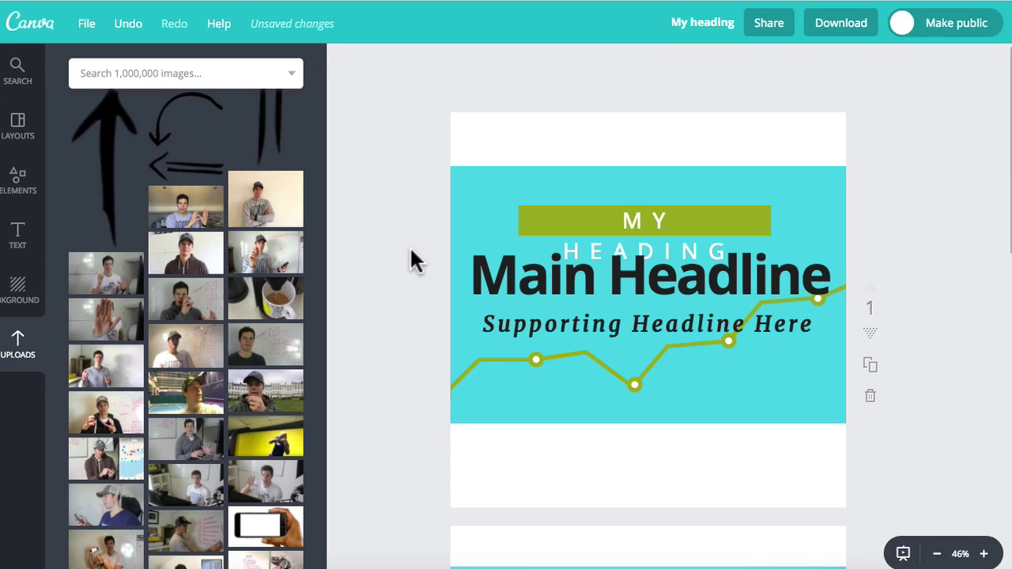
left_click(627, 225)
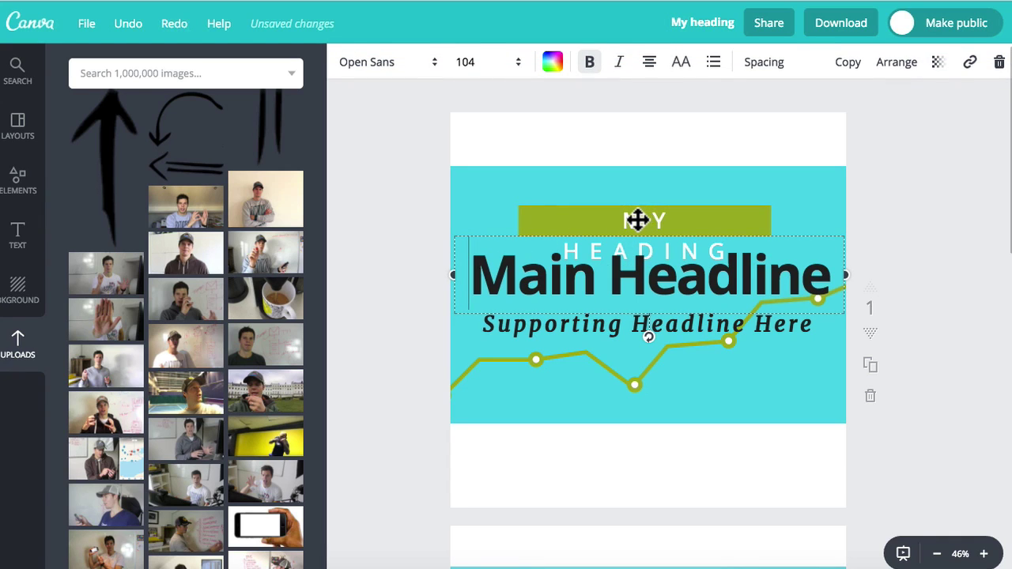
left_click(434, 215)
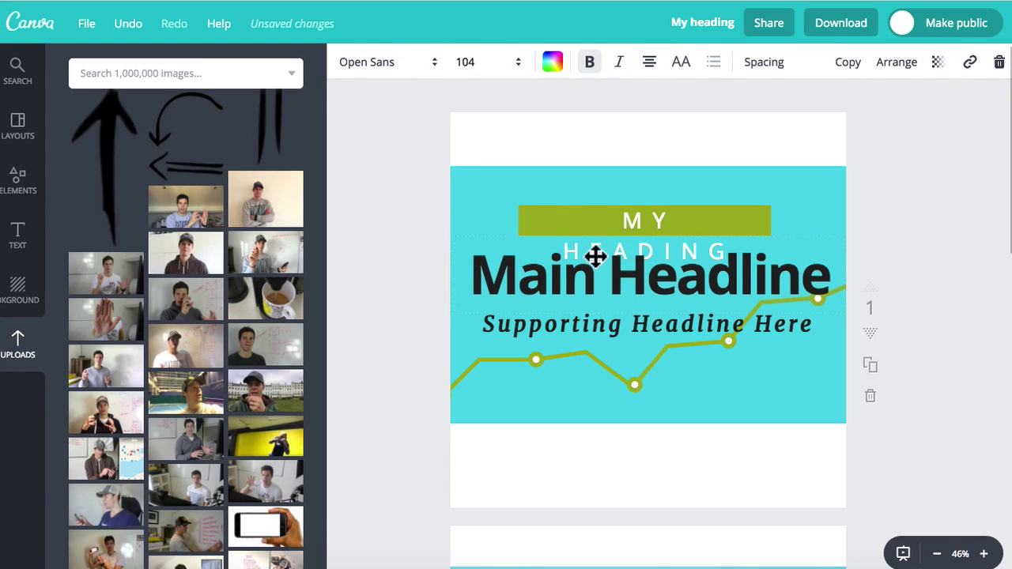
left_click(628, 220)
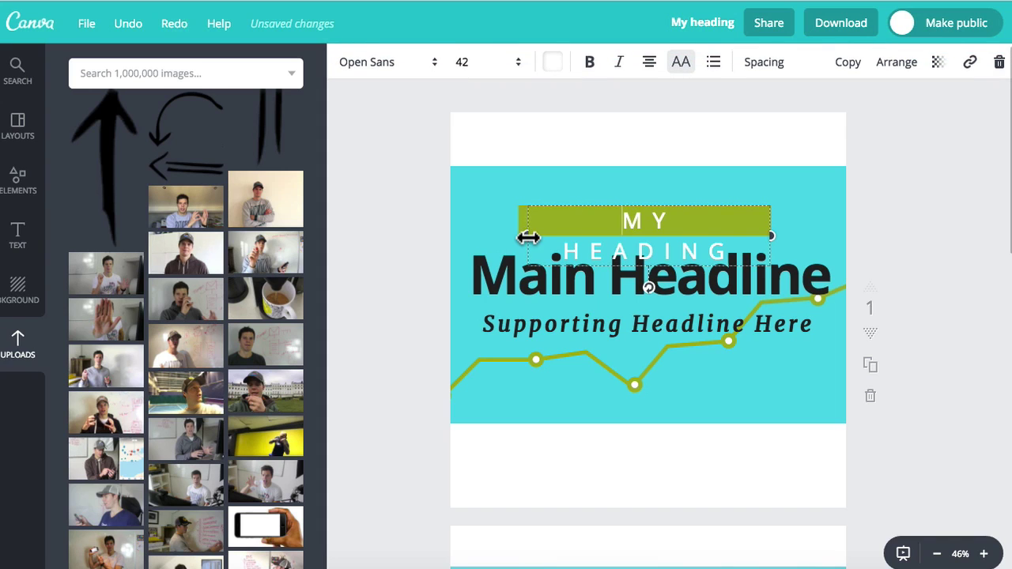
left_click_drag(529, 238, 527, 237)
left_click(417, 220)
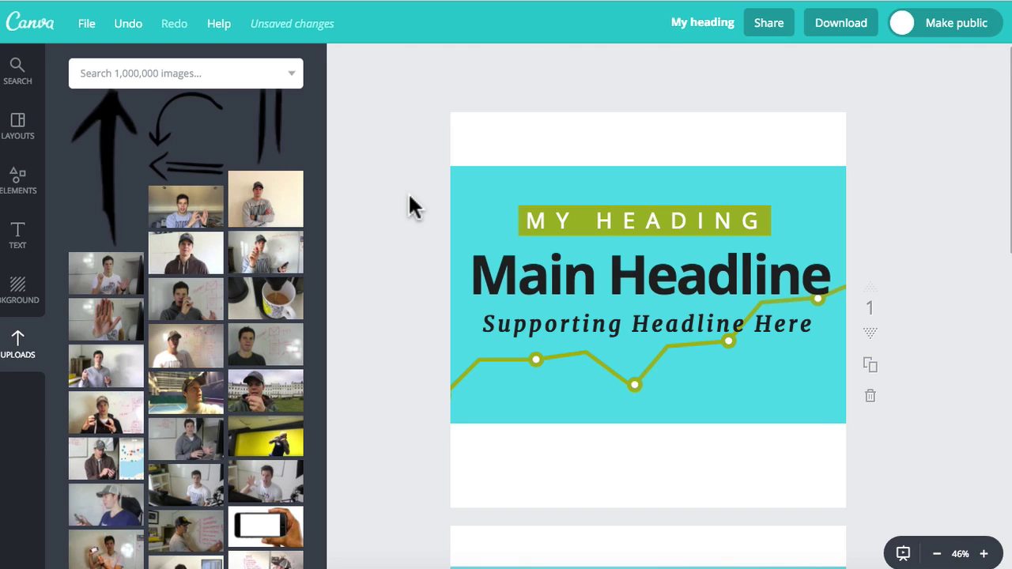
Step: Browse the design types offered for a new design, from popular types and social media posts through to events and ads
scroll(410, 198, "down", 1)
scroll(410, 198, "up", 1)
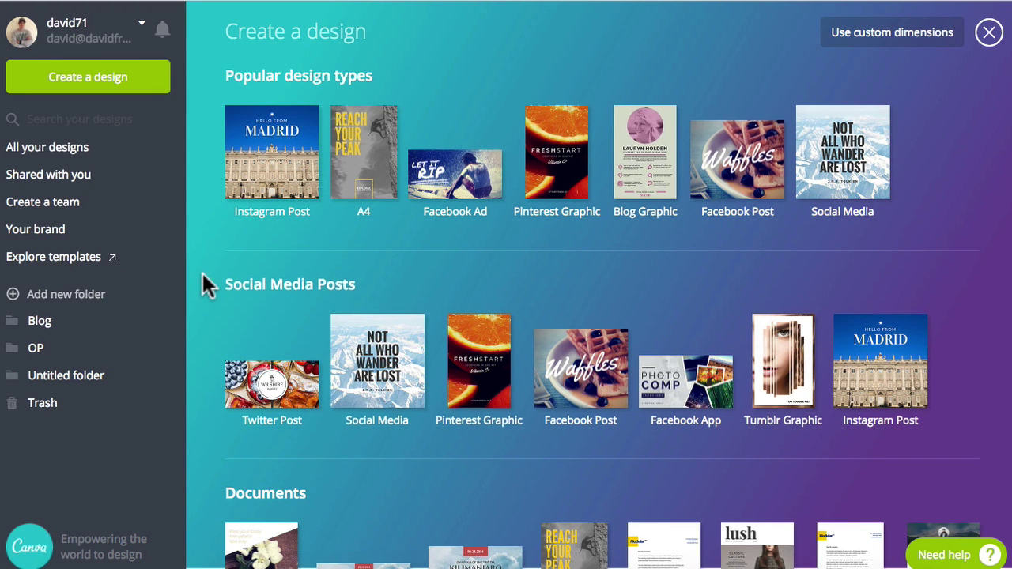
scroll(221, 286, "down", 5)
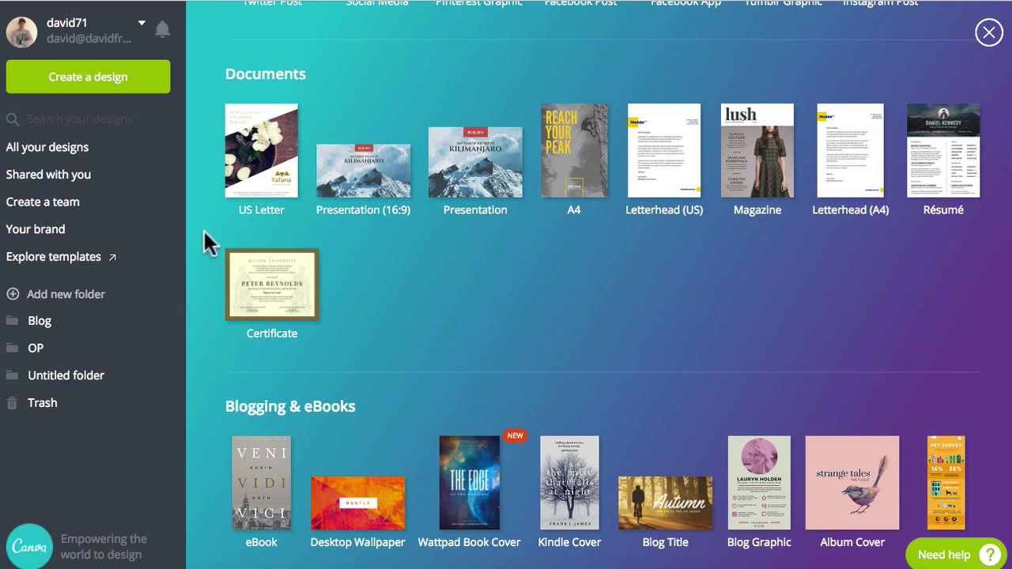
scroll(204, 233, "down", 1)
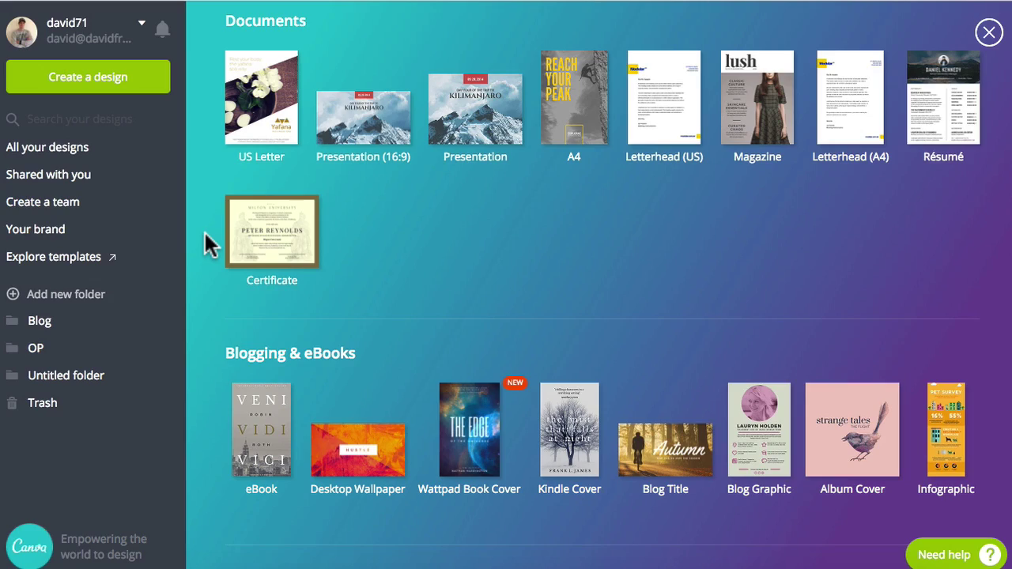
scroll(204, 230, "down", 15)
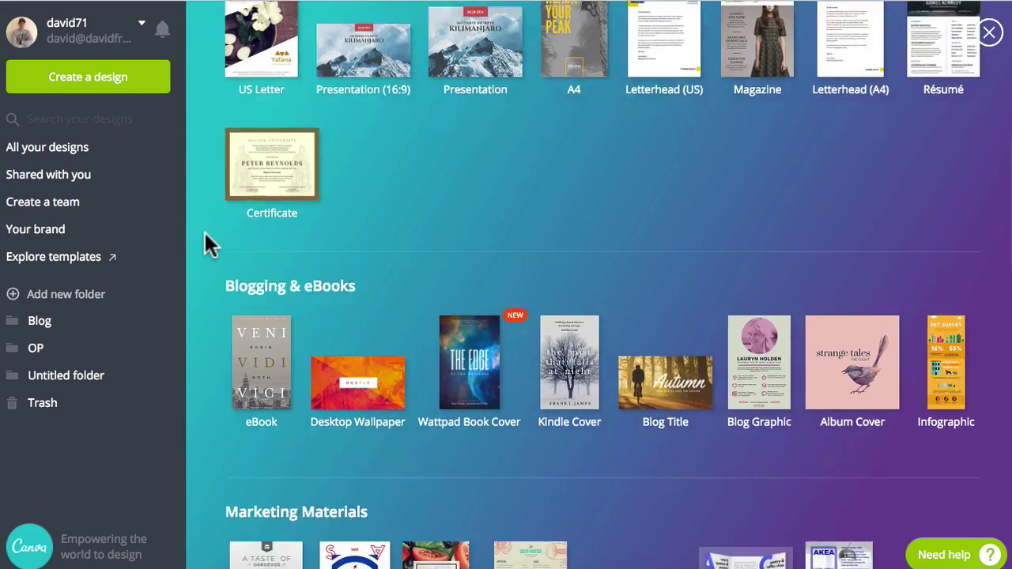
scroll(204, 230, "down", 5)
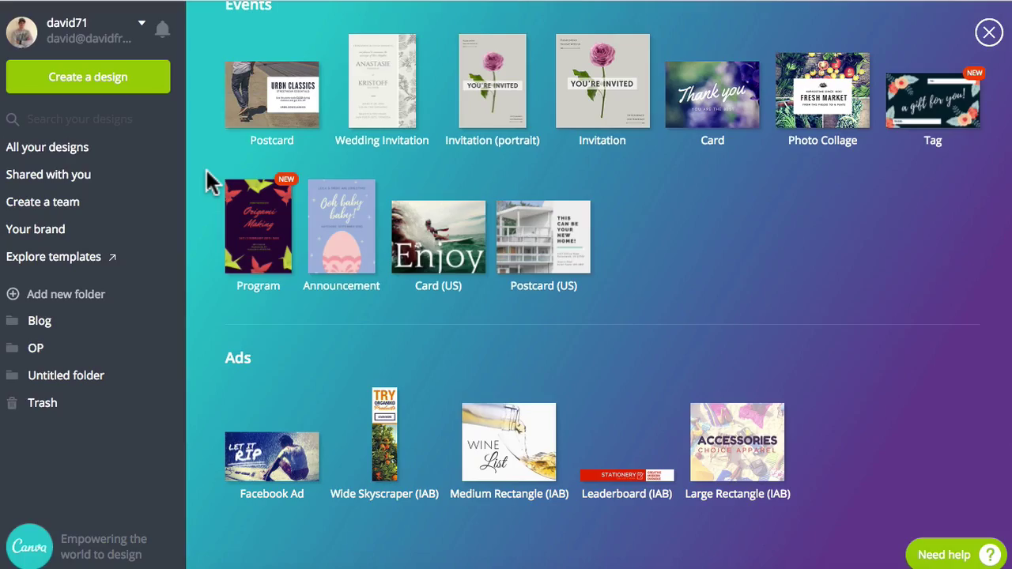